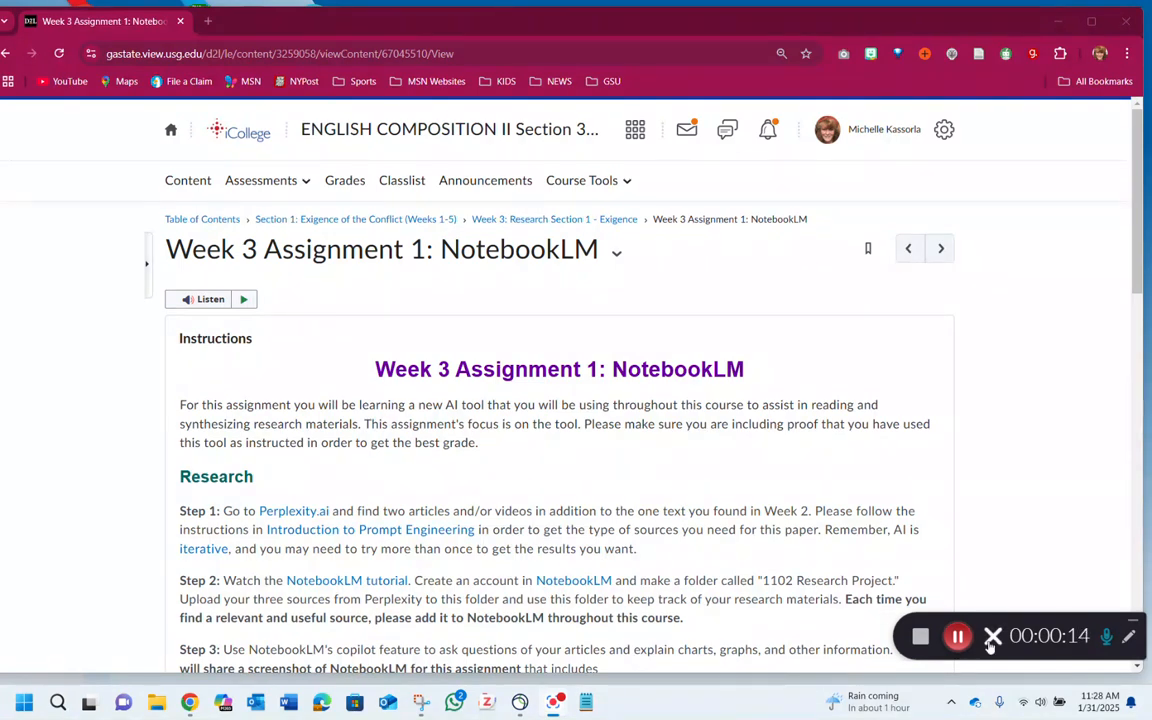
Open the NotebookLM site in a new browser tab
left_click(1133, 621)
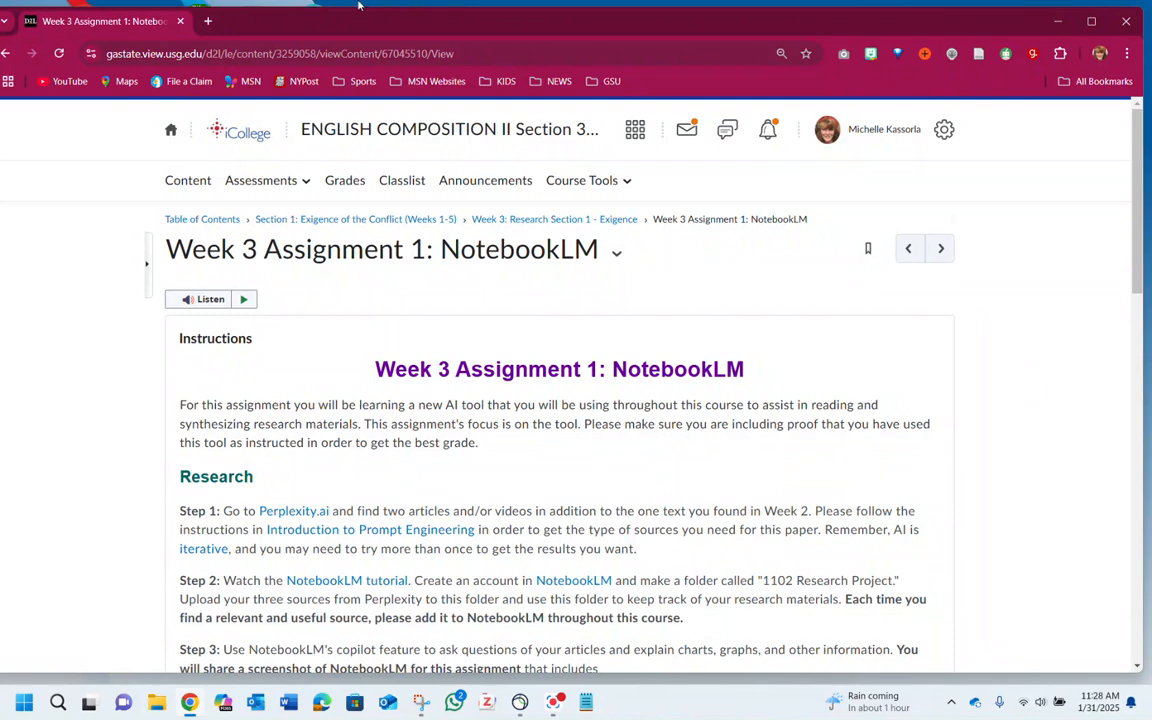
left_click(207, 21)
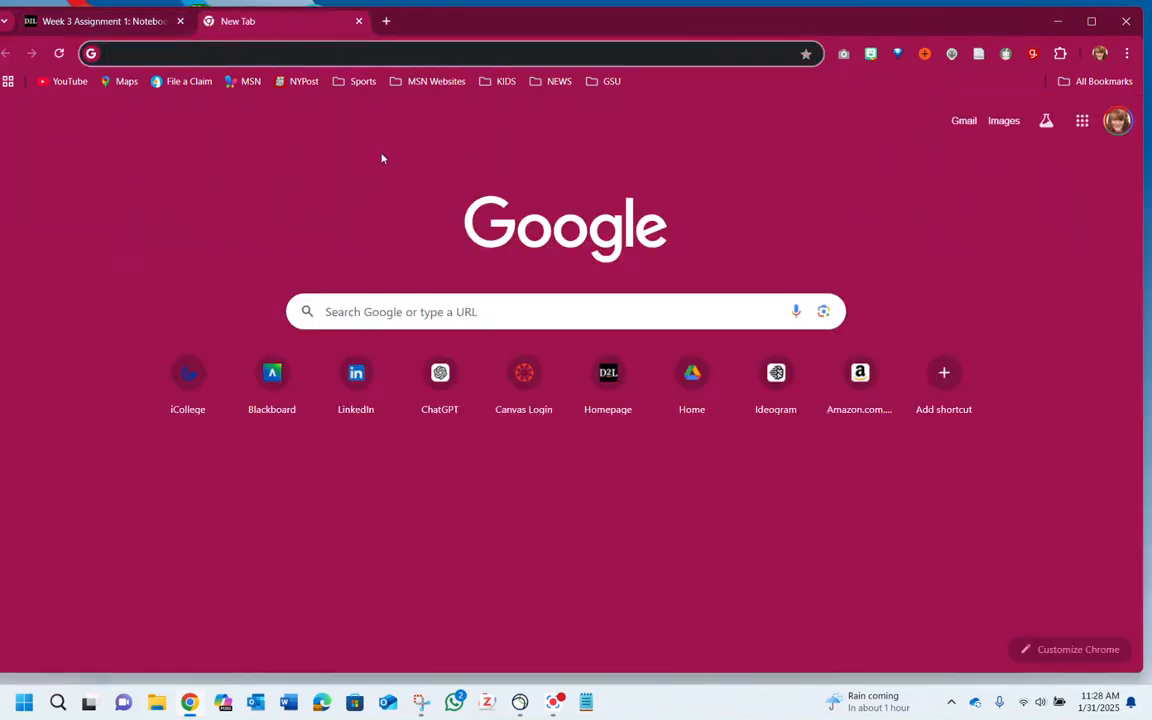
type("NOt")
key("Return")
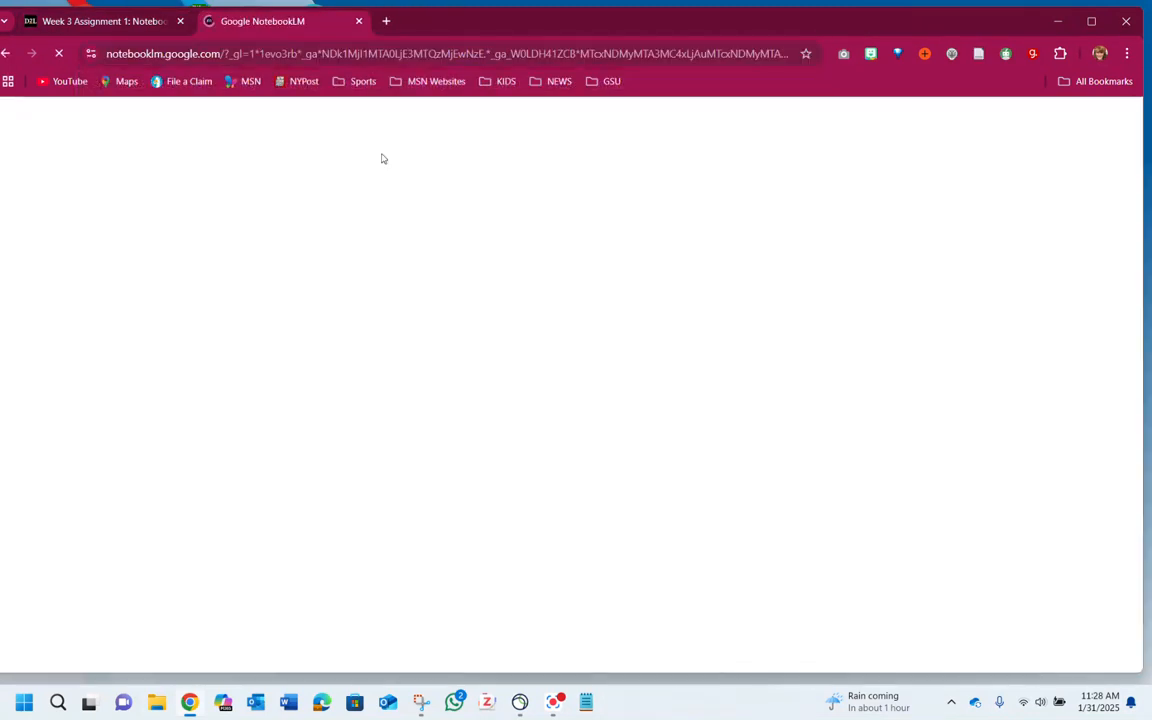
Delete the existing "1102 Research Project" notebook from My Notebooks and confirm the deletion
scroll(745, 303, "down", 6)
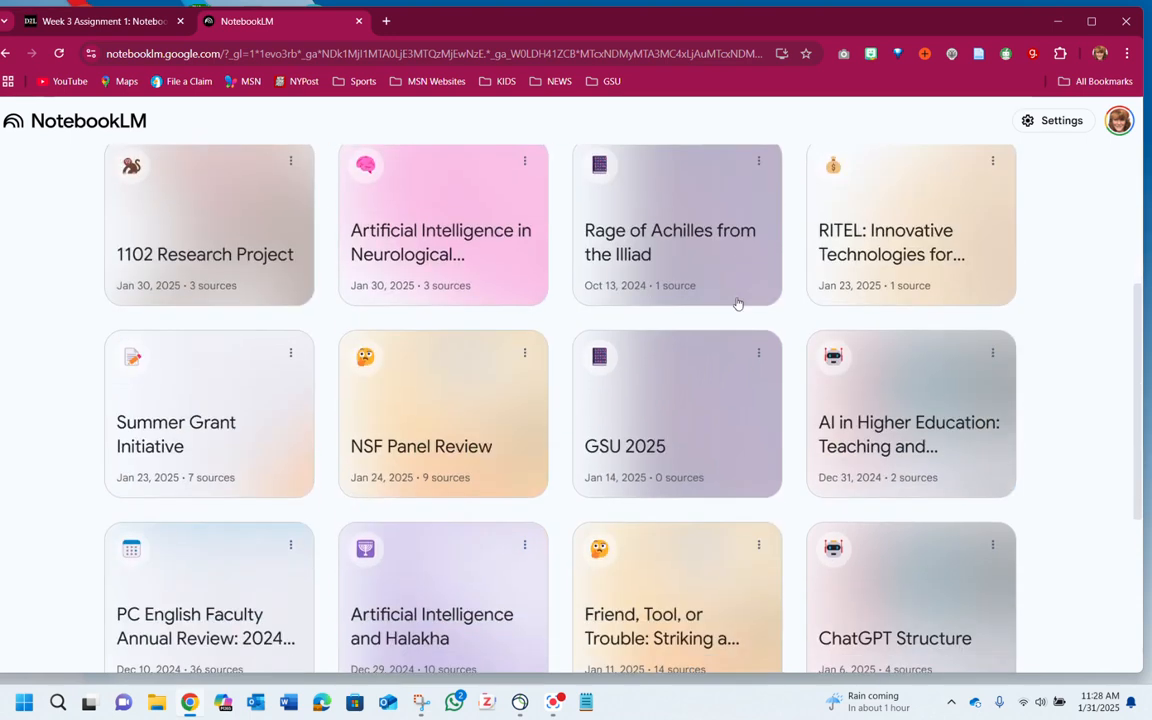
scroll(745, 303, "up", 6)
scroll(745, 304, "down", 2)
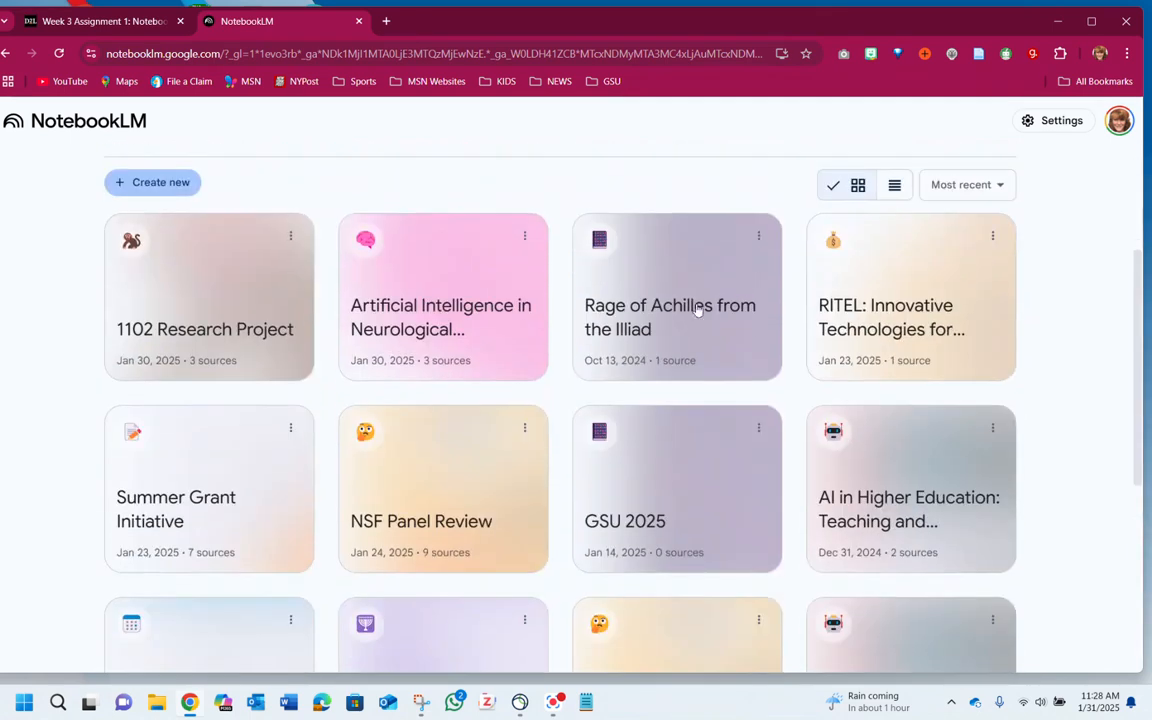
left_click(290, 237)
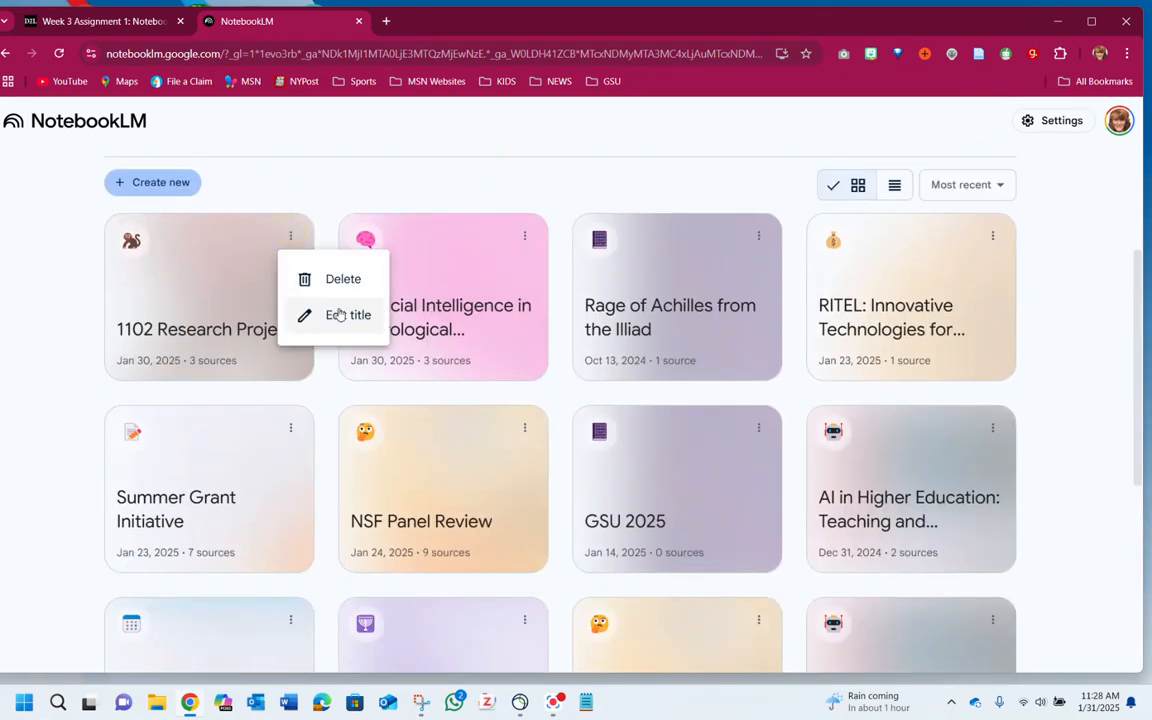
left_click(320, 279)
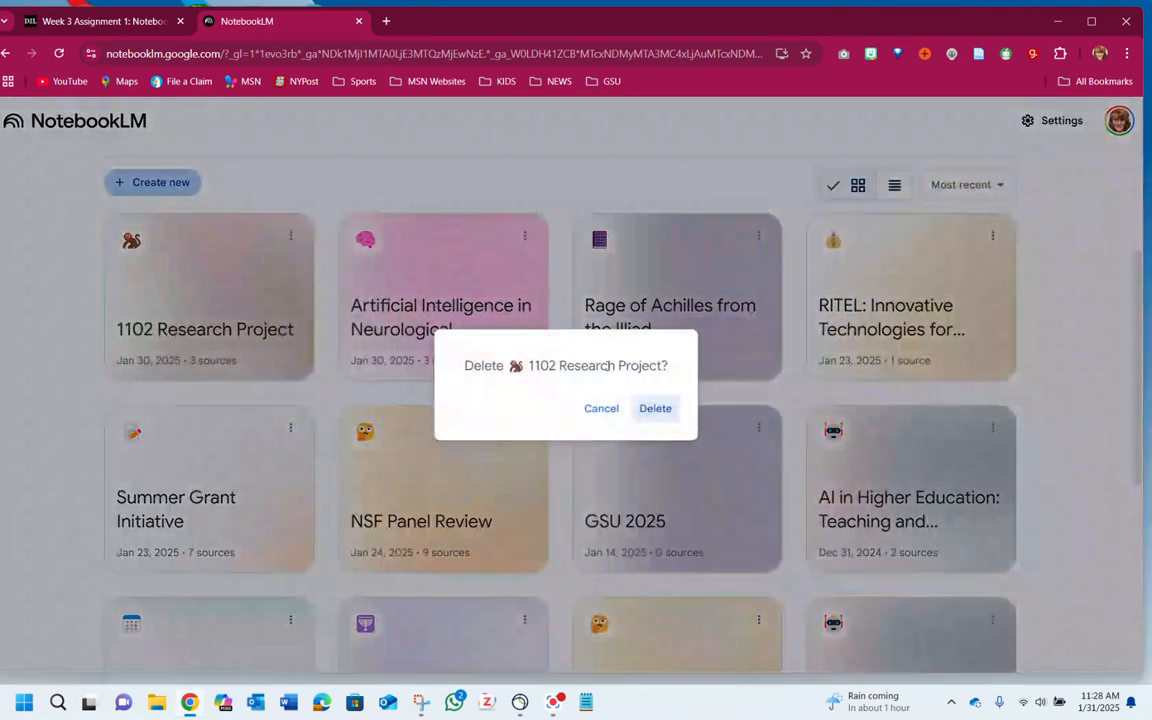
left_click(663, 409)
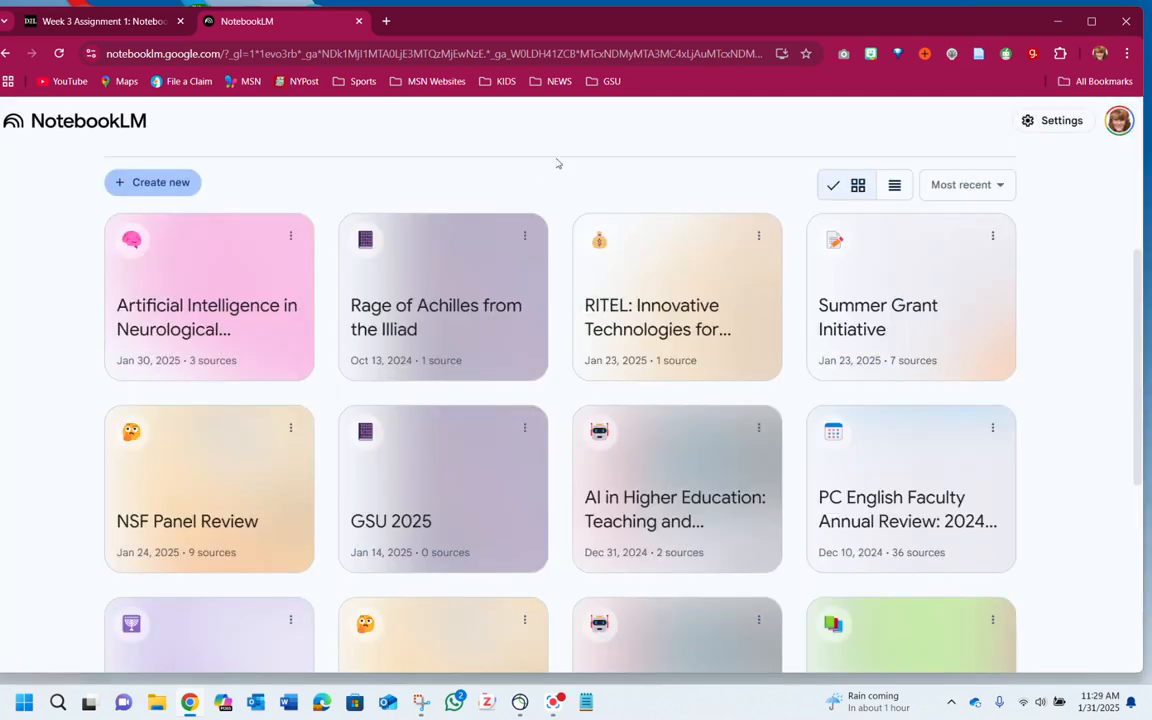
Create a new notebook and dismiss the Add sources dialog without uploading anything
scroll(530, 190, "up", 1)
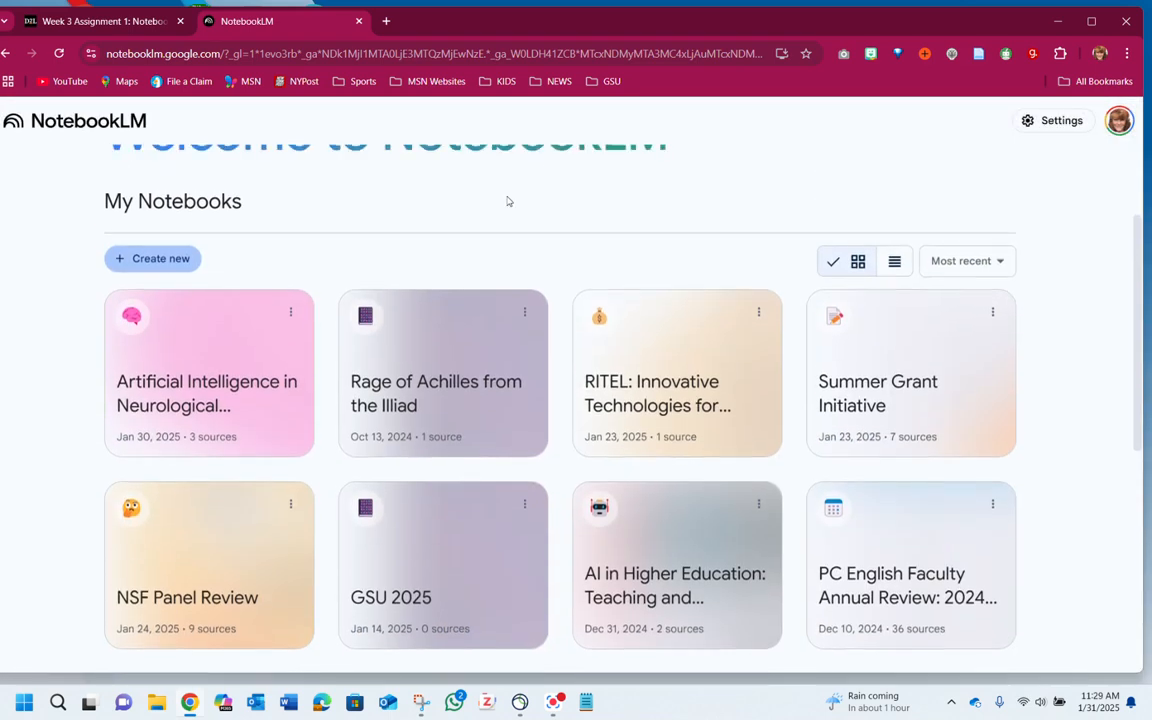
scroll(360, 260, "up", 1)
left_click(160, 334)
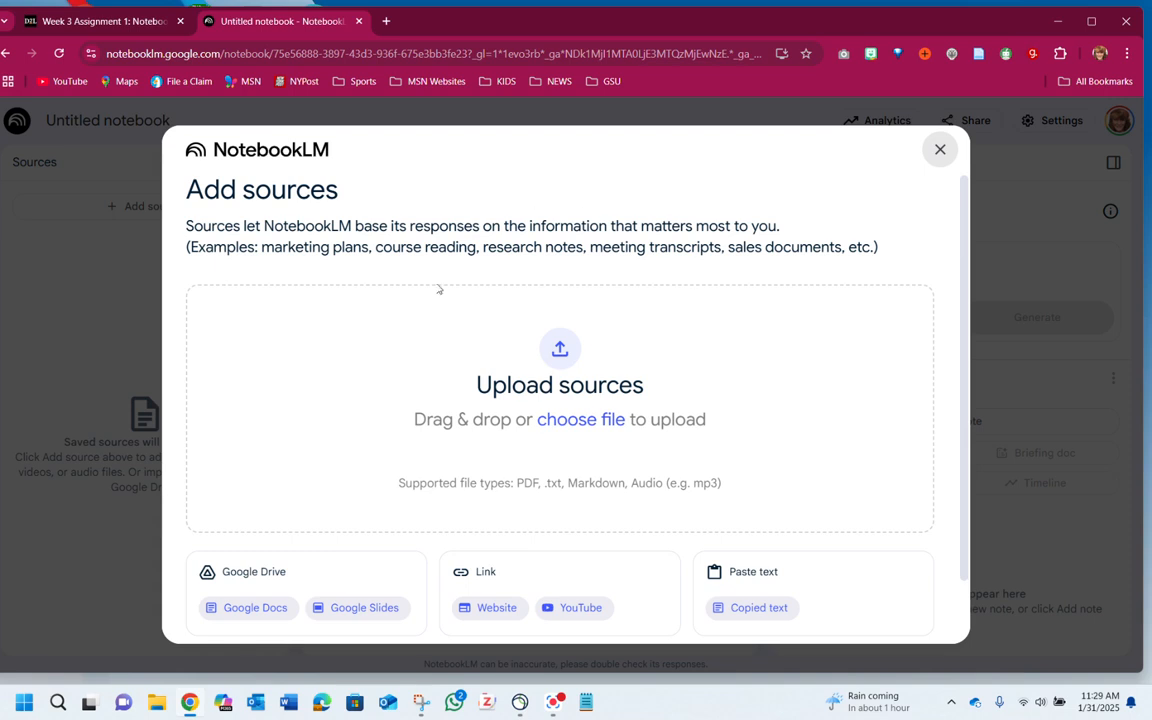
left_click(941, 151)
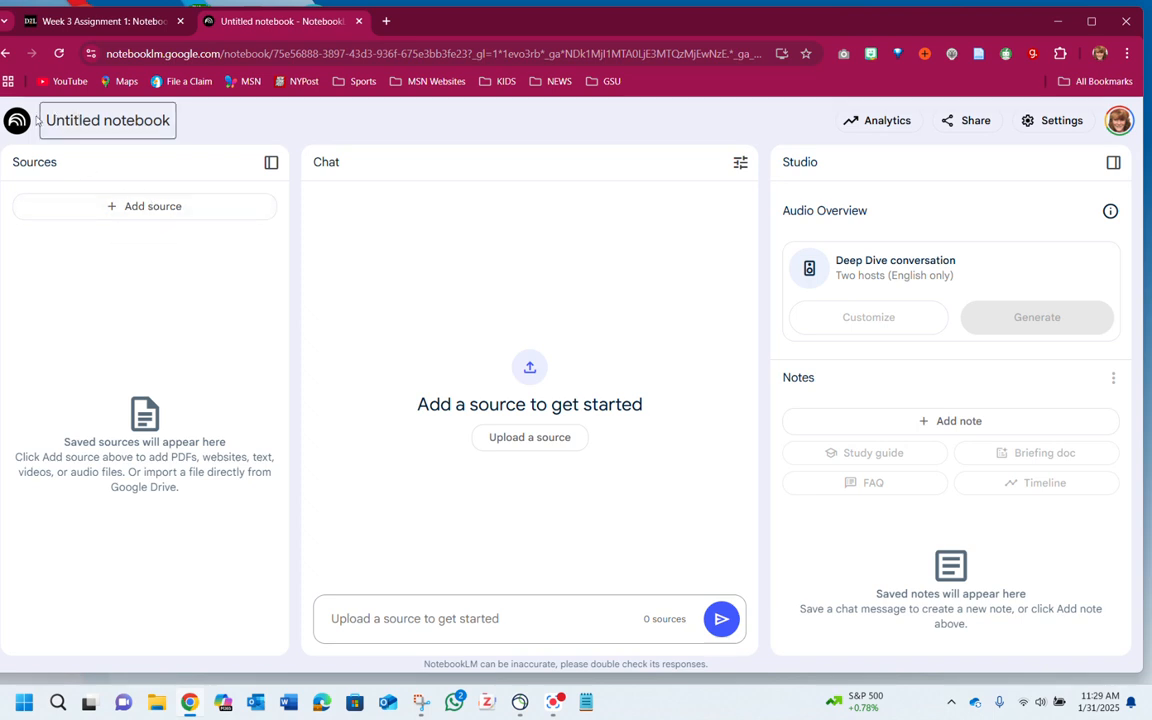
Rename the untitled notebook as "1102 Research Project"
left_click_drag(48, 120, 168, 123)
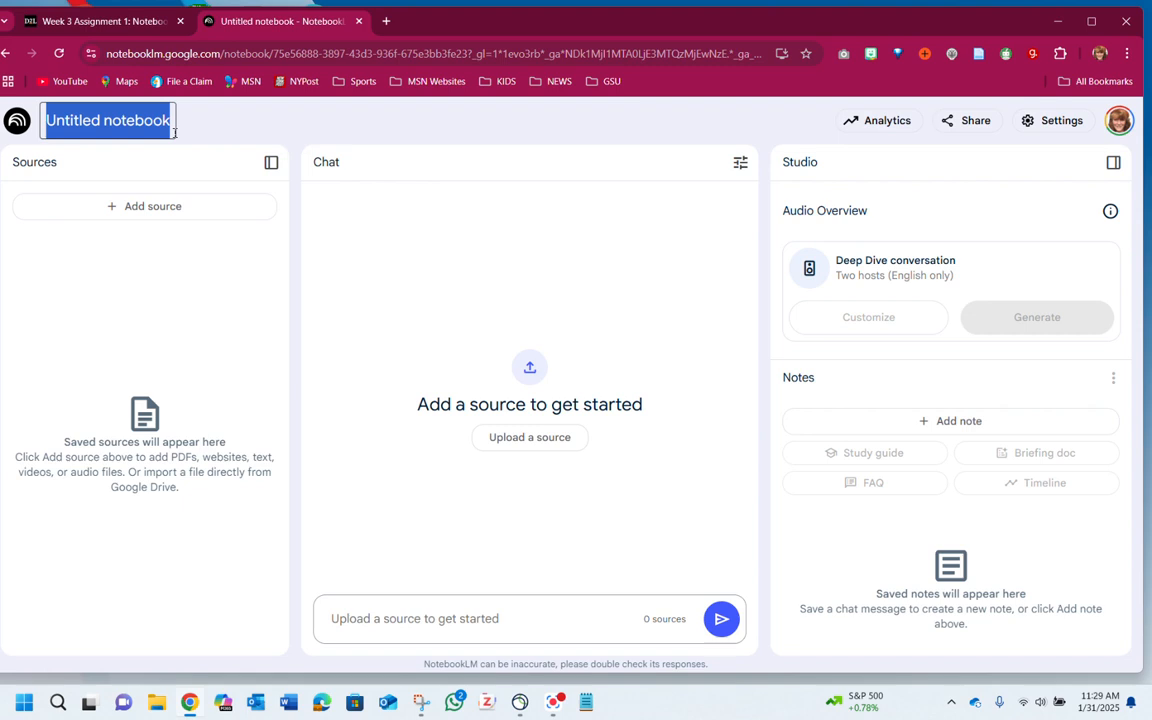
type("1102")
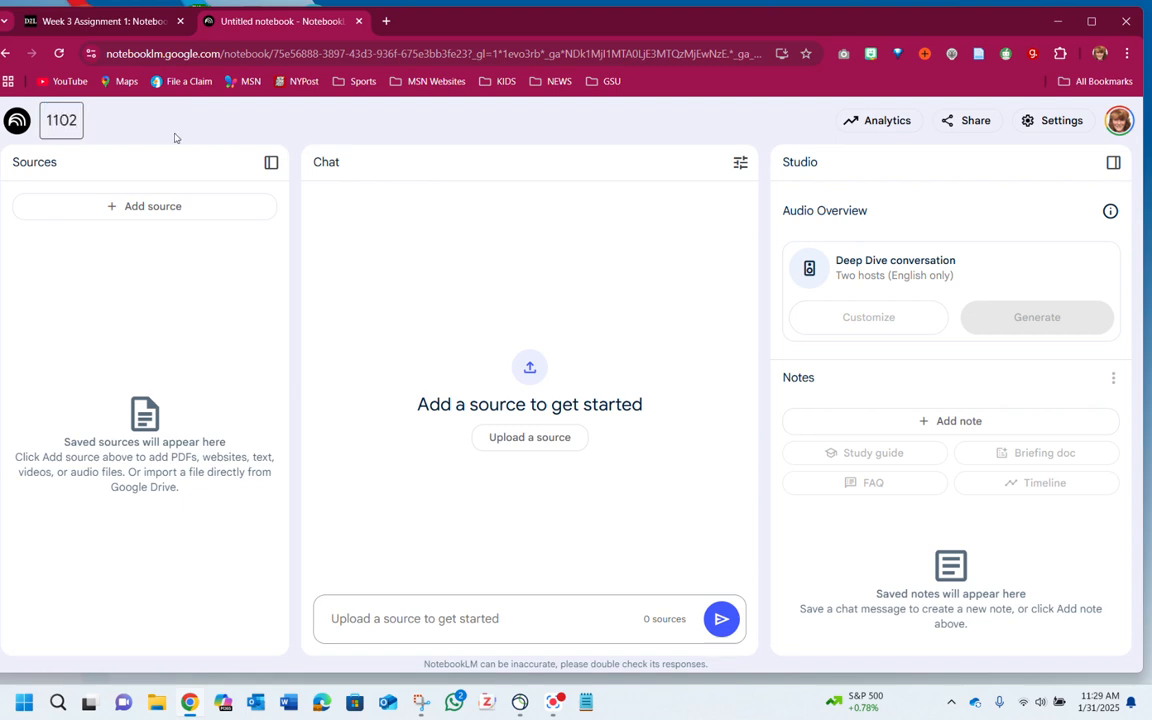
type(" Research ")
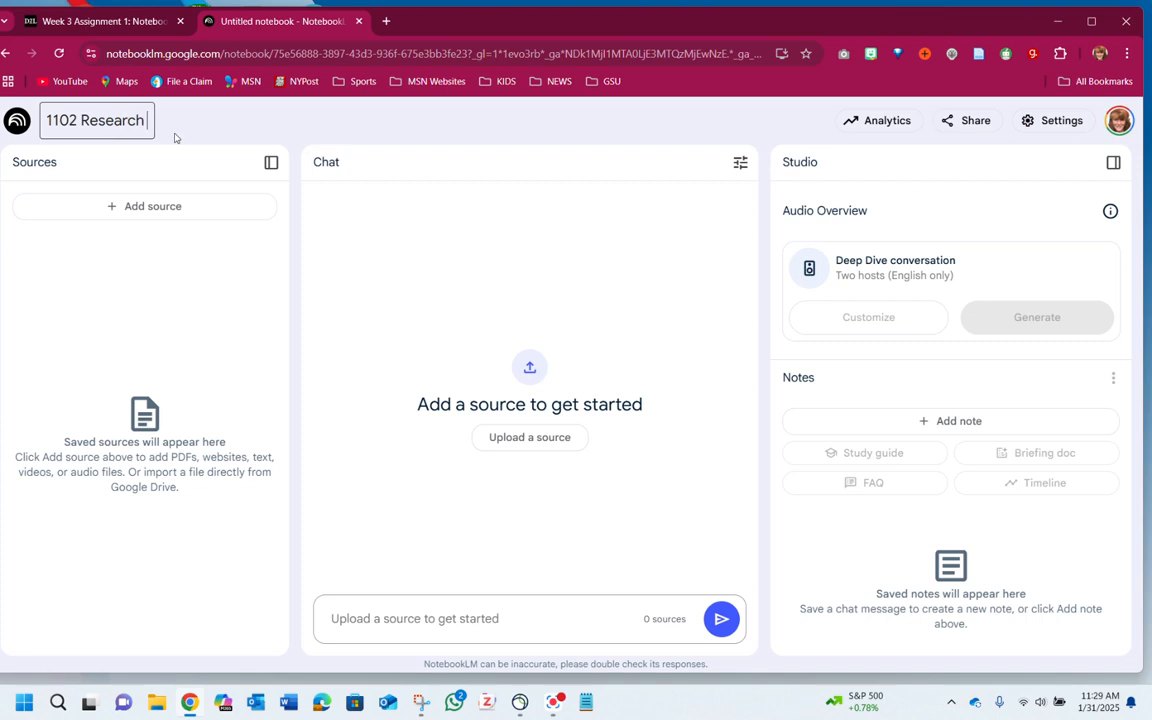
type("Project")
left_click(278, 121)
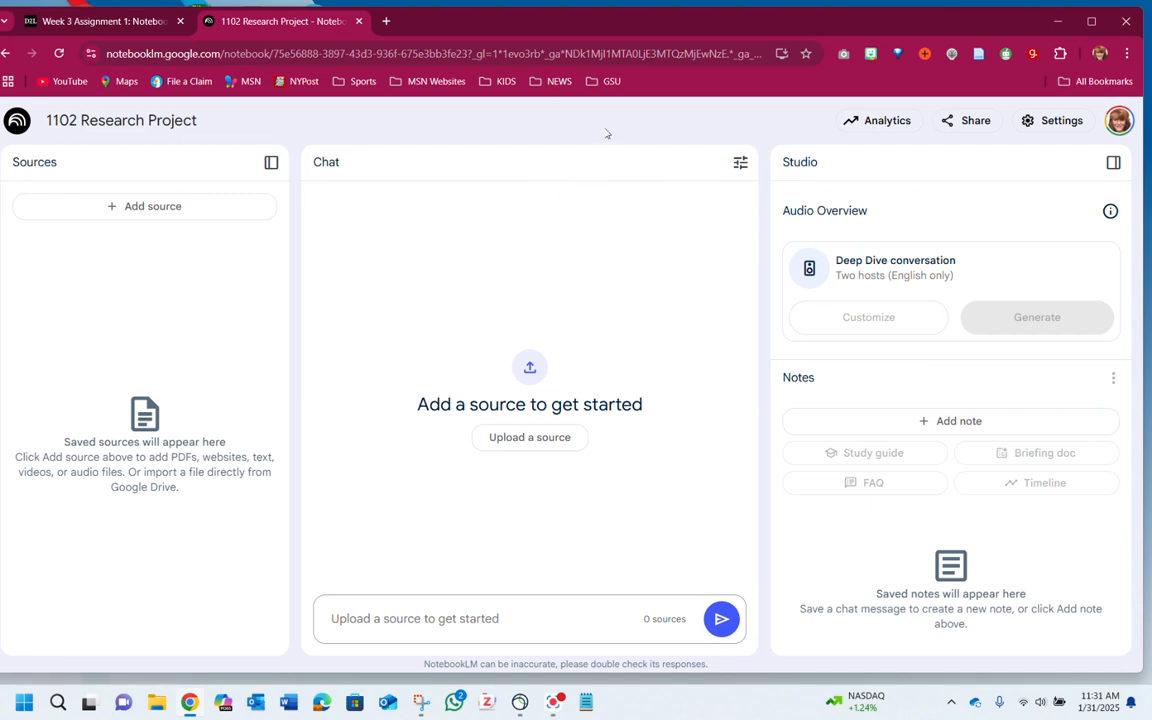
Open perplexity.ai in a new browser tab
left_click(386, 21)
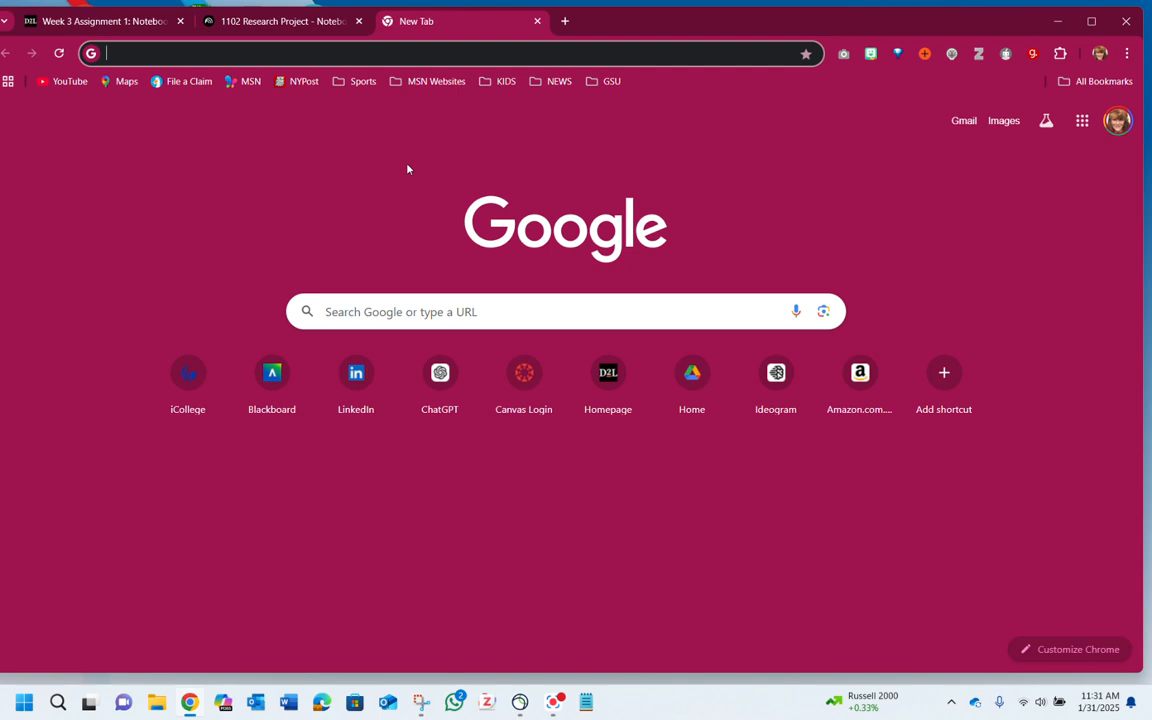
type("perplexity.ai")
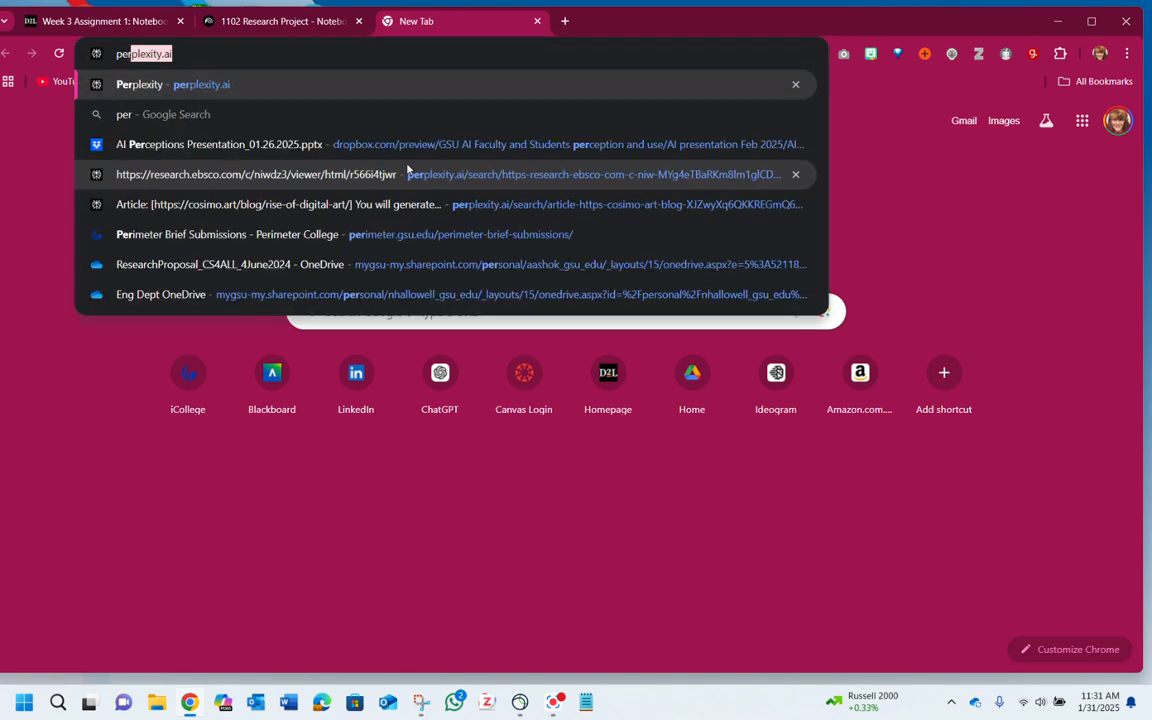
key("Return")
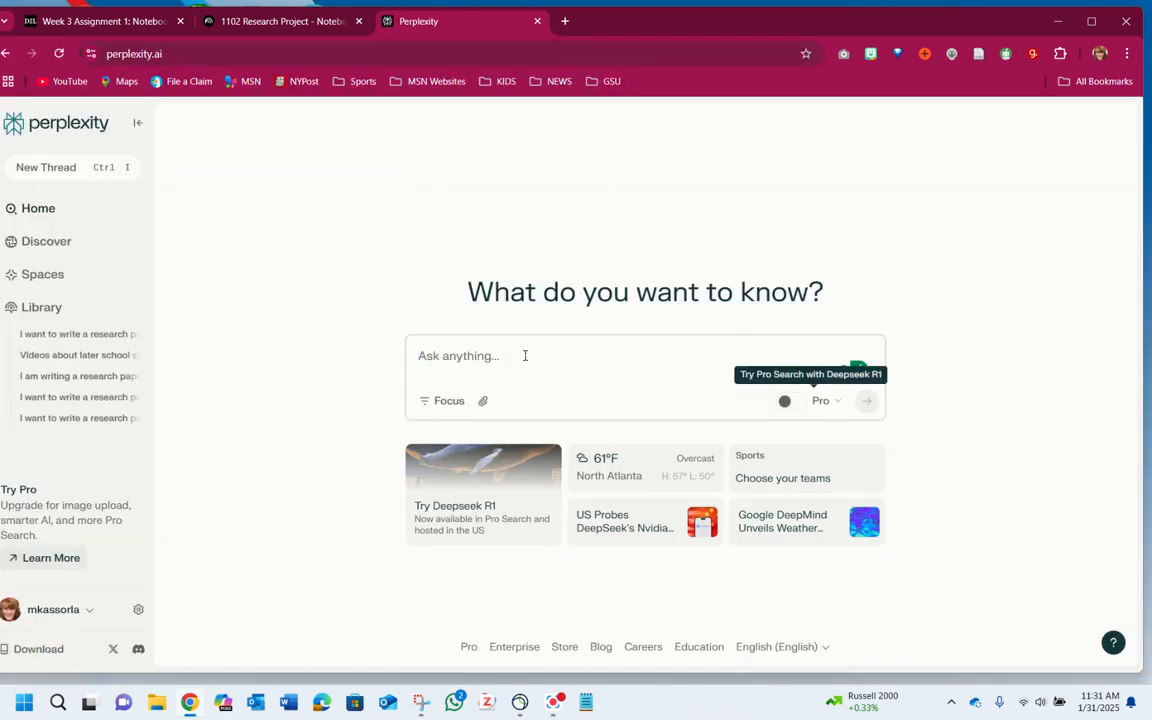
Start the Perplexity prompt with "I am writing a research paper about AI in neuroscience"
left_click(524, 355)
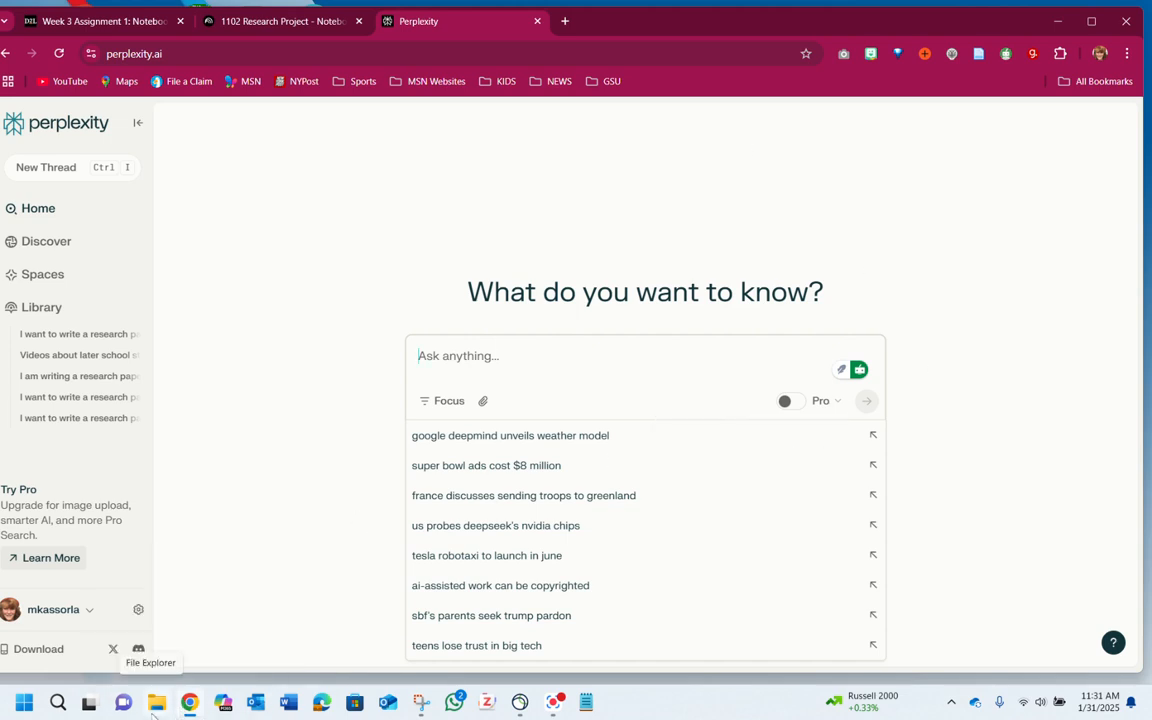
left_click(450, 355)
type("AI in neuroscience")
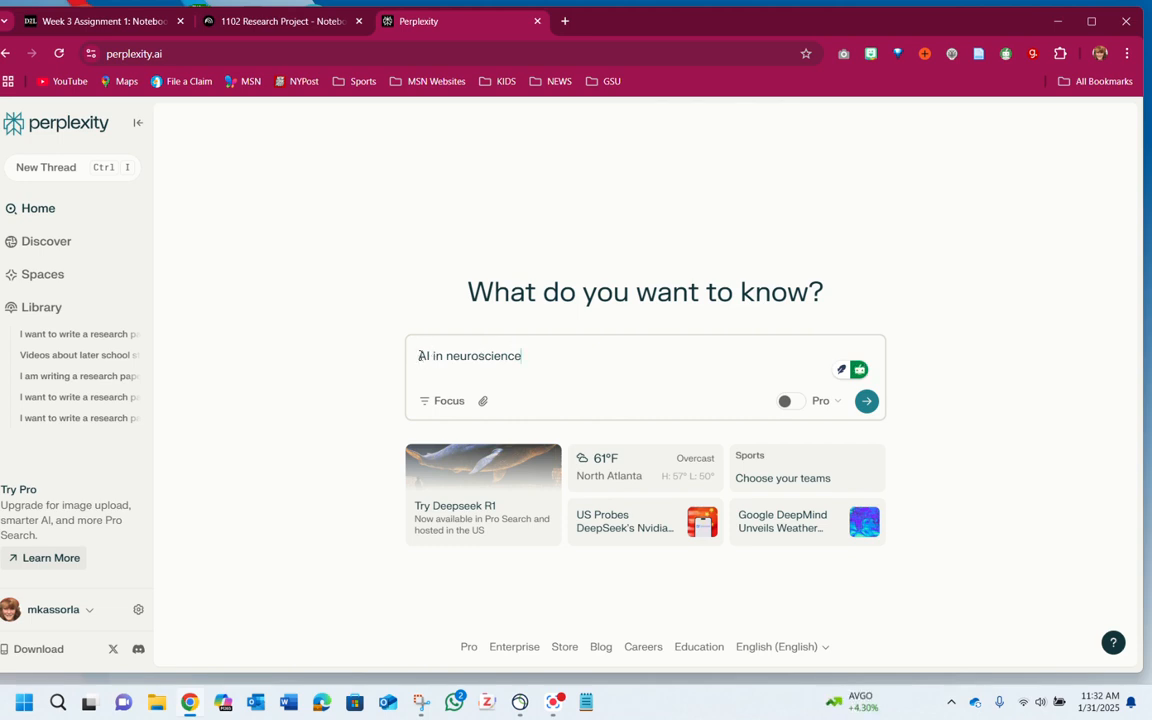
left_click(420, 357)
type("I am wir")
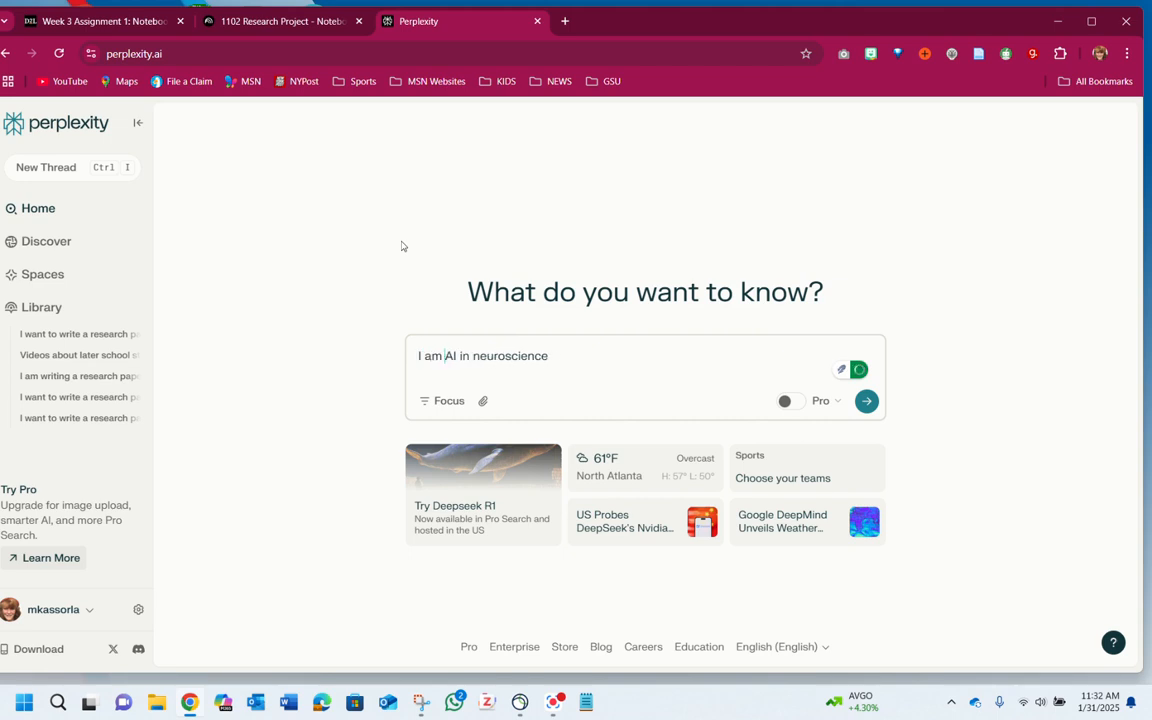
type("iting a res")
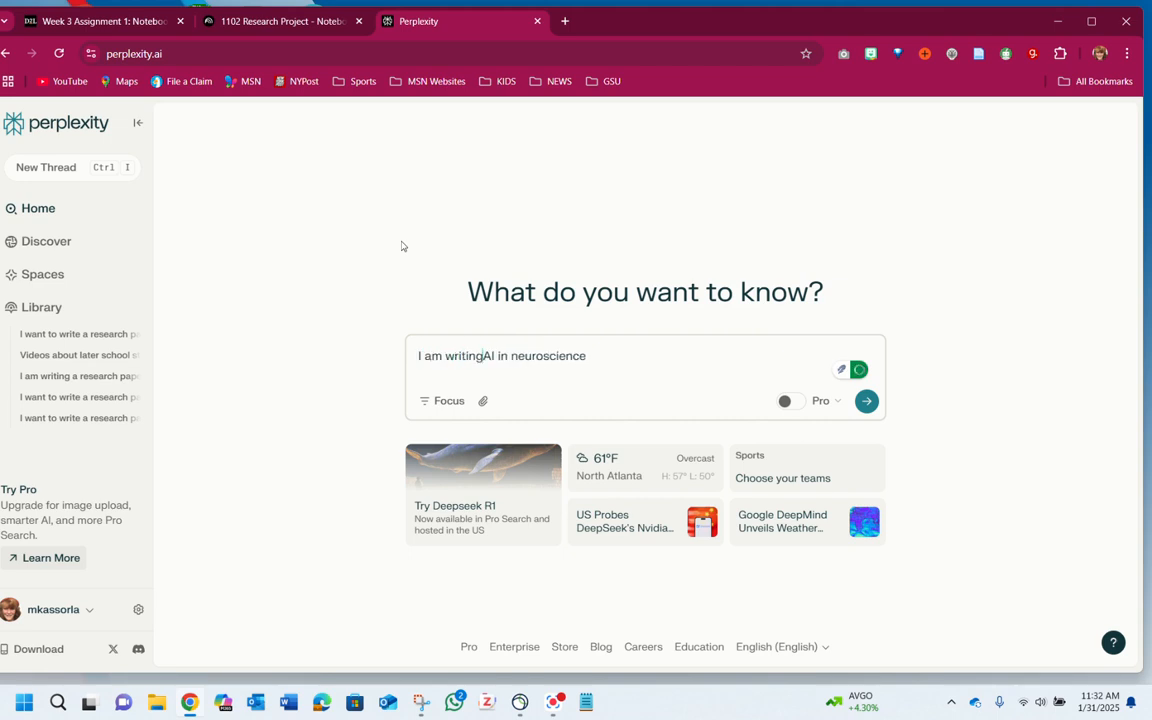
type("earch paper ")
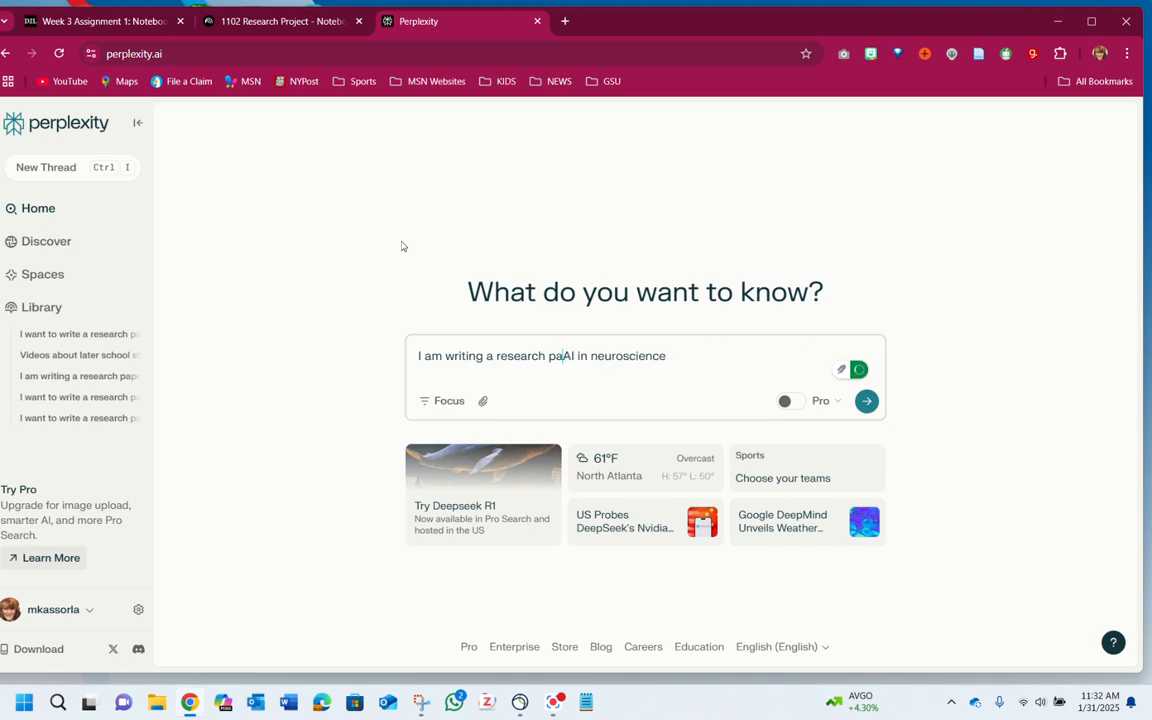
type("about")
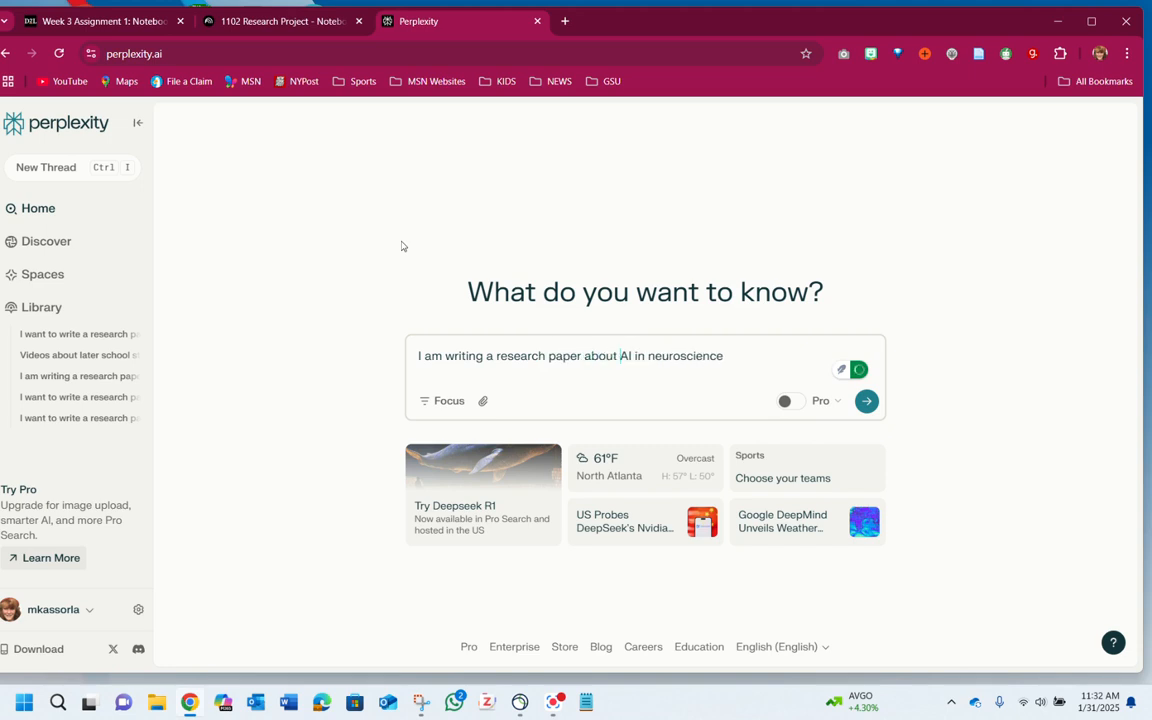
Append "I need the research paper to be exigent, controversial, and somewhat narrow. By controversial, I mean that it must have passionate voices on both sides."
left_click(727, 361)
type(". I need the research paper to be exigent,")
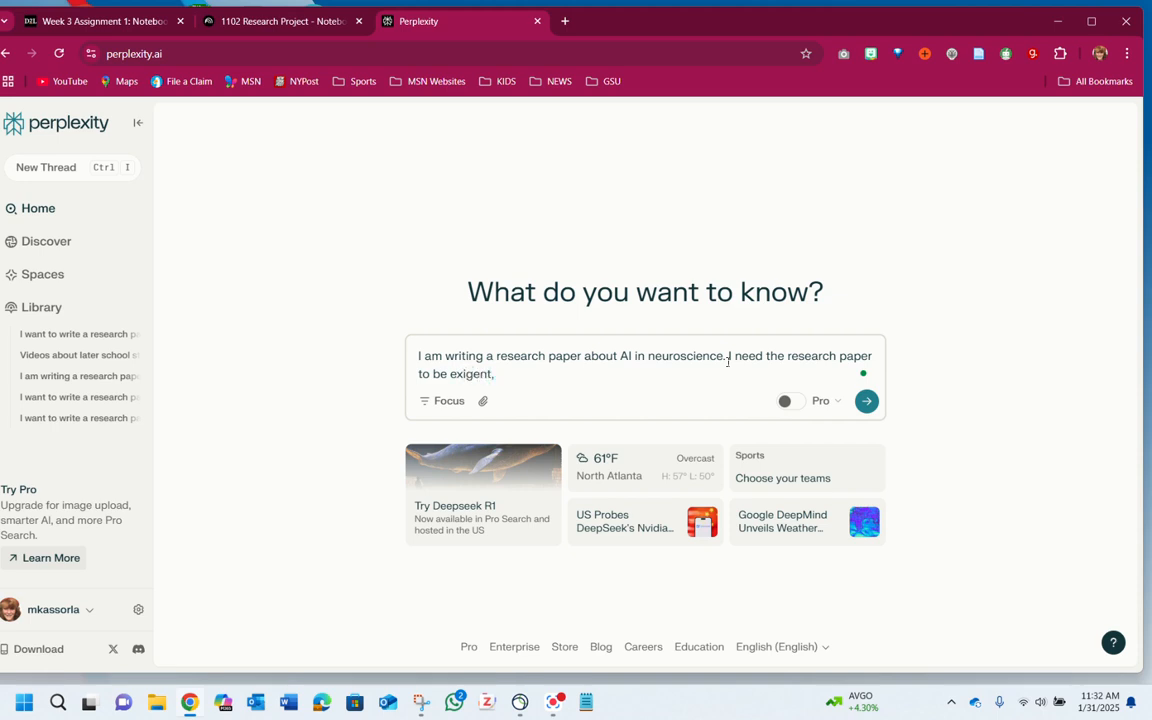
type(" controversial, and som")
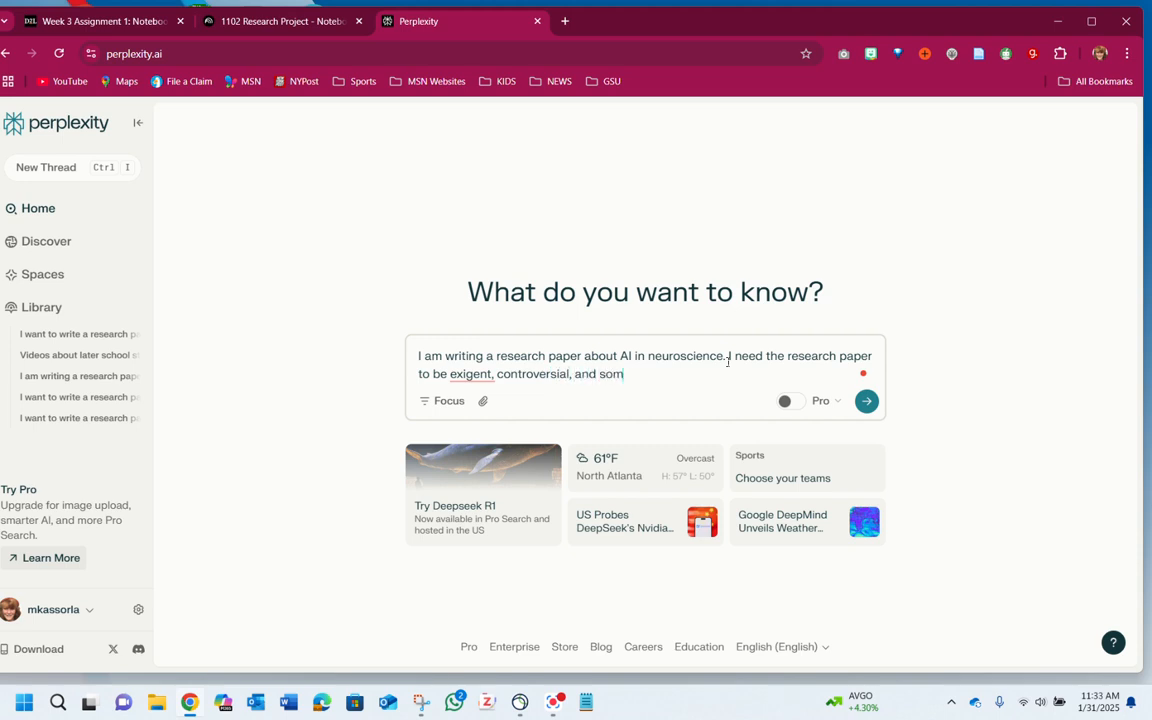
type("ewhat narrow. By controversial ")
type("I mean that it must have passionate voices on botyh")
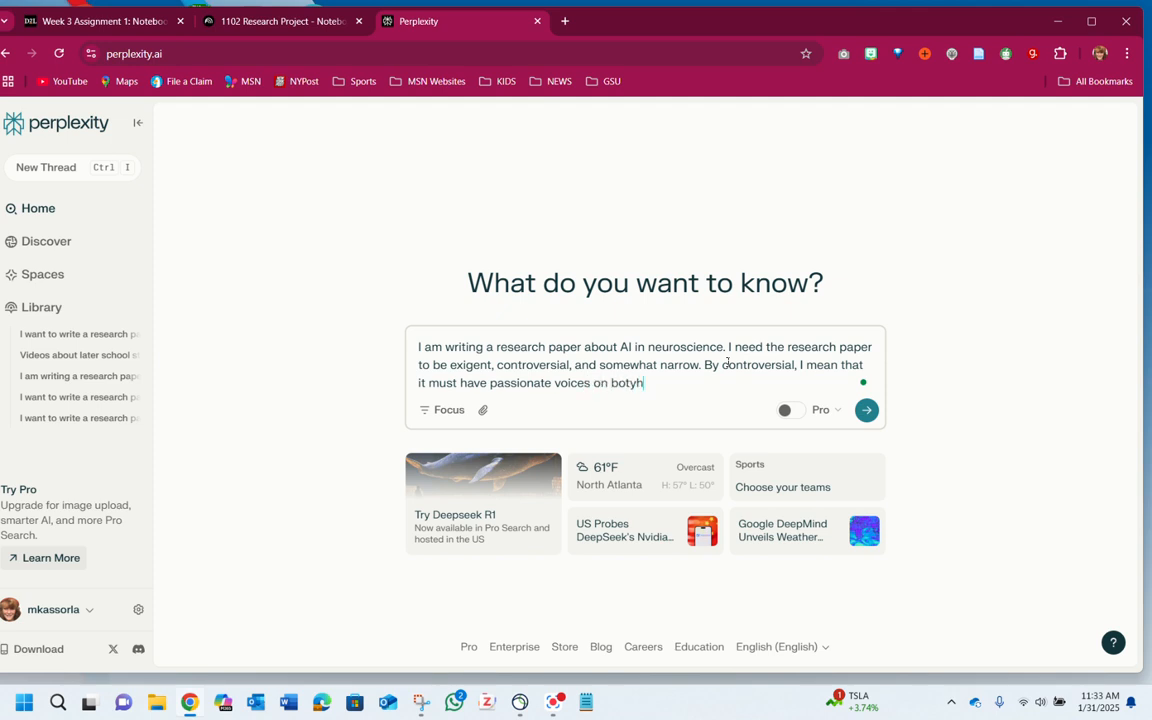
Finish the prompt with "I need some great research about this topic that is very recent and scholarly."
type(" sides. I need some great resera")
key("BackSpace")
type("arch ")
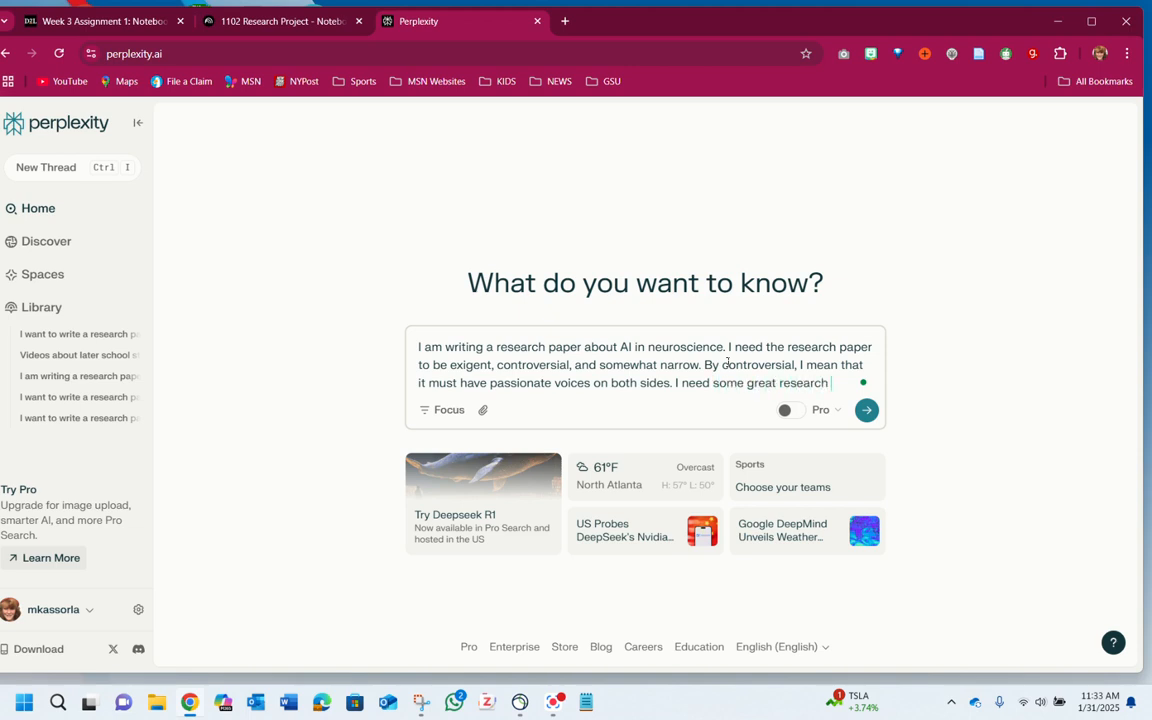
type("about this topi")
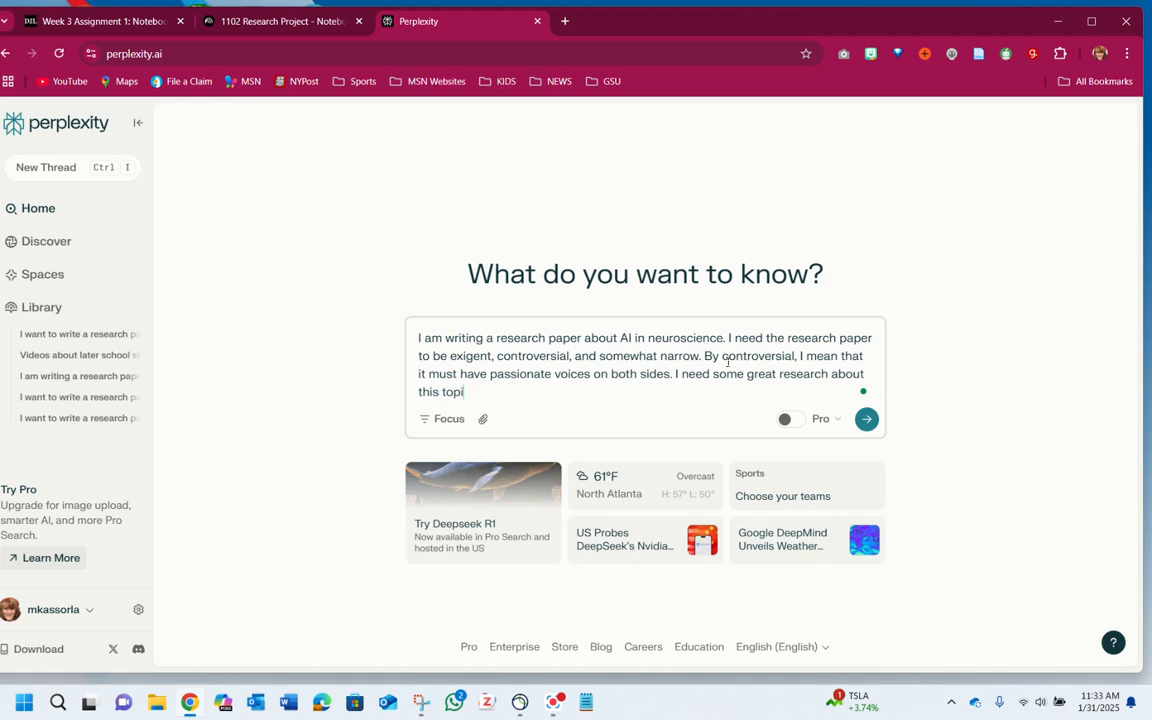
type("c that is very recent and")
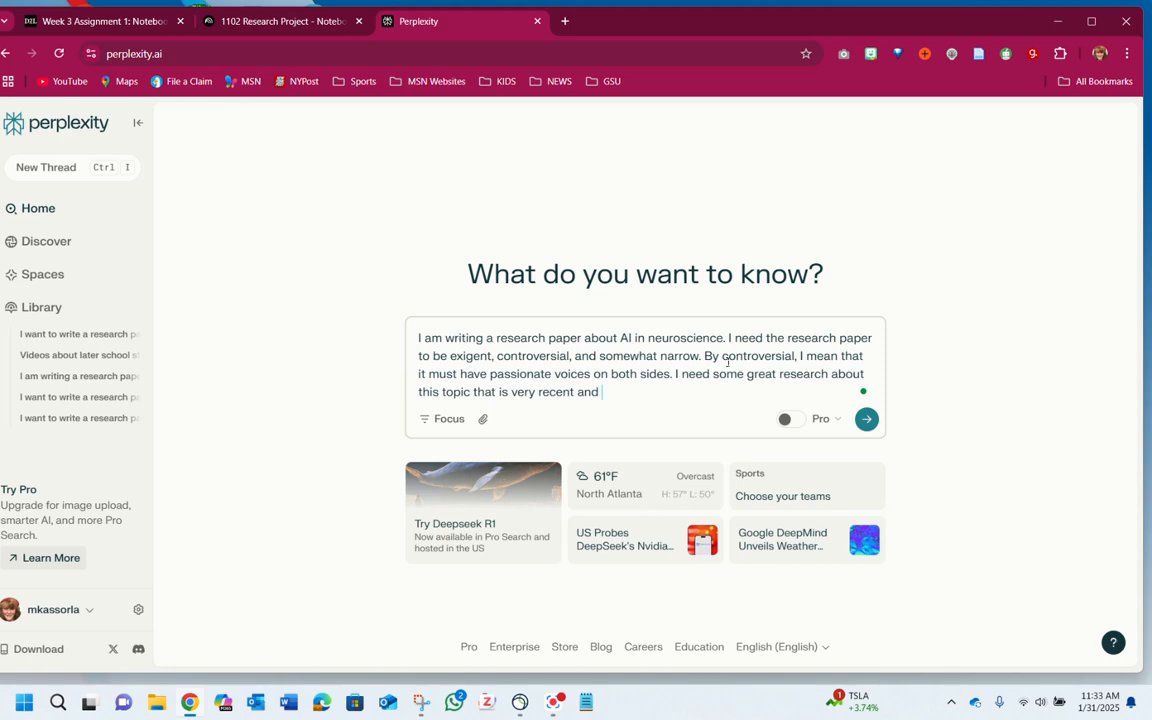
type(" scholarly.")
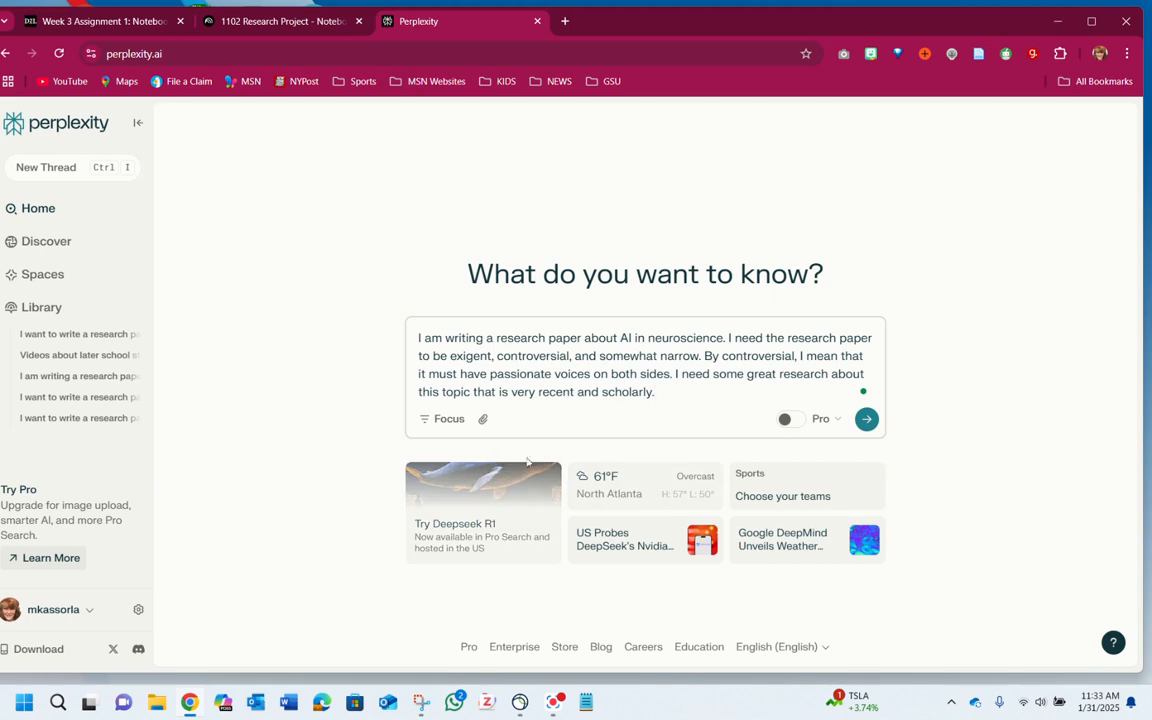
Set the search focus to Academic, submit the prompt, and view the suggested research
left_click(448, 420)
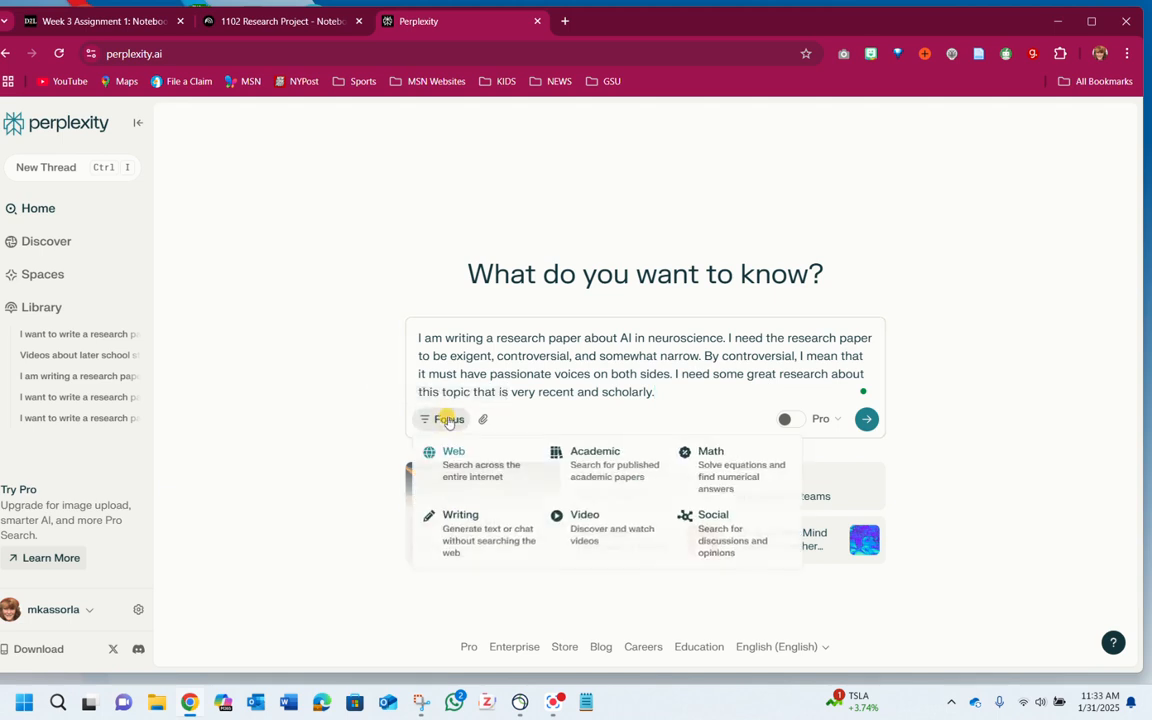
left_click(588, 468)
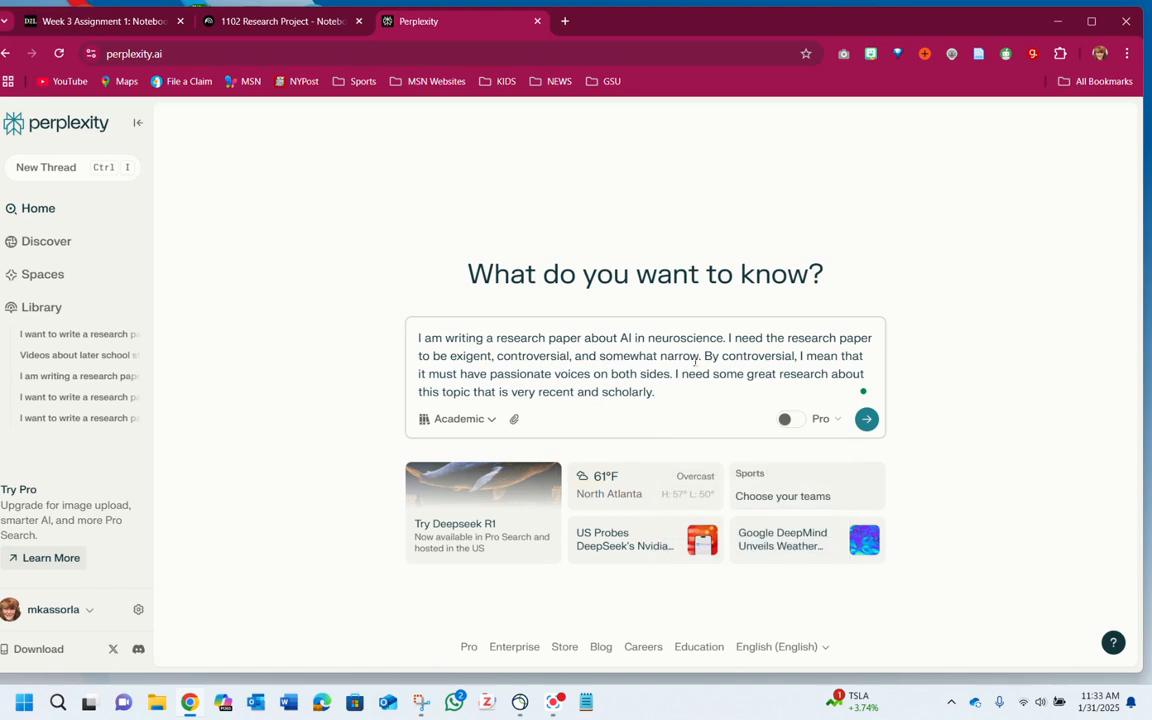
mouse_move(778, 418)
left_click(866, 421)
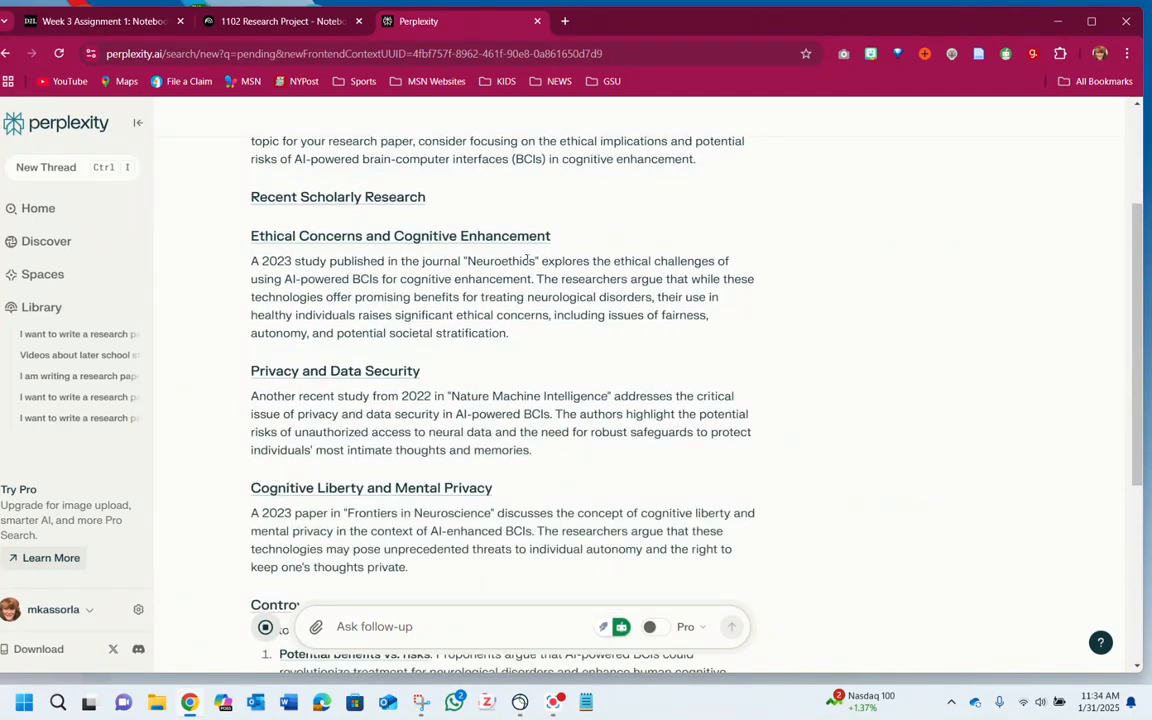
scroll(614, 315, "down", 3)
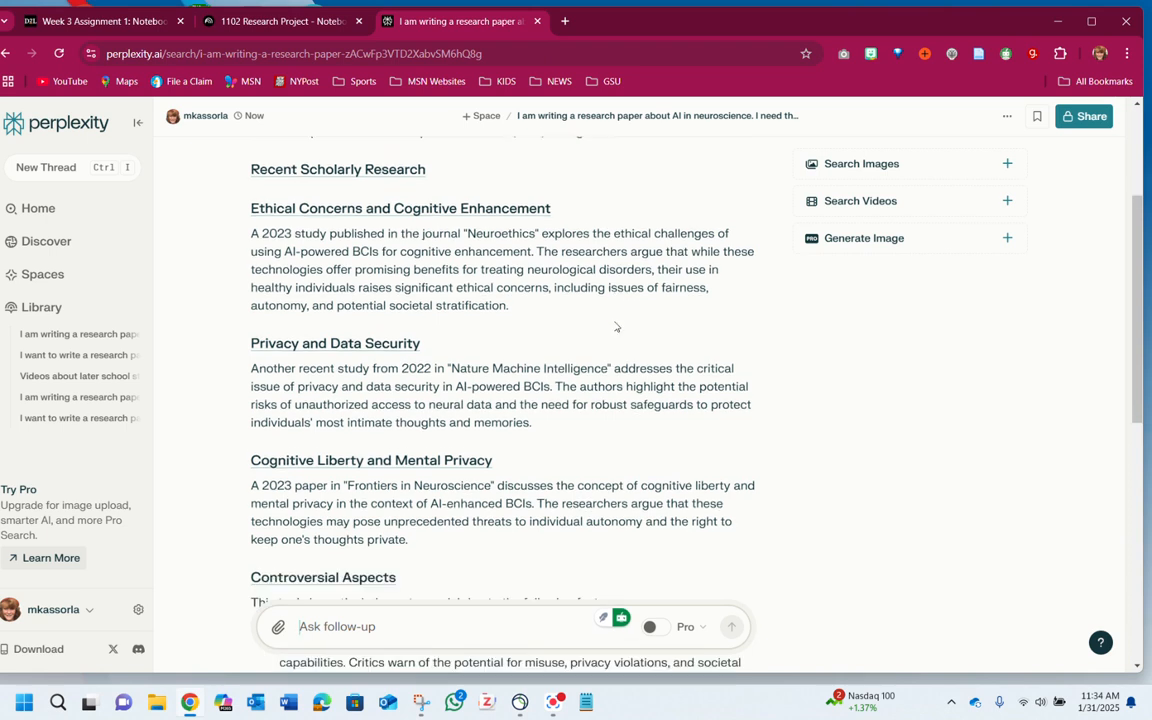
Read through the answer's suggested topic, recent scholarly research, controversial aspects and related questions
scroll(608, 279, "down", 2)
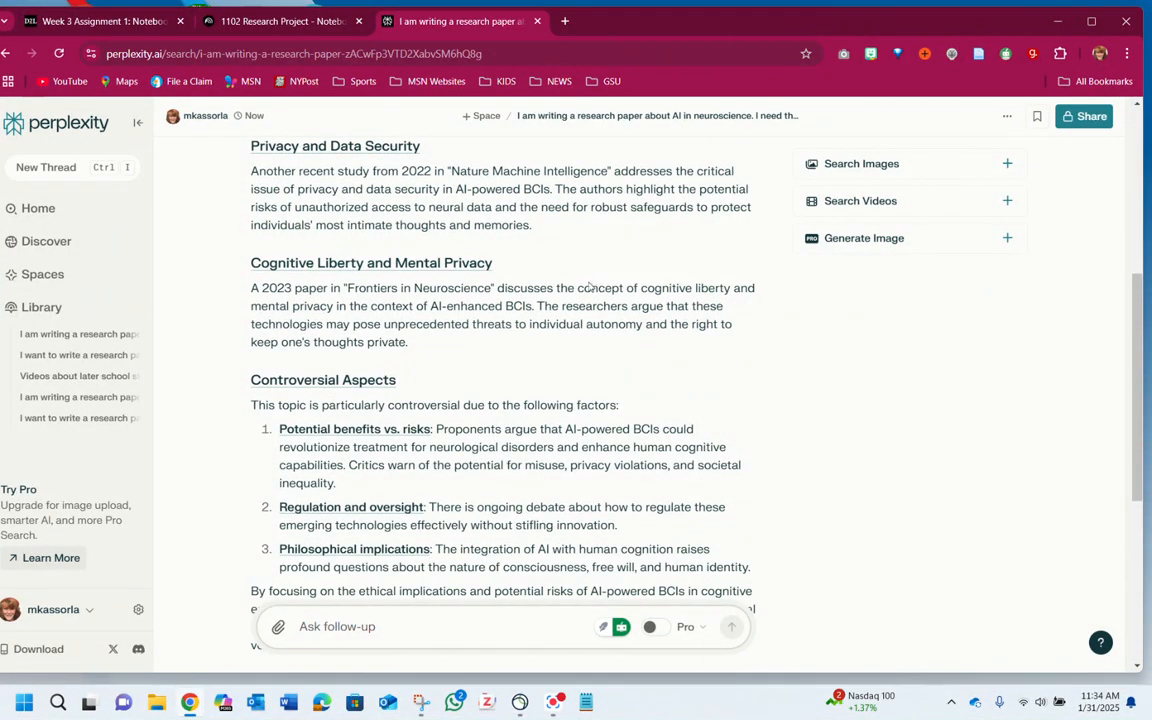
scroll(602, 288, "down", 2)
scroll(668, 298, "down", 3)
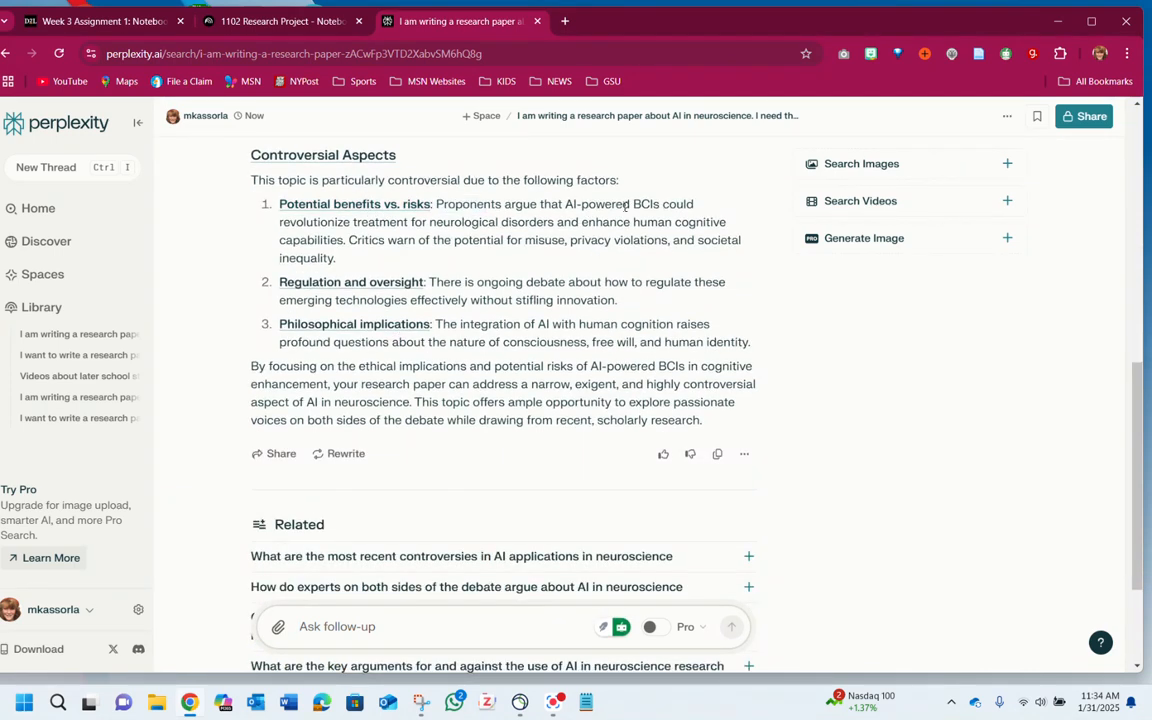
scroll(730, 343, "up", 4)
scroll(729, 343, "up", 1)
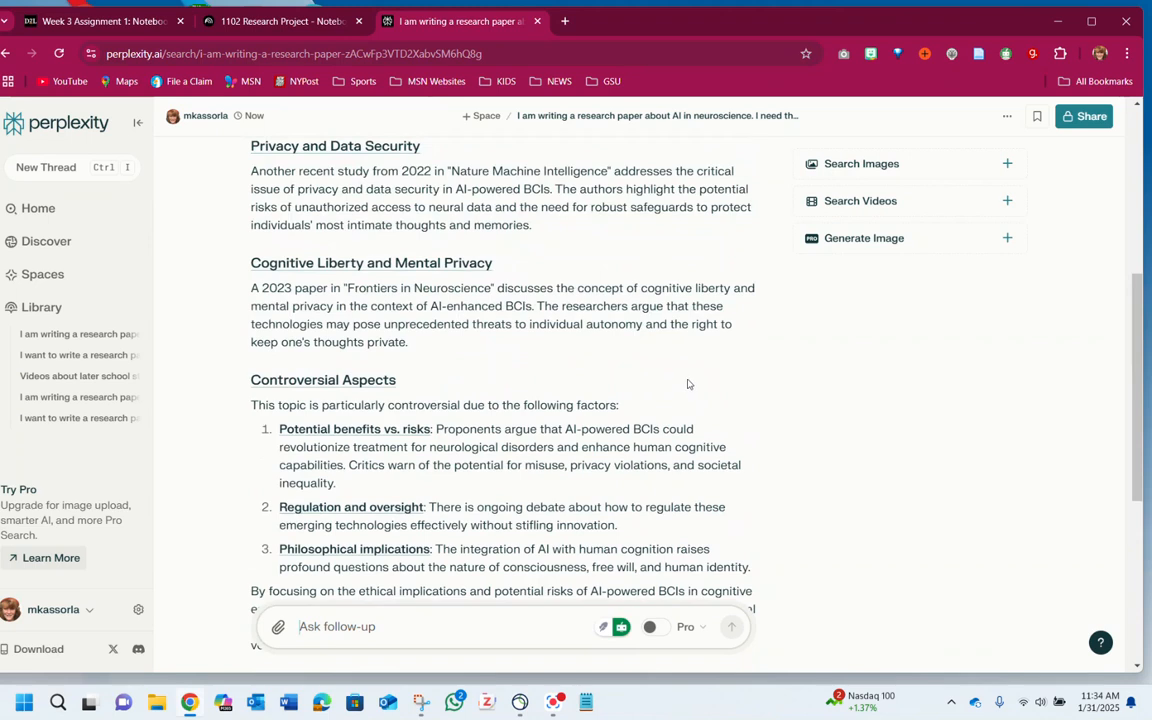
scroll(688, 381, "up", 7)
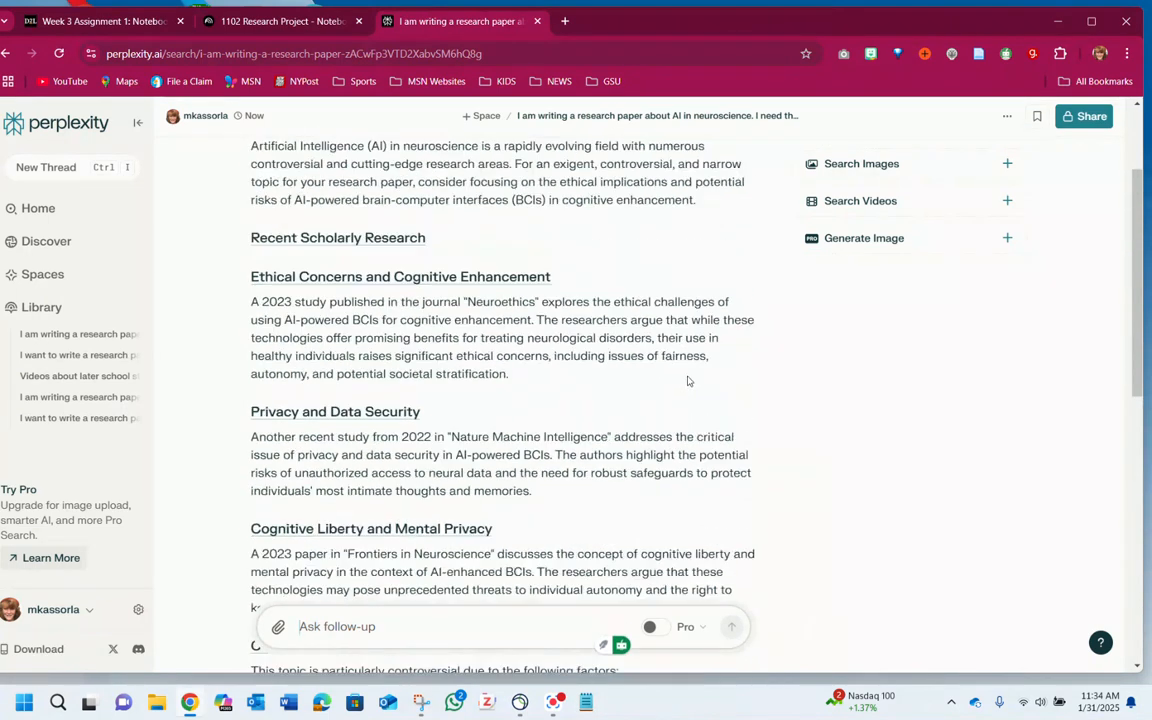
scroll(688, 375, "up", 3)
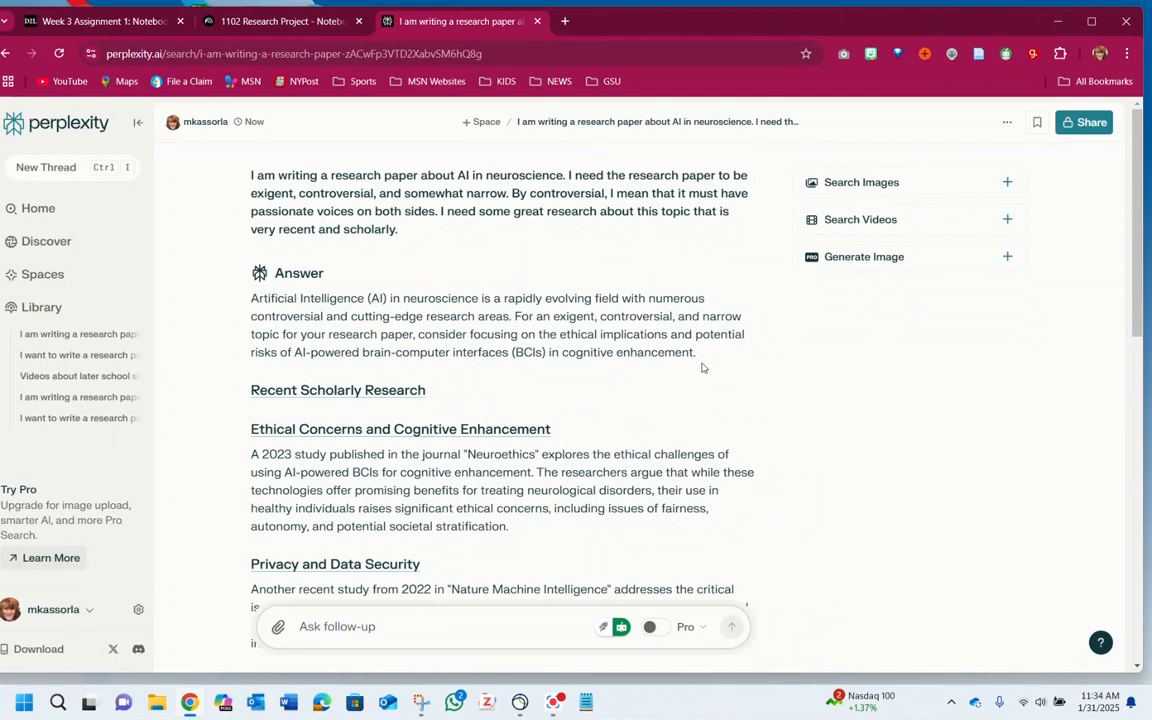
scroll(702, 368, "down", 2)
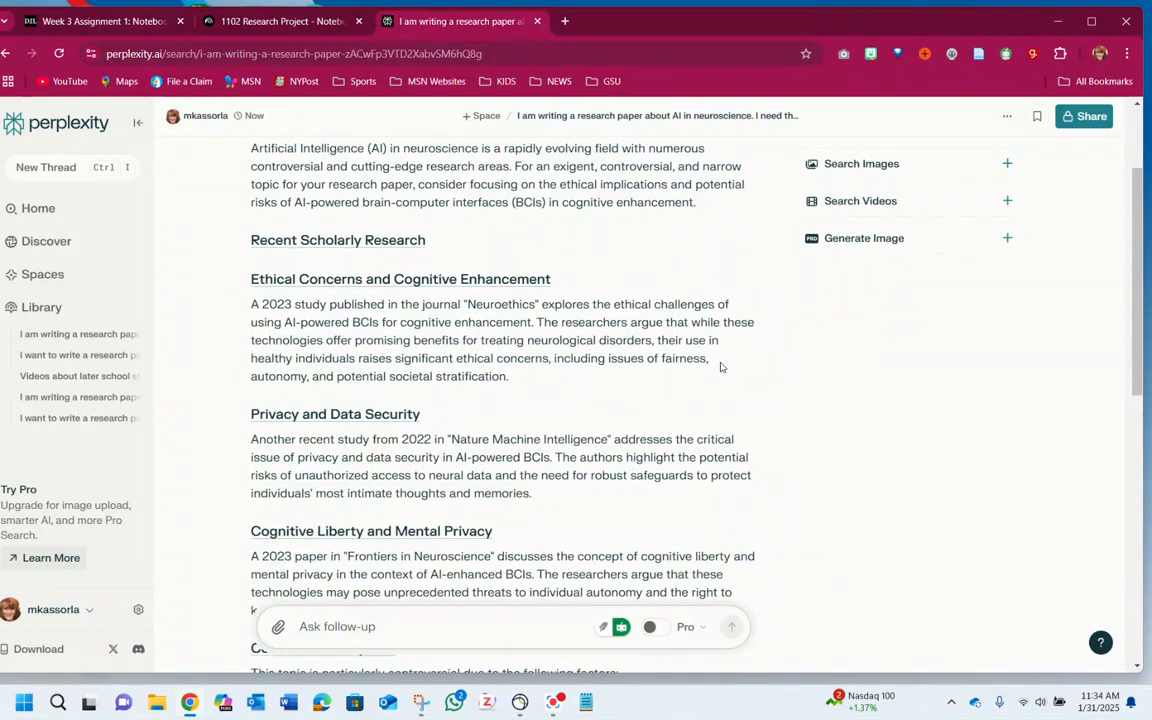
scroll(720, 367, "down", 3)
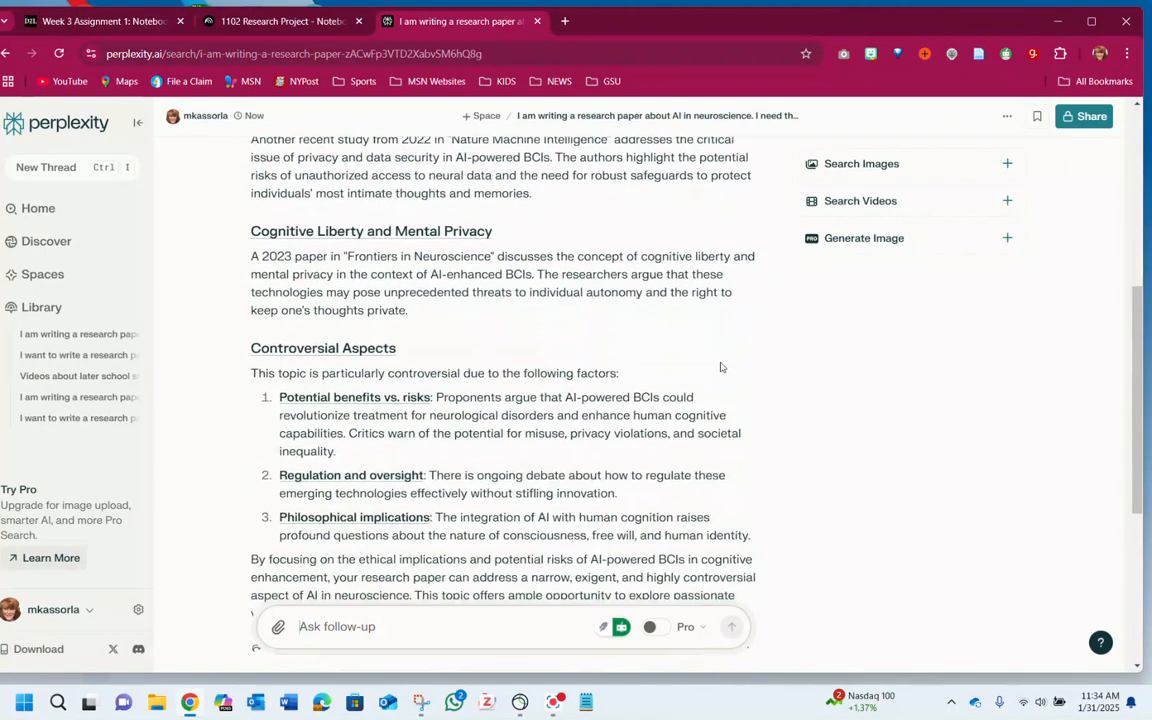
scroll(680, 420, "down", 3)
scroll(581, 441, "down", 1)
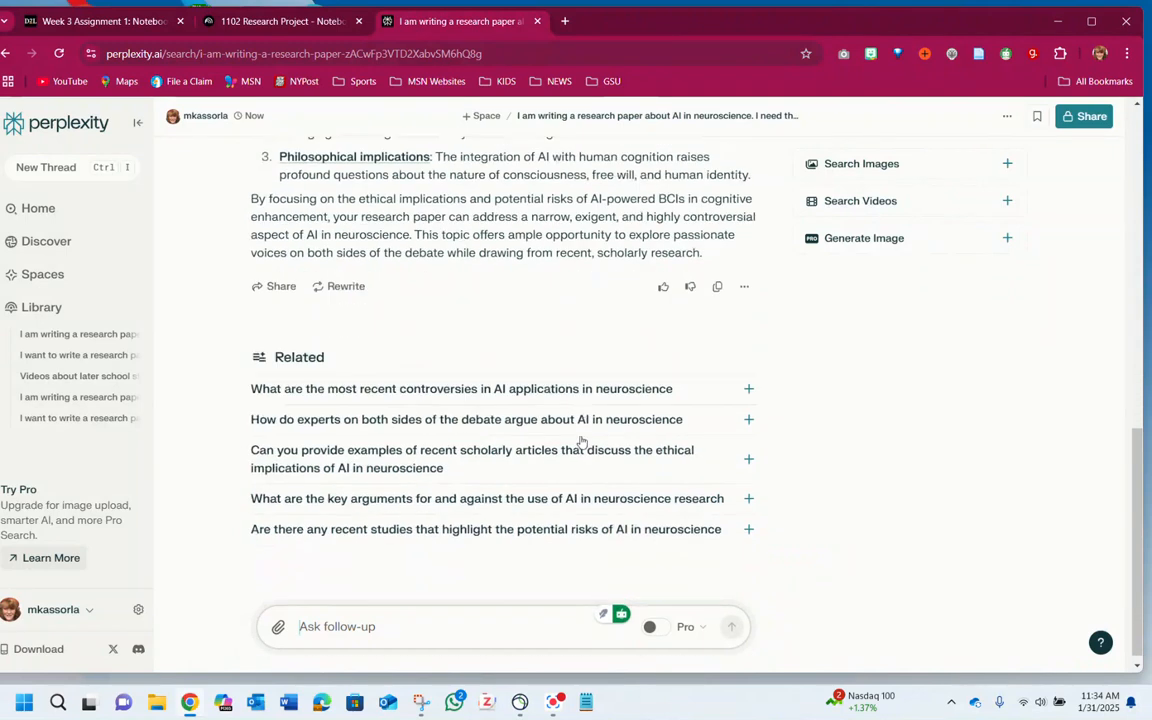
Submit the follow-up "I wanted to focus on how AI can help use envision neurological problems, especially in the brain."
left_click(379, 627)
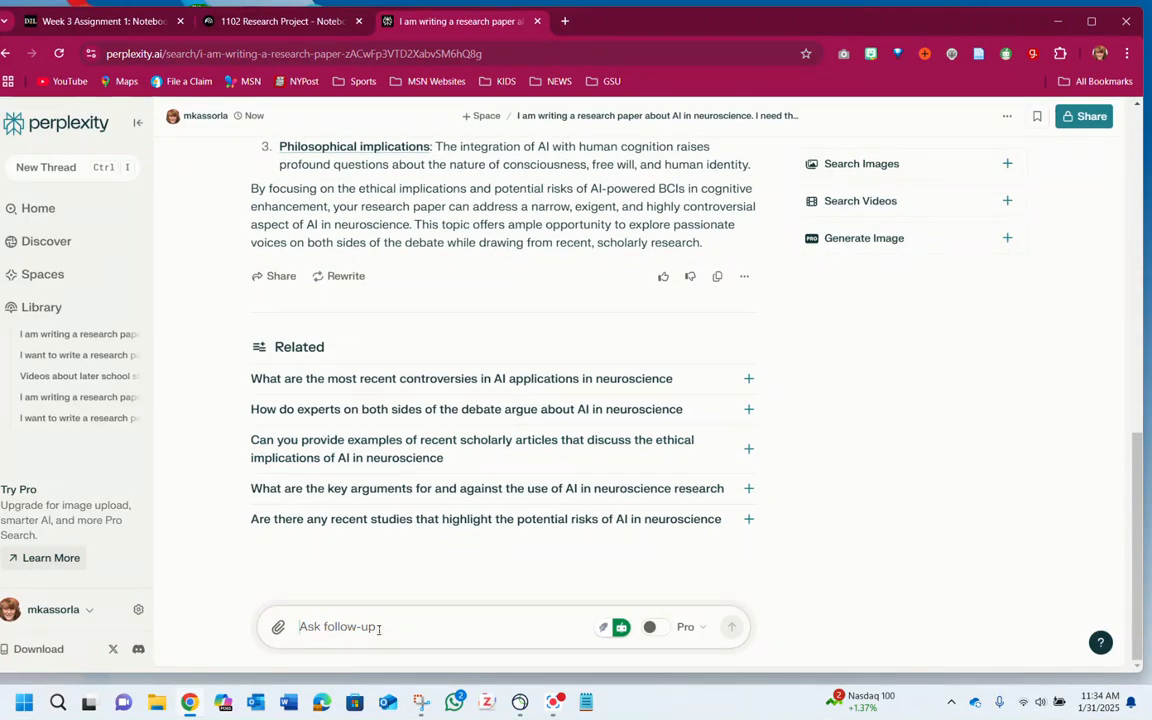
type("I wante")
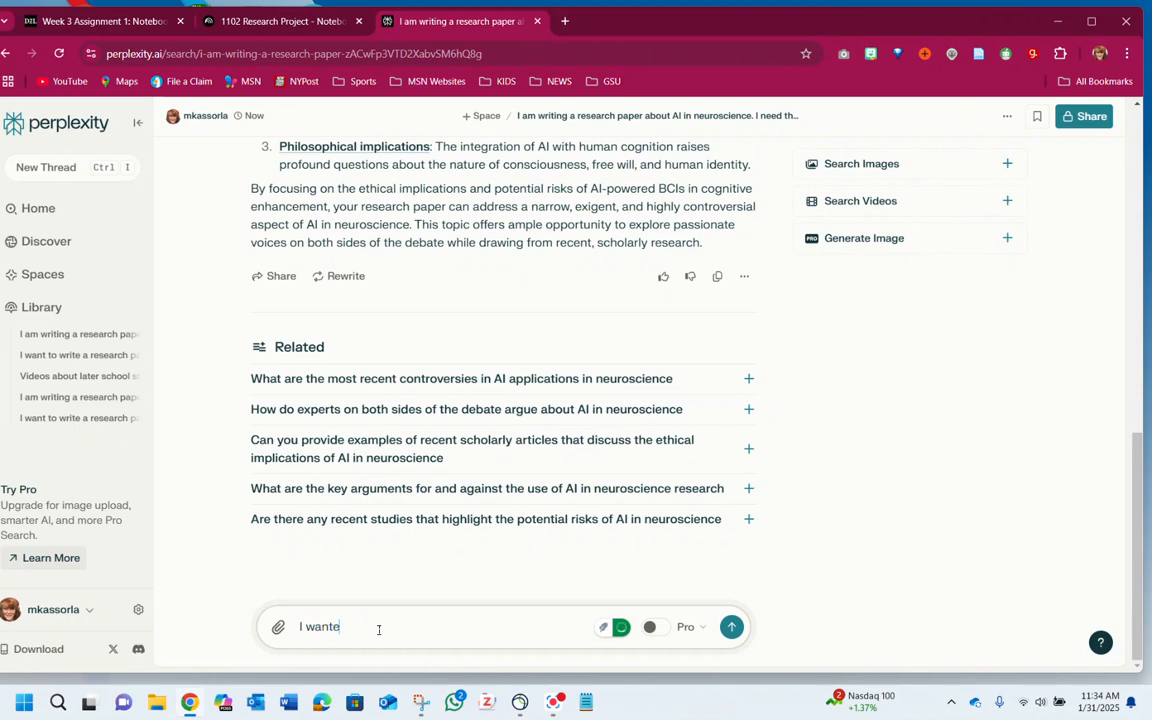
type("d to focus on")
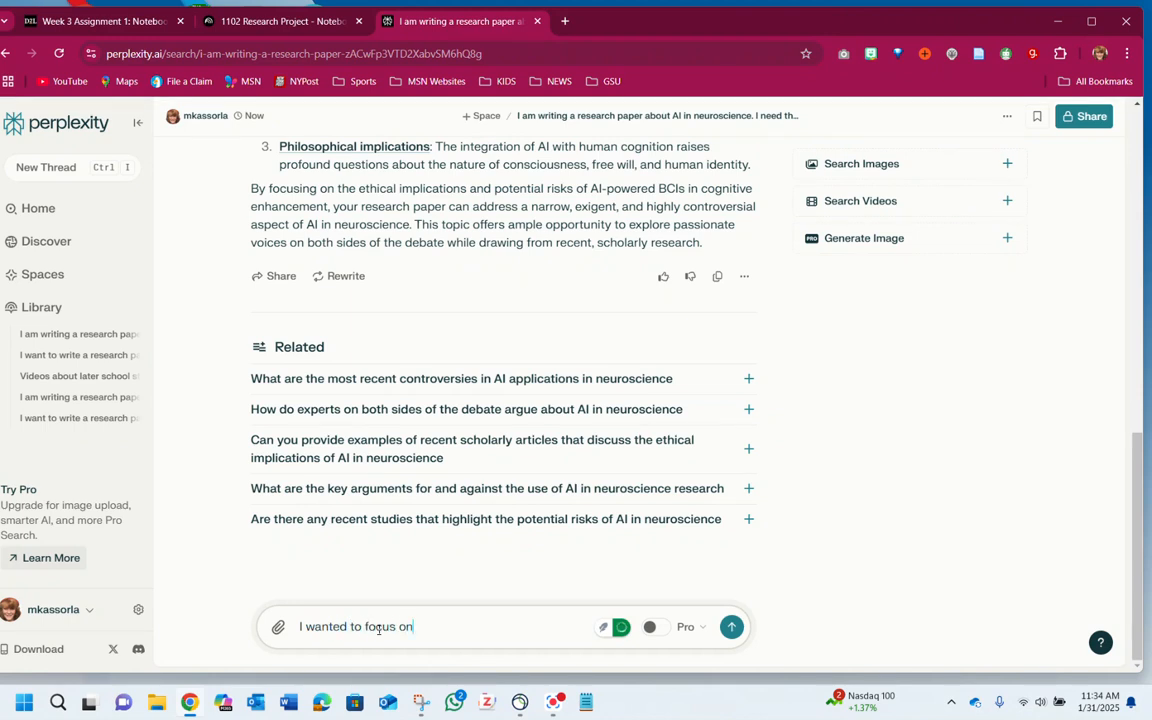
type(" how AI can help use ")
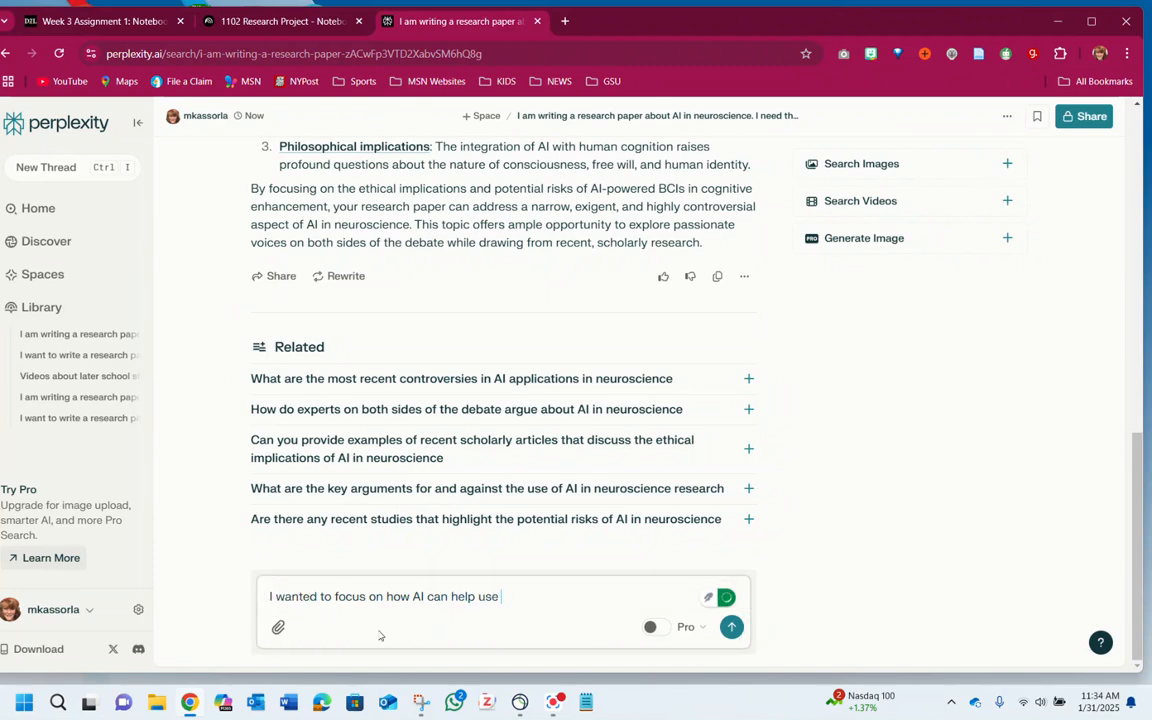
type("envis")
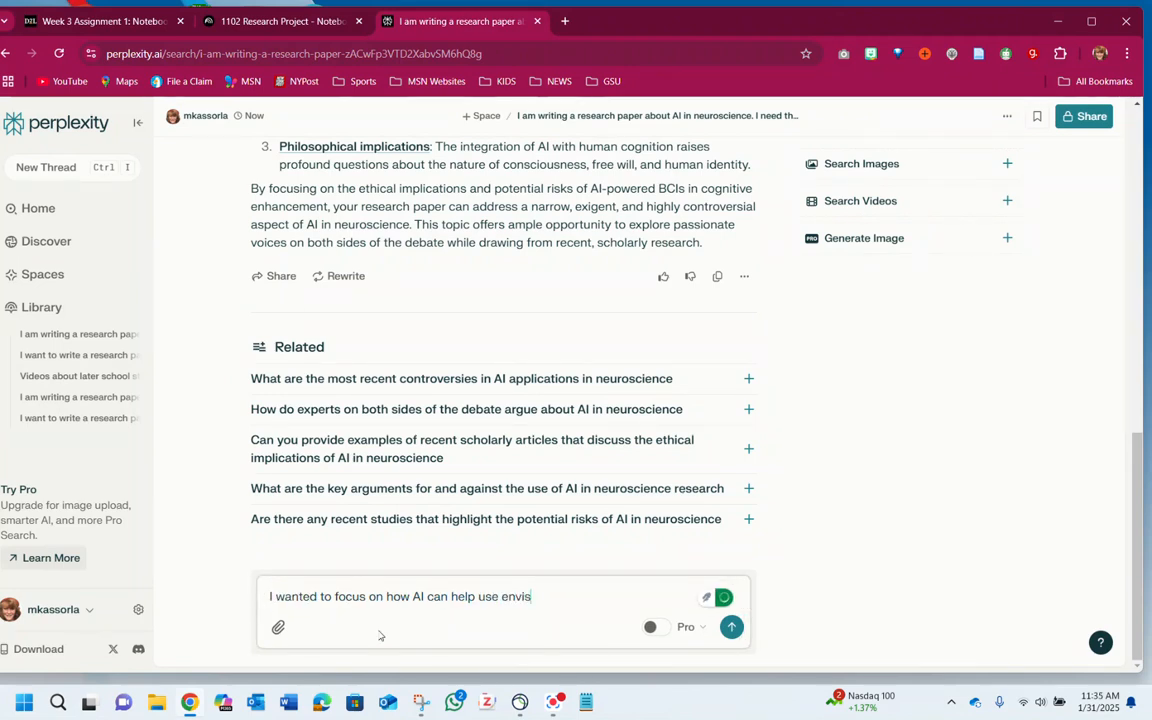
type("ion neurological")
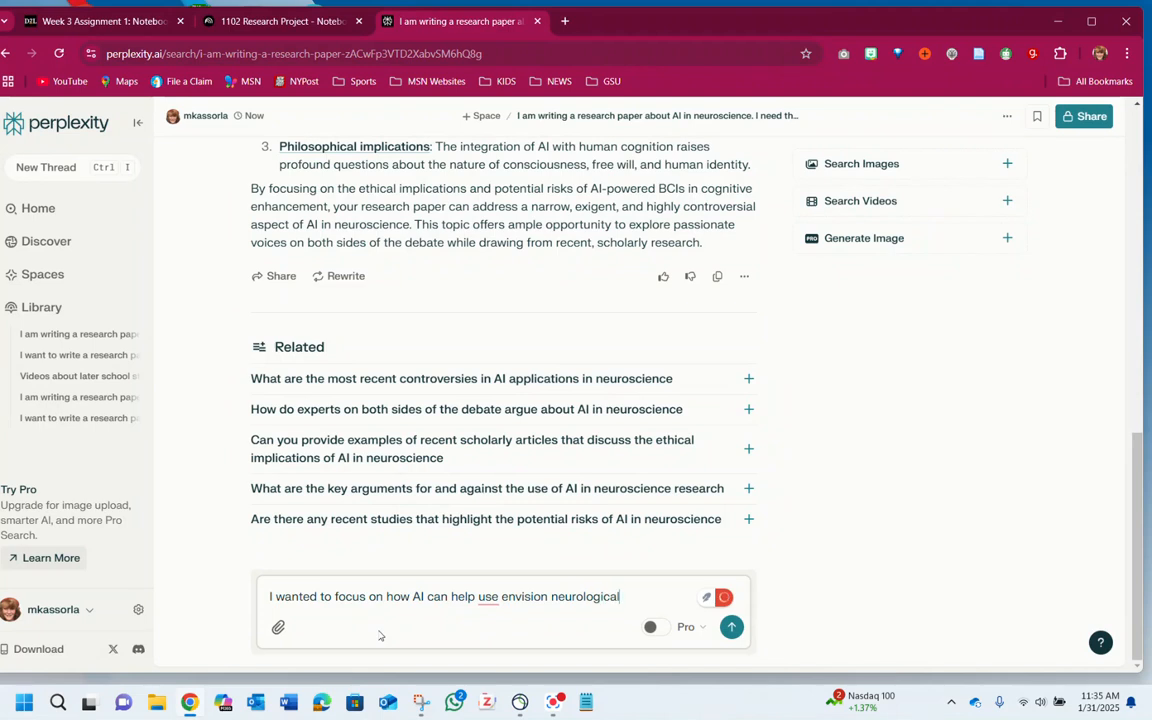
type(" problems, especiall")
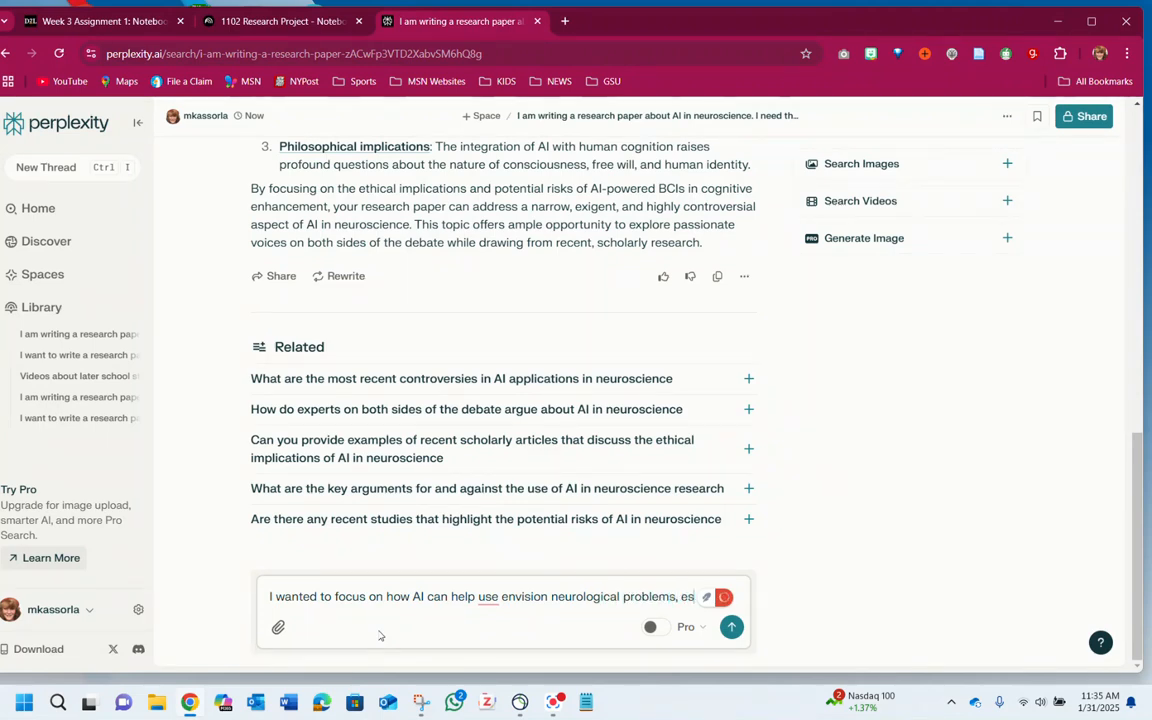
type("in the brain.")
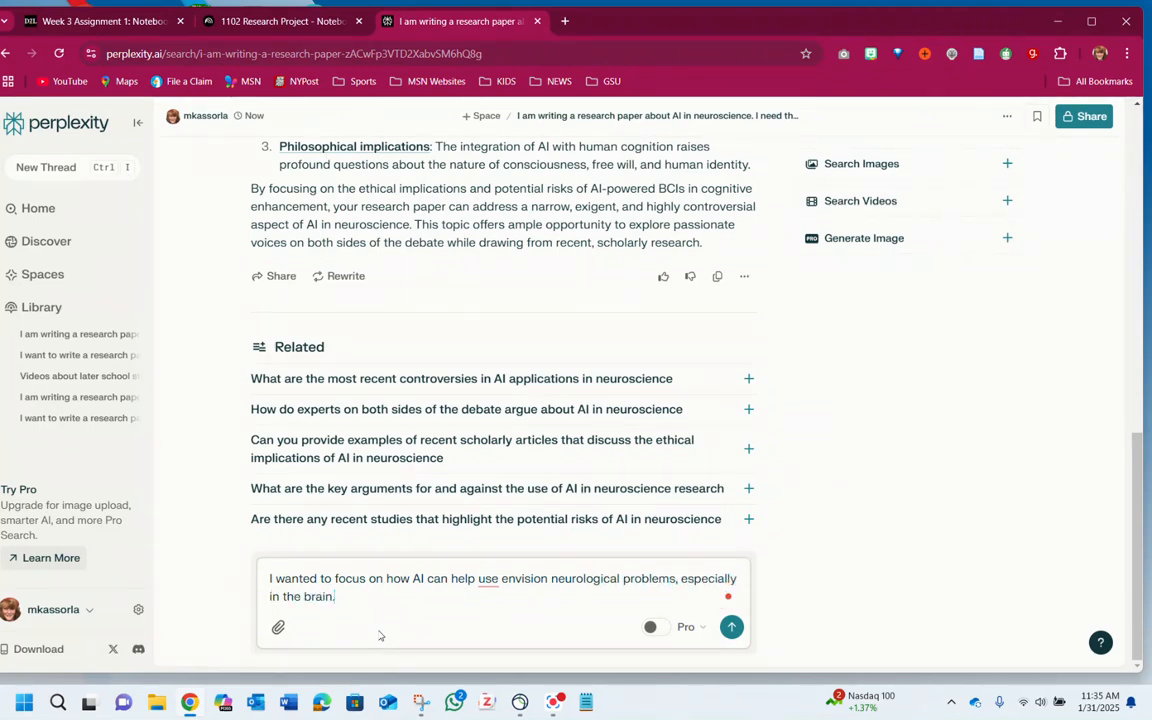
key("Return")
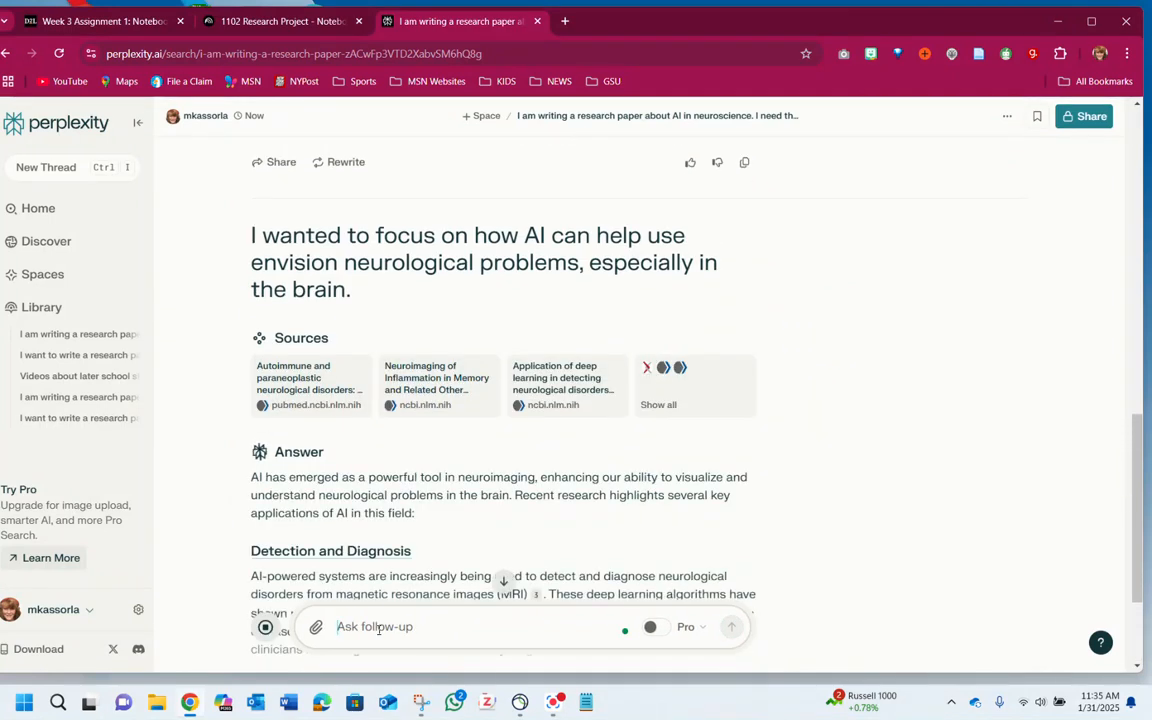
Examine the follow-up answer's sections on AI in neuroimaging, from detection and diagnosis to personalized treatment planning
scroll(799, 429, "down", 4)
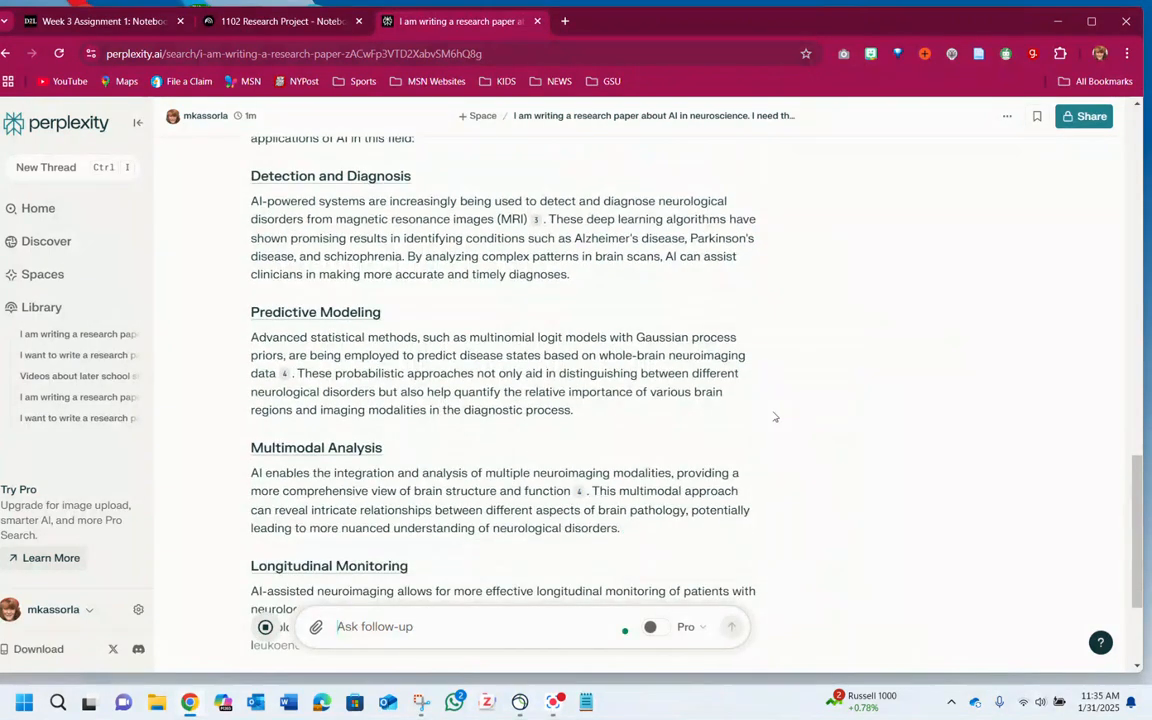
scroll(774, 417, "down", 2)
scroll(664, 383, "down", 5)
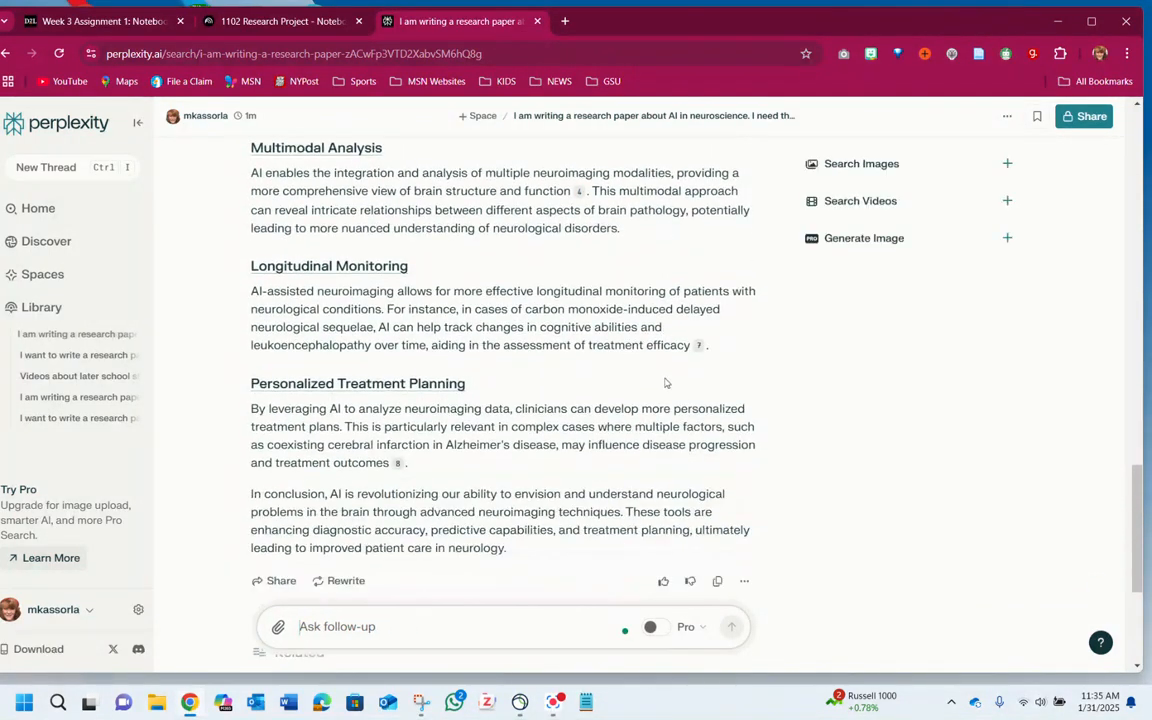
scroll(524, 345, "up", 2)
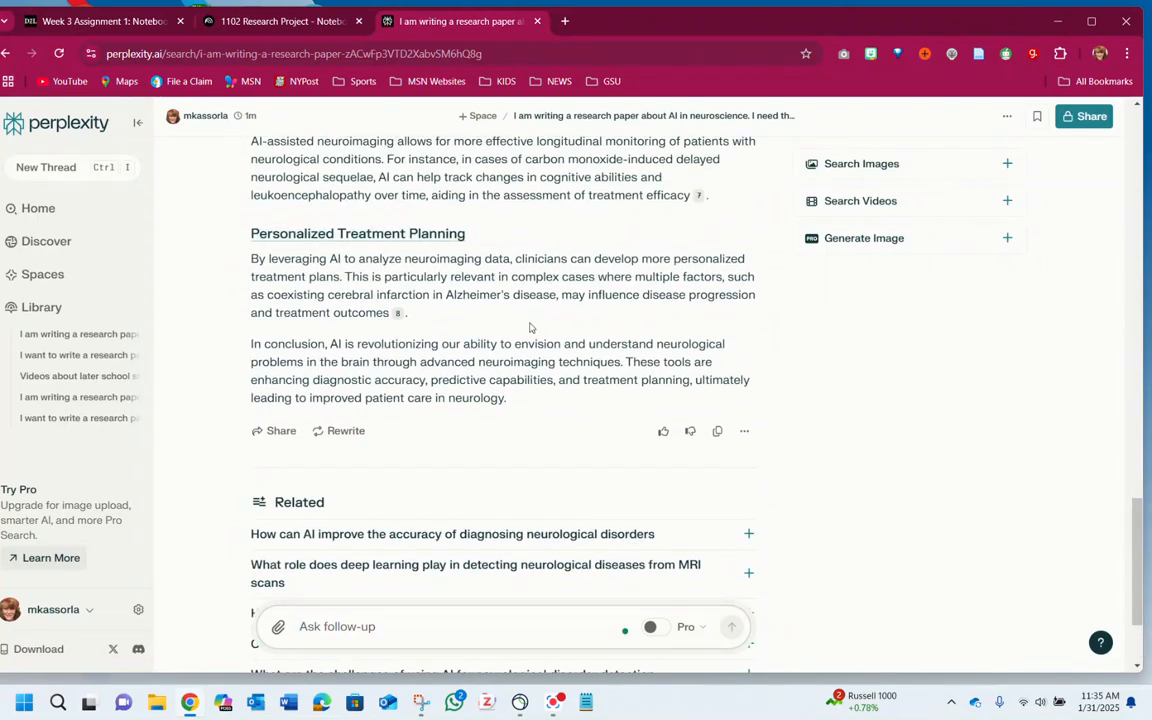
scroll(530, 327, "up", 6)
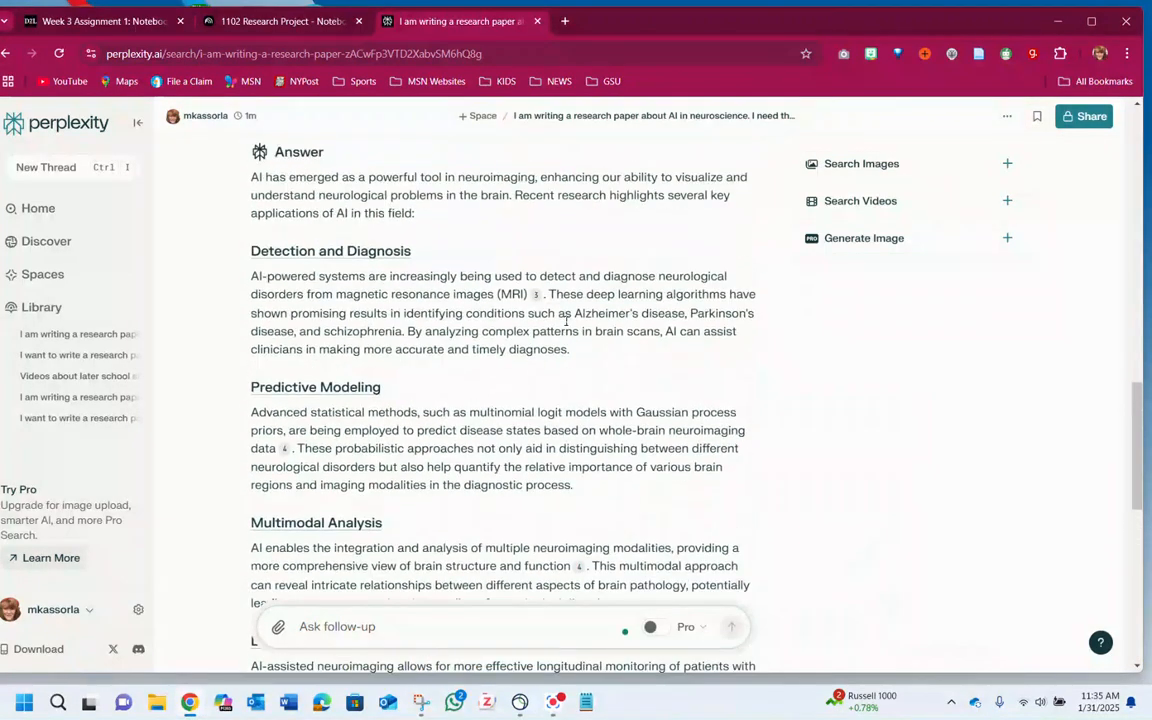
scroll(566, 321, "down", 6)
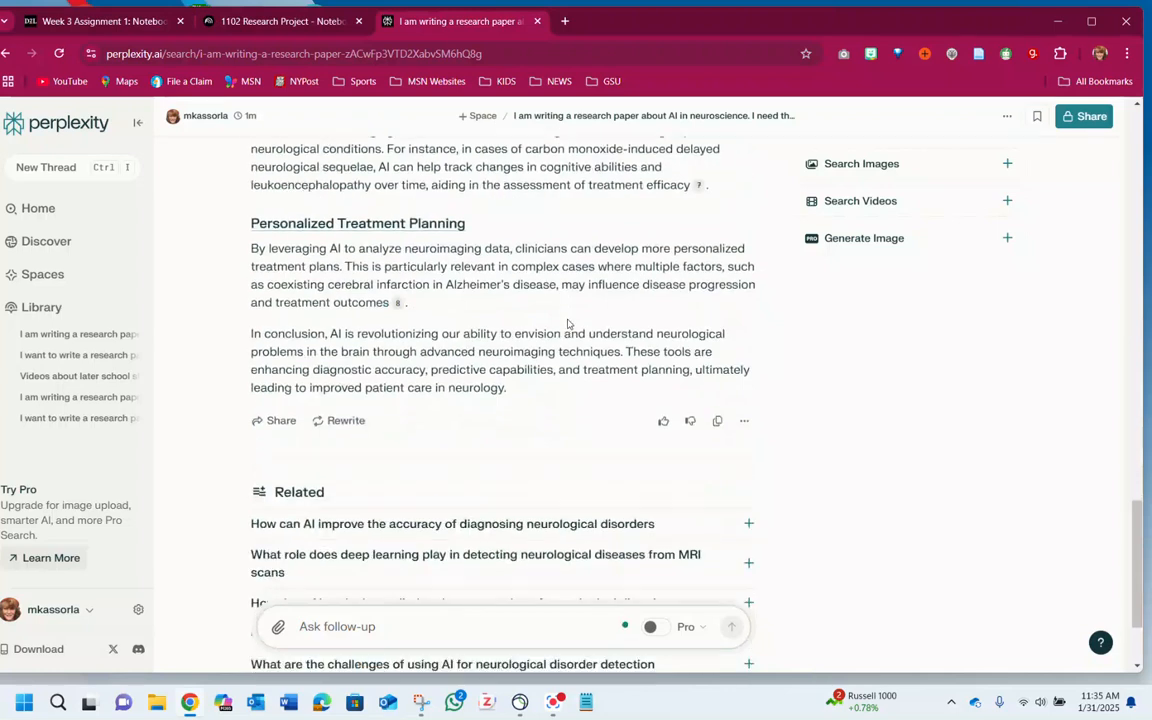
scroll(567, 322, "down", 2)
scroll(560, 373, "up", 7)
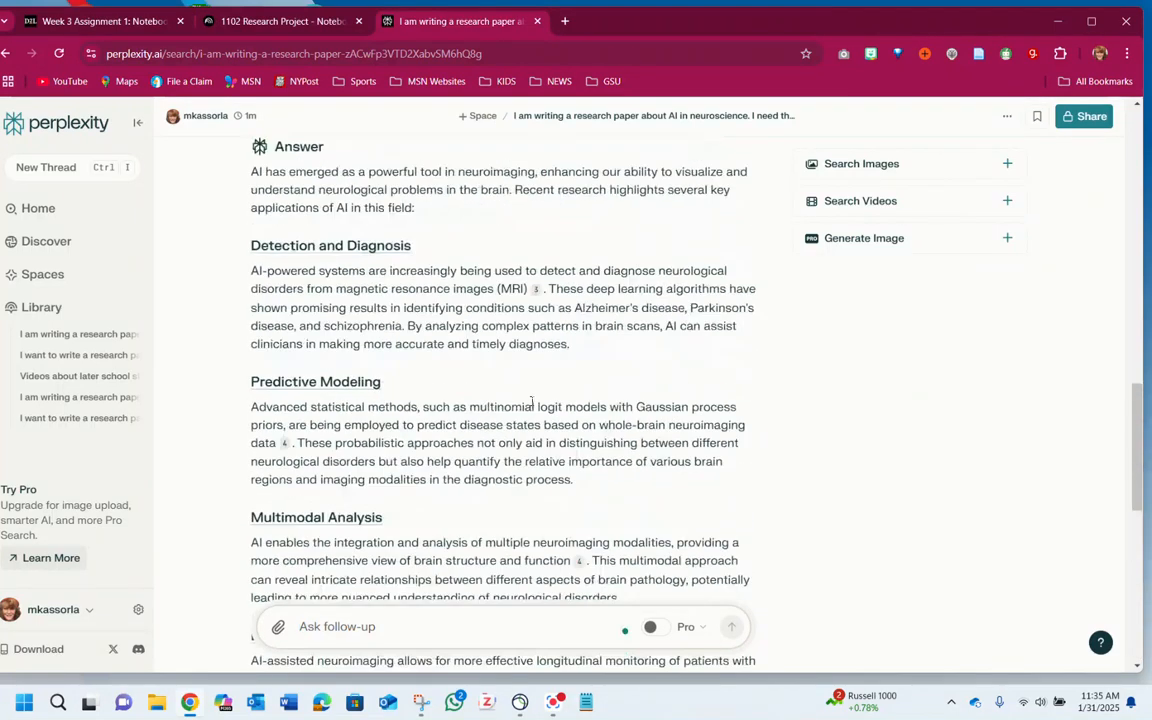
Copy the full text of the thread's original research-paper prompt and paste it as a new follow-up
scroll(532, 402, "up", 4)
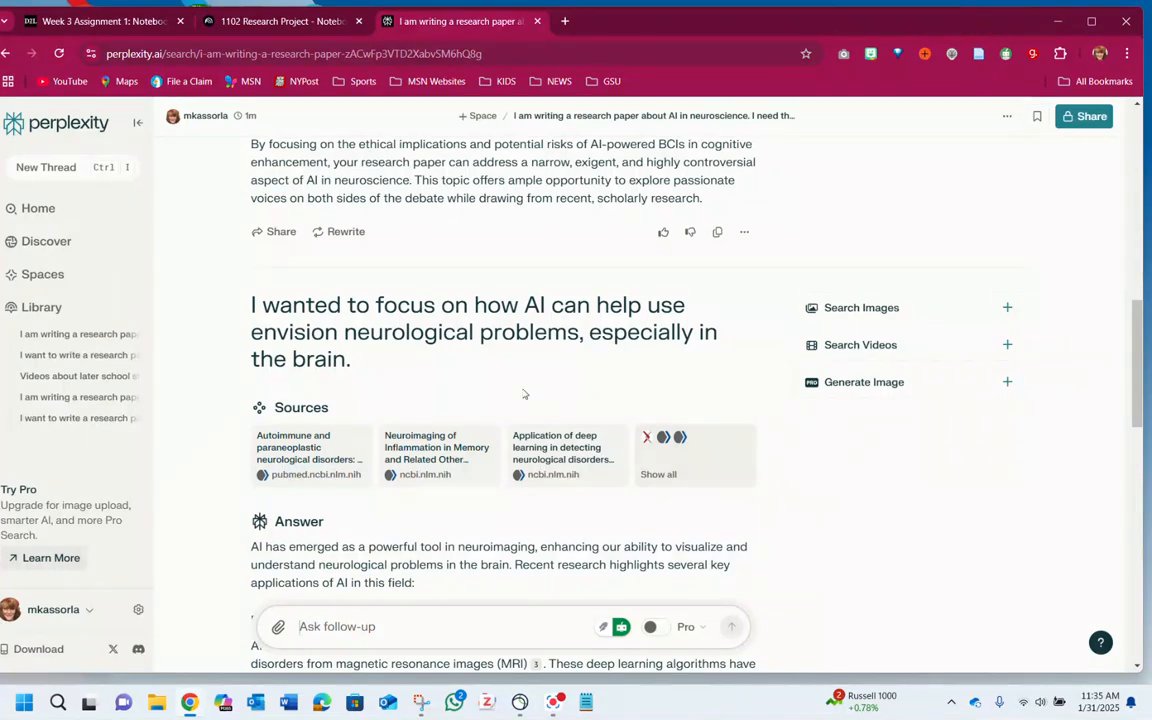
scroll(470, 241, "up", 1)
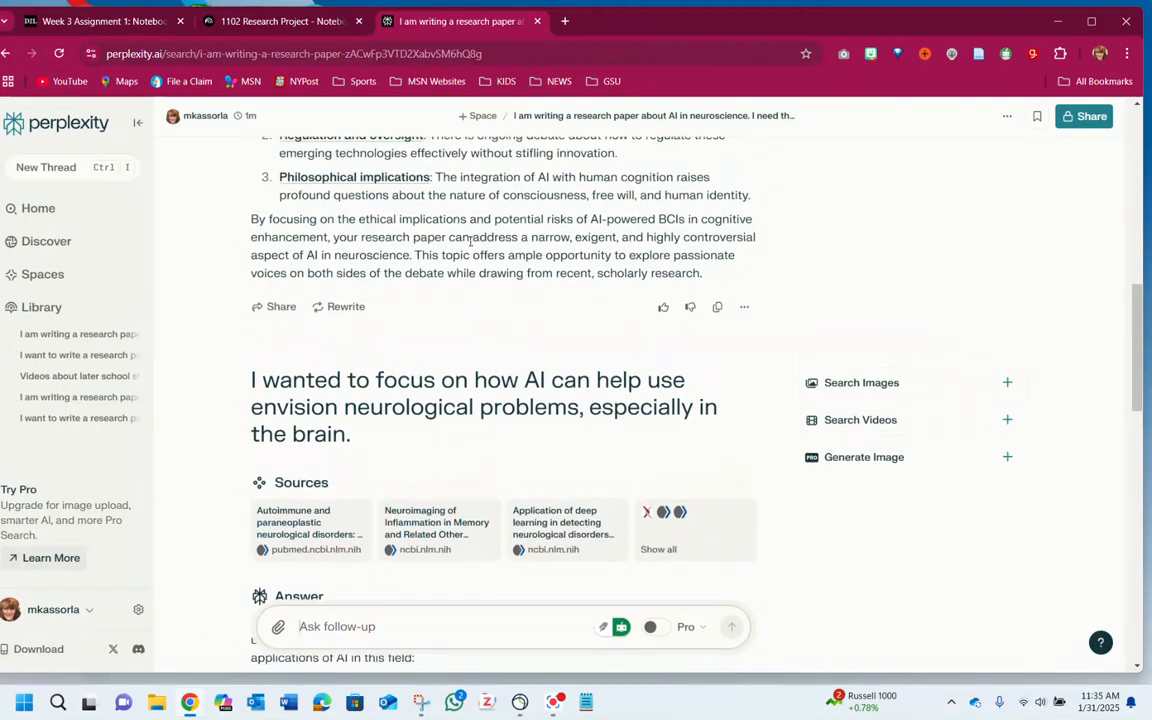
scroll(405, 215, "up", 2)
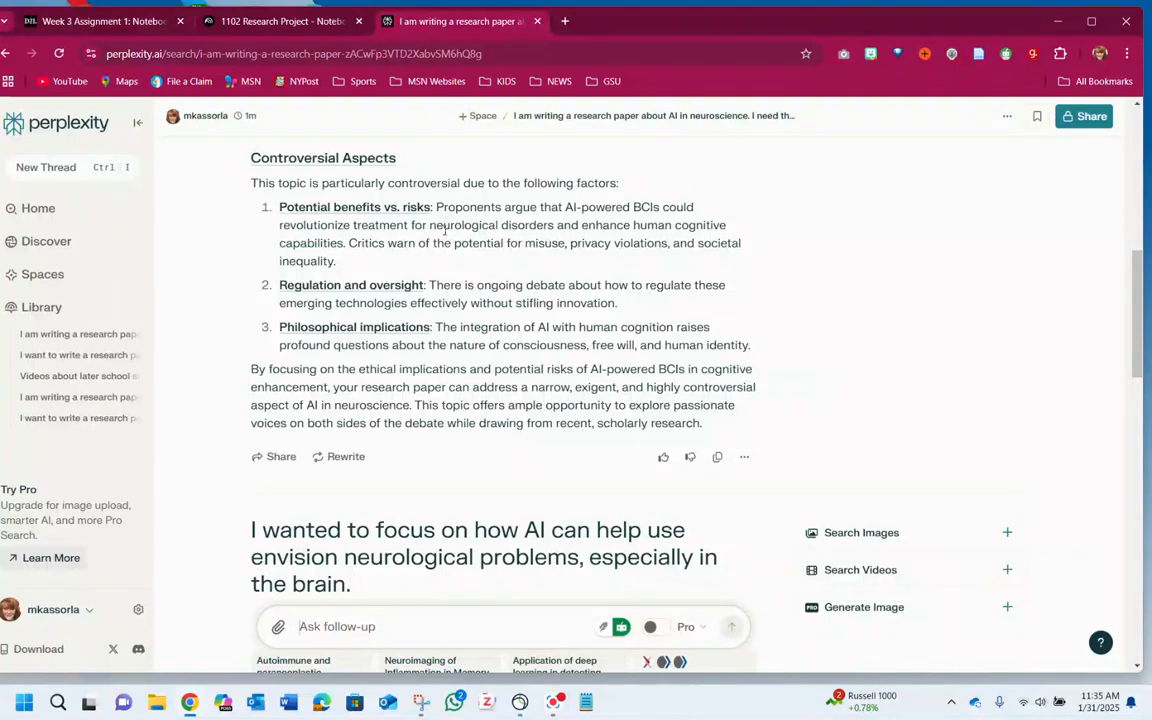
scroll(445, 230, "up", 10)
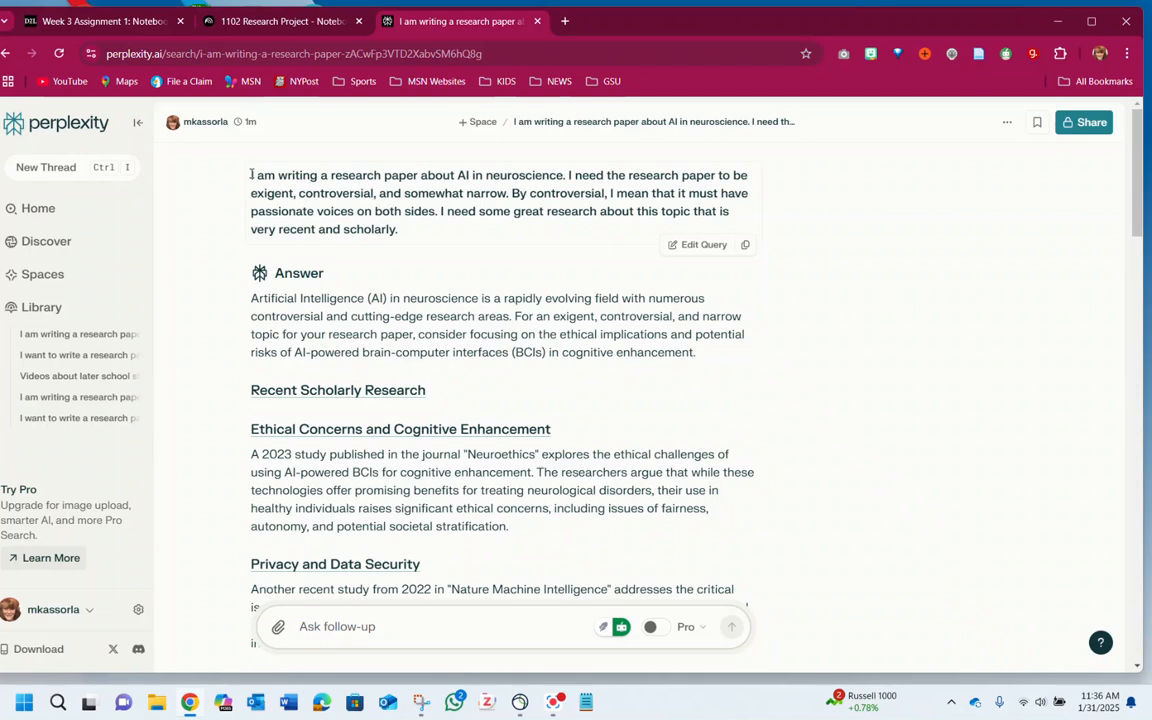
left_click_drag(250, 178, 408, 238)
right_click(396, 192)
left_click(440, 212)
scroll(508, 340, "down", 8)
scroll(508, 340, "down", 4)
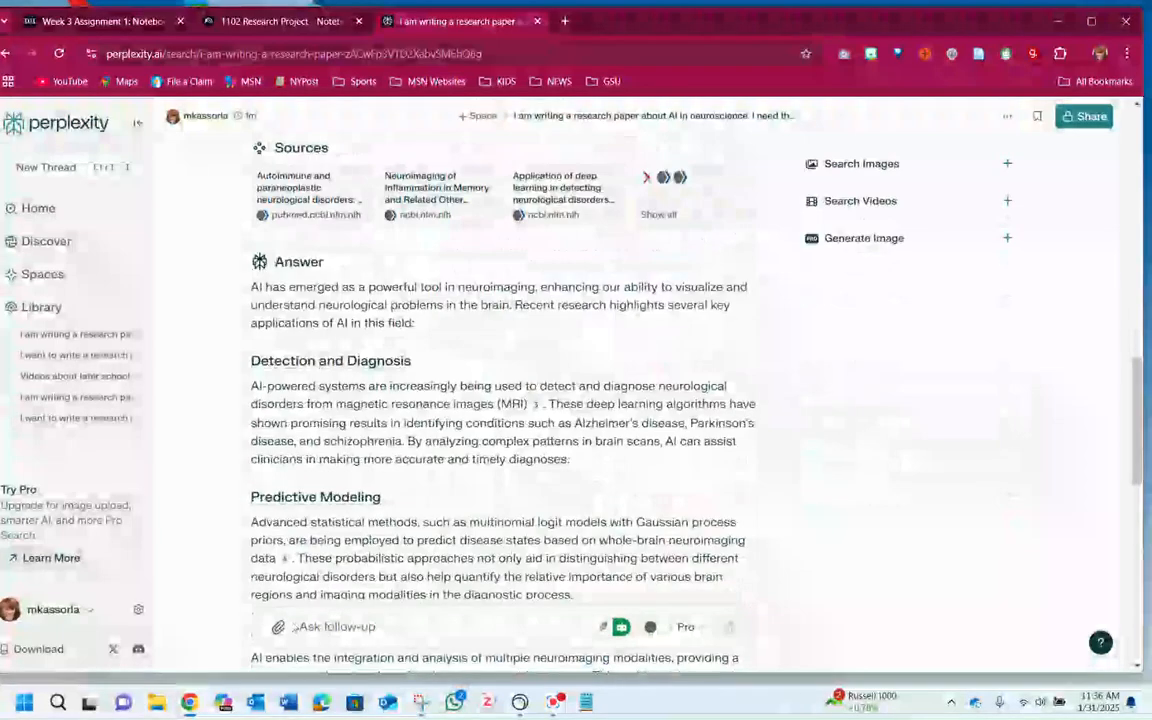
left_click(316, 626)
key("ctrl+v")
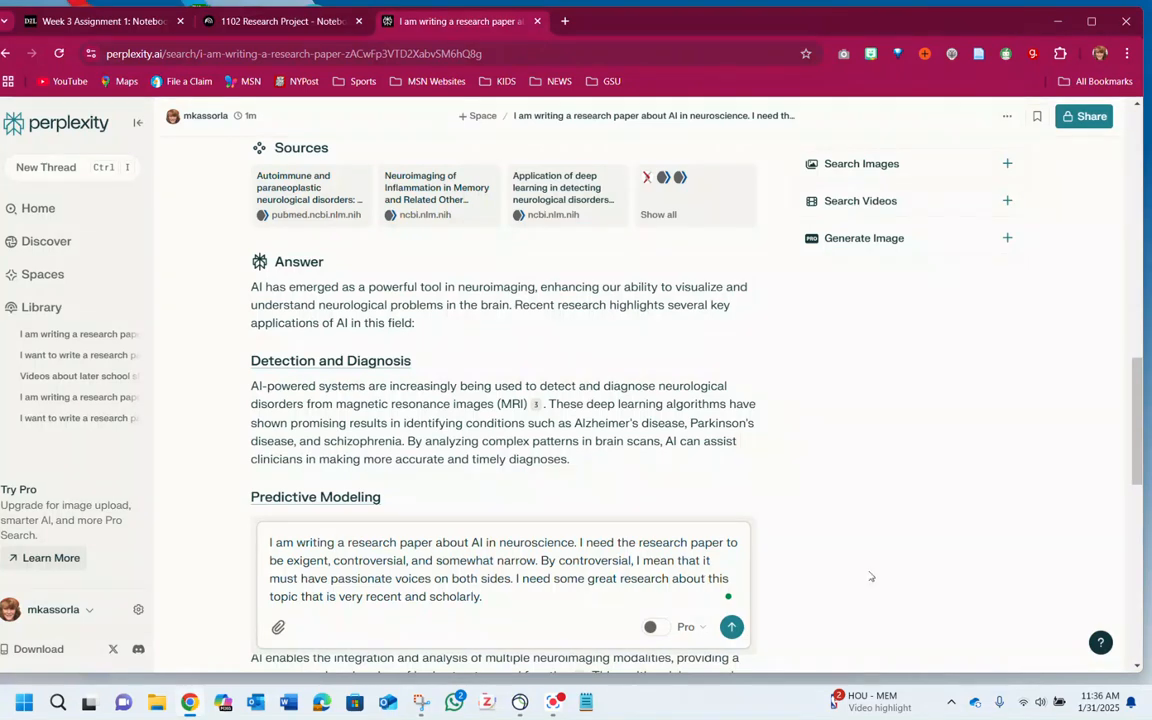
Replace "this topic" in the pasted follow-up prompt with "using AI to interpret brain scans"
left_click_drag(709, 580, 282, 591)
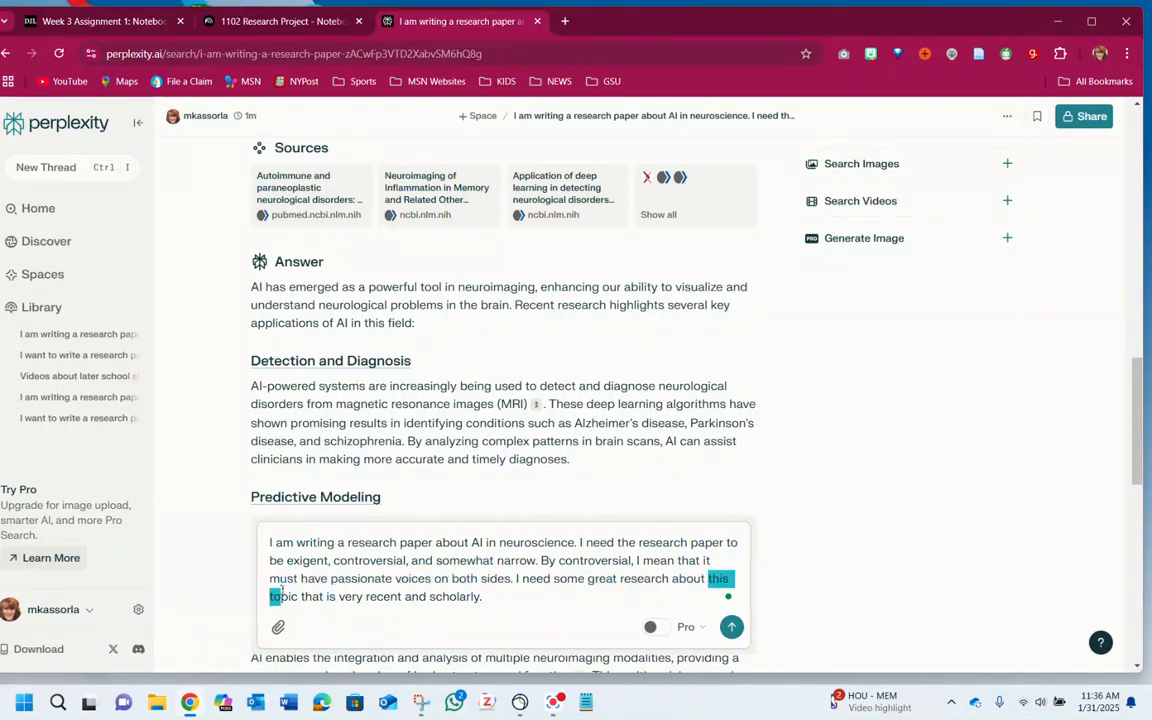
type("us")
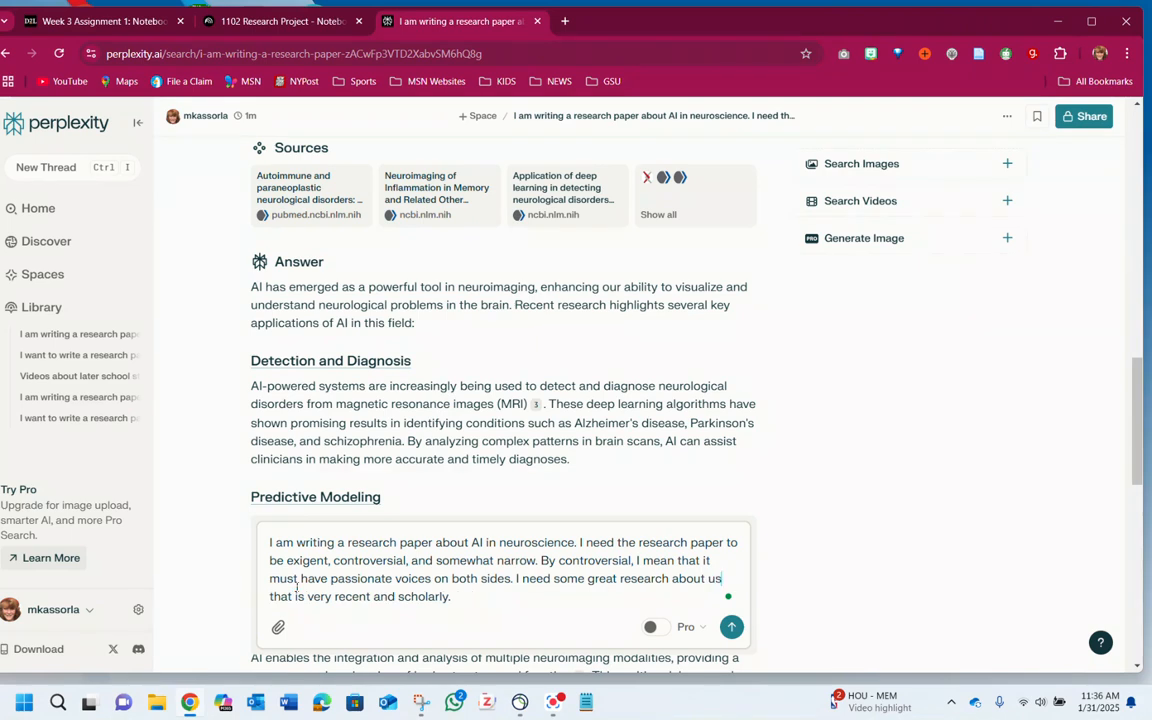
type("ing AI that is very recent and scholarly.")
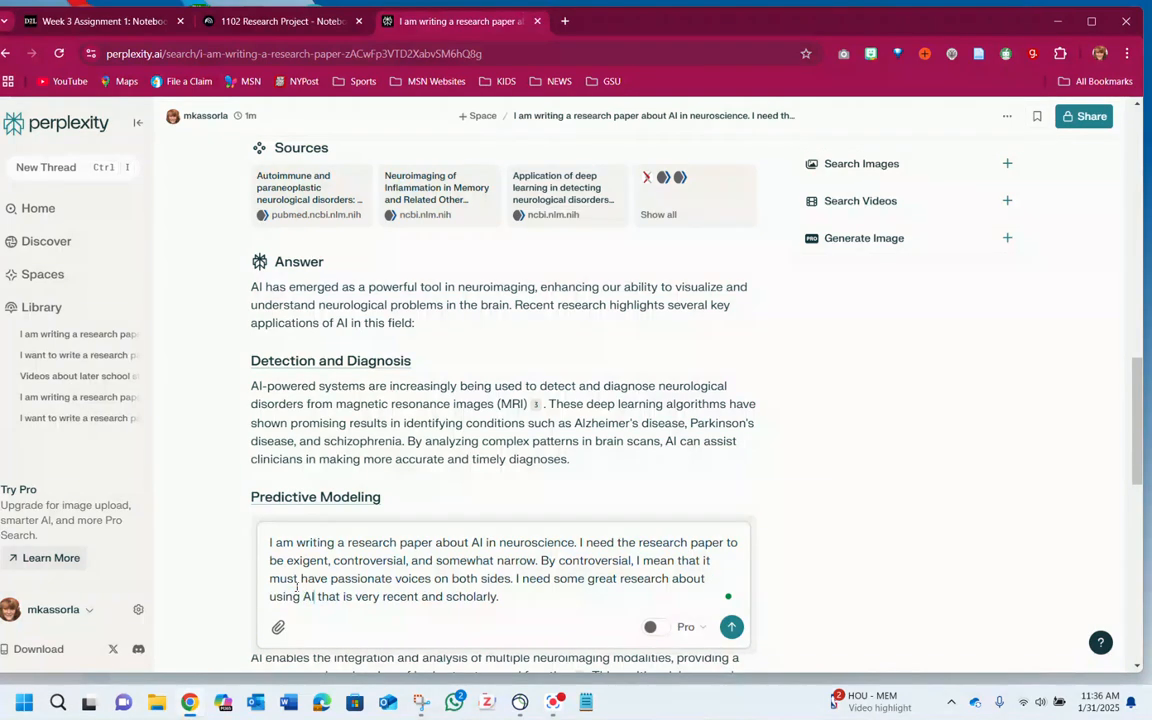
type(" to interpre")
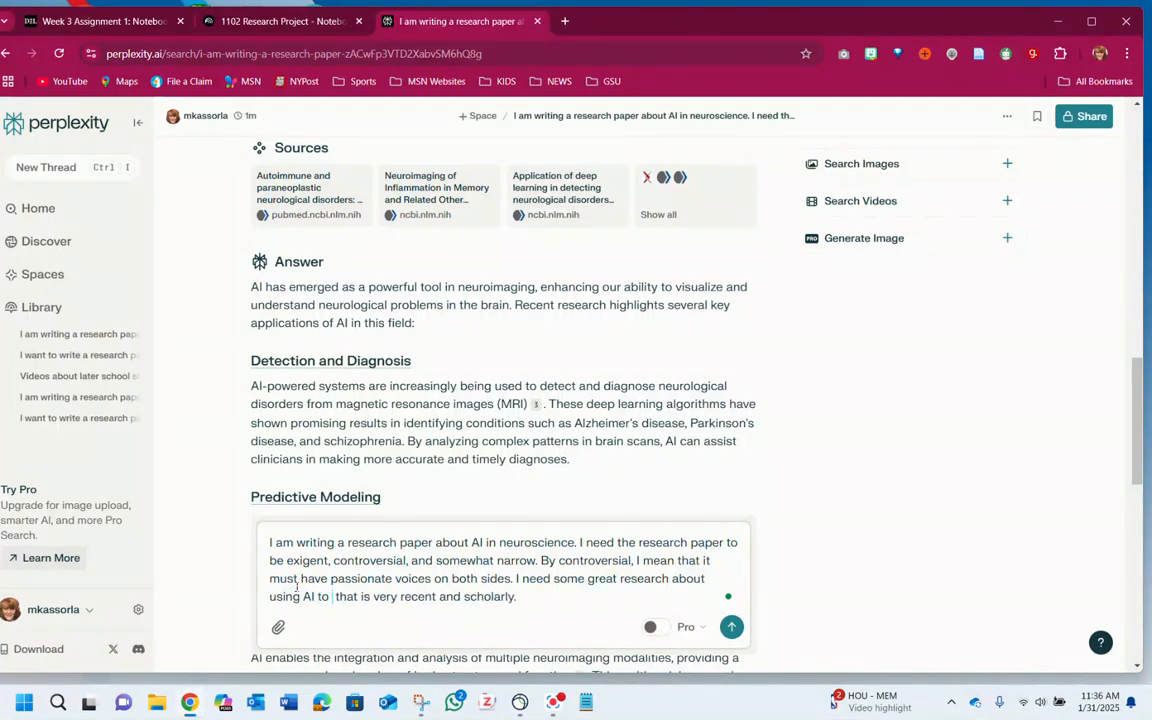
type("t brain")
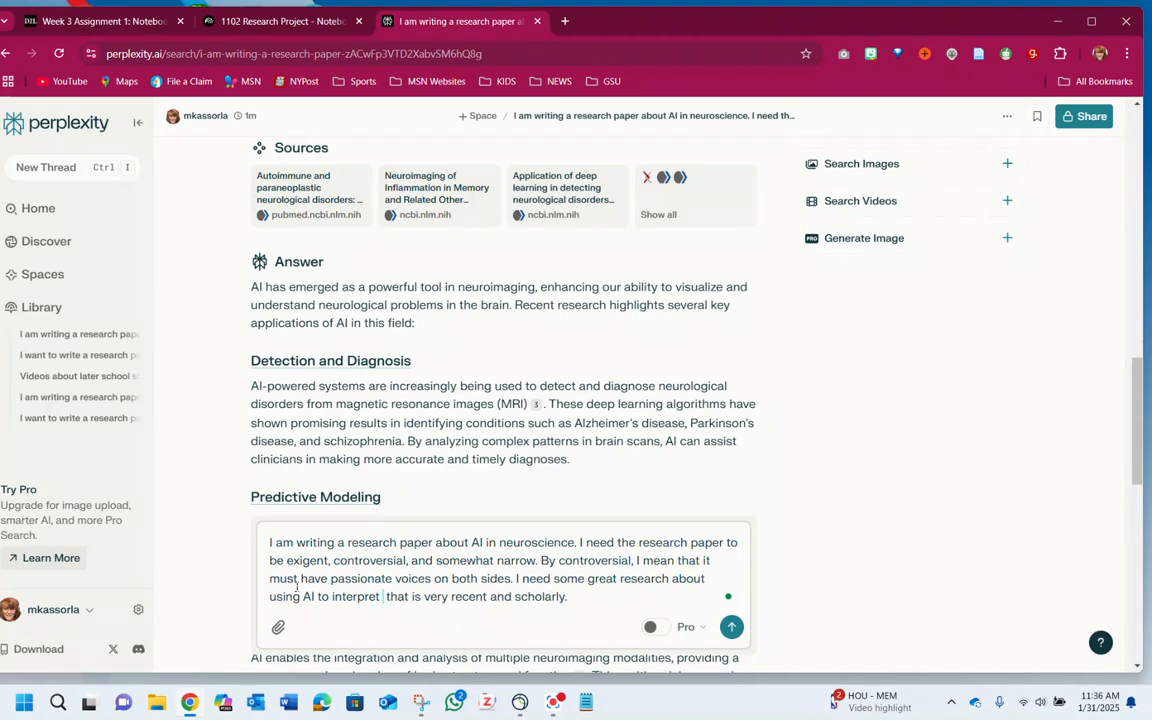
type(" scans")
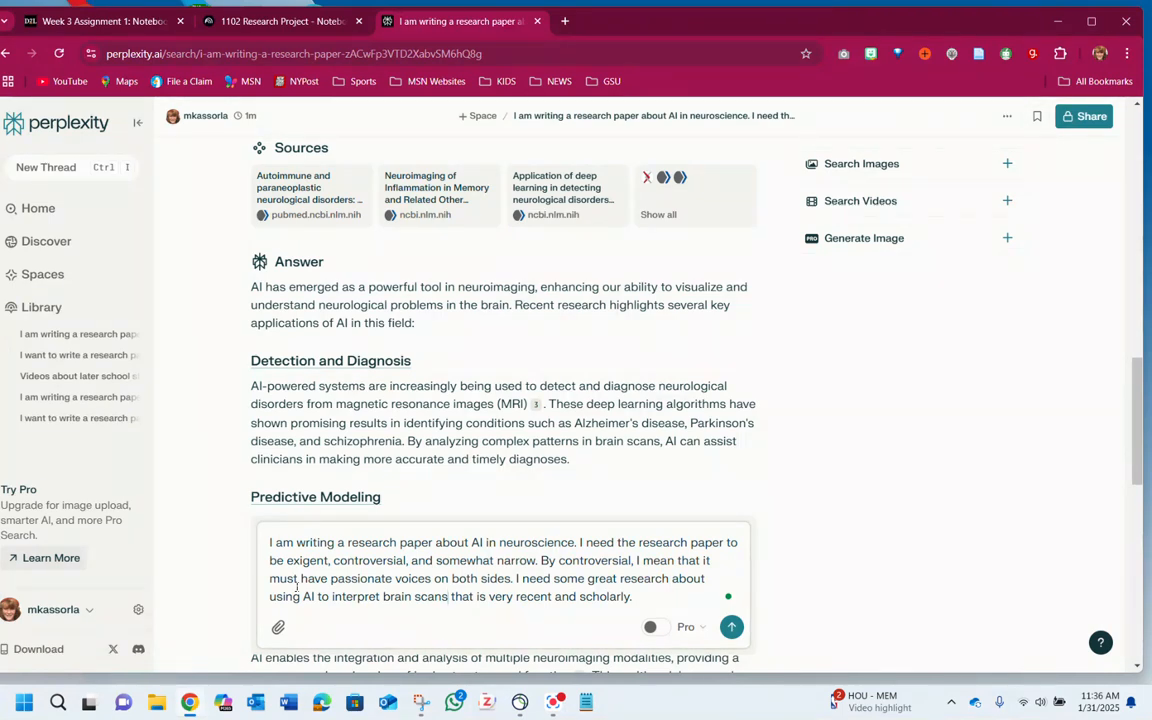
Submit the edited follow-up about using AI to interpret brain scans and review the studies and controversies in its answer
left_click(731, 626)
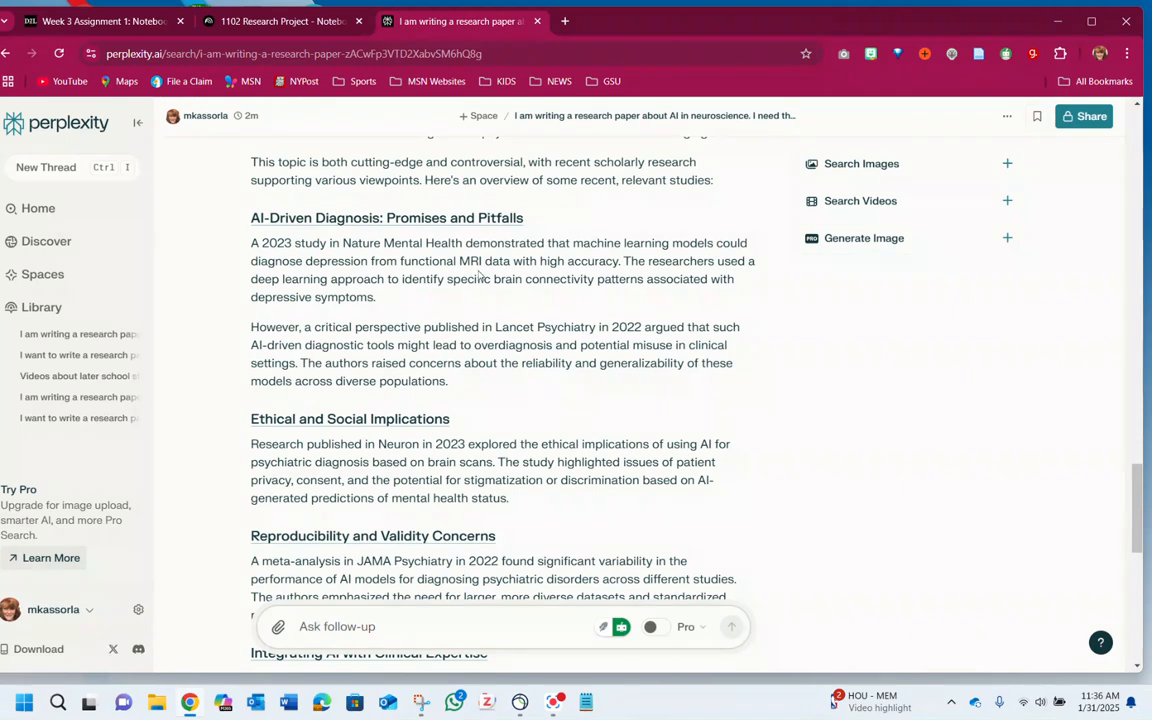
scroll(540, 348, "down", 3)
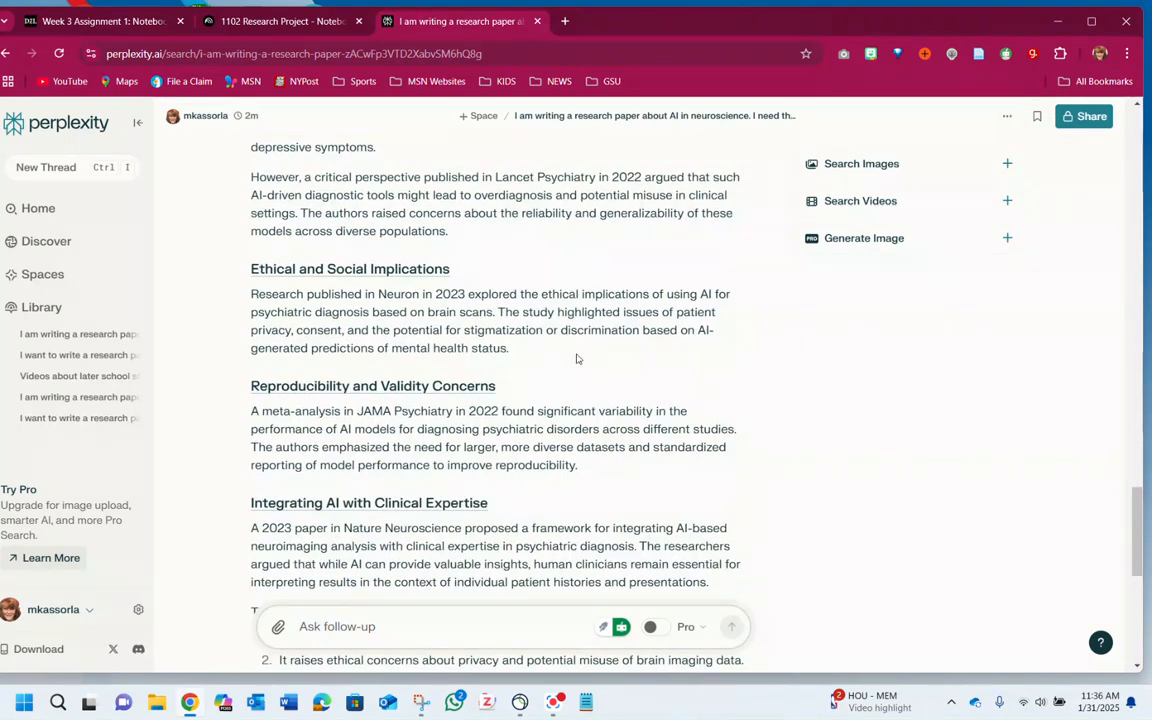
scroll(566, 358, "down", 3)
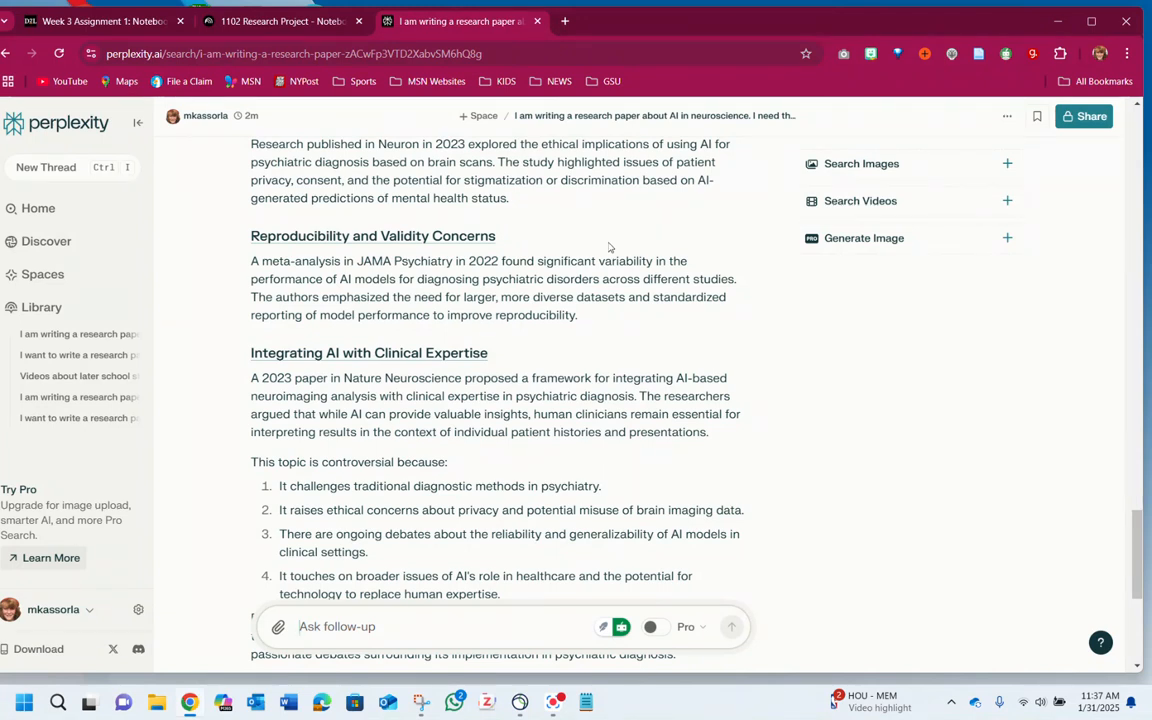
scroll(609, 258, "down", 2)
scroll(609, 258, "up", 8)
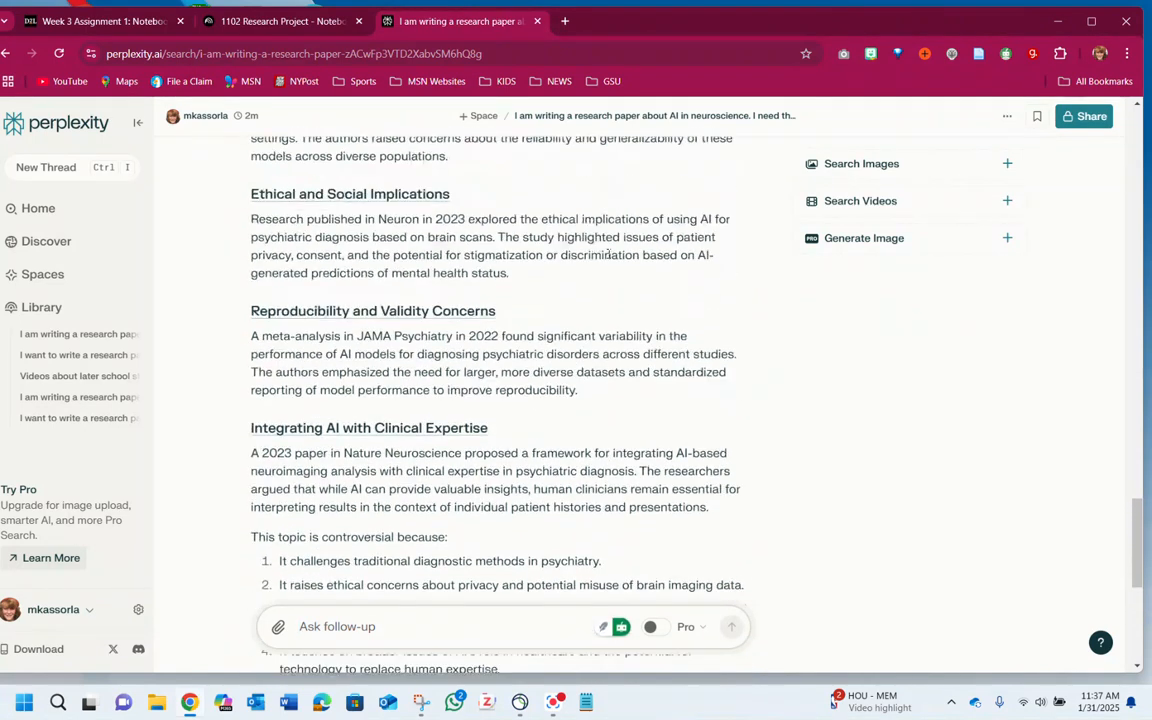
scroll(605, 264, "up", 2)
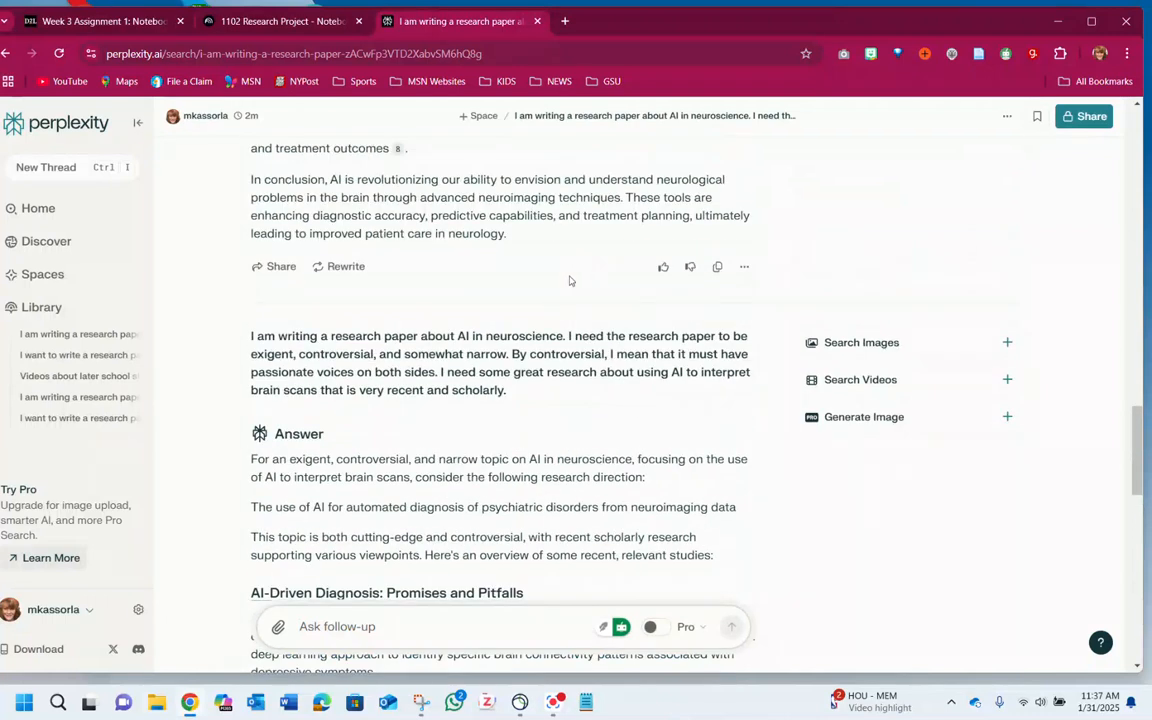
scroll(515, 425, "up", 3)
scroll(517, 410, "down", 15)
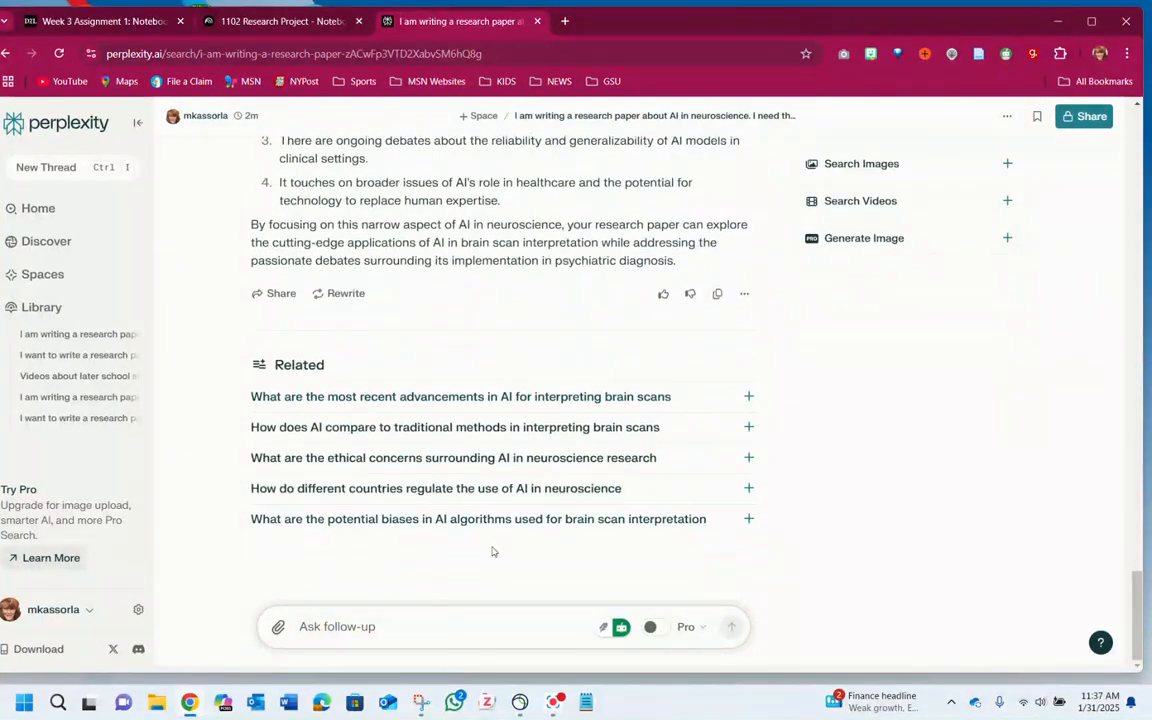
Ask the follow-up "Where are the sources?" and review the studies listed in the answer
type("Wher")
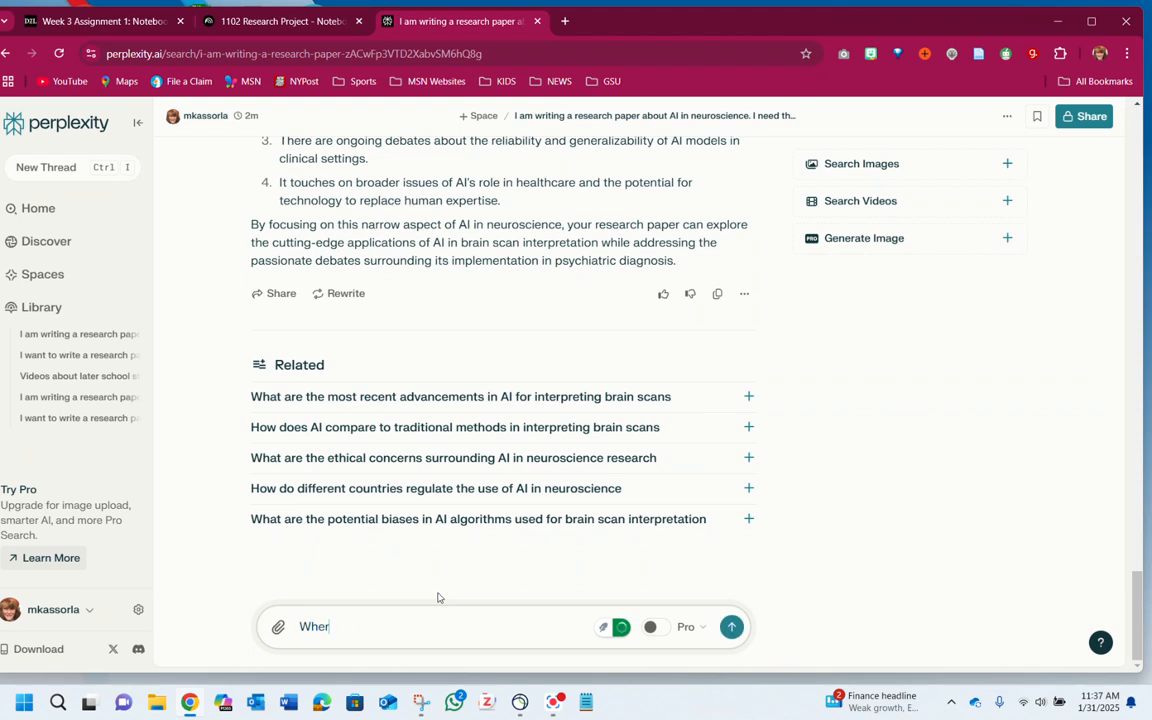
type("e are the sources?")
key("Return")
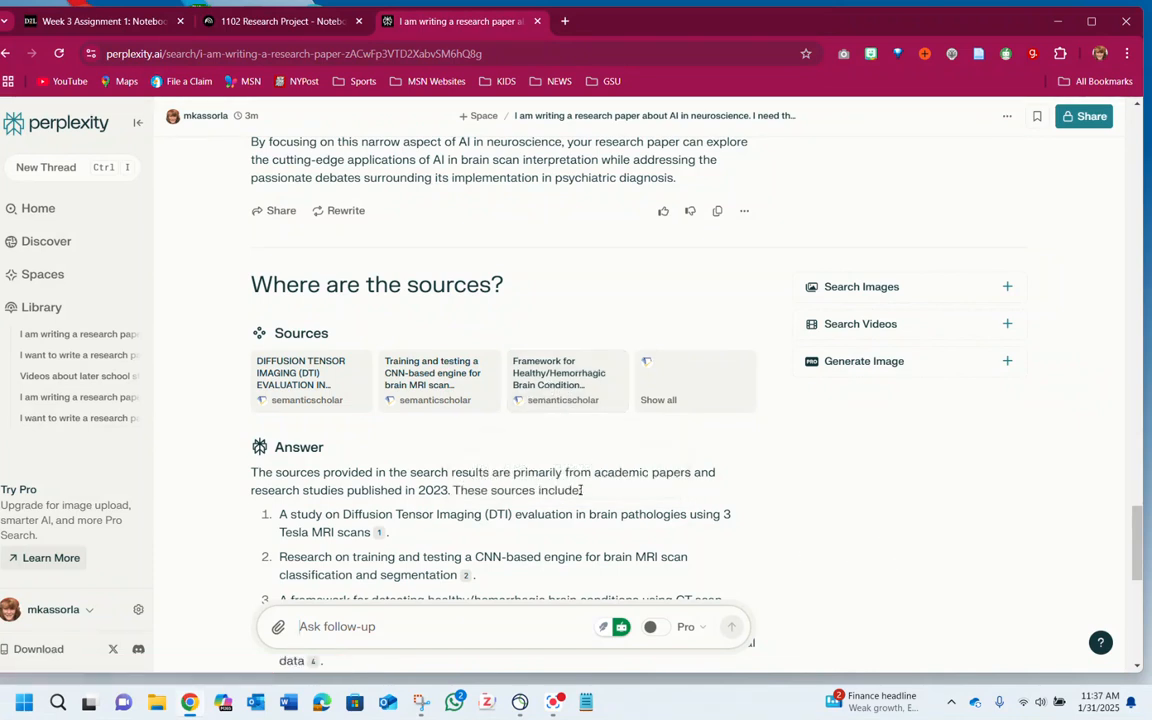
scroll(600, 520, "down", 2)
scroll(600, 520, "down", 2)
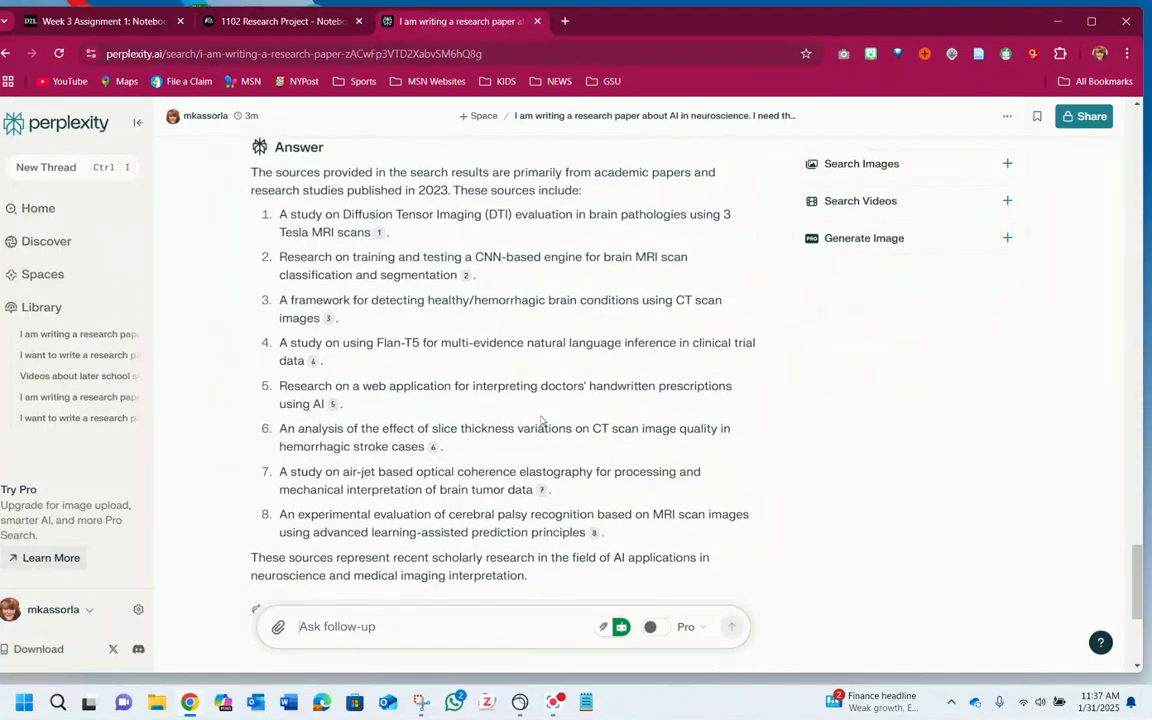
Copy the full text of the thread's research-paper prompt about using AI to interpret brain scans
scroll(562, 379, "up", 4)
scroll(562, 379, "up", 9)
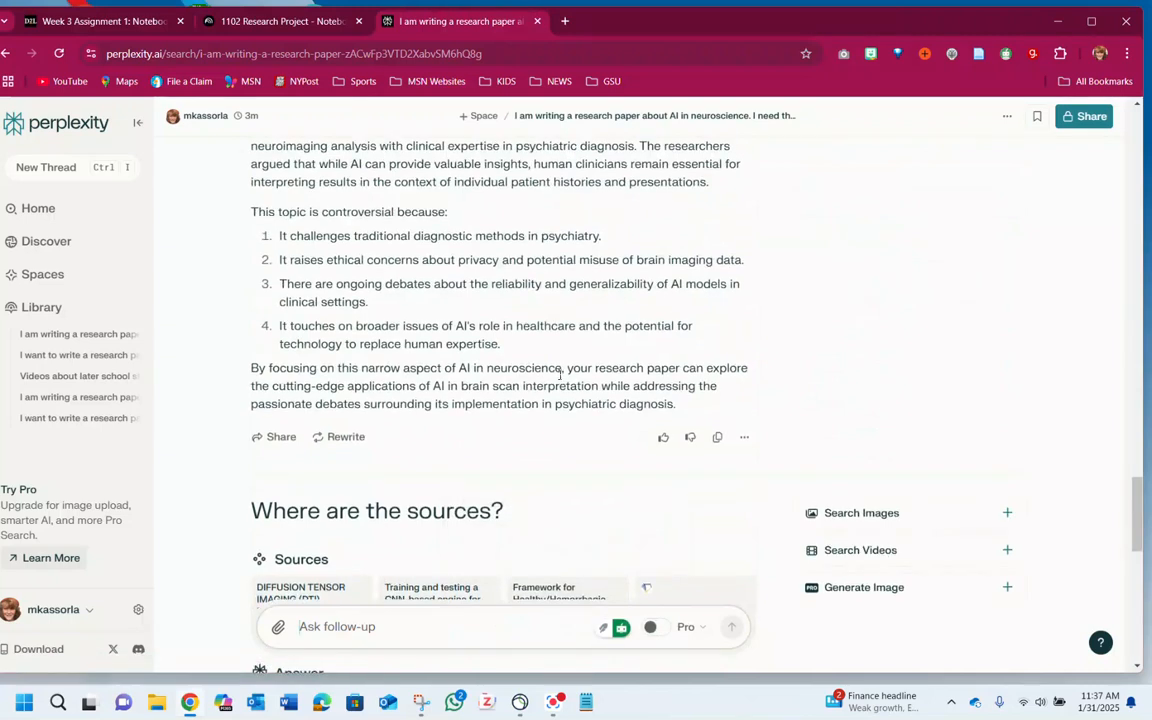
scroll(565, 376, "up", 15)
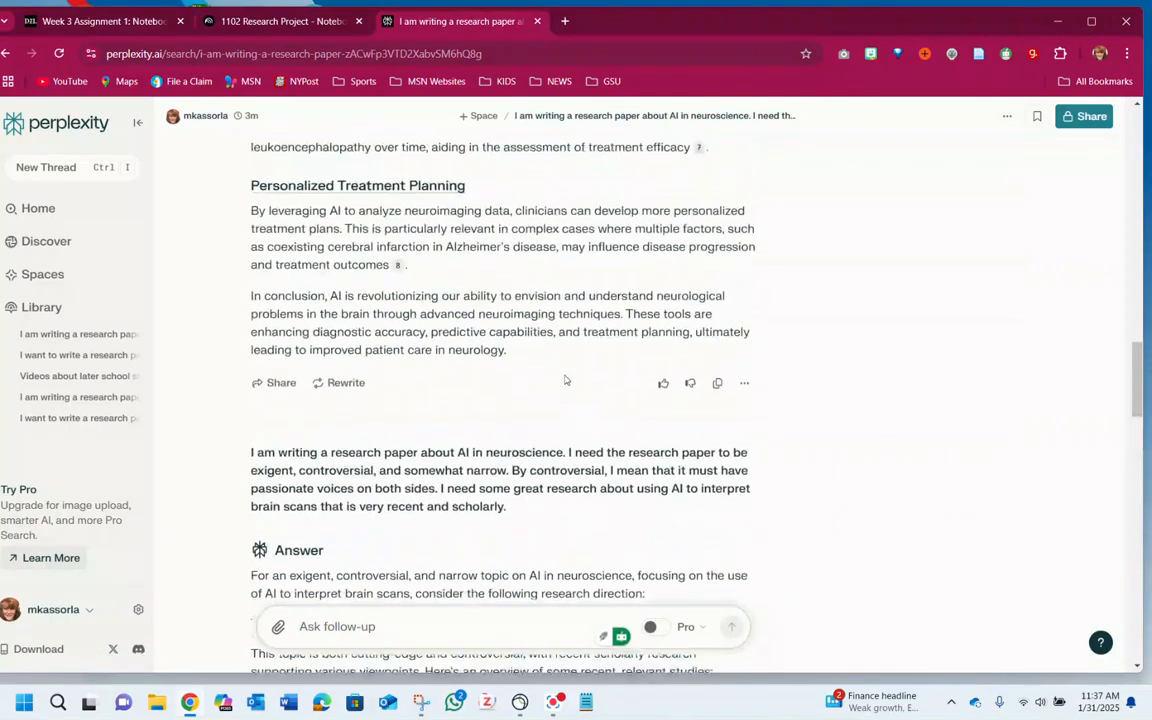
scroll(566, 375, "down", 15)
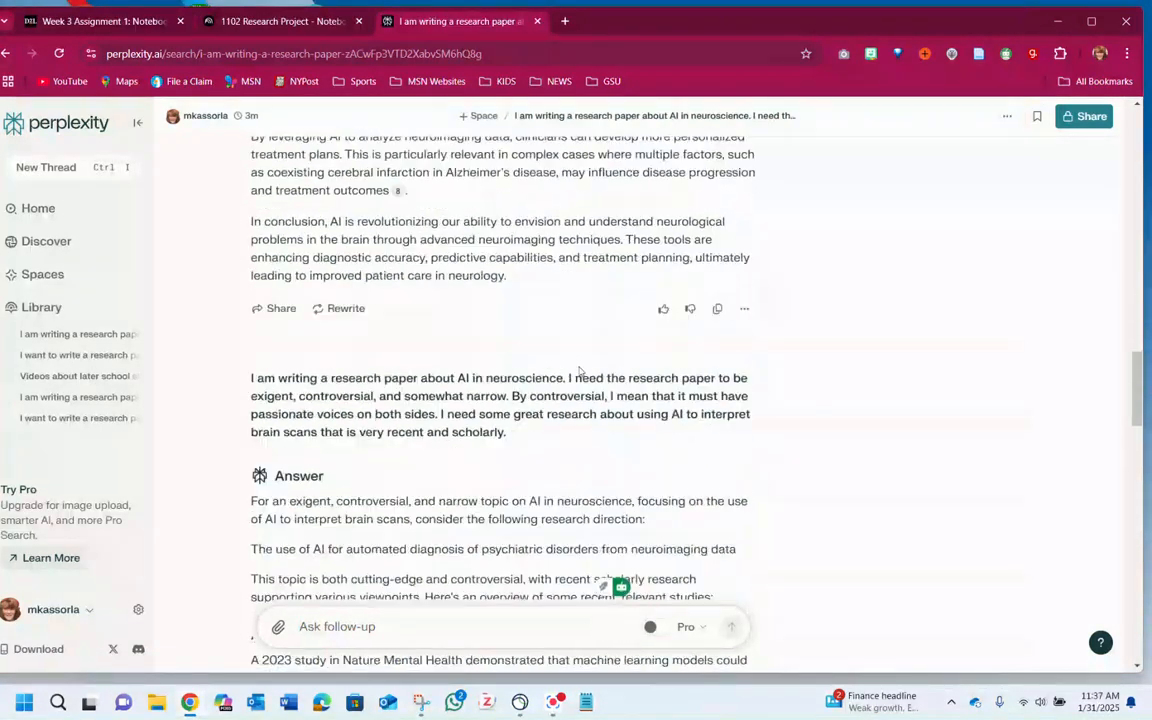
scroll(578, 366, "down", 5)
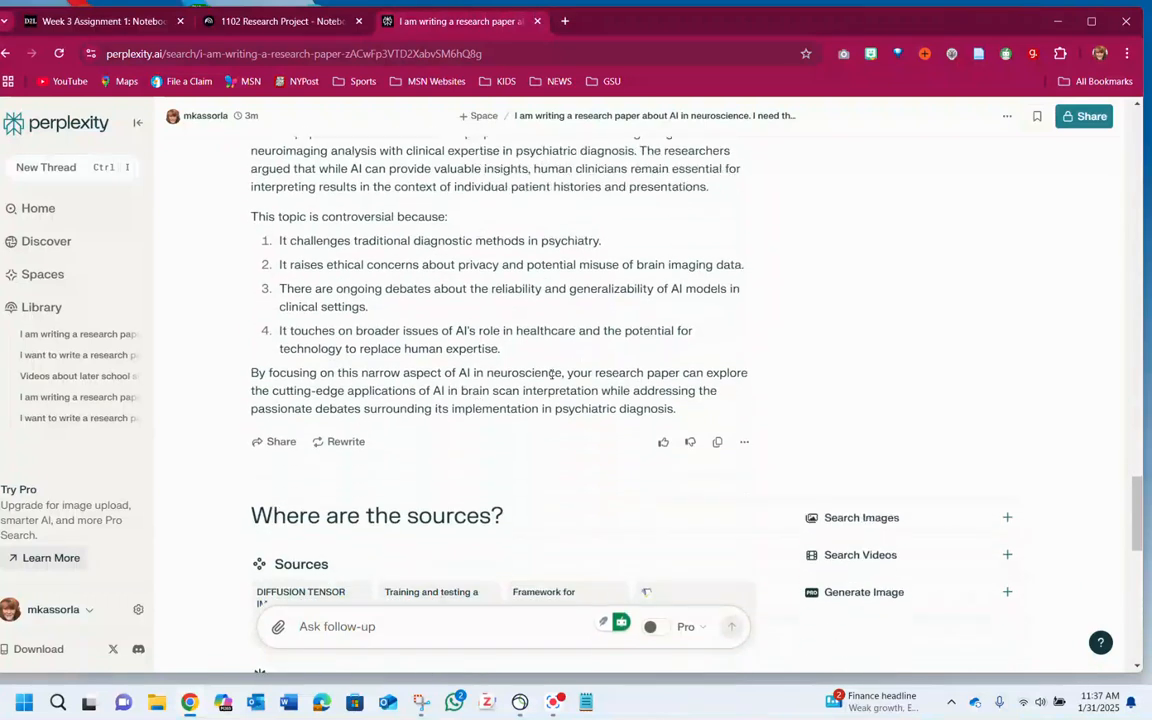
scroll(502, 429, "up", 10)
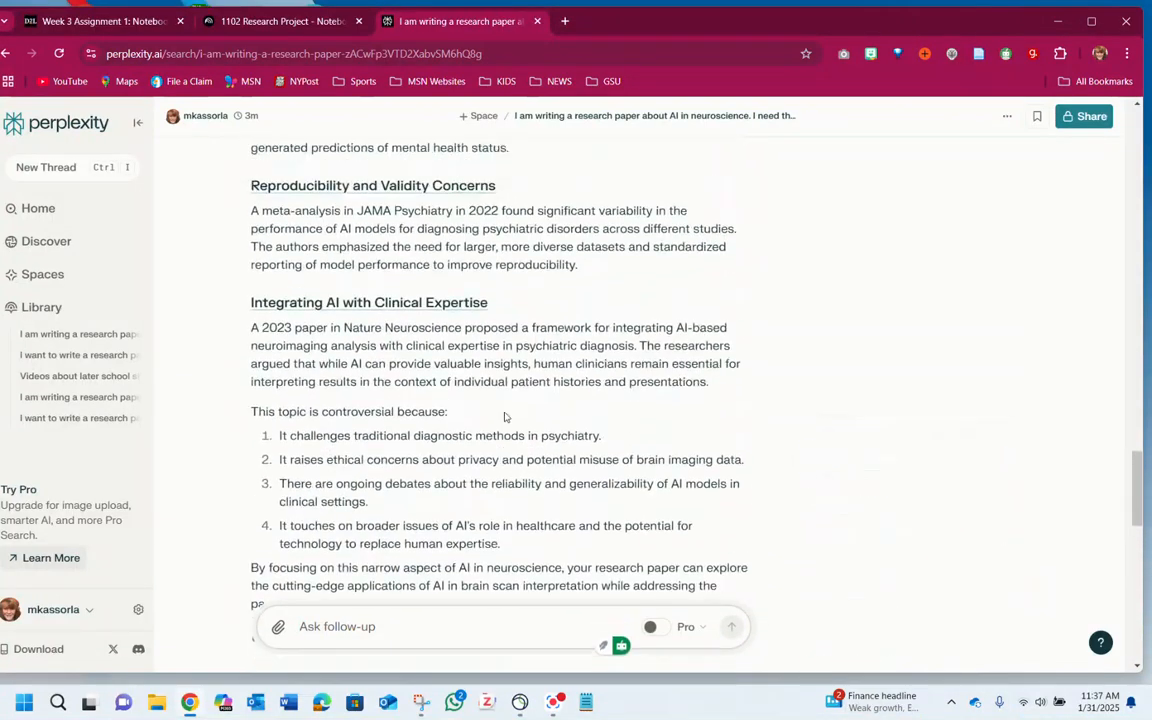
scroll(510, 415, "up", 3)
scroll(244, 381, "down", 3)
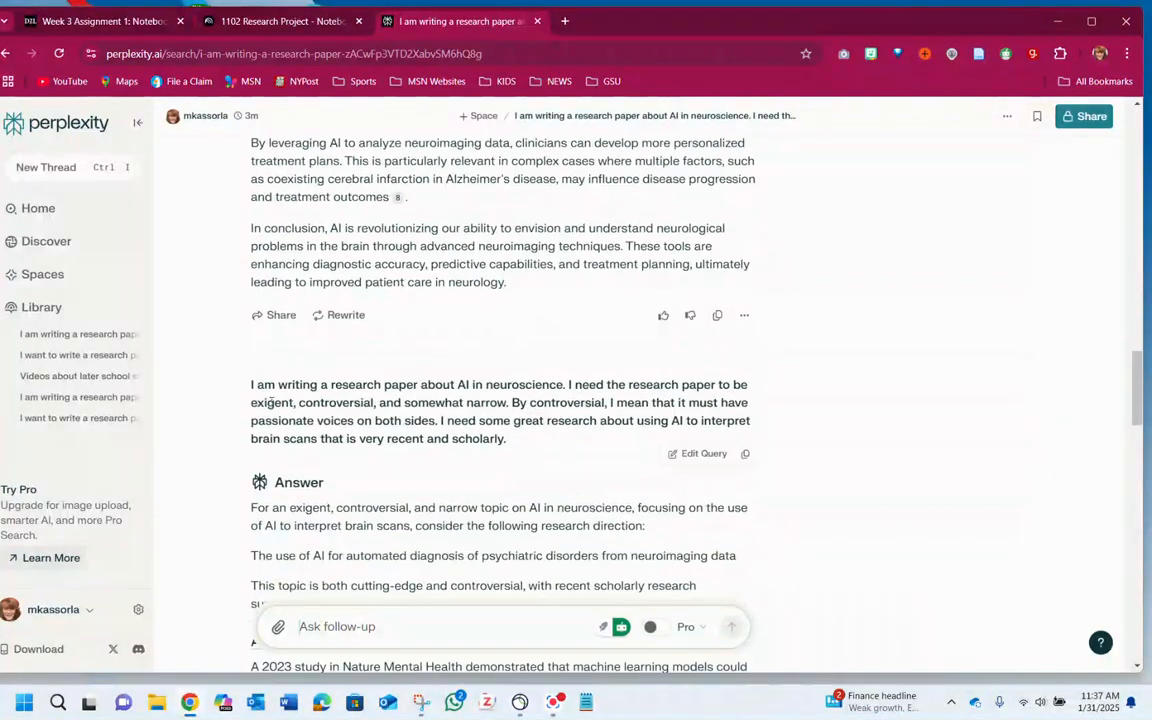
left_click_drag(251, 385, 509, 452)
right_click(461, 421)
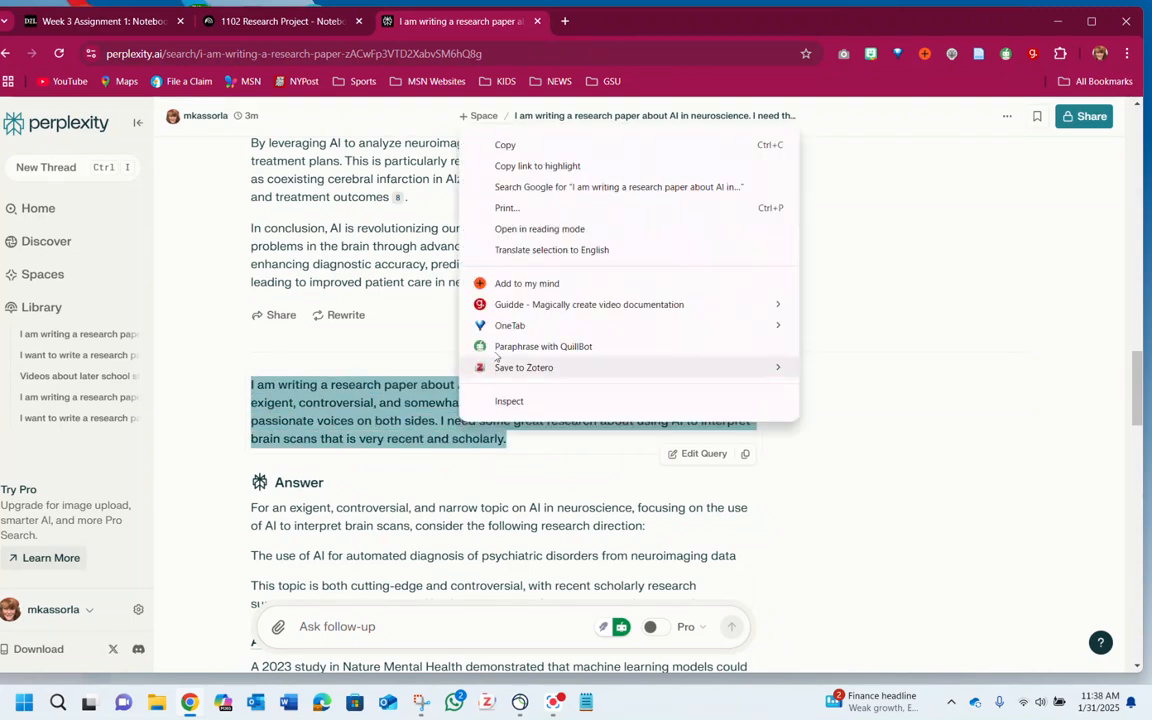
left_click(518, 146)
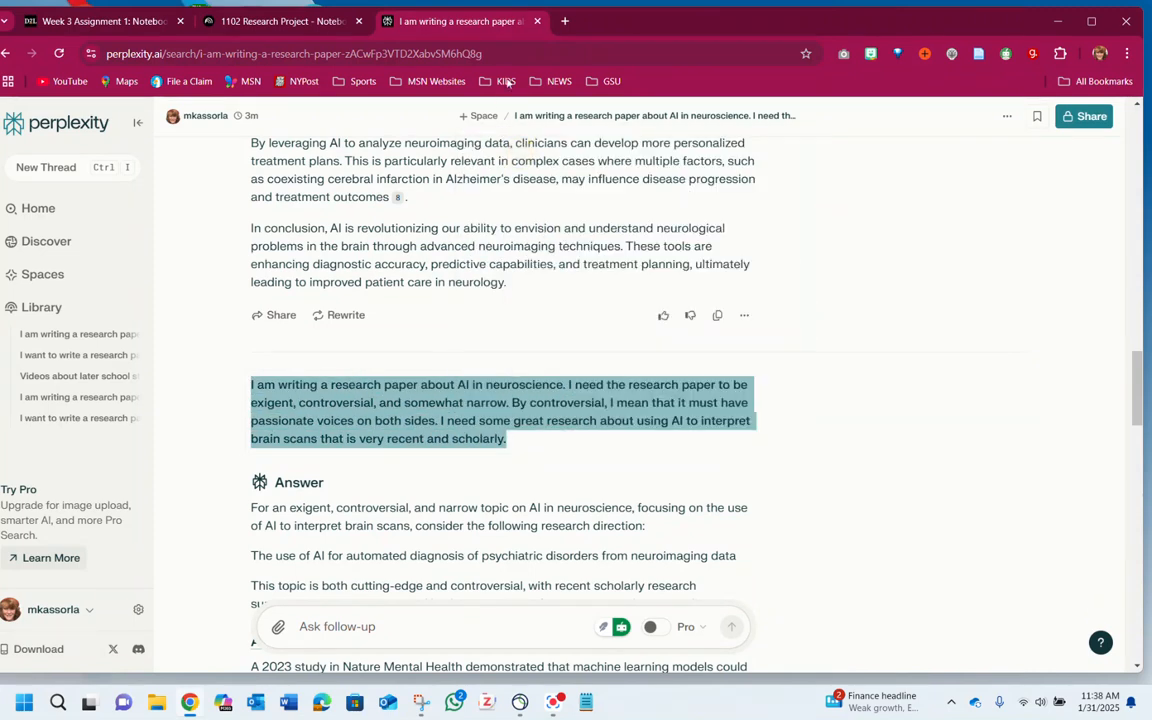
Open the SciSpace site at typeset.io in a new browser tab
left_click(564, 21)
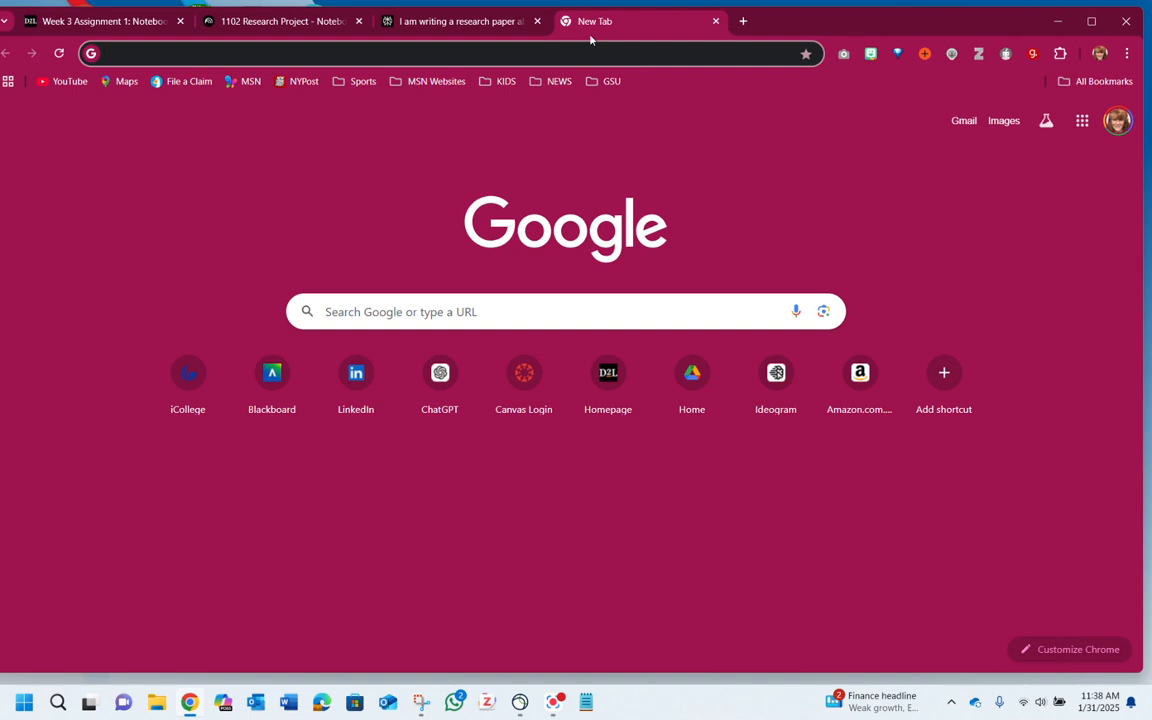
type("typeset.io")
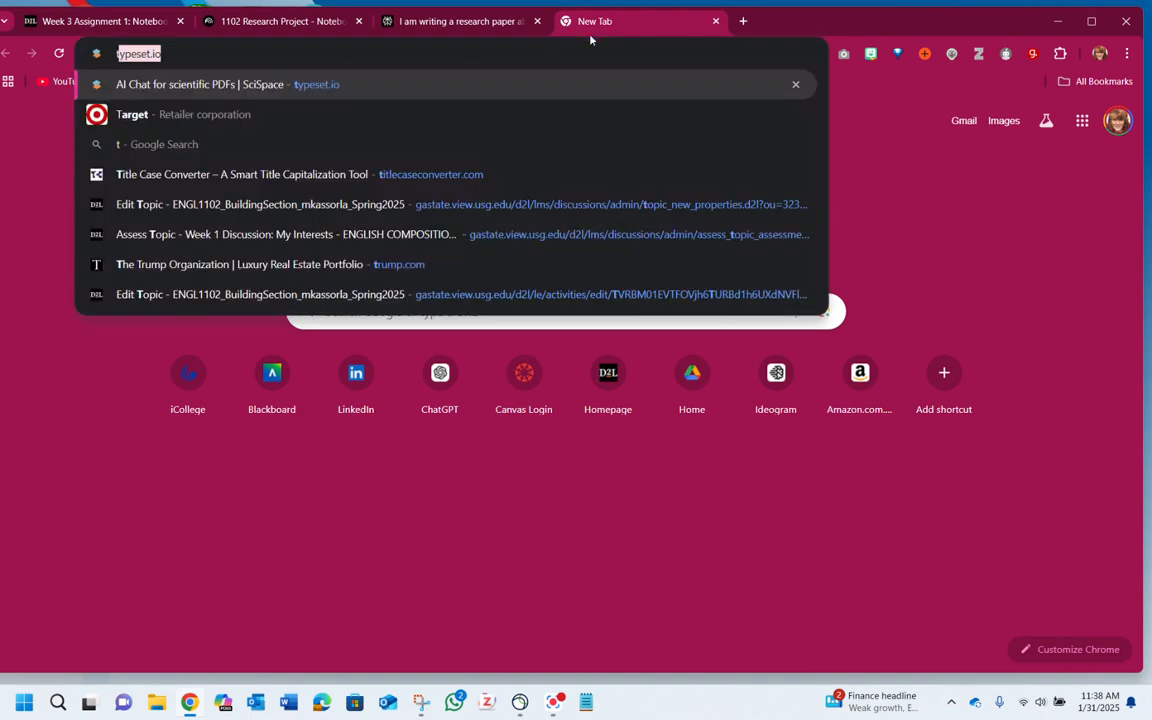
key("Return")
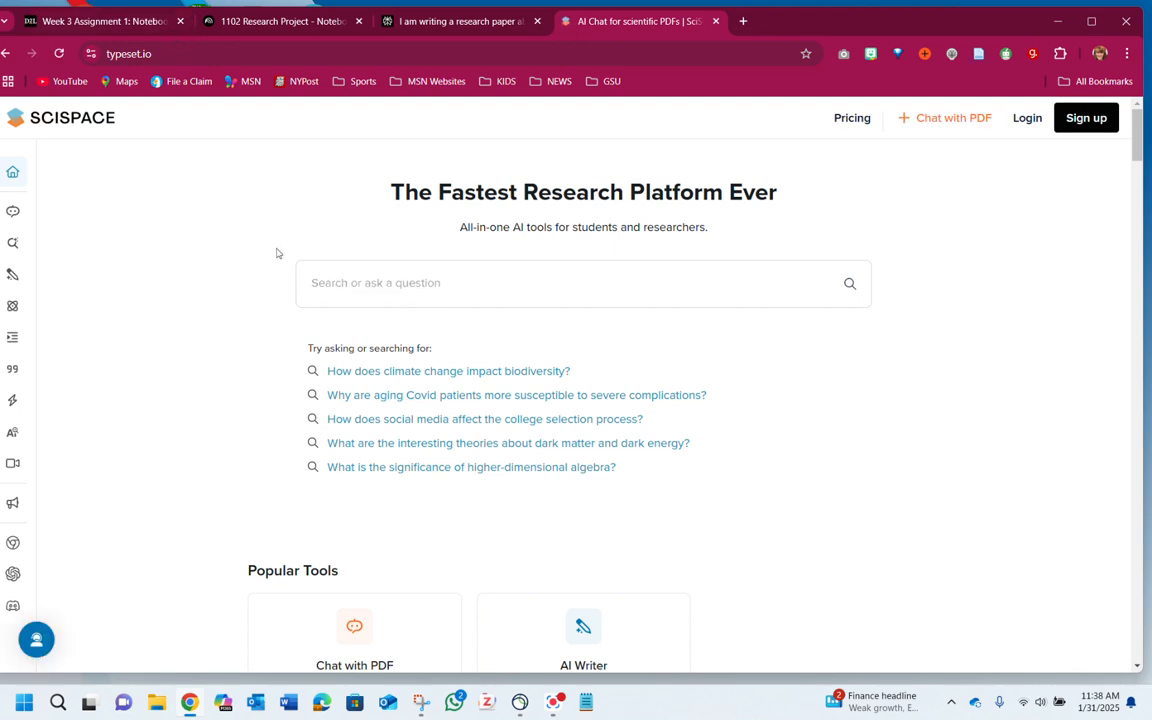
Search SciSpace with the copied research-paper prompt about using AI to interpret brain scans
left_click(316, 285)
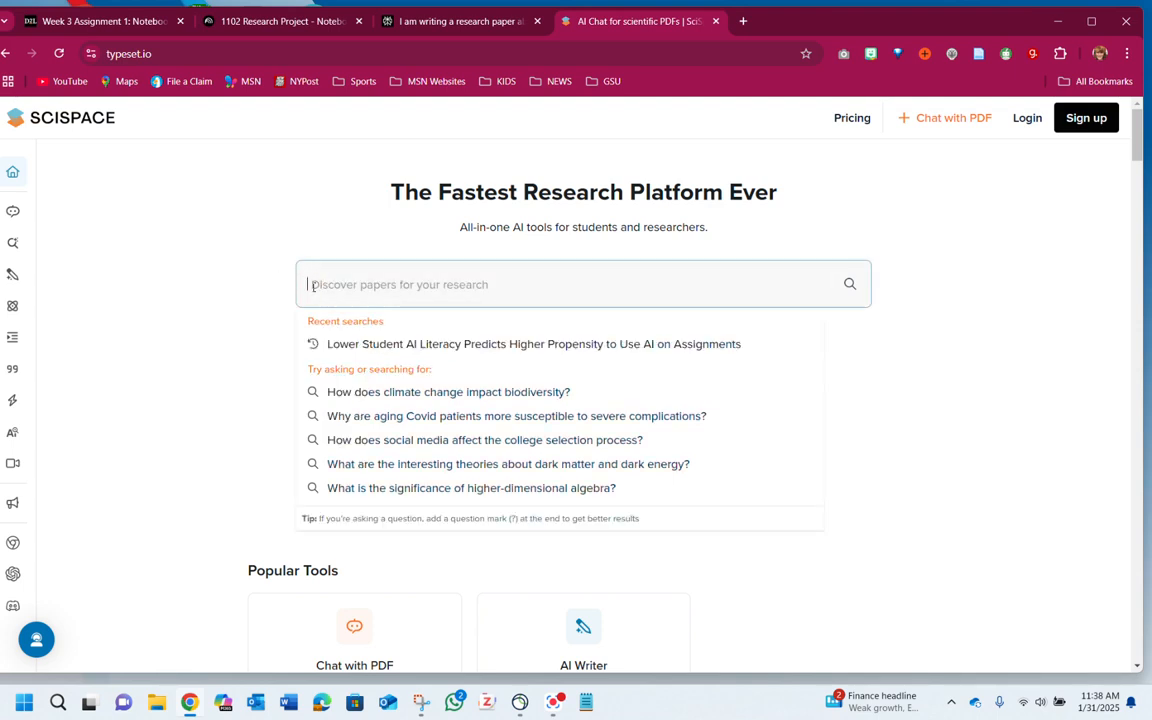
right_click(313, 288)
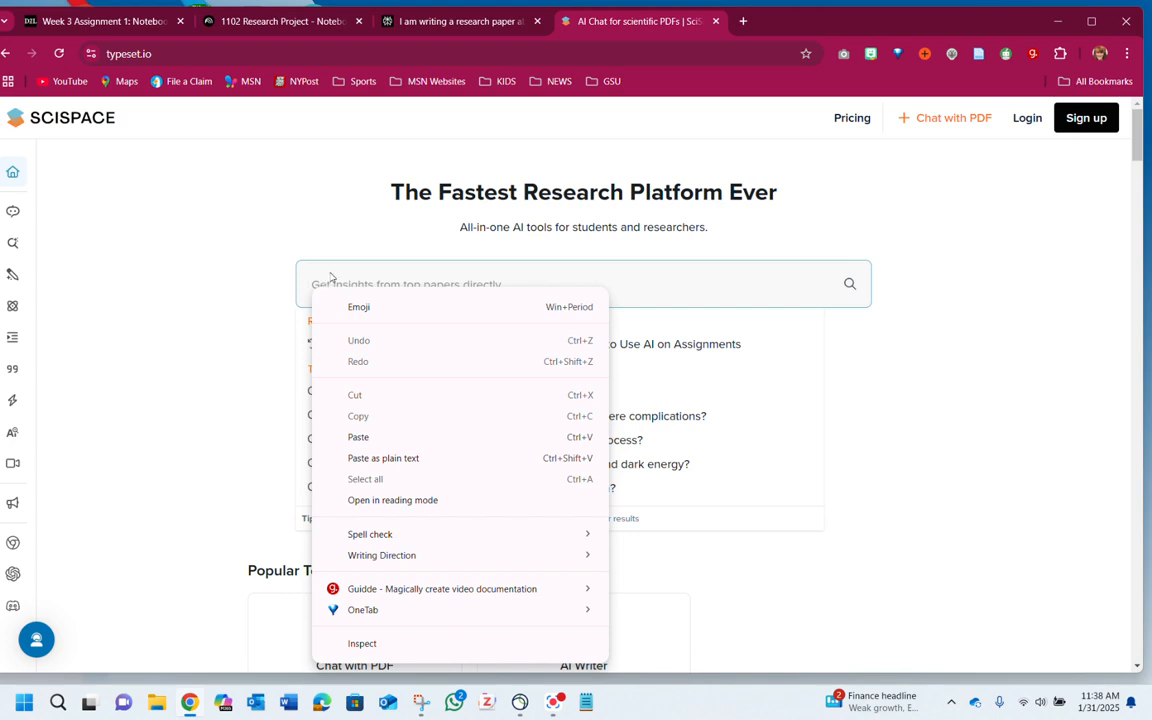
left_click(358, 437)
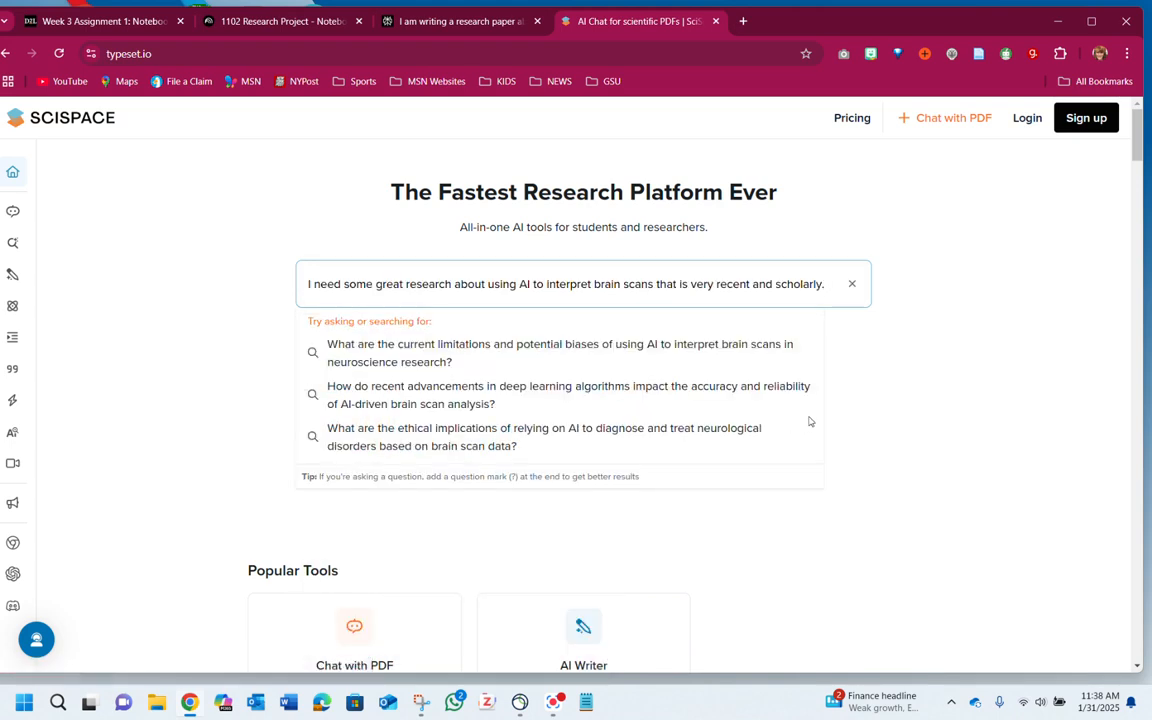
key("Return")
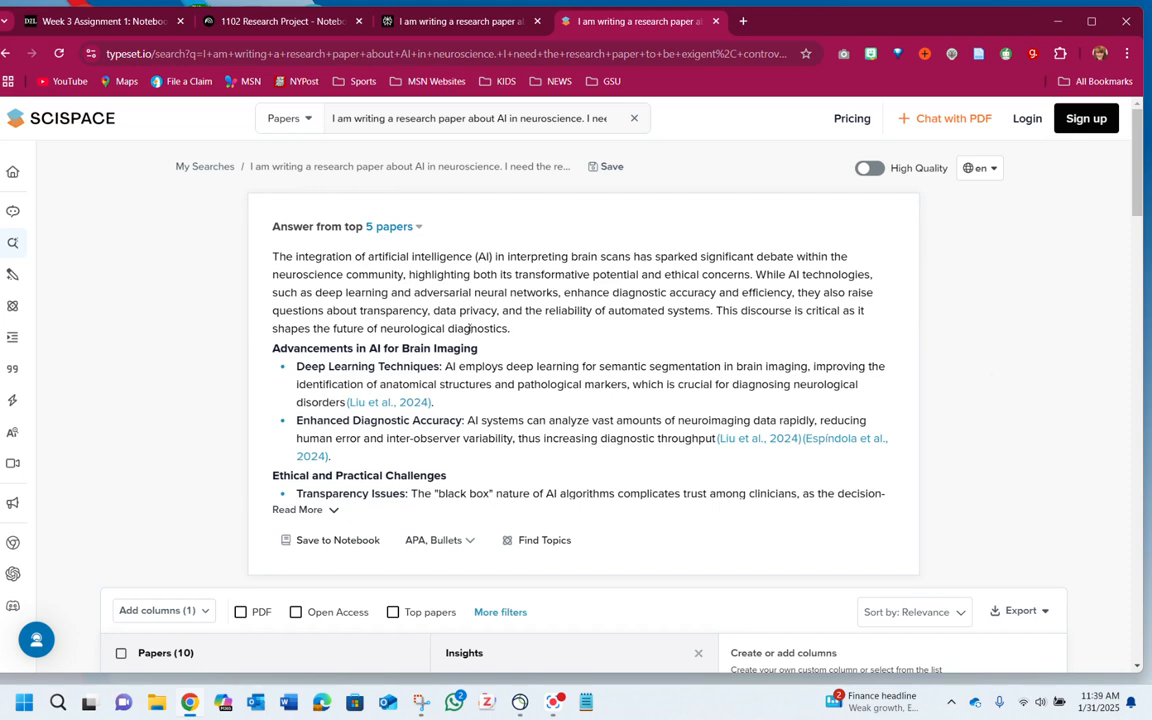
Add the TL;DR column to the paper results table and highlight the first paper's row across its columns
scroll(503, 327, "down", 1)
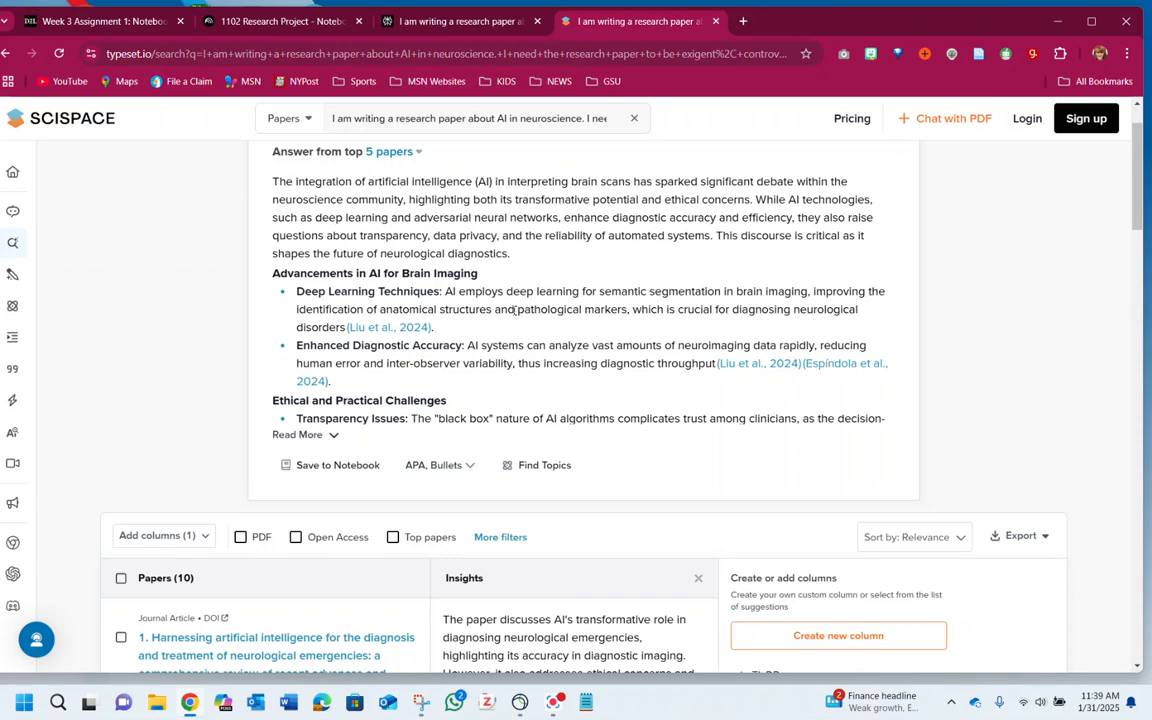
scroll(514, 310, "down", 3)
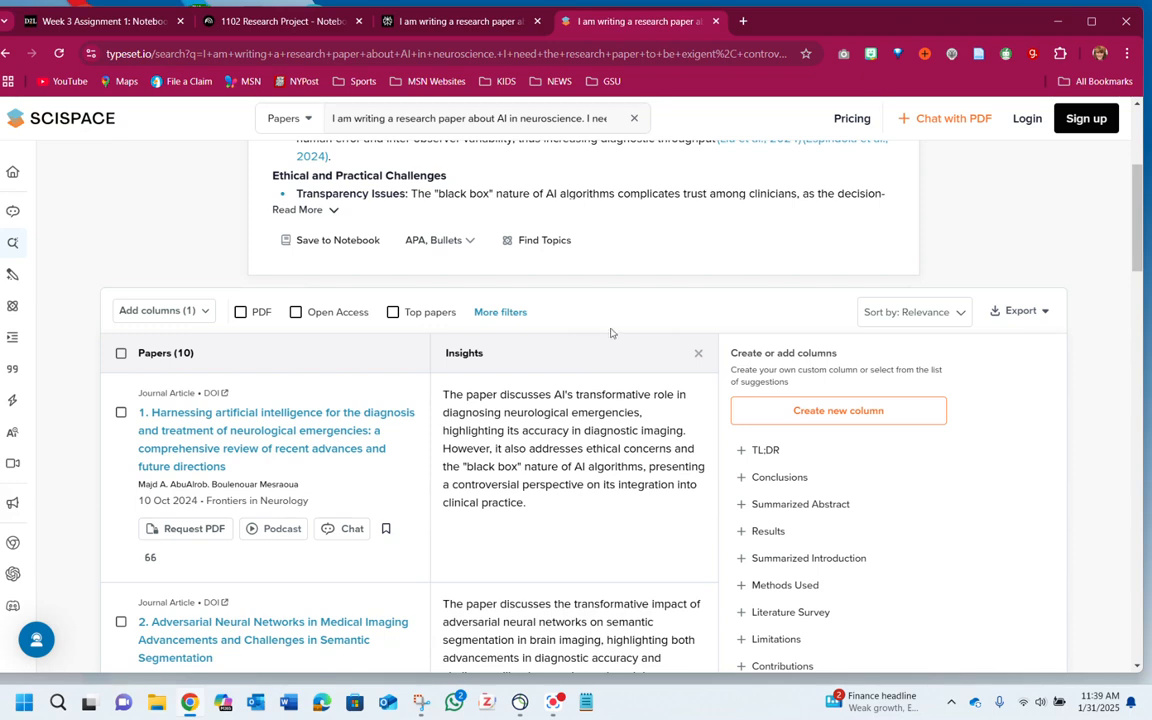
left_click(763, 452)
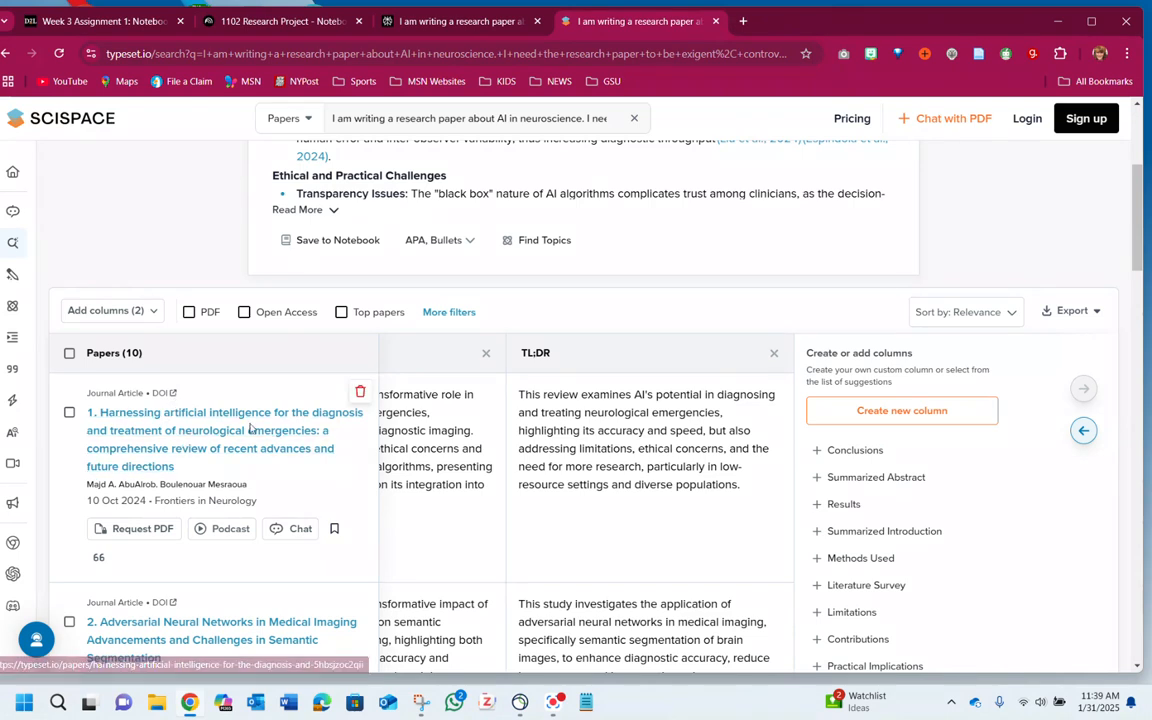
left_click_drag(537, 568, 247, 349)
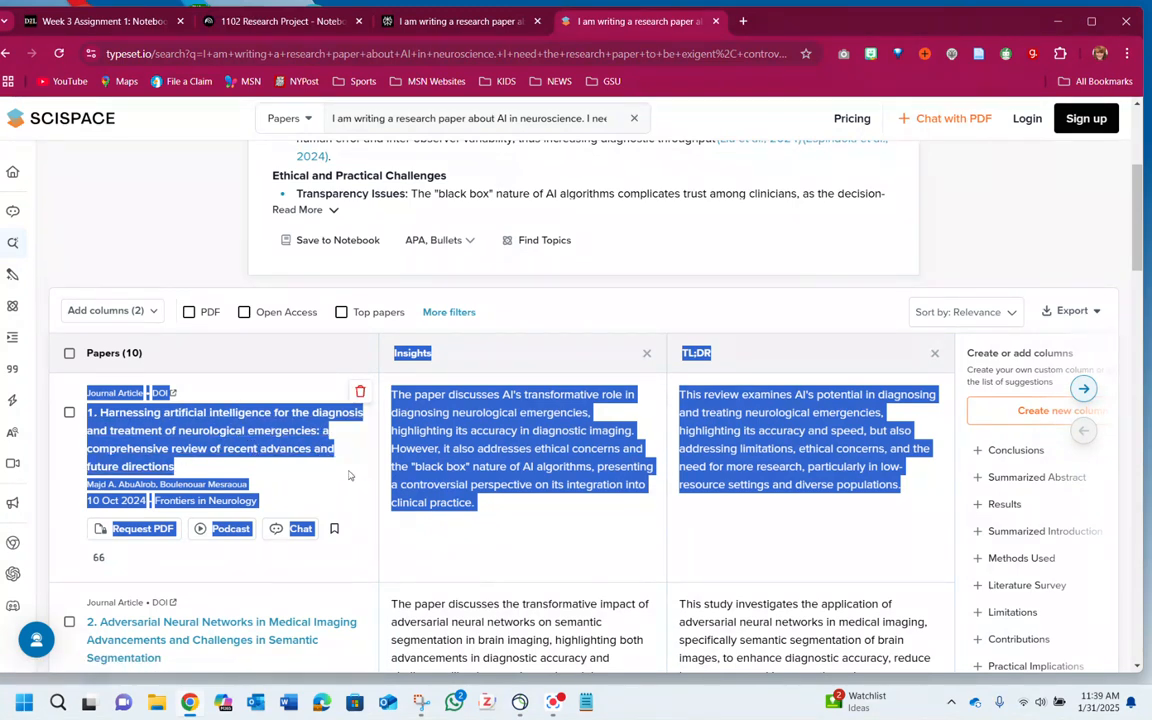
Open the first result, "Harnessing artificial intelligence for the diagnosis and treatment of neurological emergencies", and review its summary and abstract
left_click(155, 412)
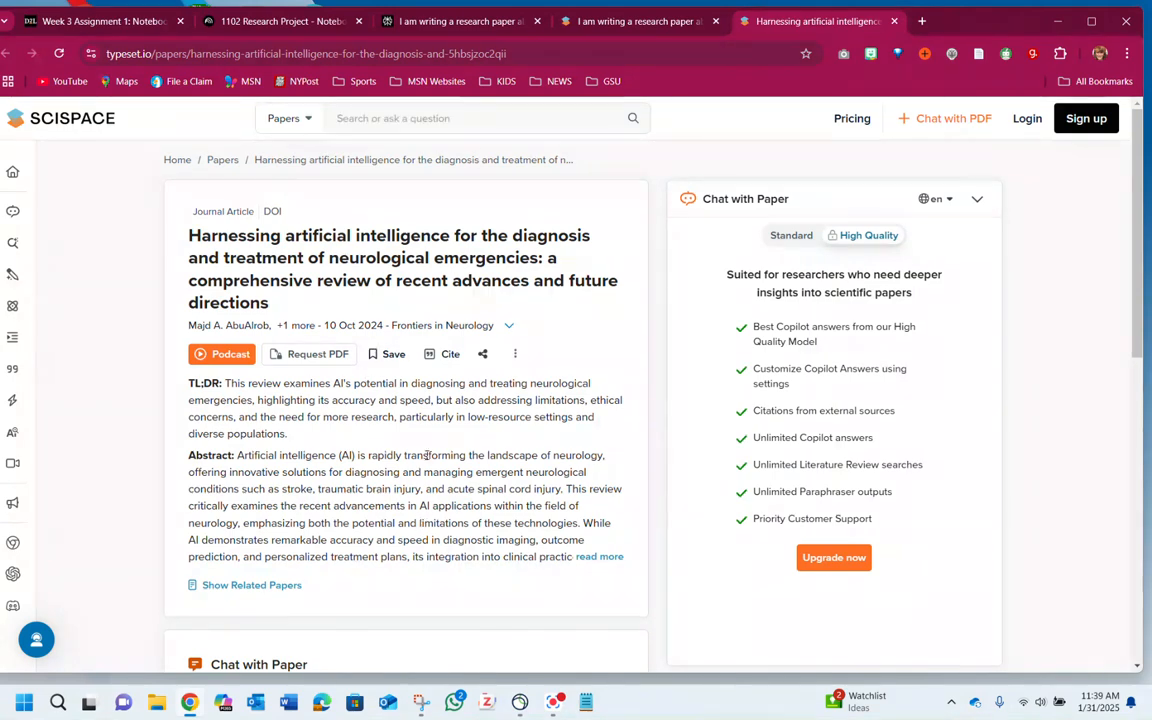
scroll(424, 470, "down", 6)
scroll(430, 465, "up", 4)
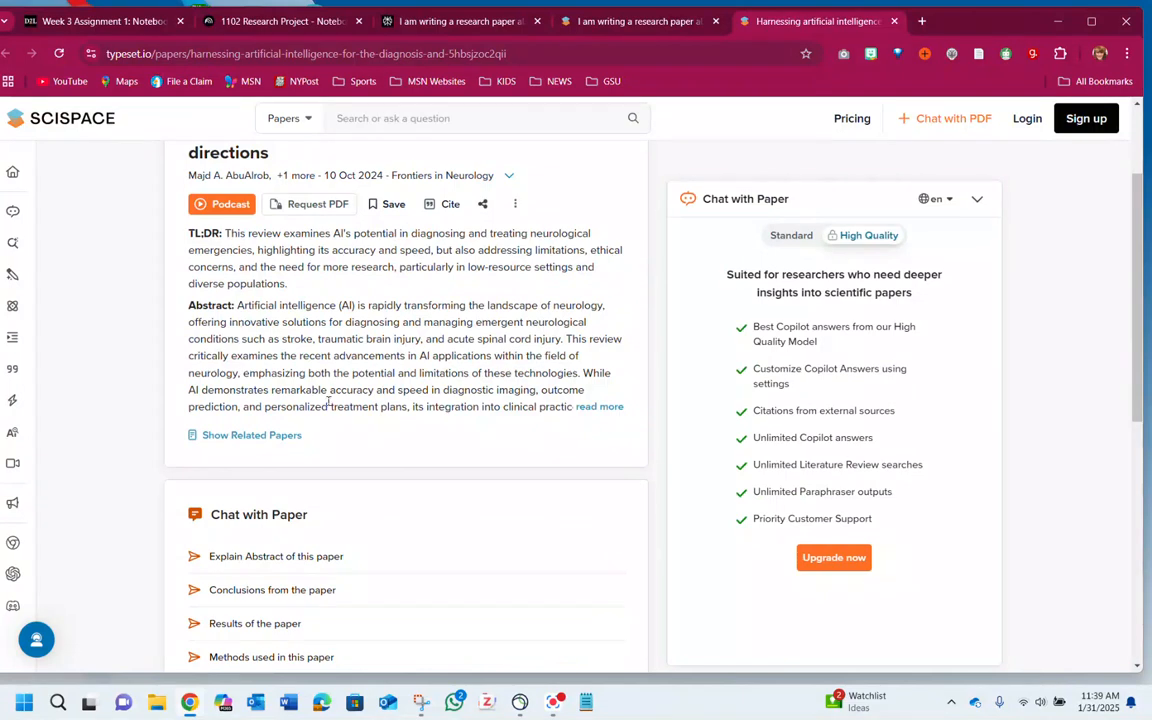
scroll(460, 300, "up", 1)
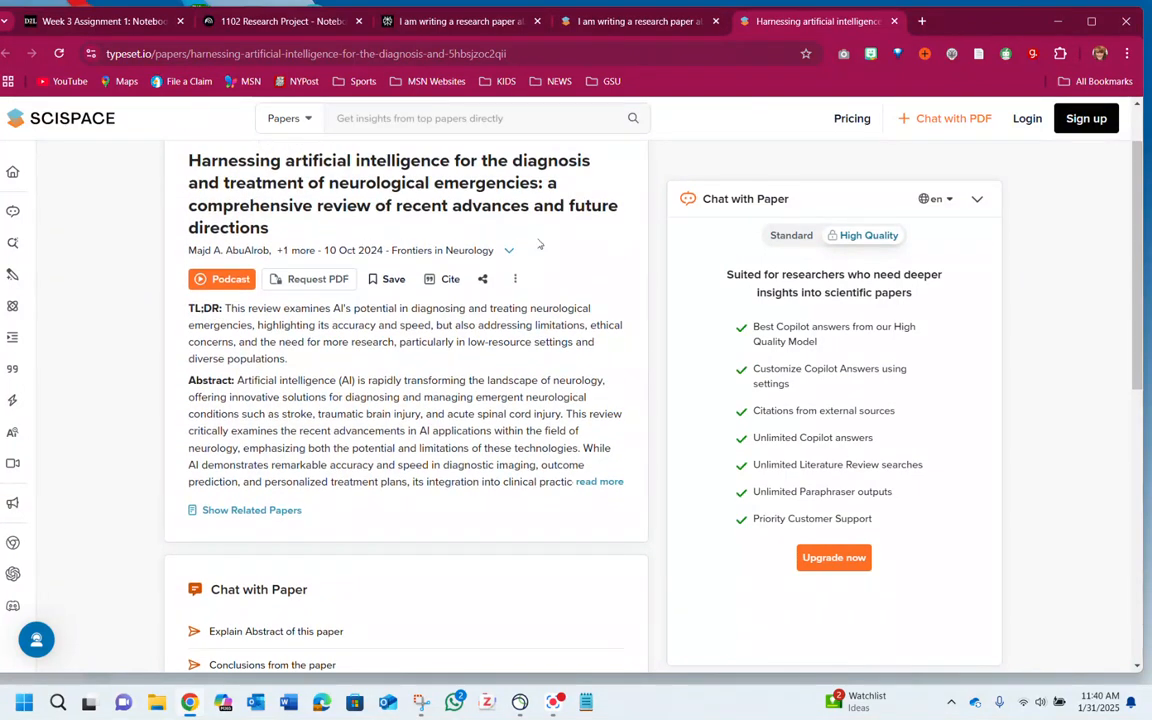
scroll(468, 501, "up", 1)
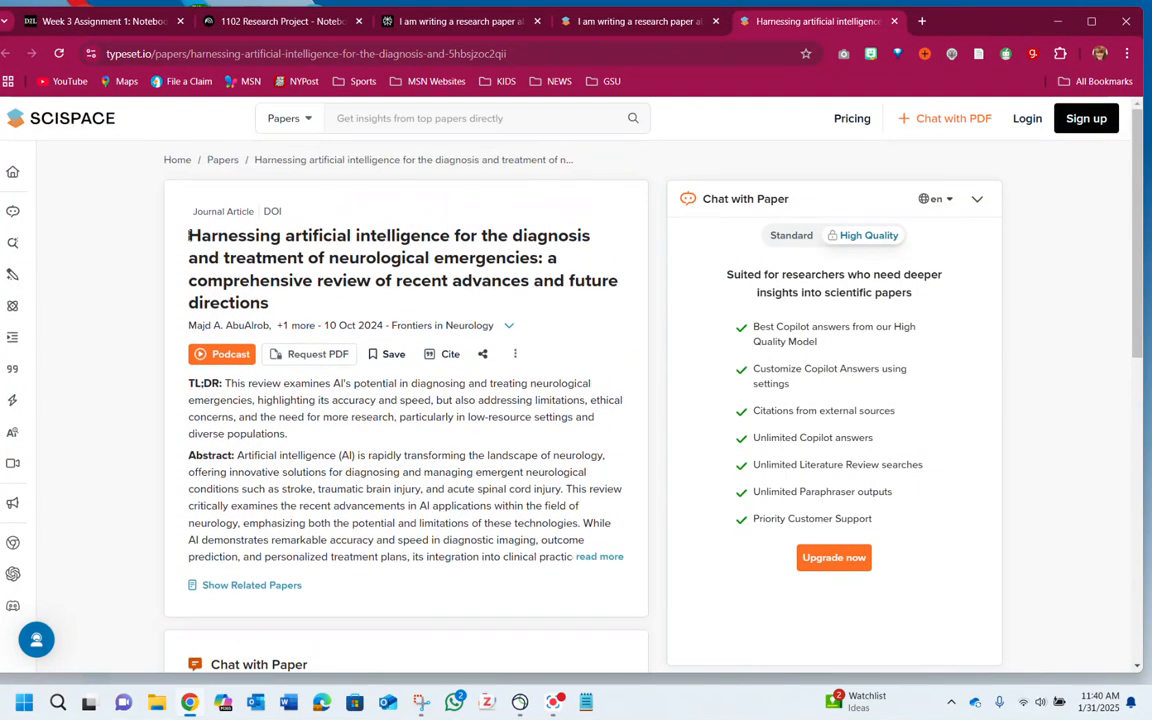
Follow the paper's DOI to the publisher's site and skim through the full article text
left_click(272, 212)
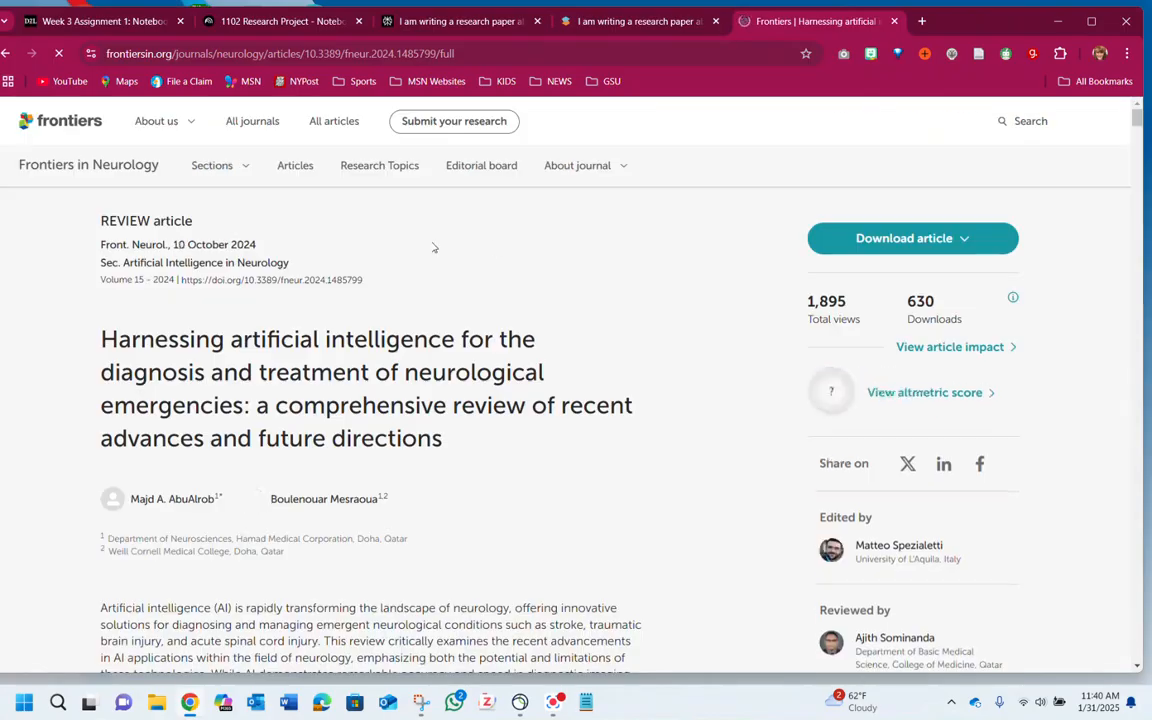
scroll(631, 375, "down", 15)
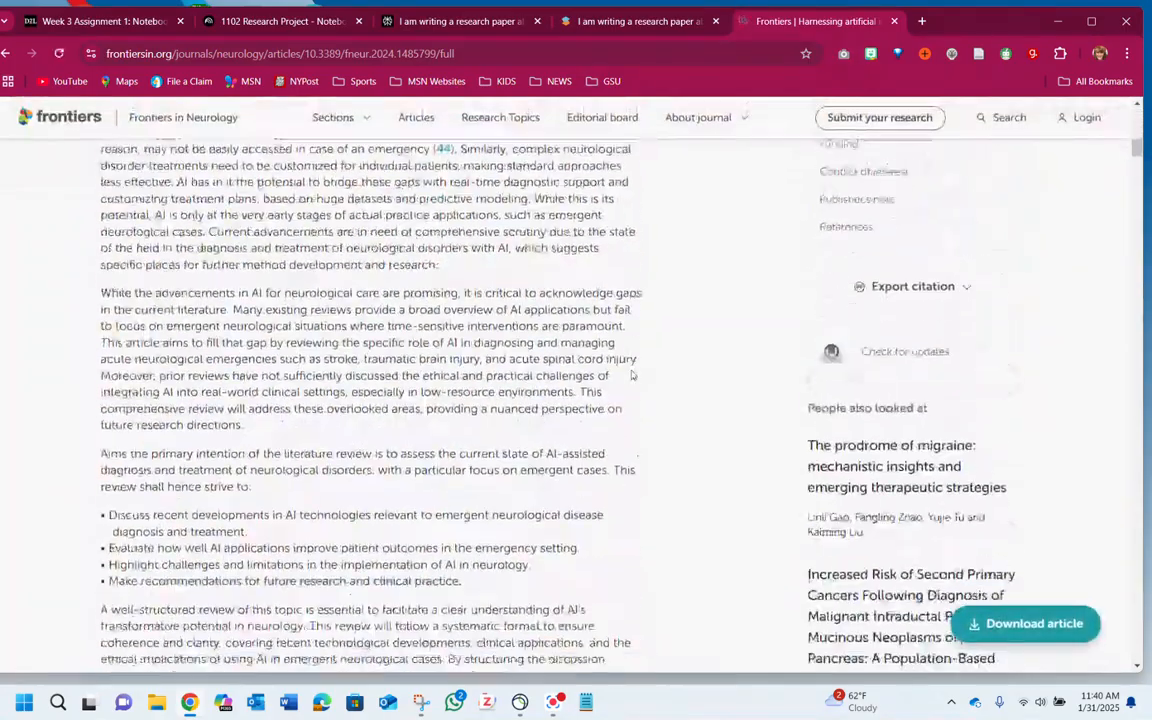
scroll(631, 375, "down", 15)
scroll(634, 371, "up", 20)
scroll(652, 347, "up", 1)
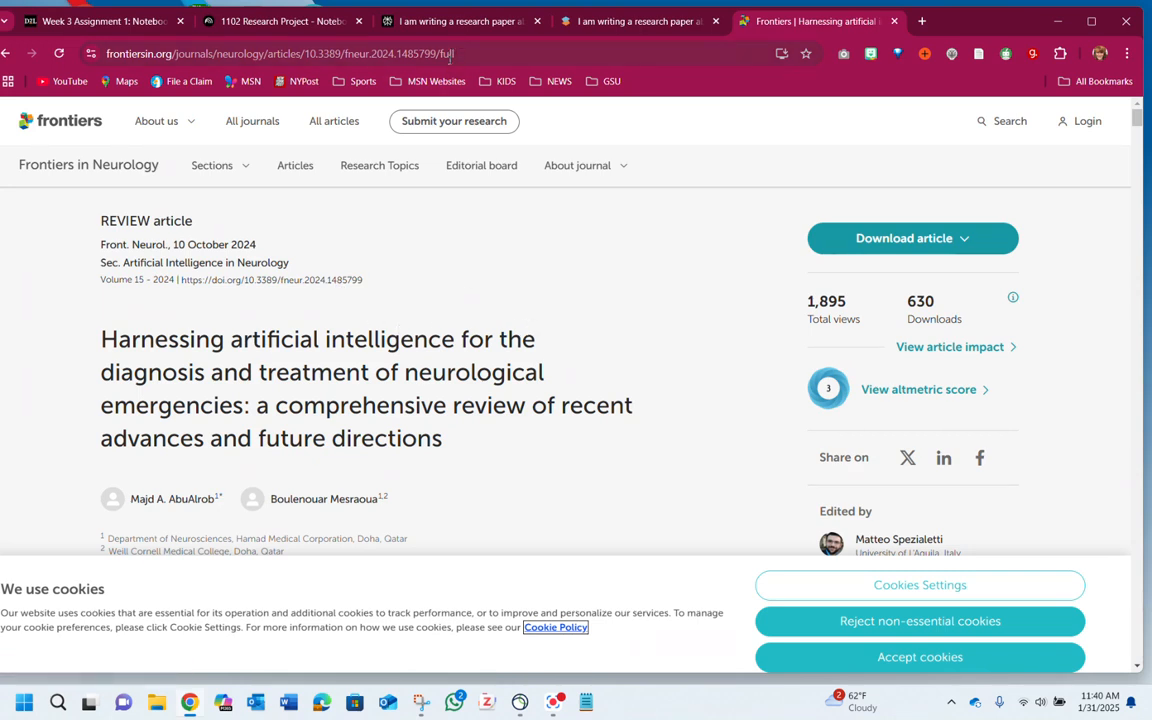
Copy the web address of the Frontiers in Neurology article on AI for neurological emergencies
left_click(410, 54)
right_click(384, 58)
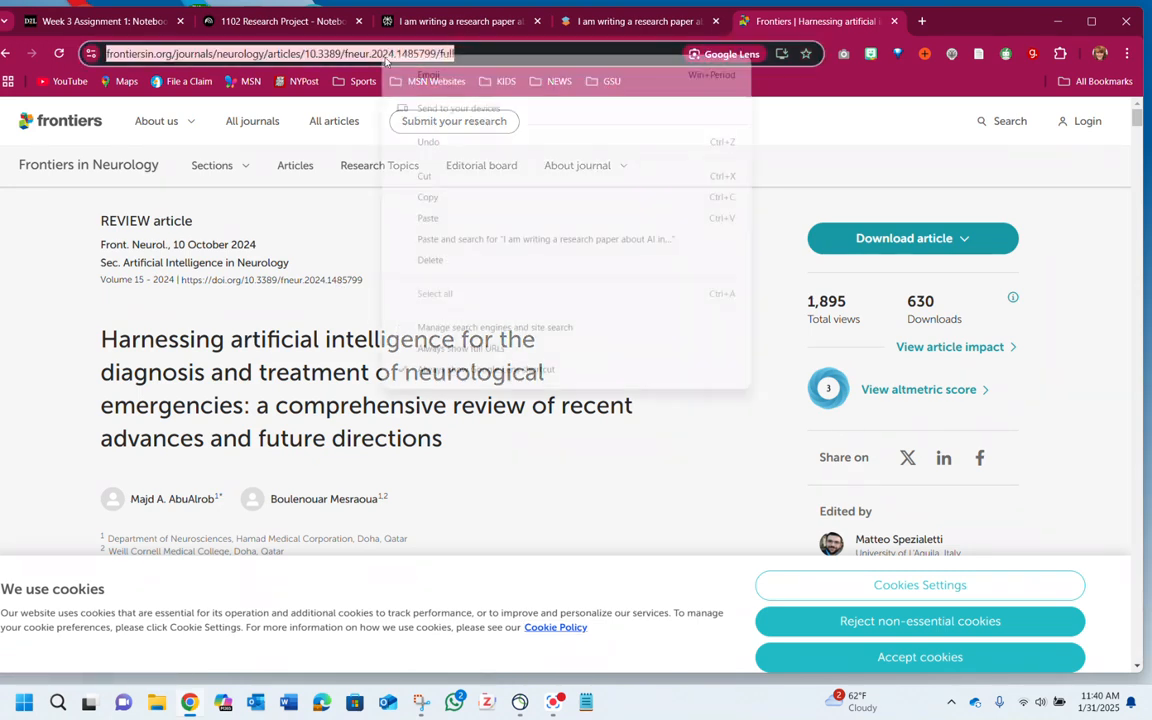
left_click(428, 197)
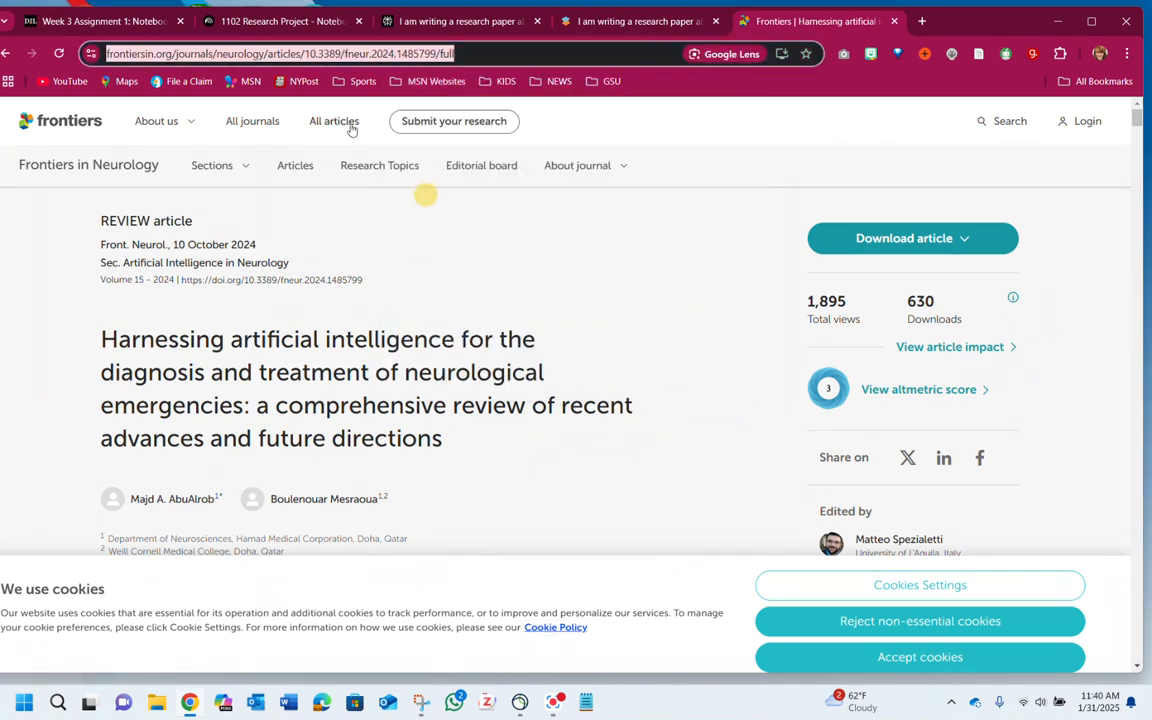
Switch to the 1102 Research Project notebook in NotebookLM and add the copied article address as a website source
left_click(262, 21)
left_click(136, 206)
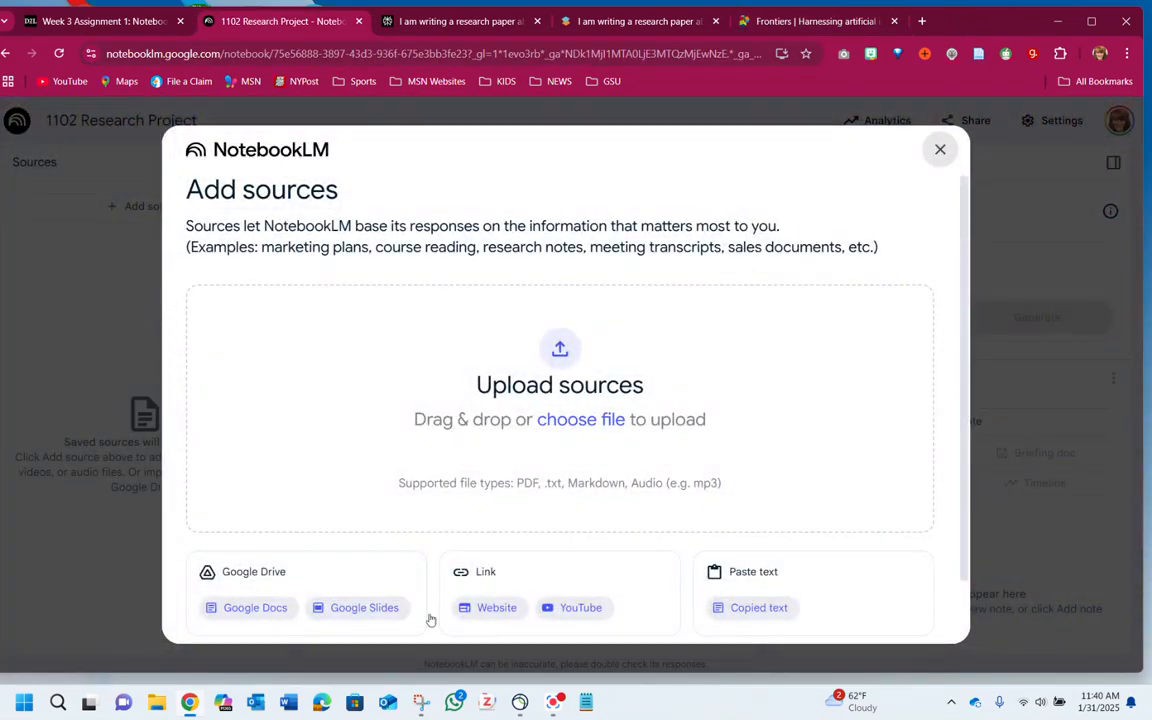
left_click(484, 610)
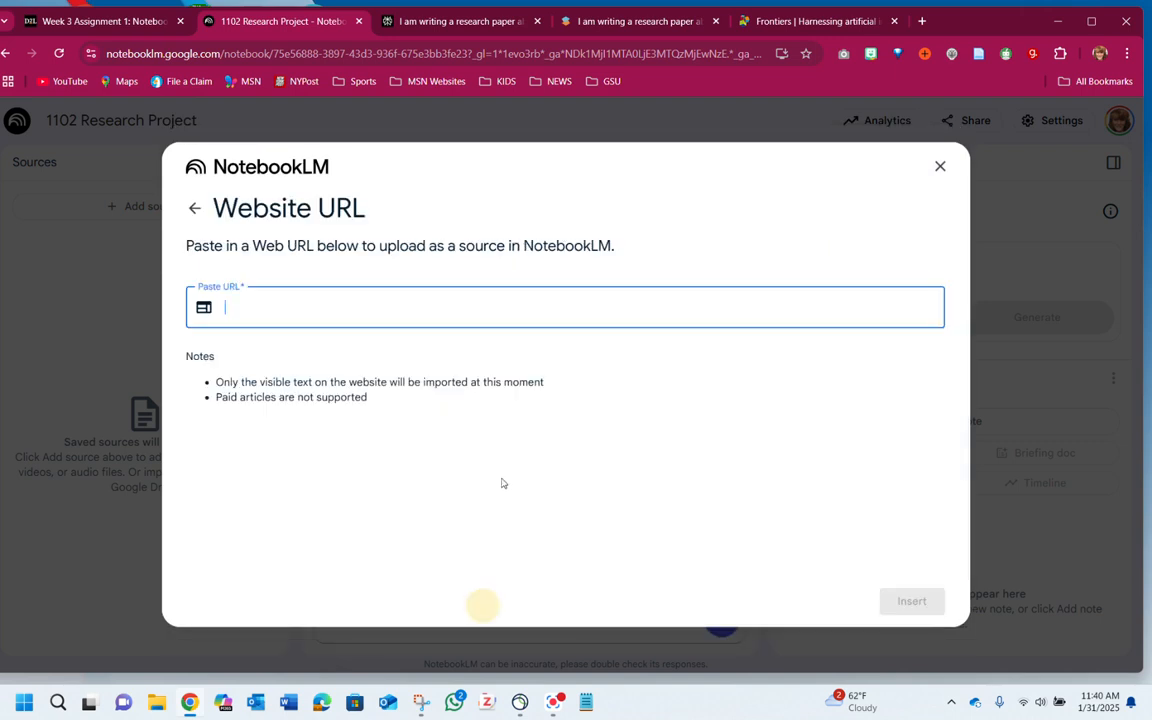
right_click(258, 306)
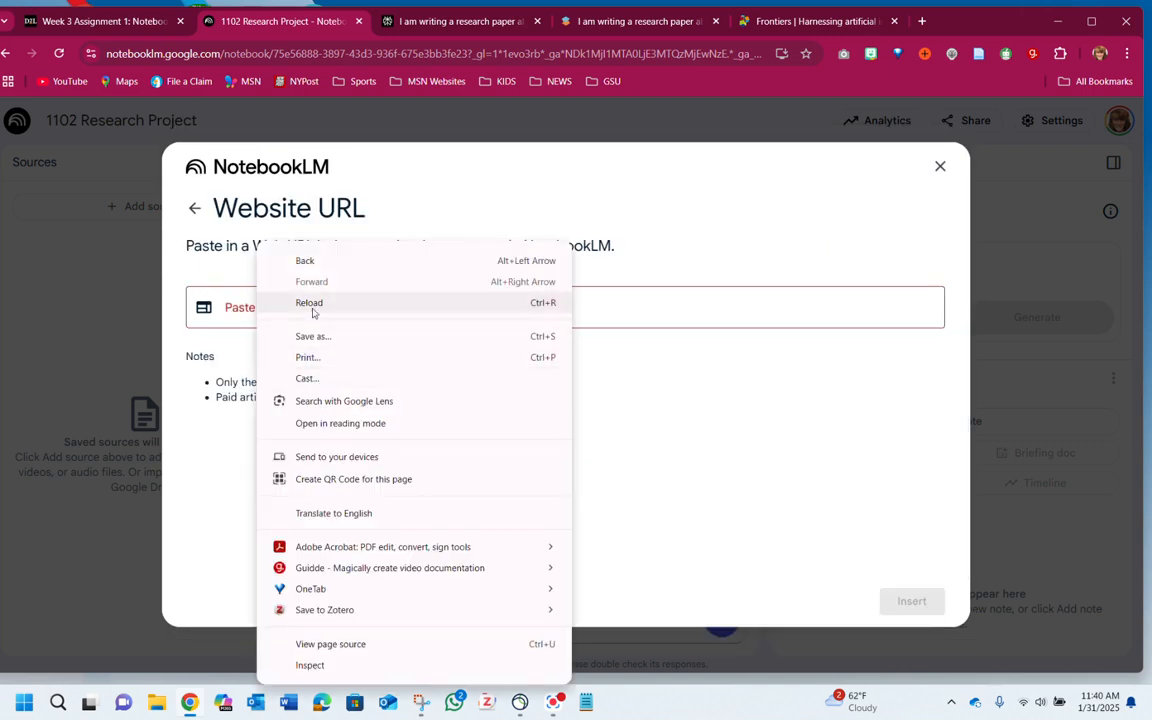
left_click(239, 304)
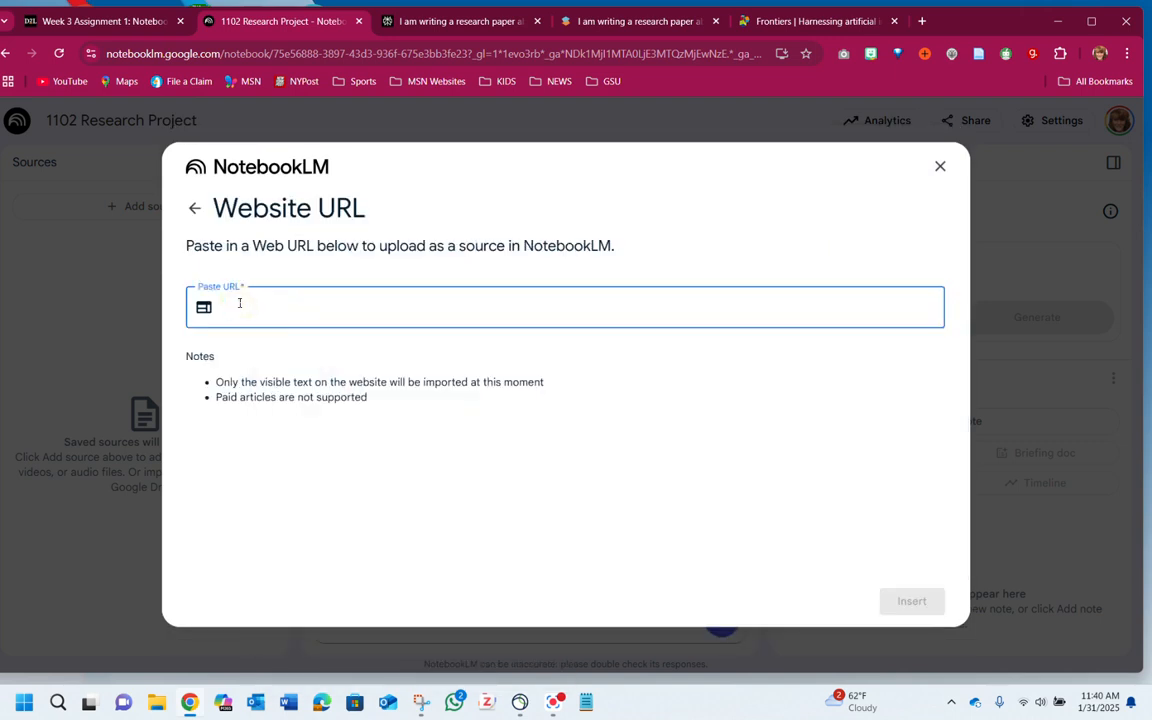
key("ctrl+v")
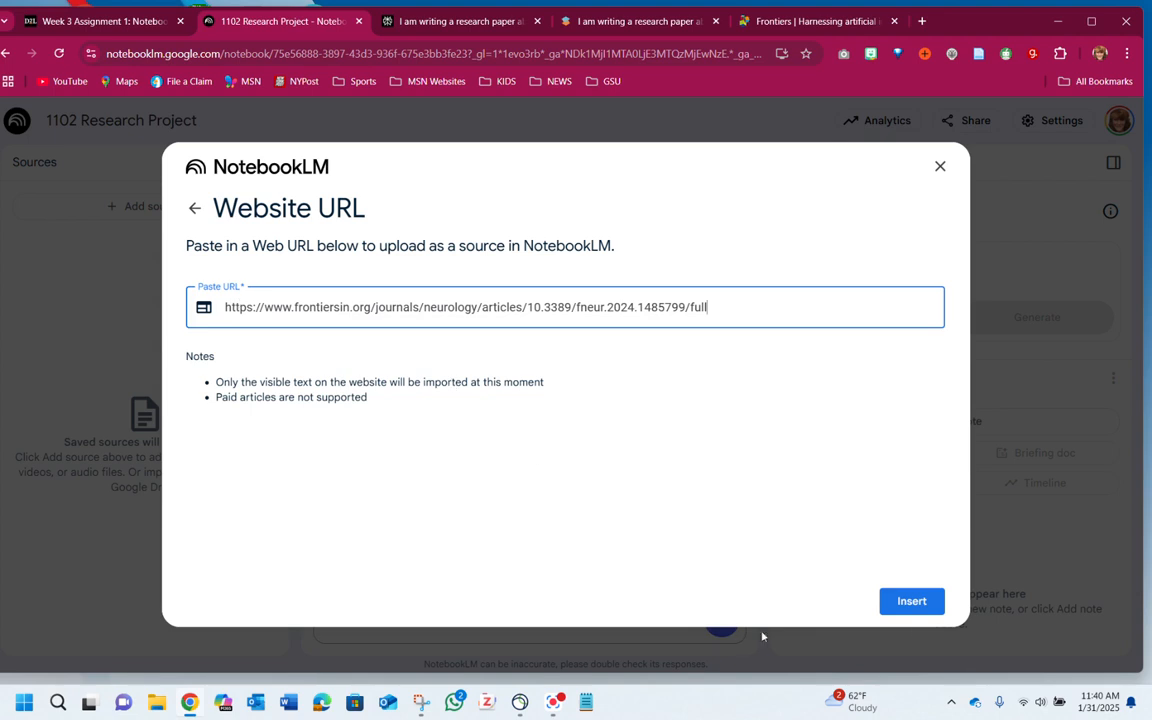
left_click(911, 601)
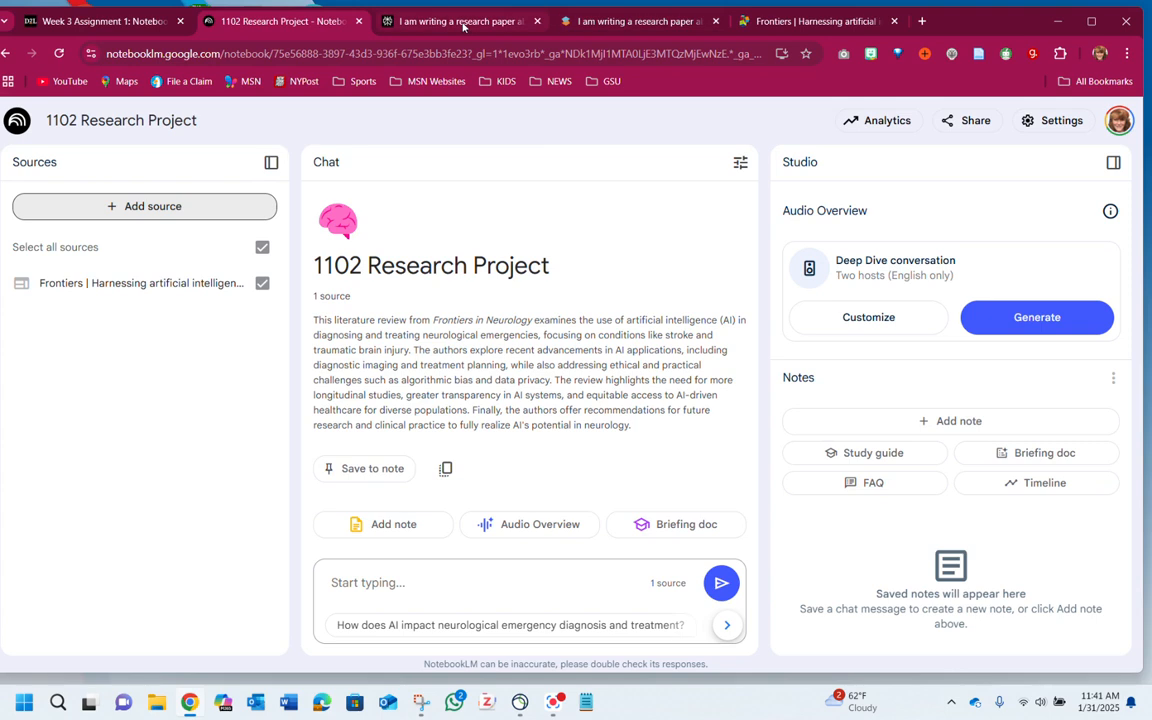
Return to the SciSpace results, follow the DOI of paper 2 on adversarial neural networks, and review its arXiv abstract page
left_click(609, 22)
scroll(166, 433, "down", 3)
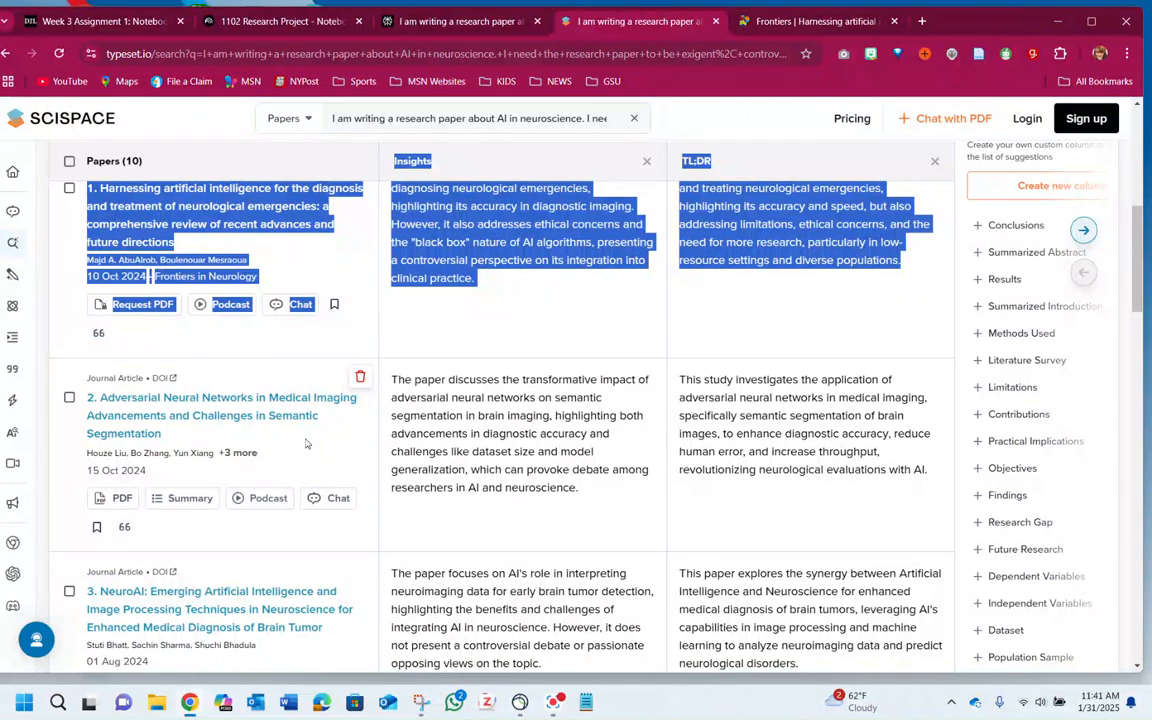
left_click(163, 380)
scroll(453, 393, "down", 2)
scroll(451, 391, "down", 1)
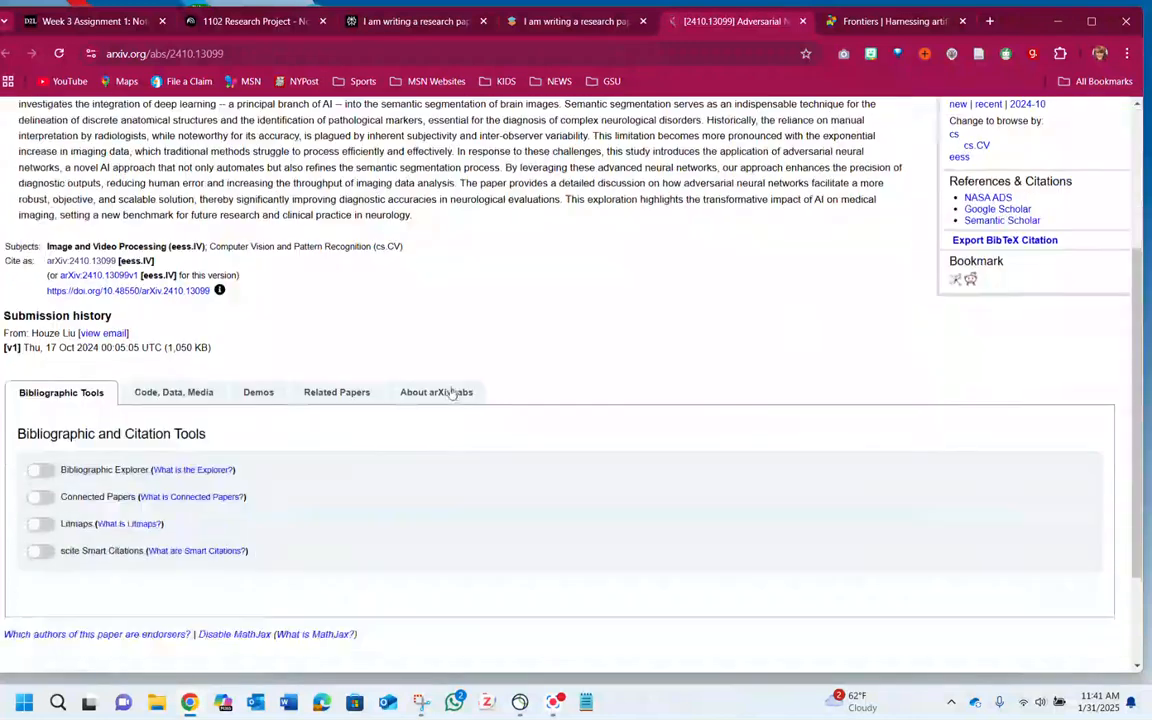
scroll(450, 385, "up", 3)
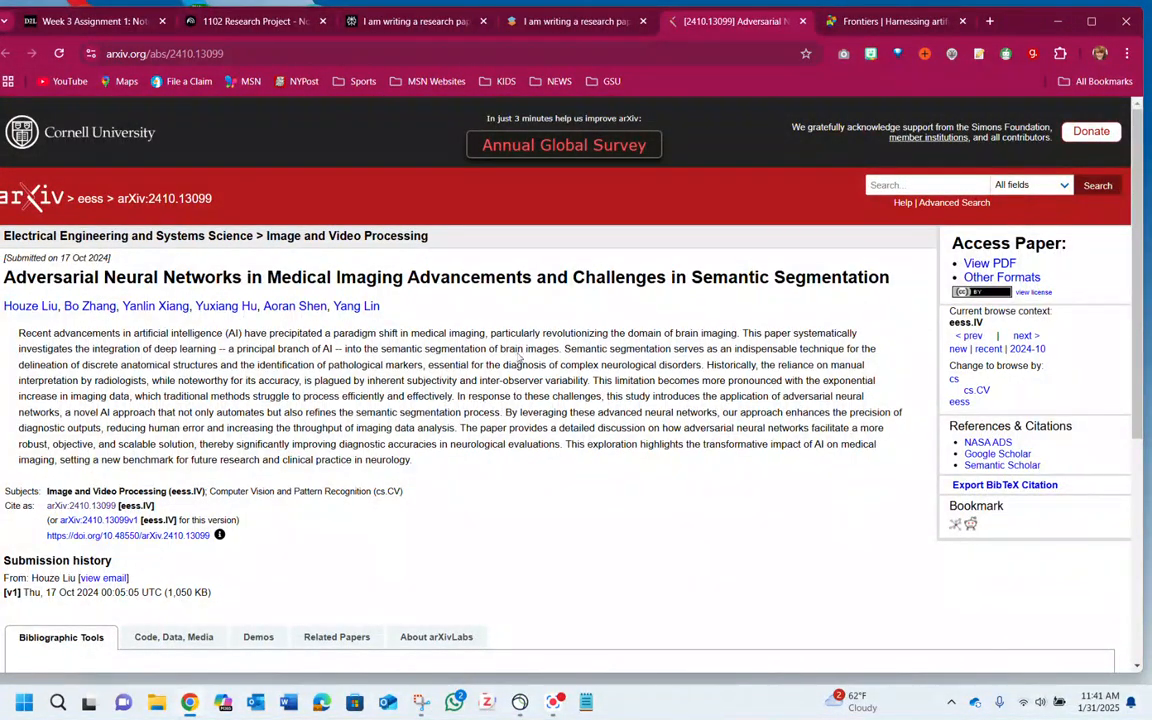
scroll(519, 358, "down", 5)
scroll(517, 350, "up", 4)
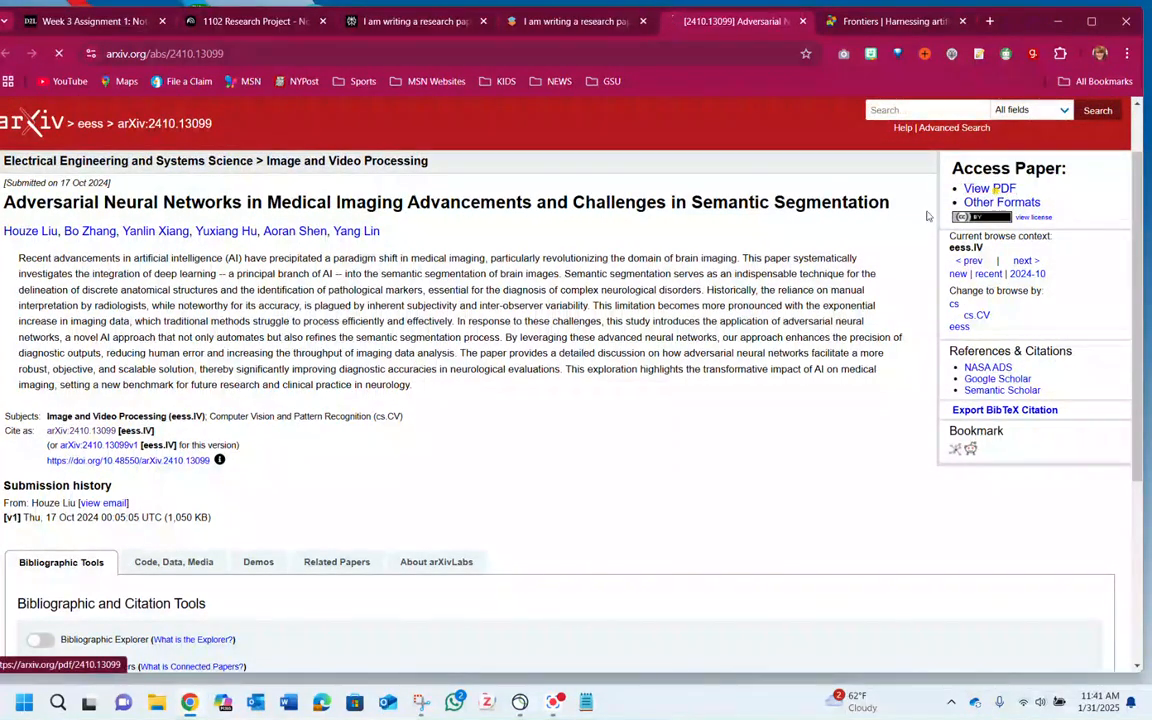
Open the arXiv paper's PDF and skim through its pages
left_click(985, 188)
scroll(605, 362, "down", 10)
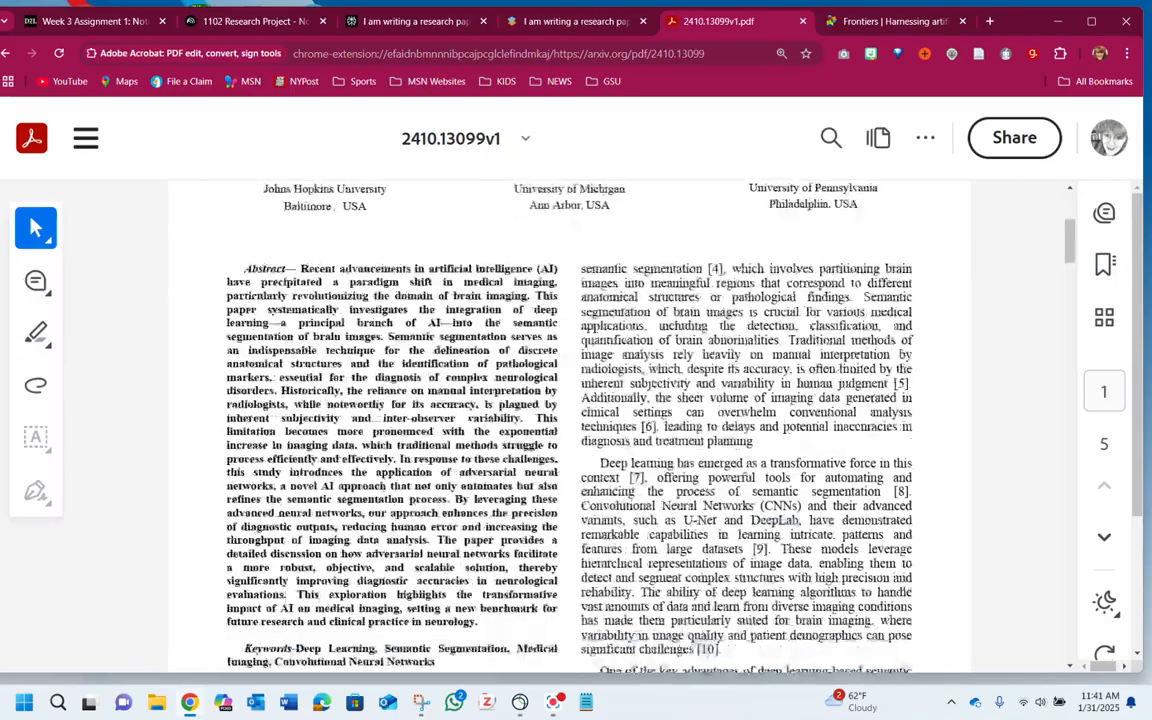
scroll(599, 364, "down", 3)
scroll(603, 350, "up", 15)
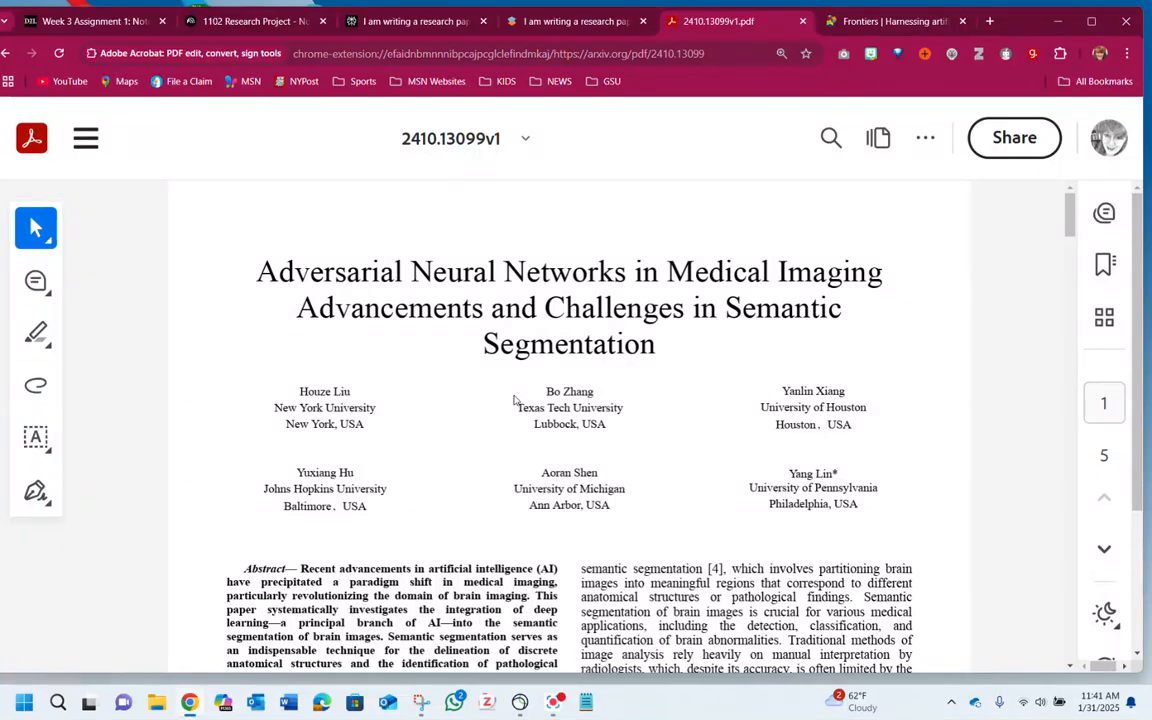
scroll(514, 399, "down", 1)
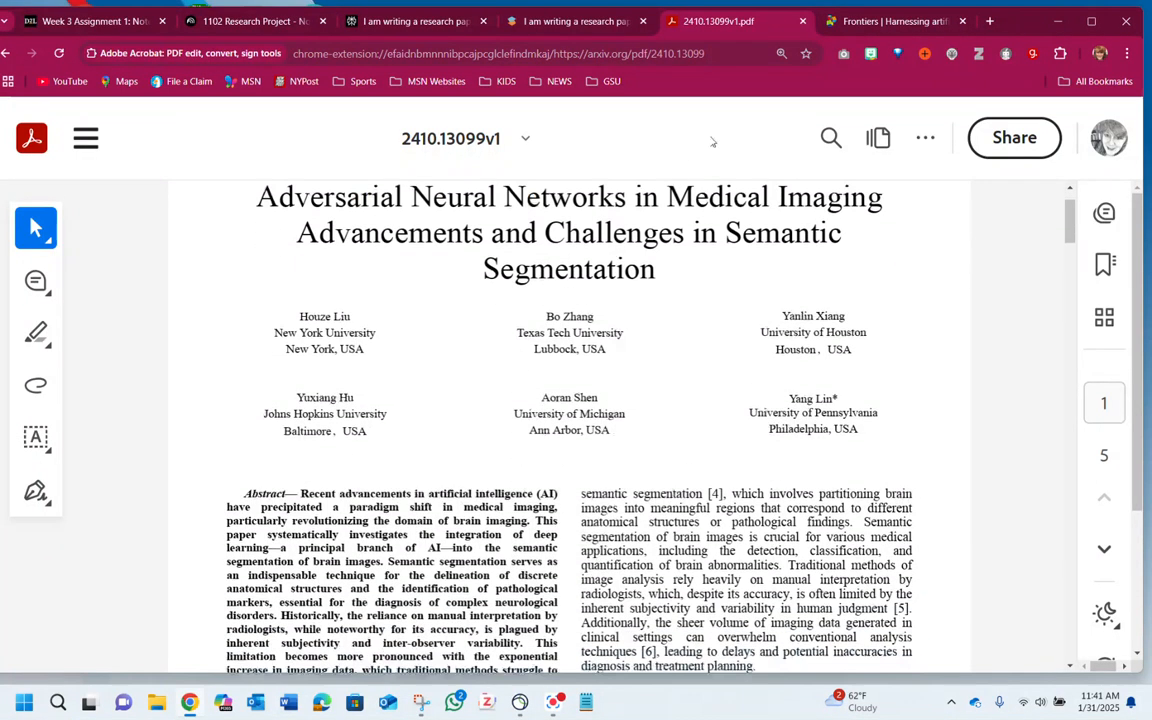
Download the full, uncompressed PDF to the Downloads folder with the file name "Adversarial Neural Networks"
left_click(926, 140)
left_click(760, 213)
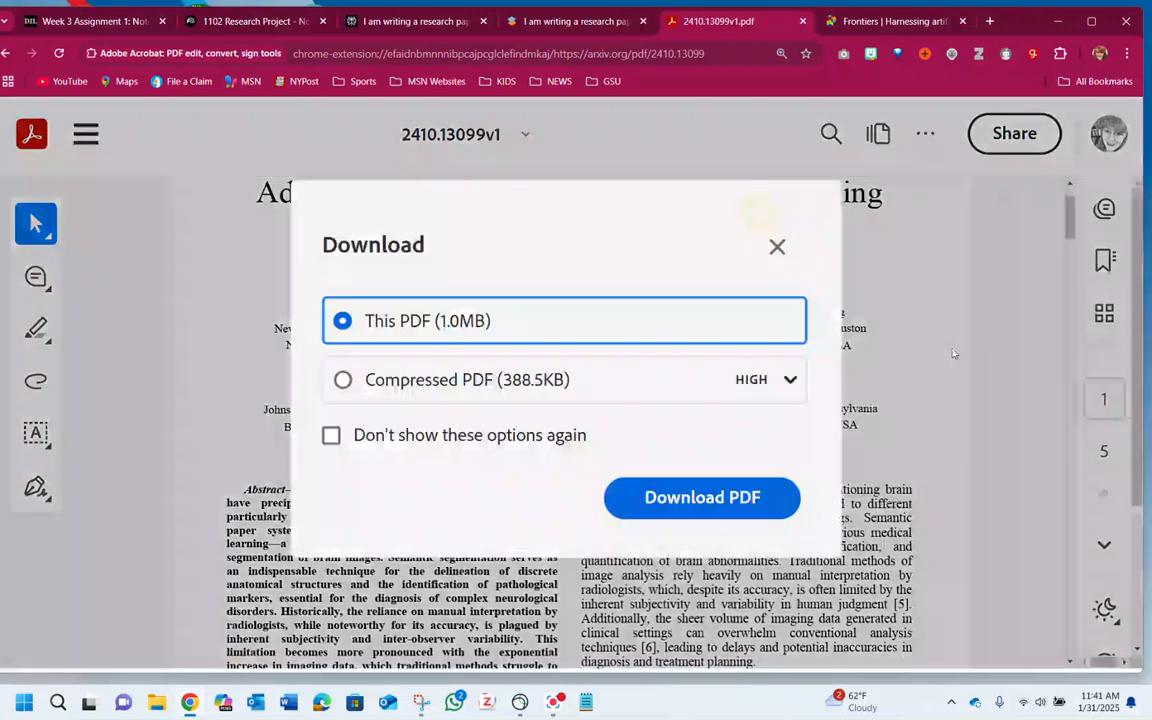
left_click(662, 508)
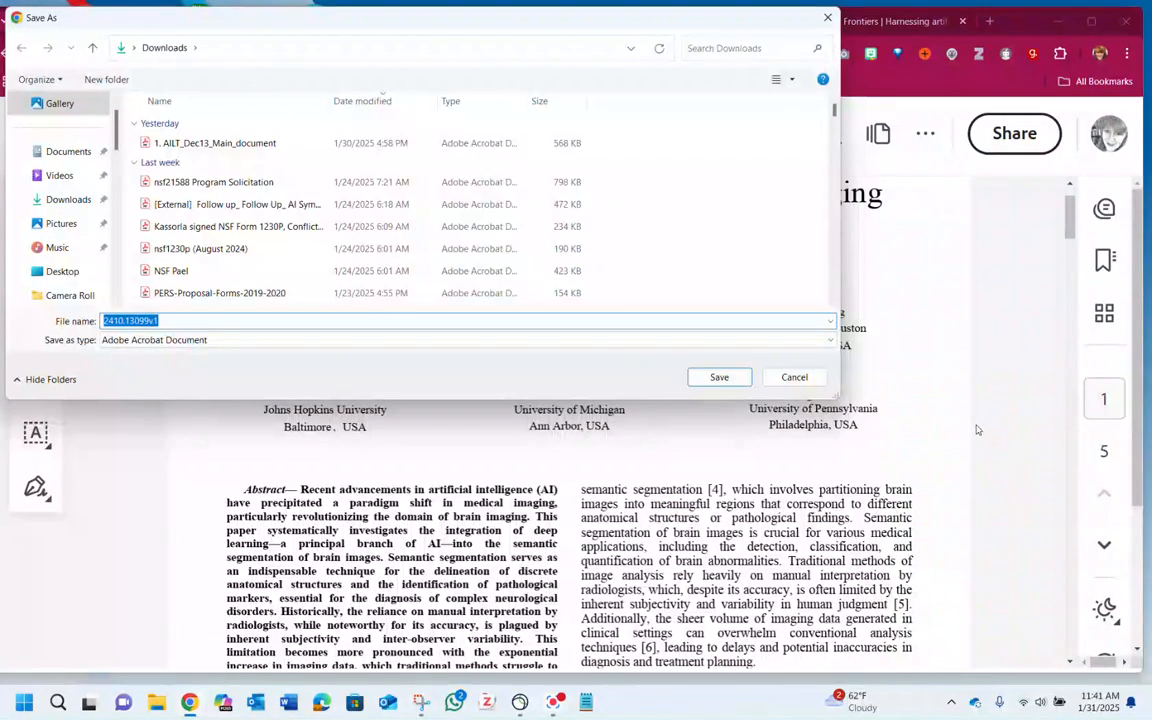
left_click_drag(326, 35, 504, 240)
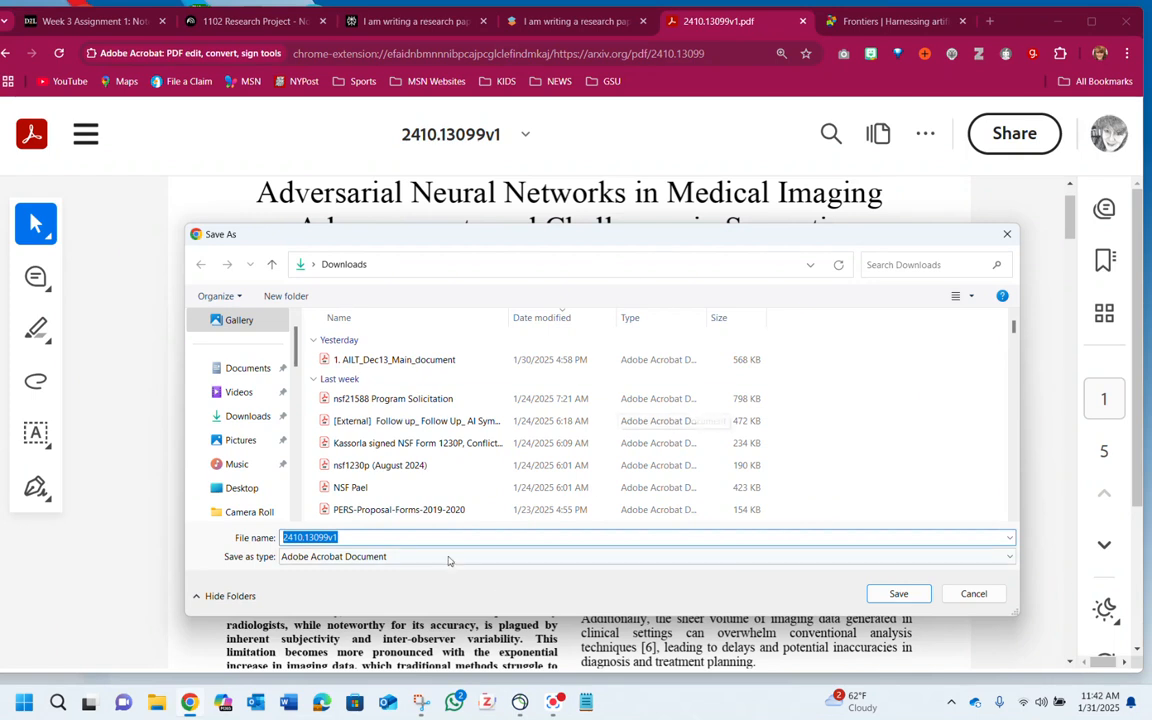
type("Adv")
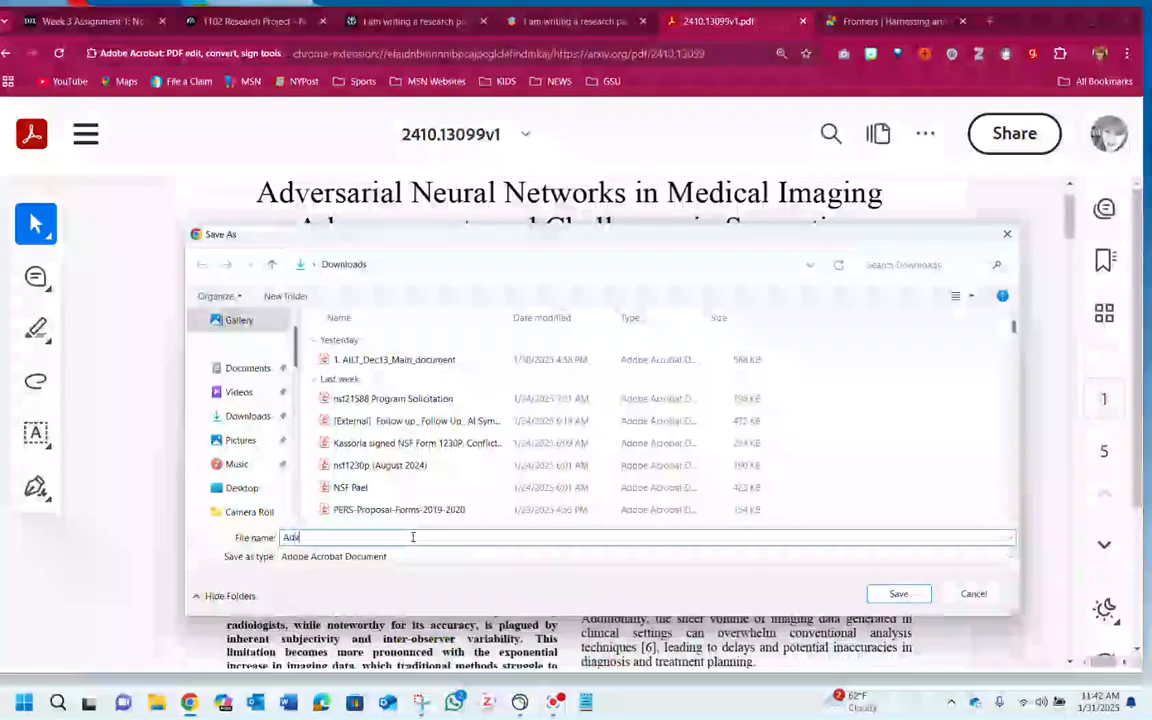
type("ersaria")
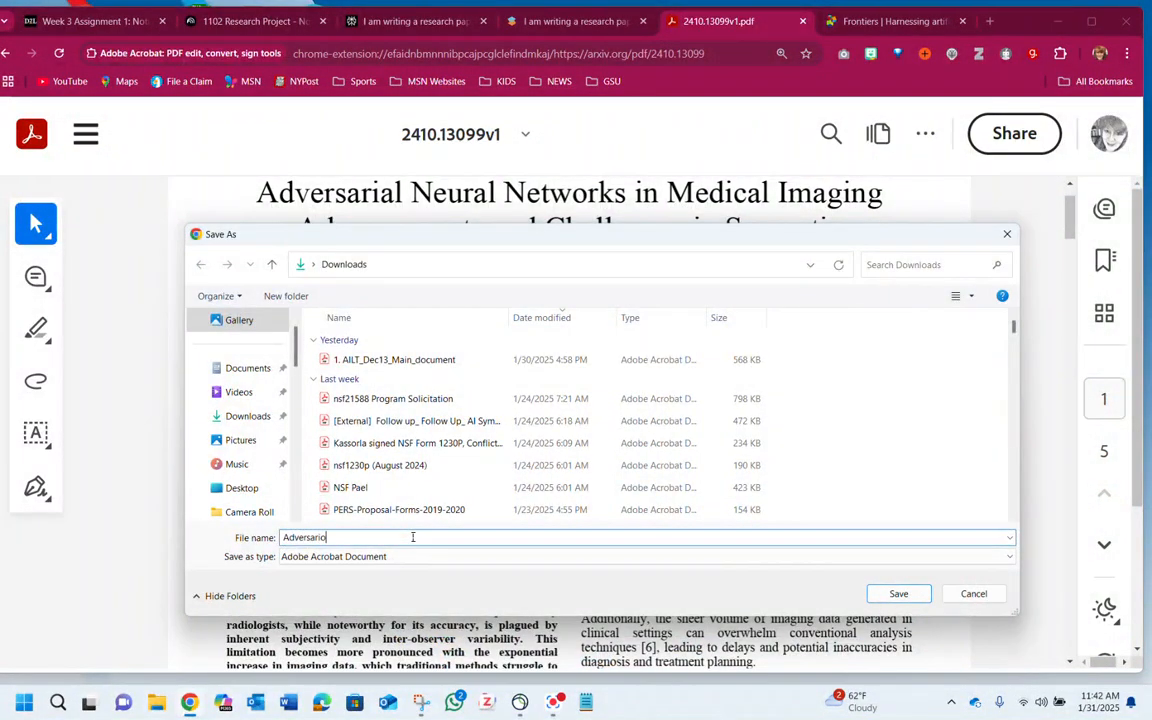
type("l Neural Networks")
left_click(240, 416)
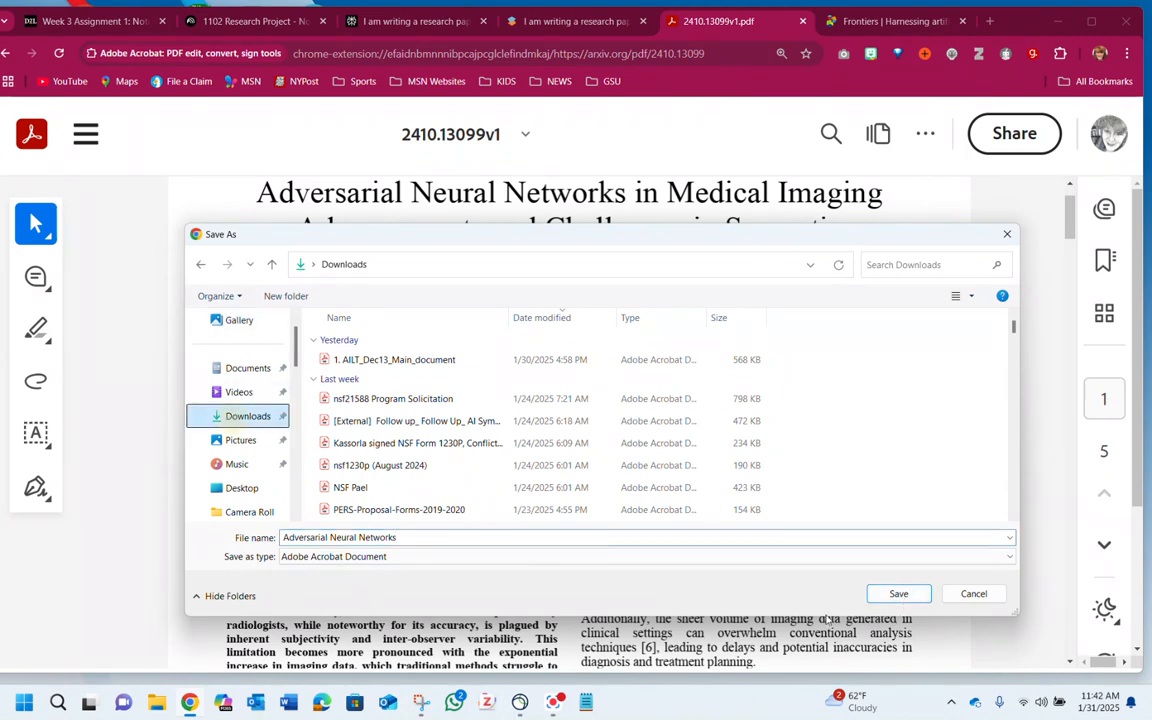
left_click(895, 594)
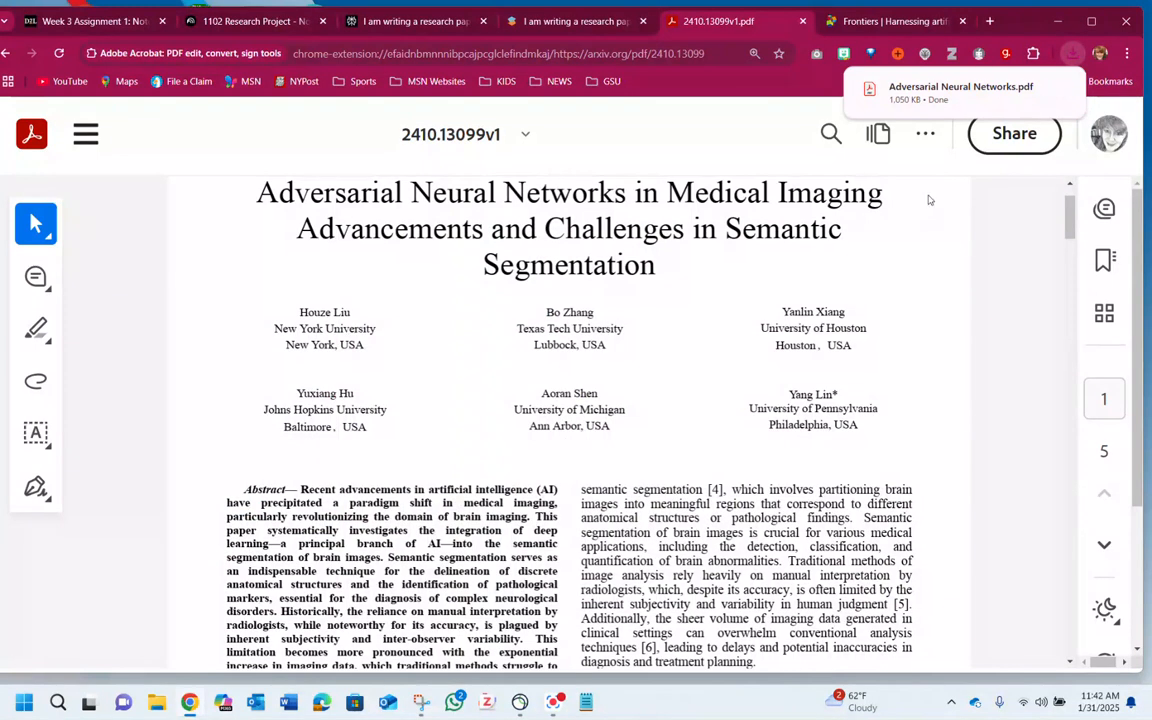
Upload the Adversarial Neural Networks PDF from Downloads as a source in the 1102 Research Project notebook
left_click(215, 22)
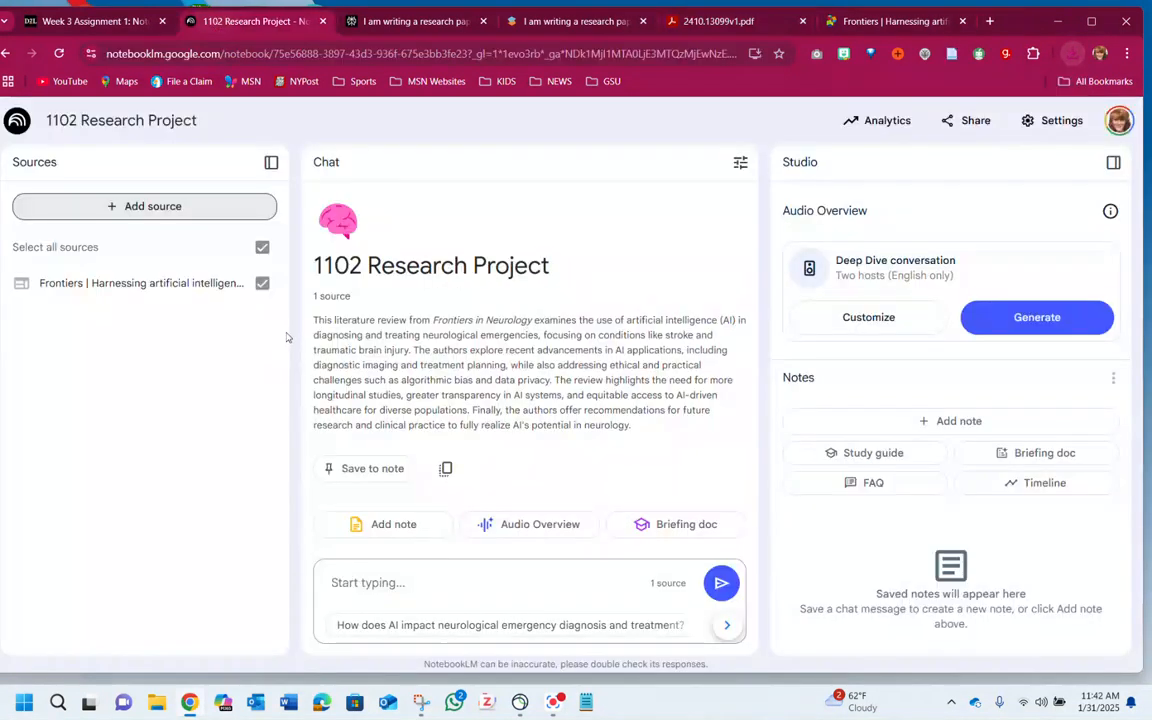
left_click(150, 208)
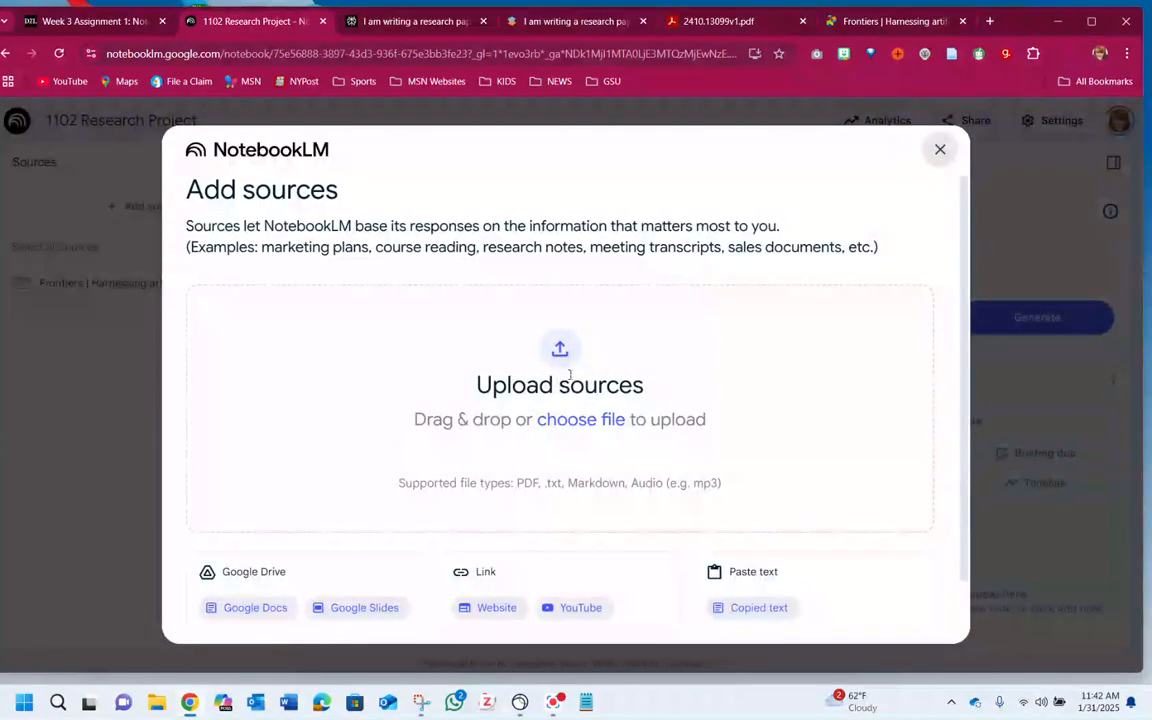
left_click(532, 408)
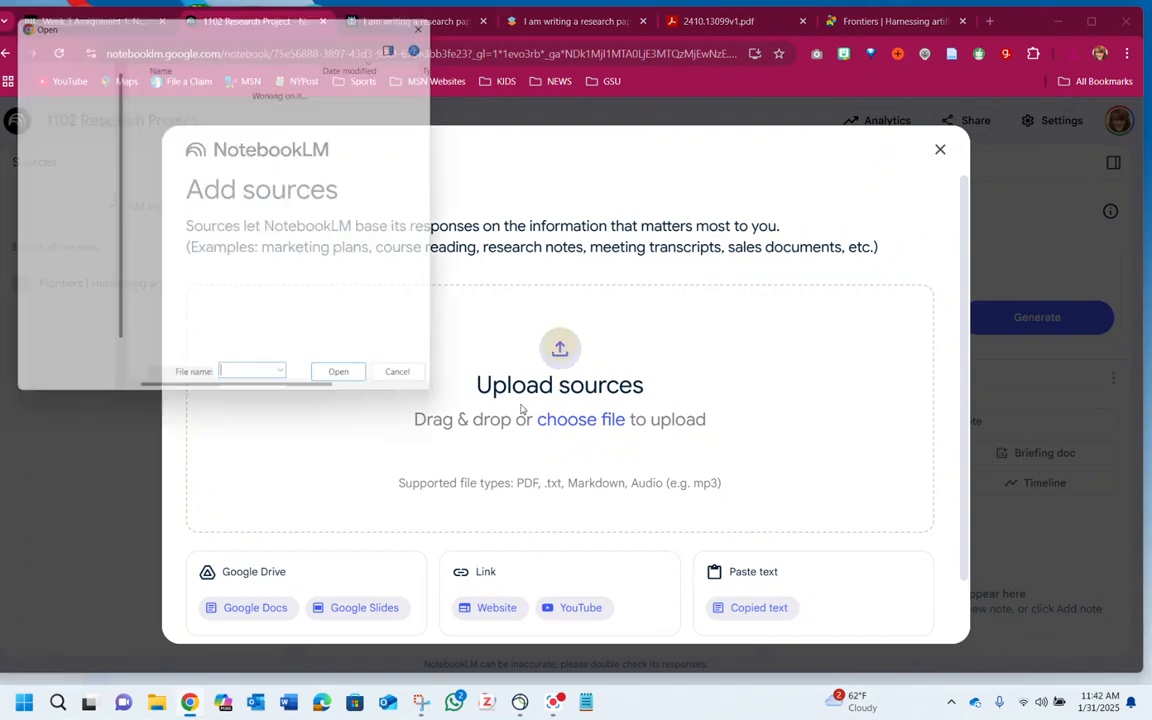
left_click(390, 362)
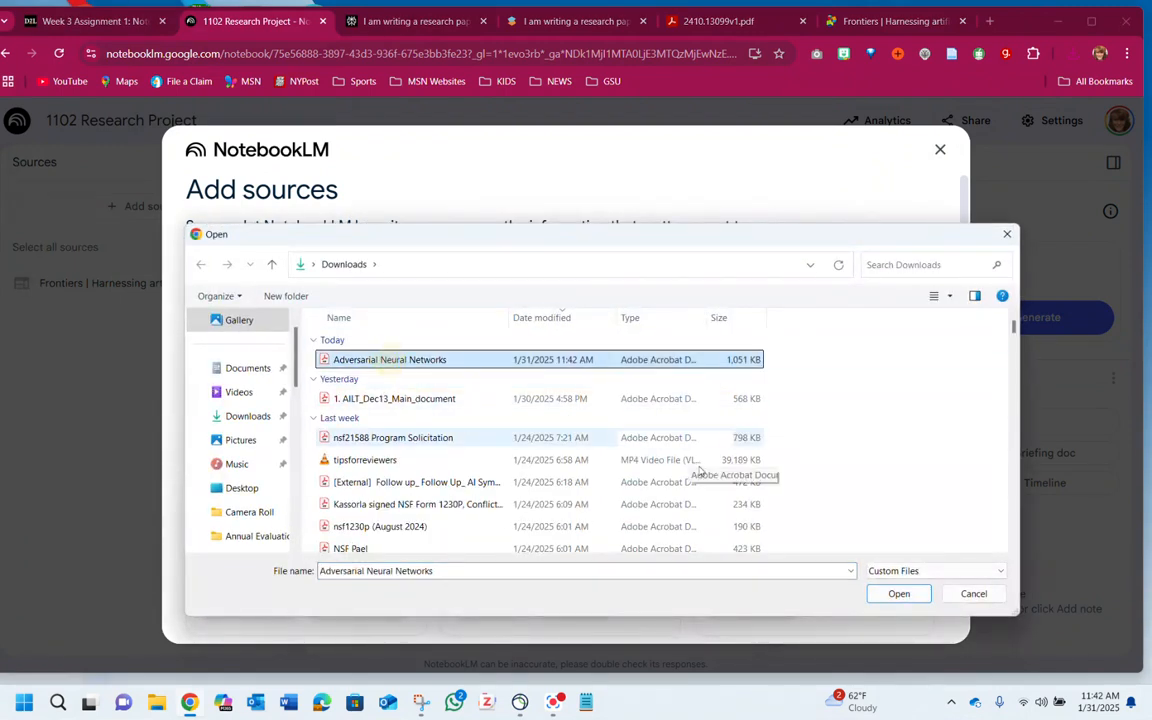
left_click(899, 593)
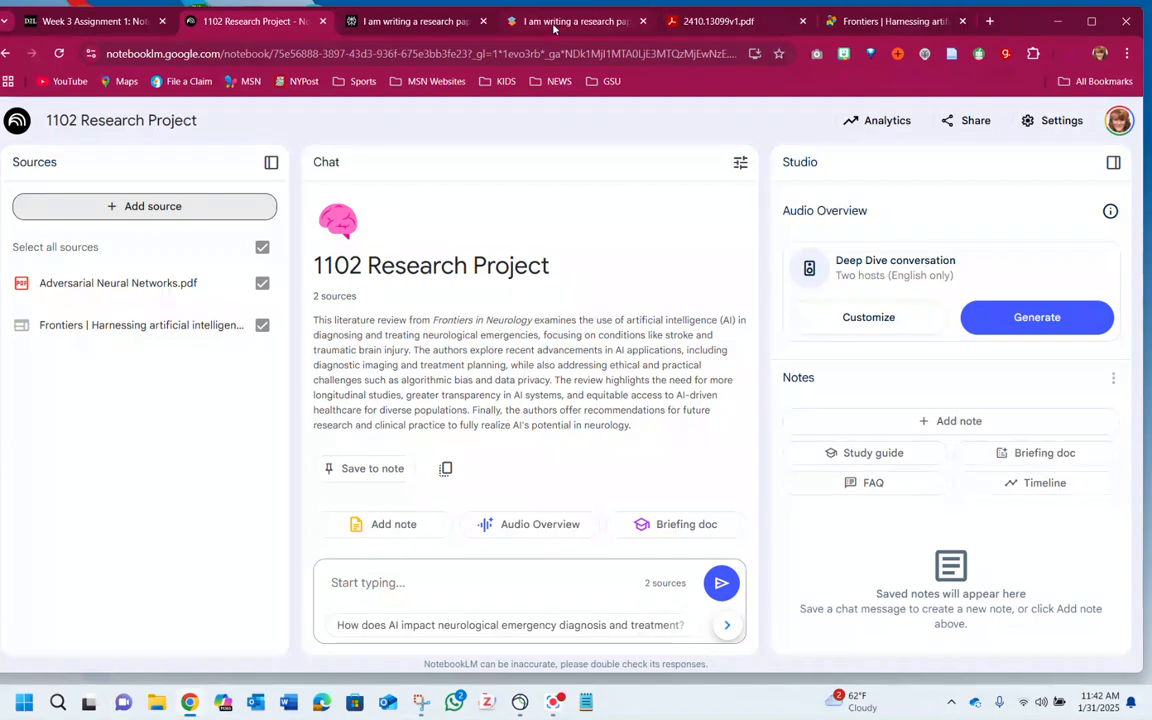
Return to the SciSpace results and examine the remaining papers' titles, insights, TL;DR summaries and PDF availability
left_click(510, 21)
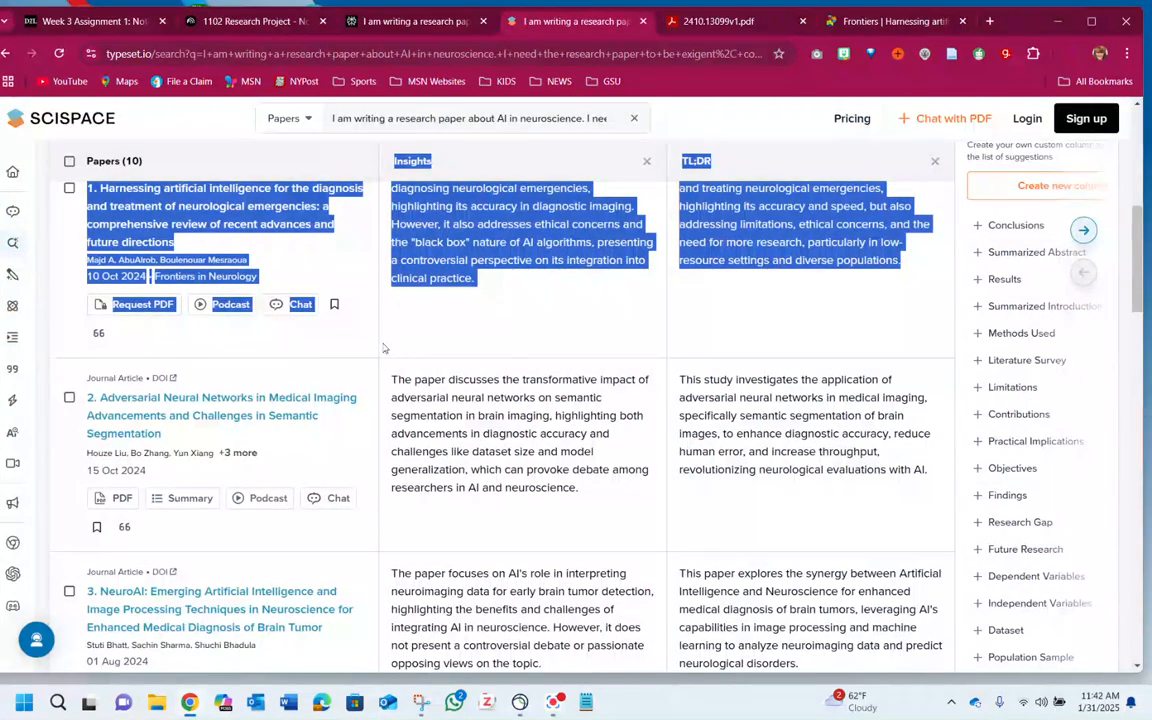
scroll(330, 345, "down", 3)
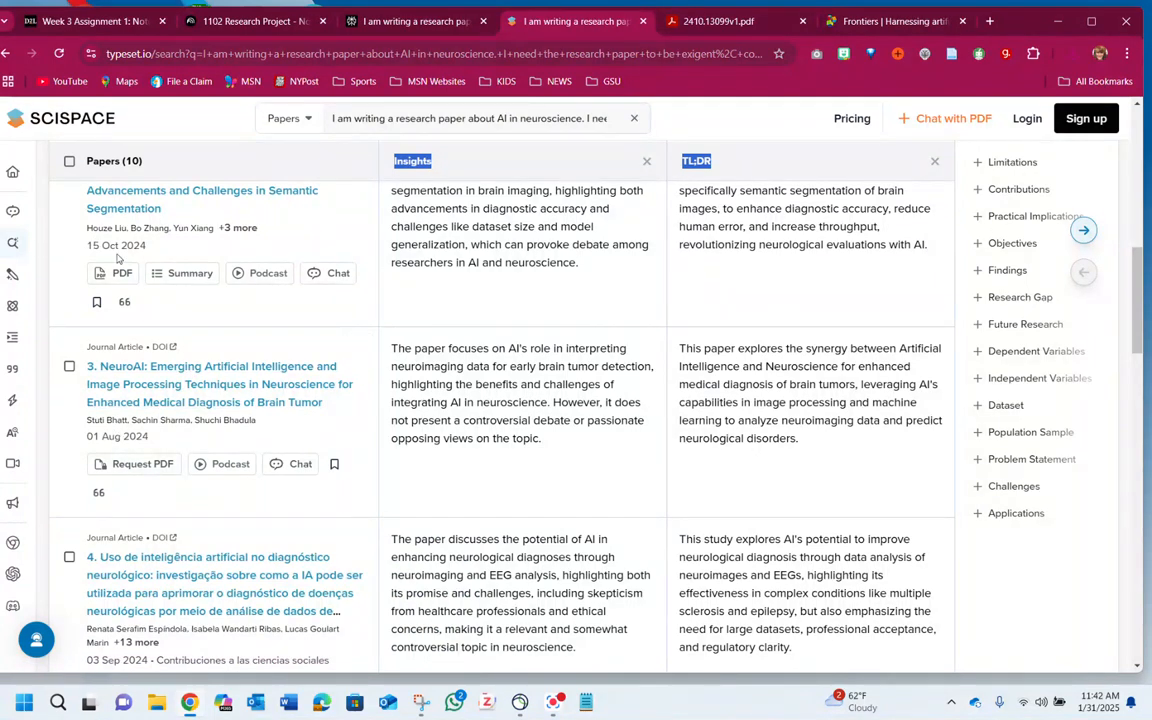
scroll(298, 530, "down", 3)
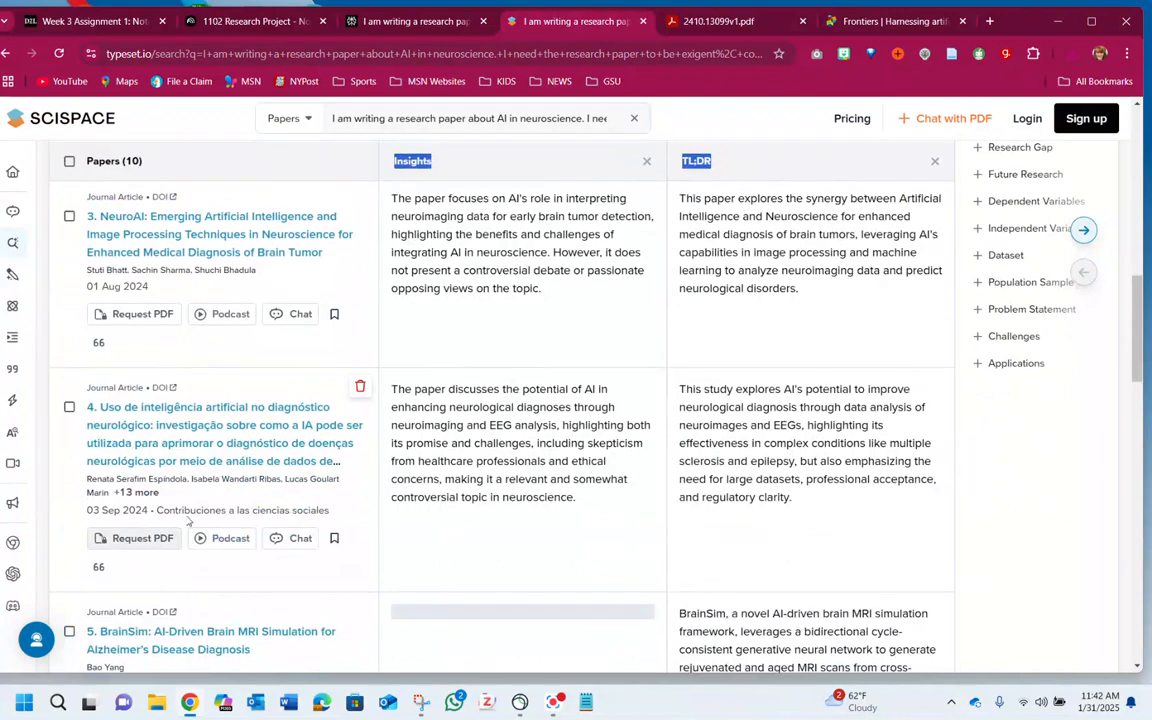
scroll(282, 514, "down", 3)
scroll(265, 530, "down", 5)
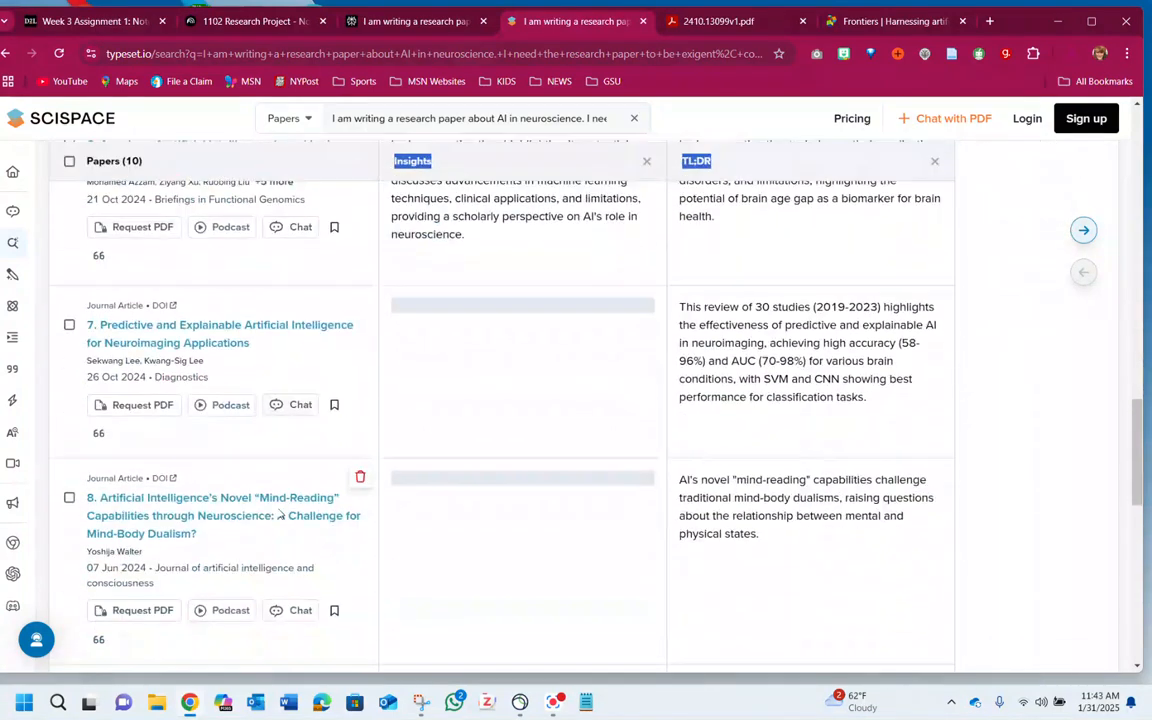
scroll(265, 545, "down", 5)
scroll(278, 527, "up", 7)
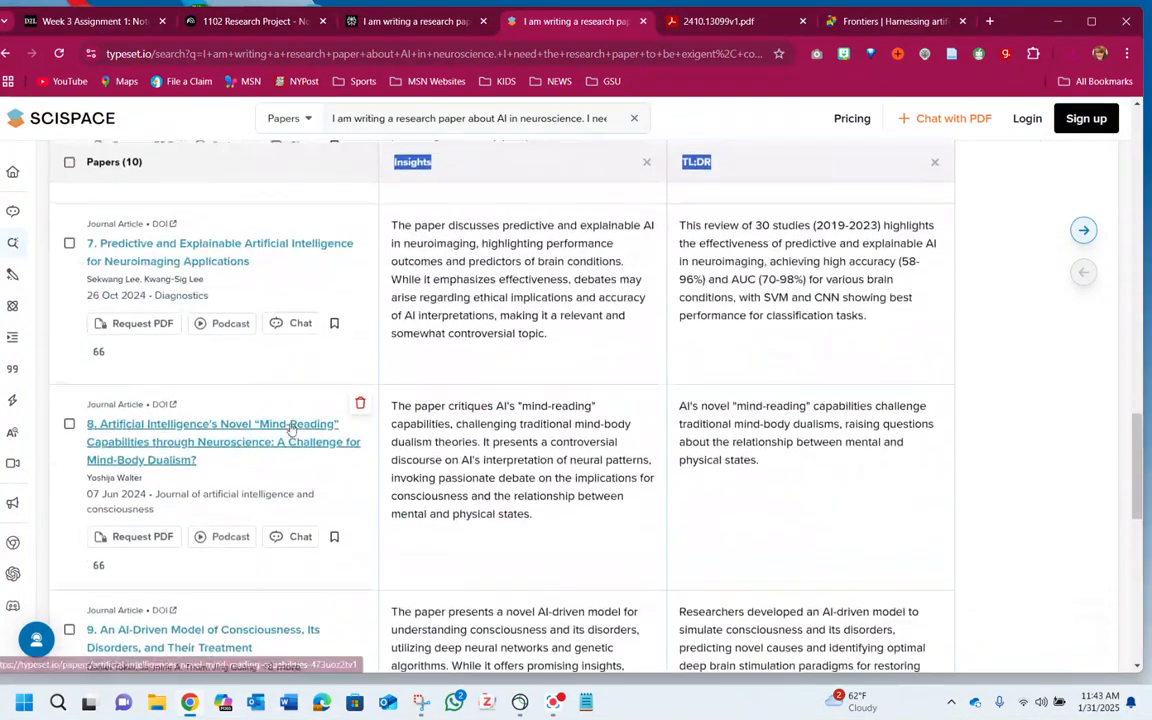
scroll(295, 415, "up", 5)
scroll(300, 440, "down", 3)
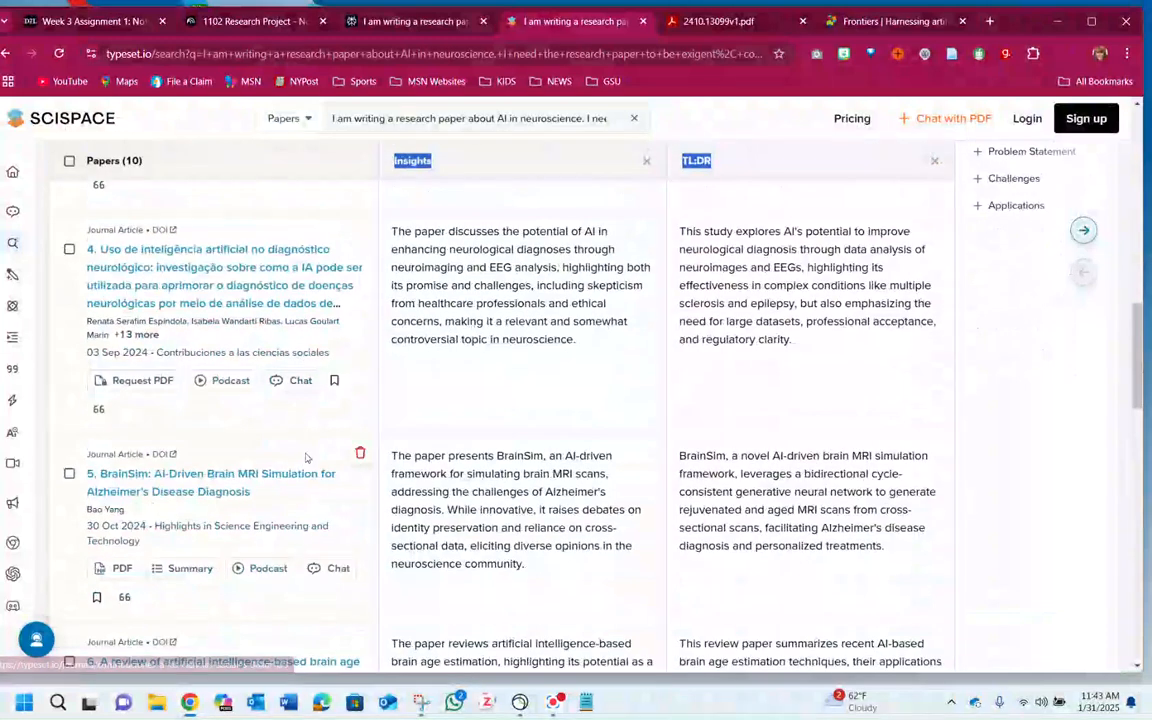
scroll(287, 289, "up", 2)
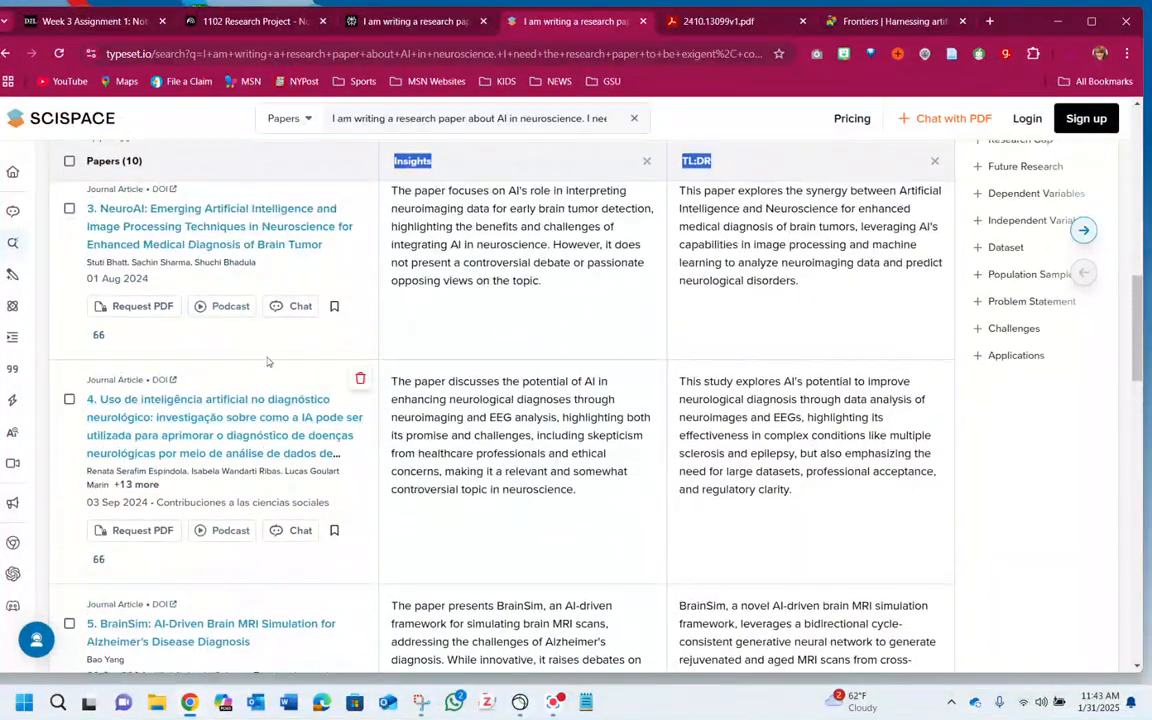
scroll(335, 365, "up", 4)
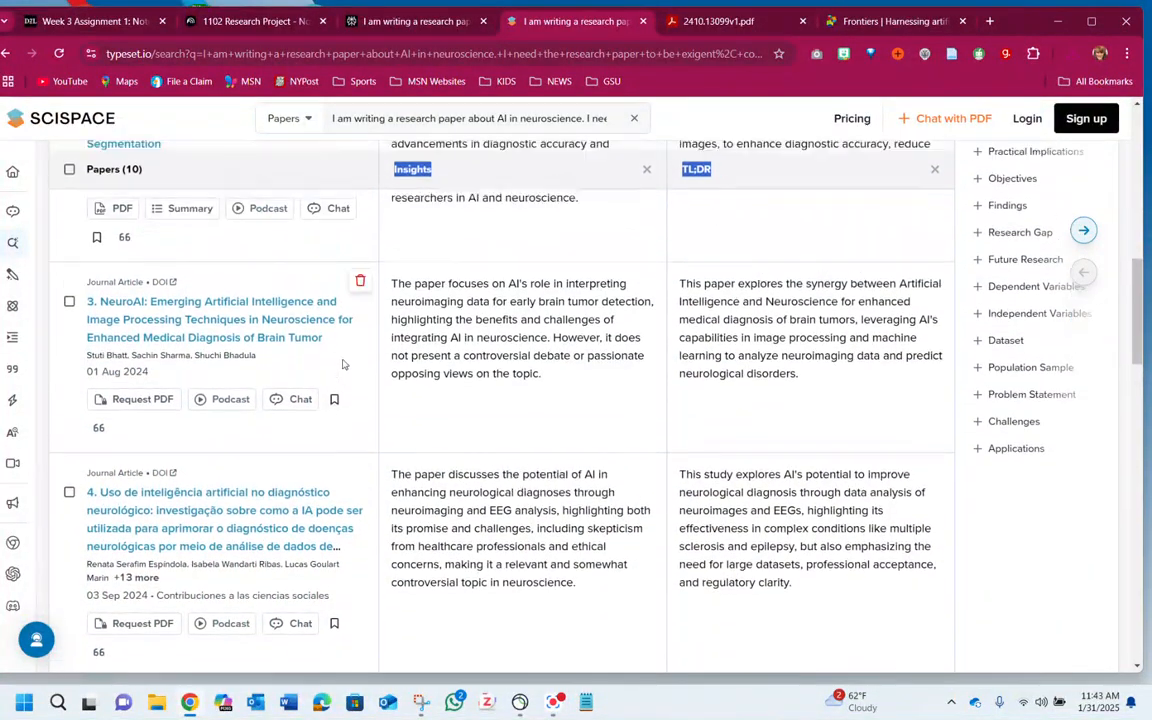
Open the publisher page of the NeuroAI brain tumor paper, the third SciSpace result, and skim its abstract and text
scroll(345, 364, "down", 5)
scroll(345, 364, "up", 6)
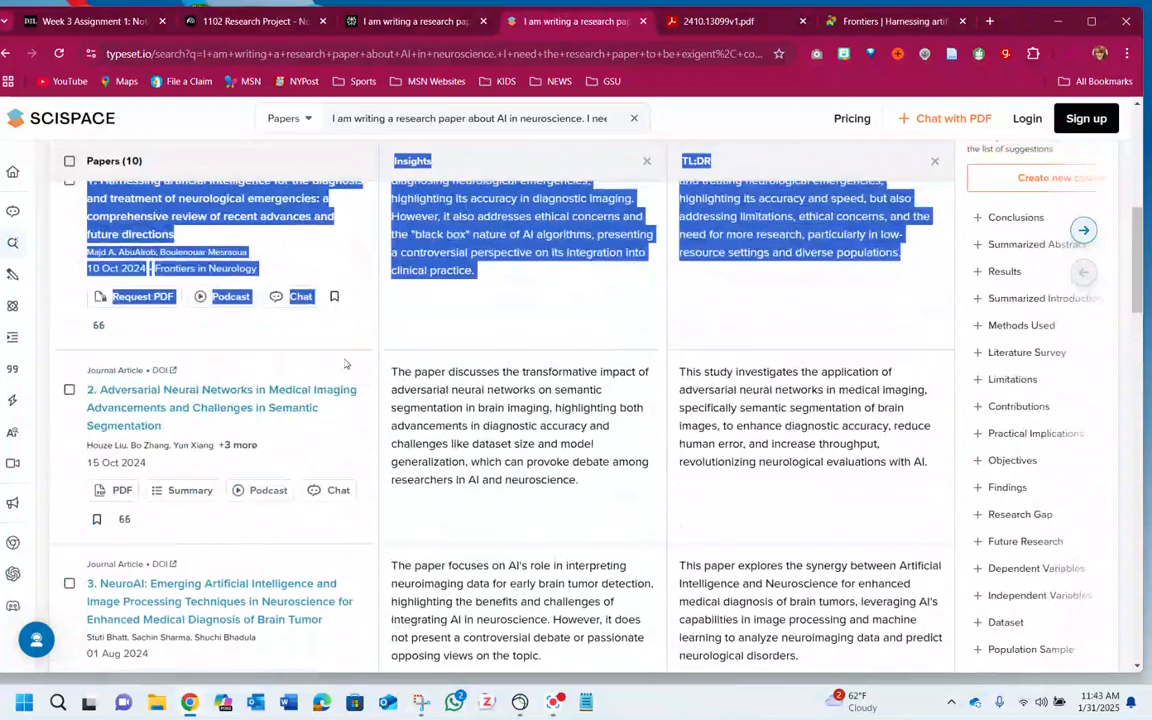
scroll(362, 435, "down", 3)
left_click(347, 423)
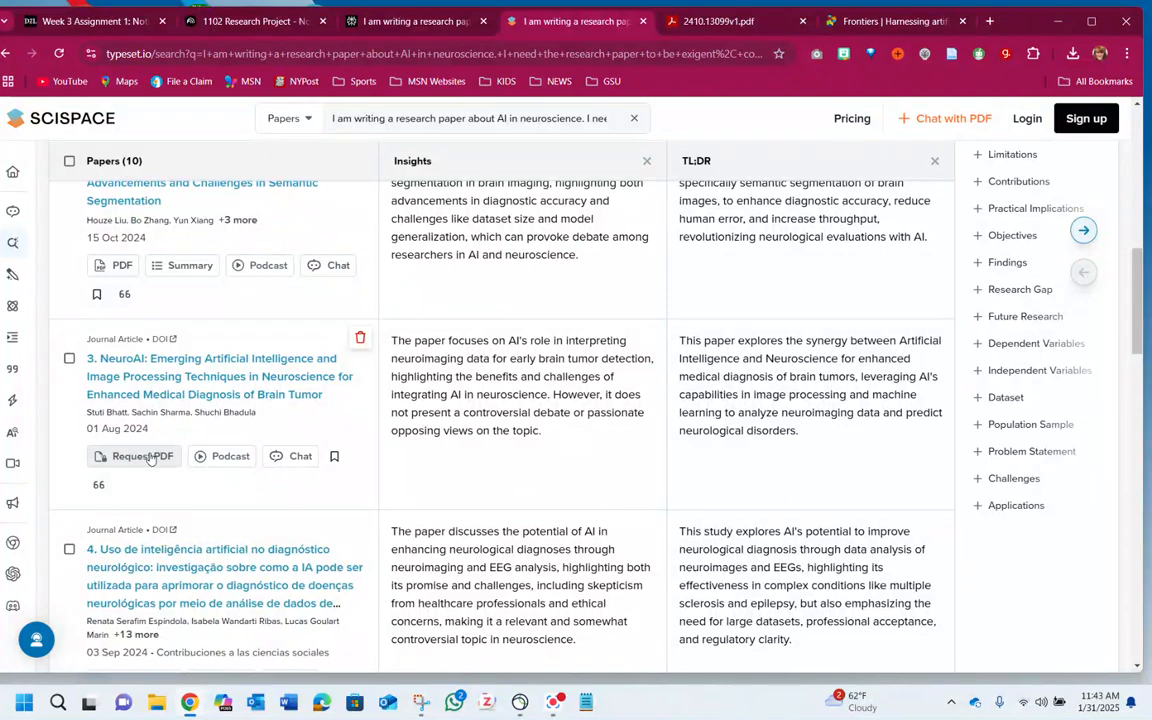
left_click(160, 341)
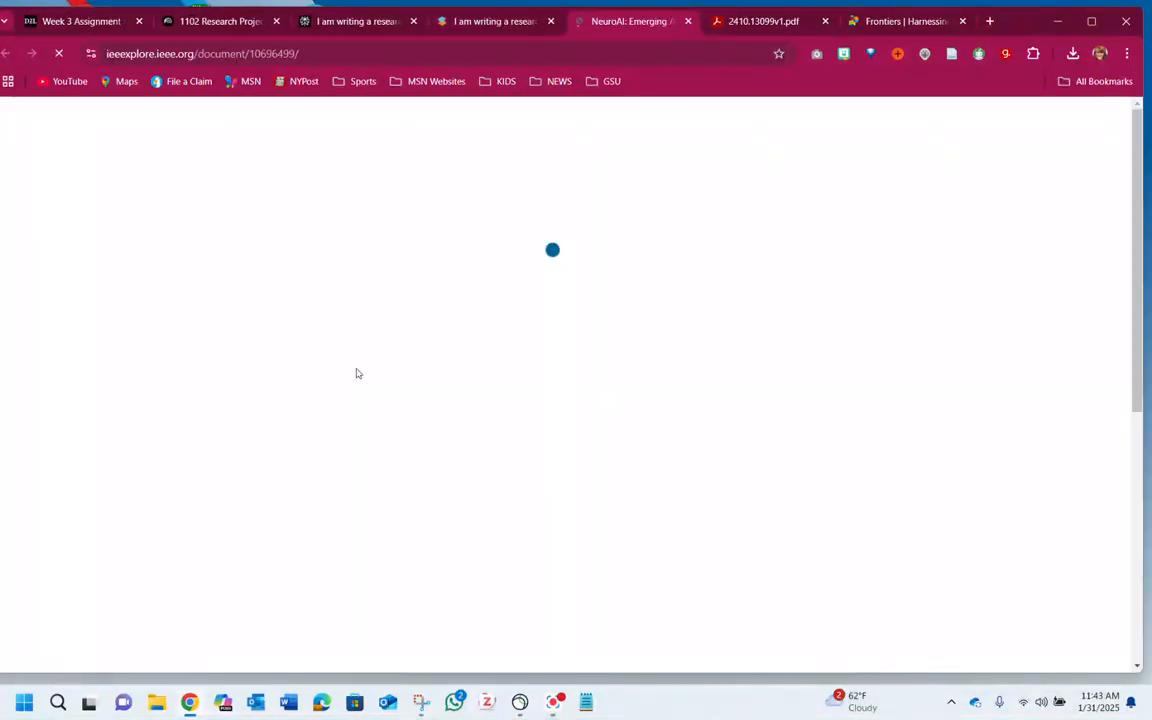
scroll(454, 460, "down", 3)
scroll(457, 456, "down", 10)
scroll(458, 458, "up", 5)
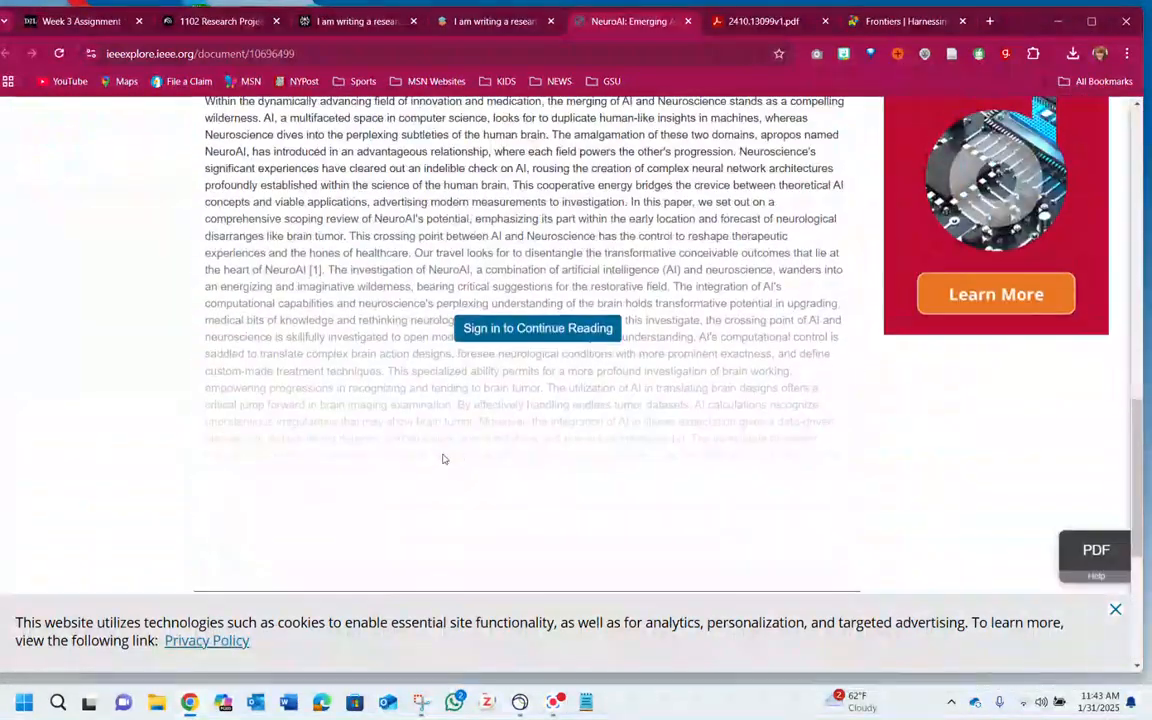
scroll(391, 460, "up", 5)
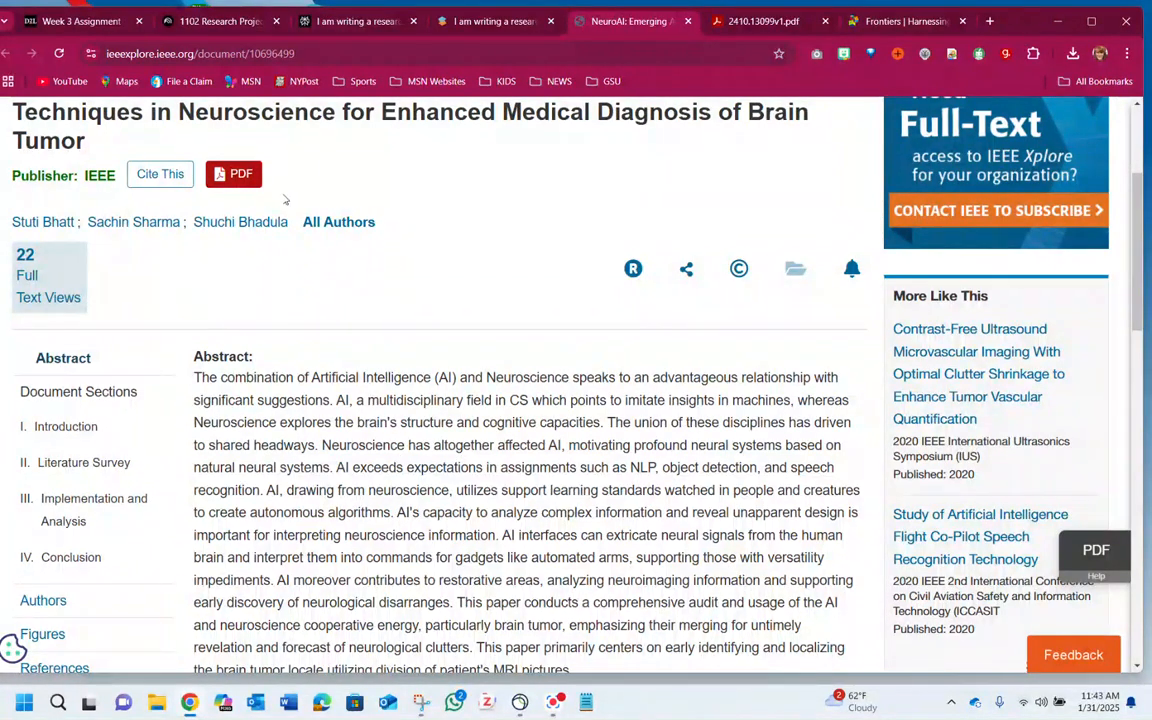
Request the paper's PDF on IEEE Xplore and get full-text access through the institution Georgia State University
left_click(236, 175)
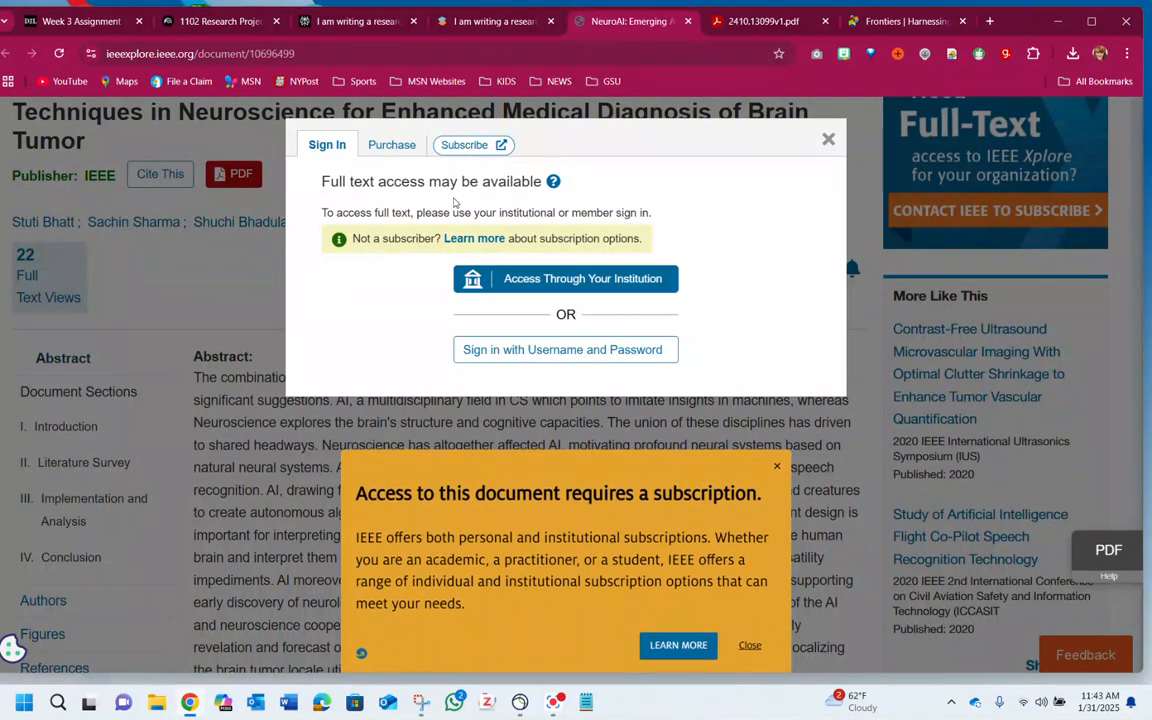
left_click(557, 283)
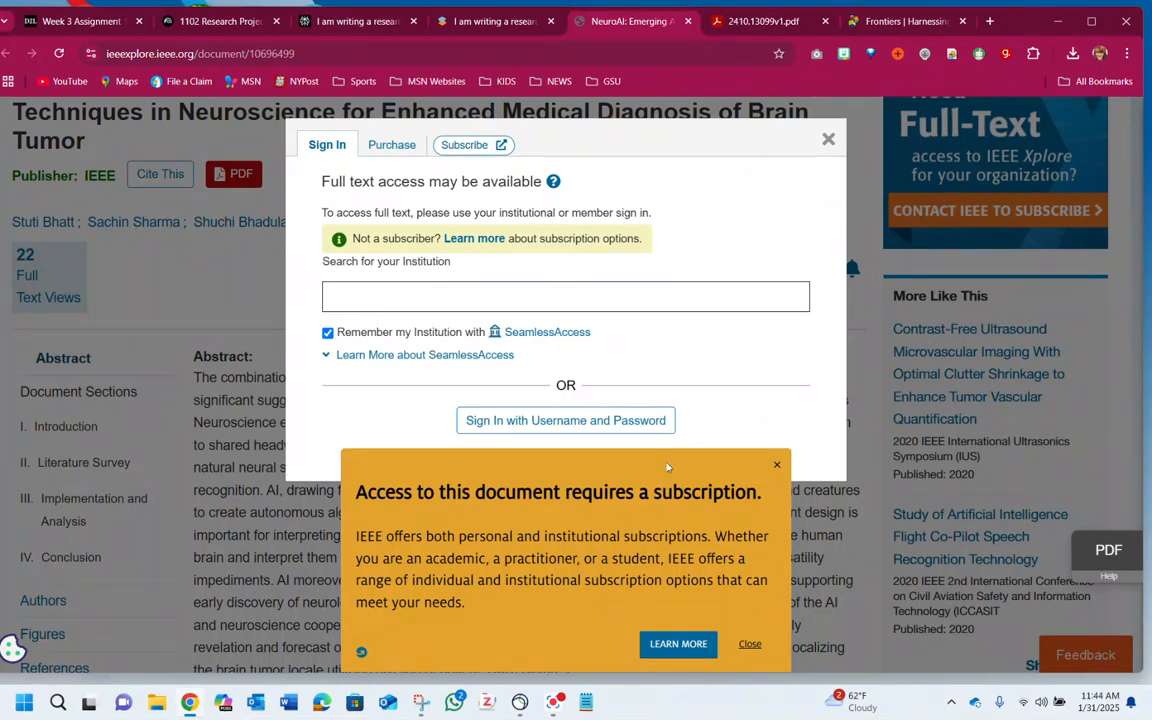
left_click(779, 467)
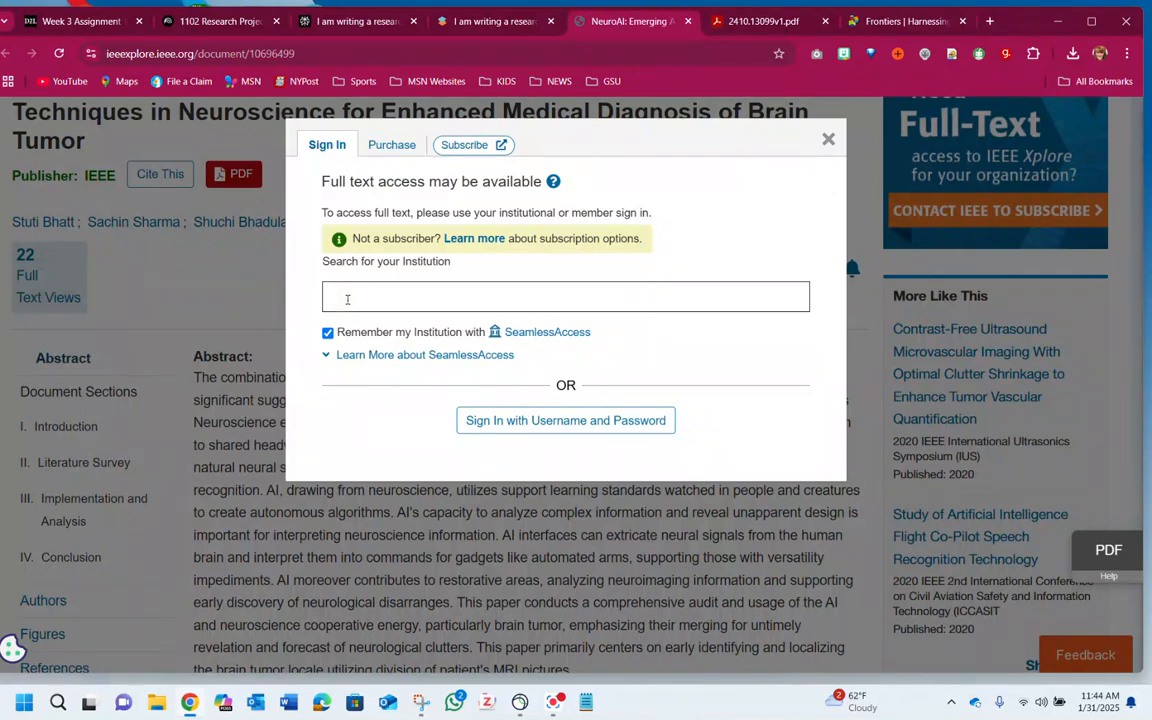
type("rg")
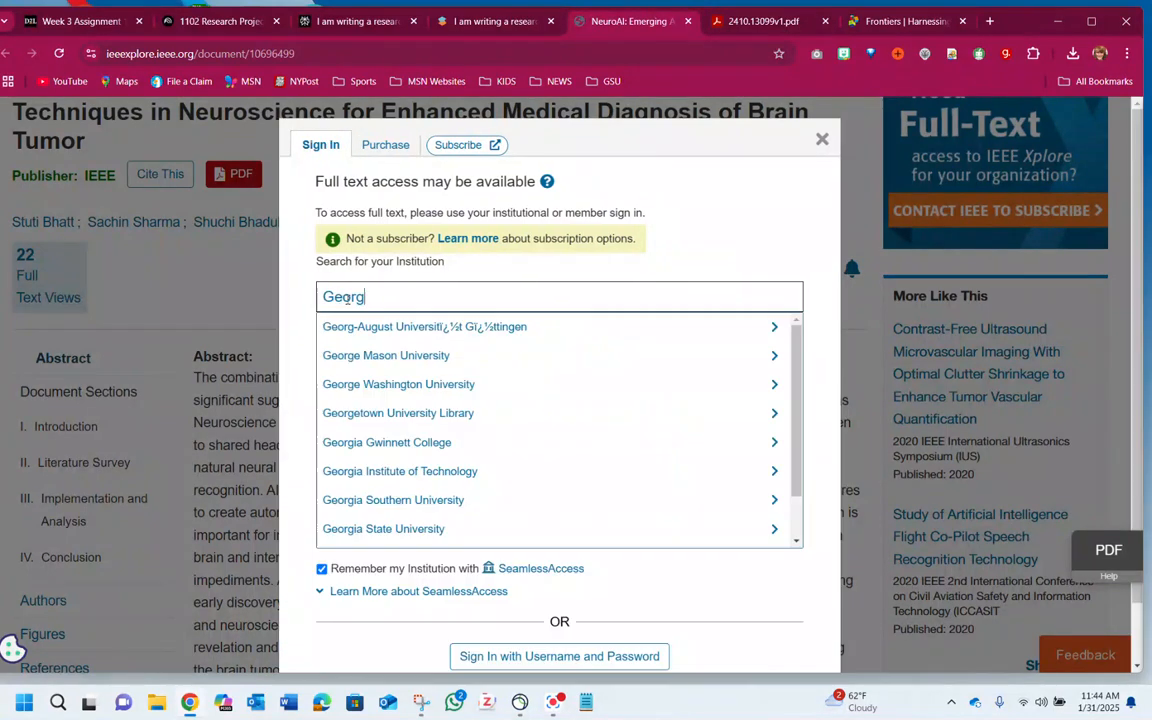
type("ia")
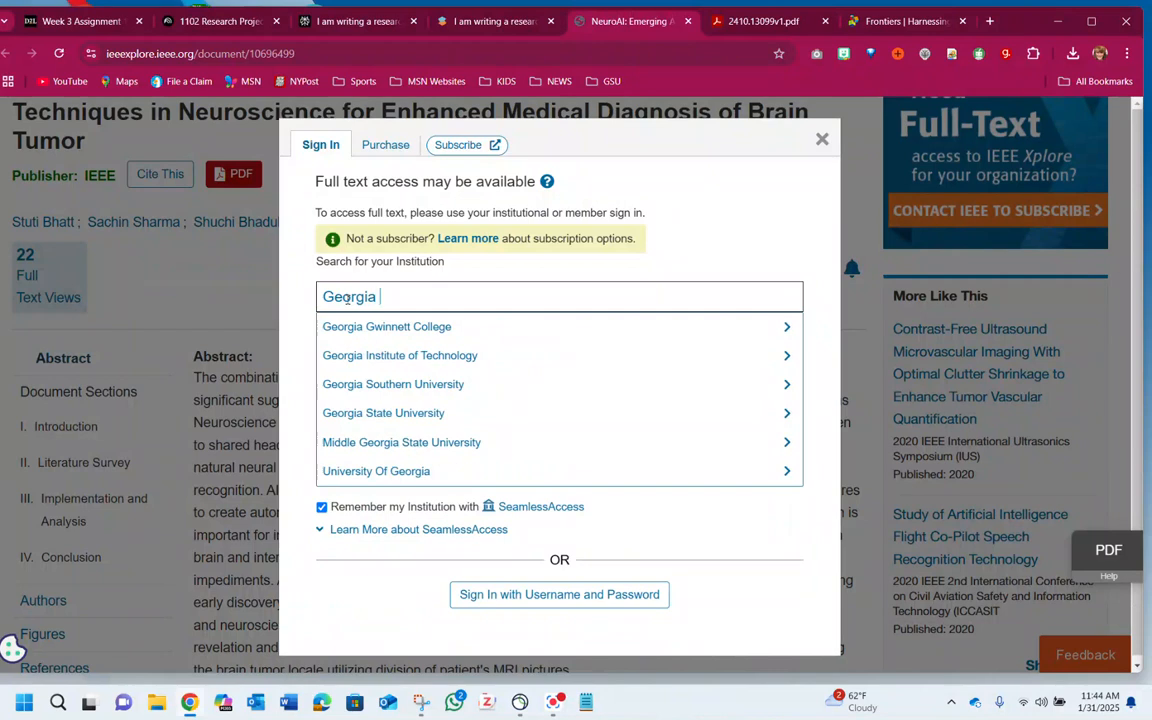
left_click(533, 414)
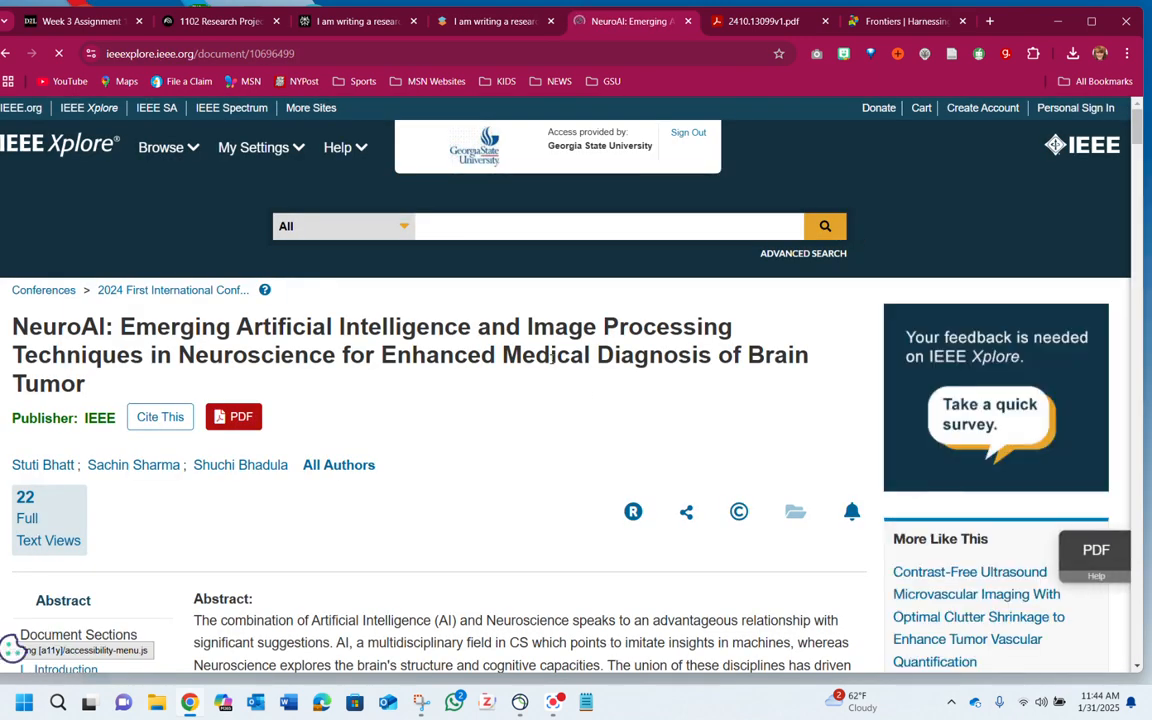
Skim the unlocked article, open its full PDF and save it to the Downloads folder under the suggested file name
scroll(583, 393, "down", 20)
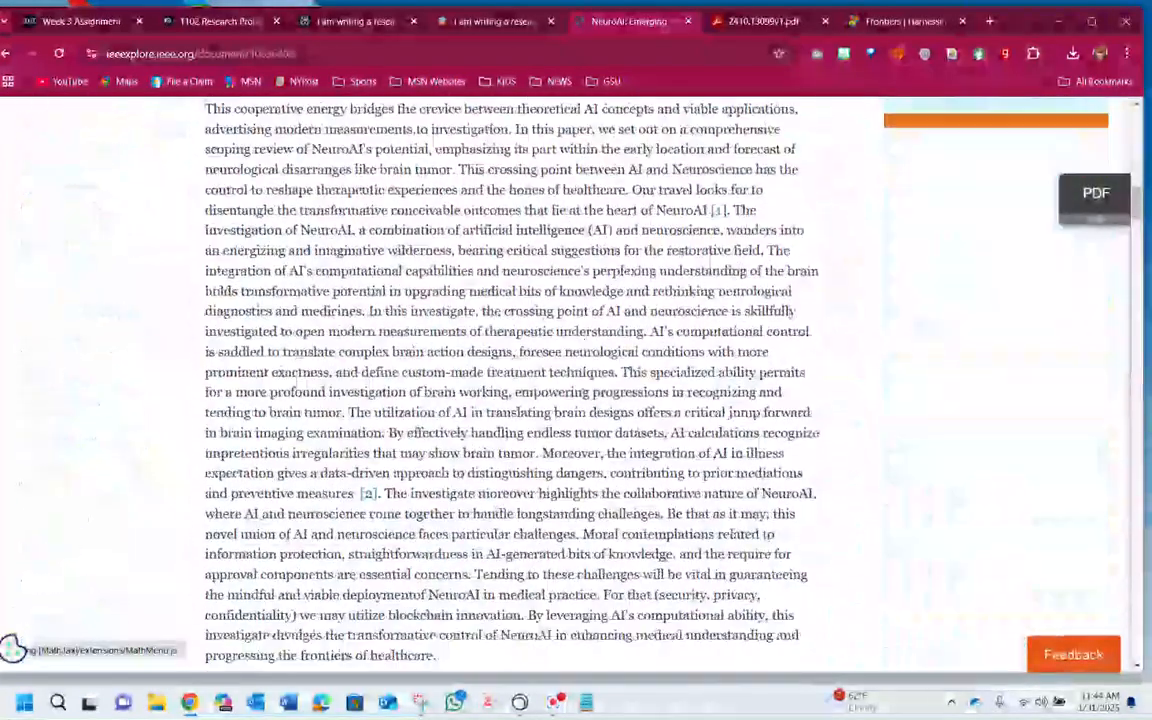
scroll(583, 393, "up", 20)
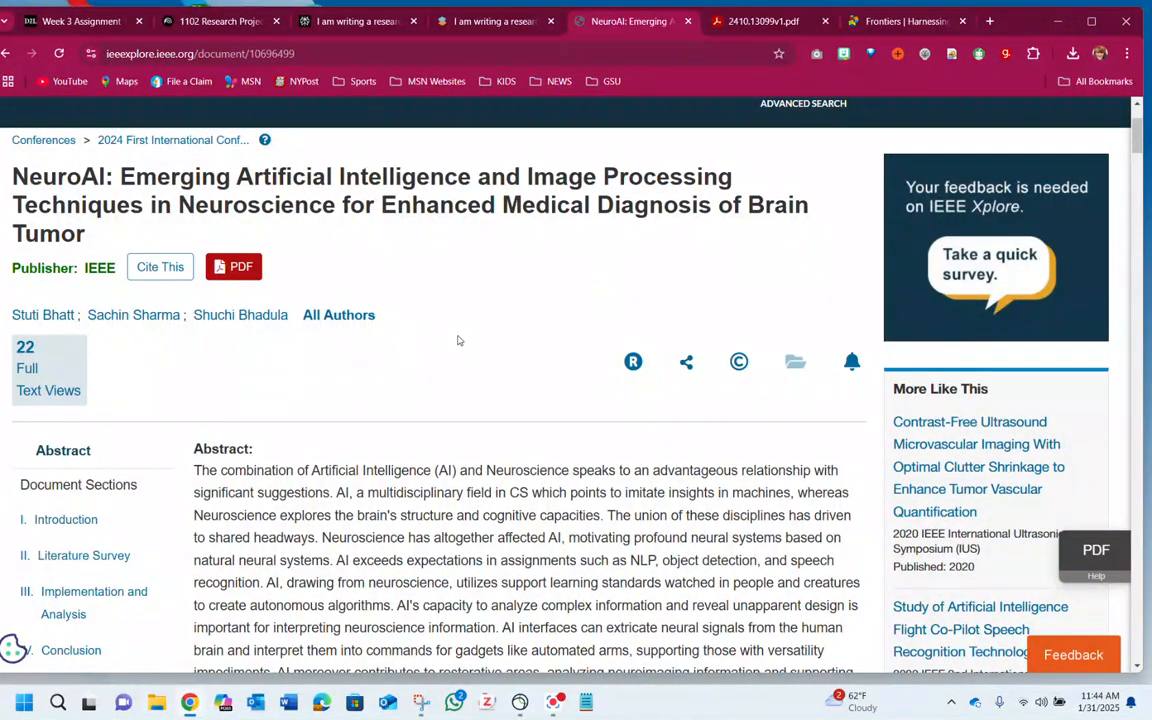
left_click(243, 268)
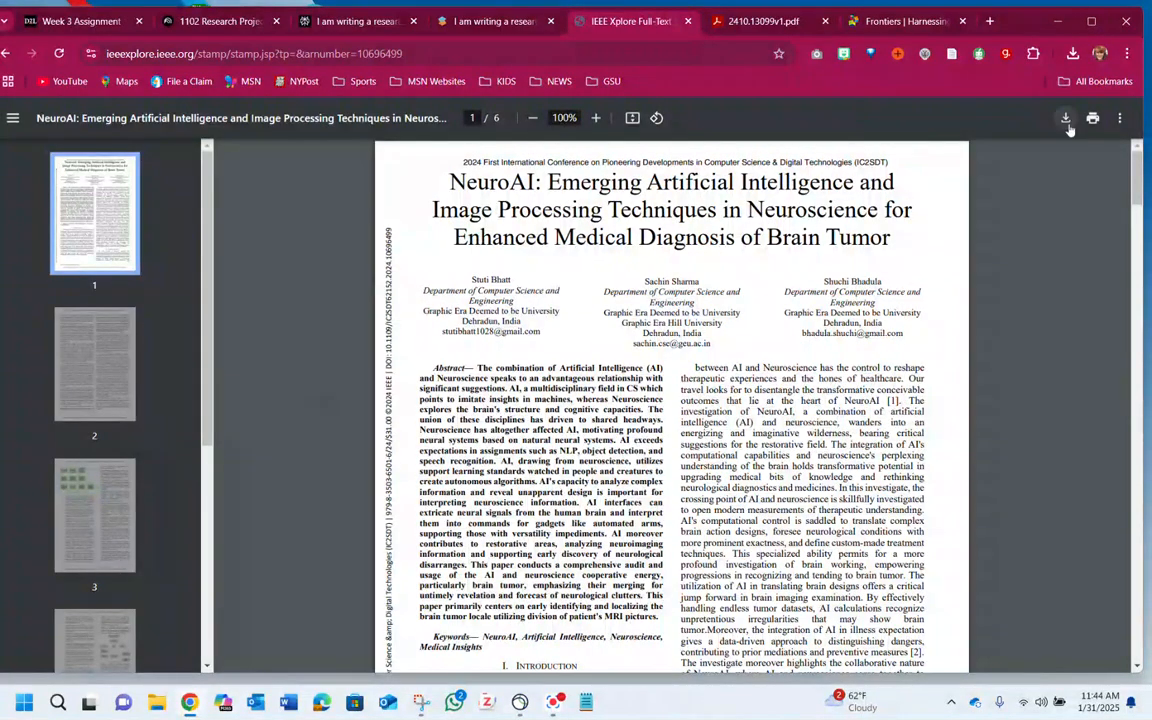
left_click(1066, 118)
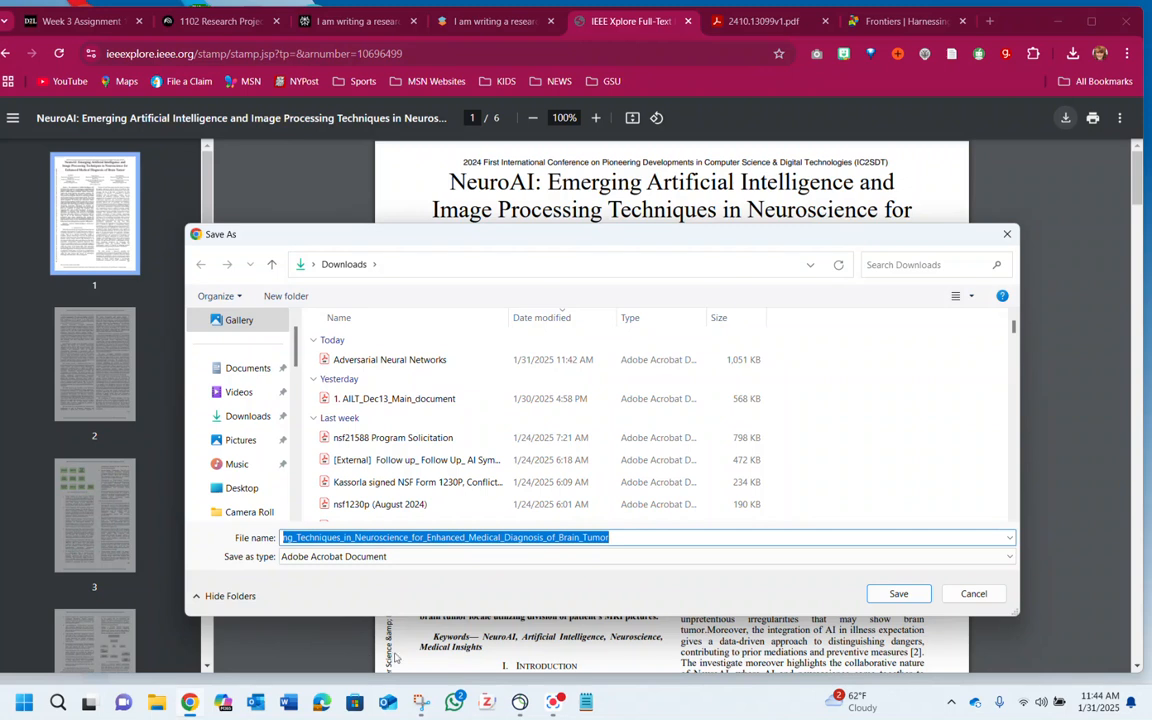
left_click_drag(514, 537, 247, 540)
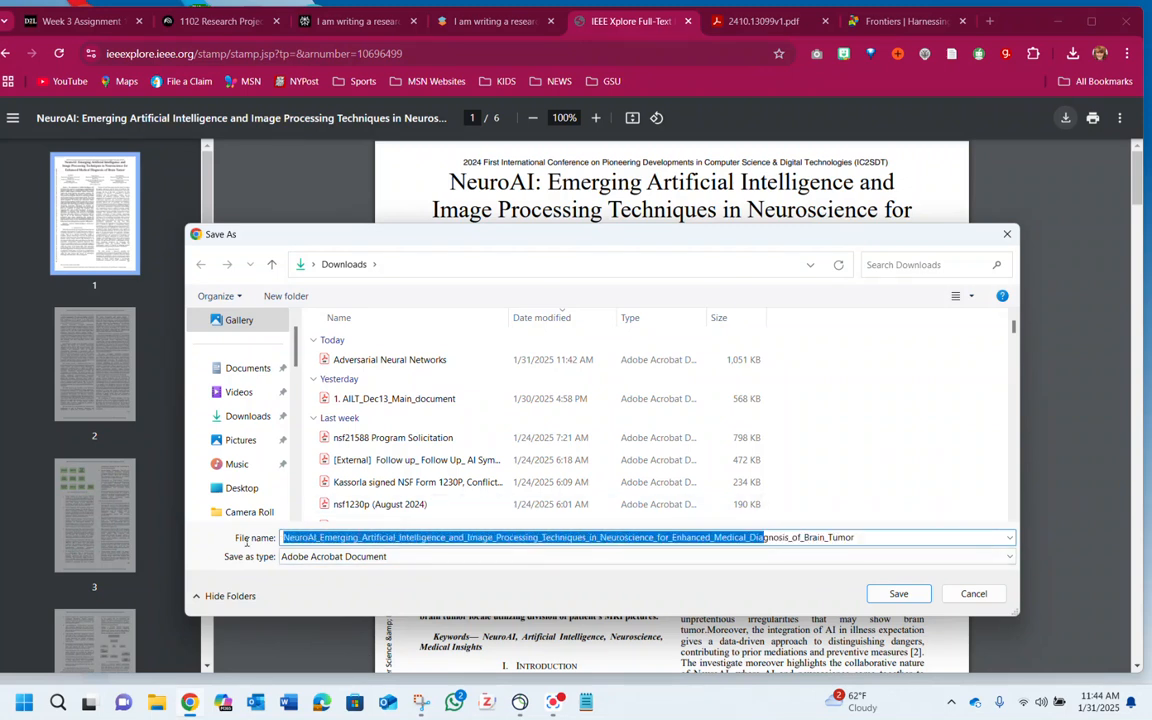
left_click(898, 594)
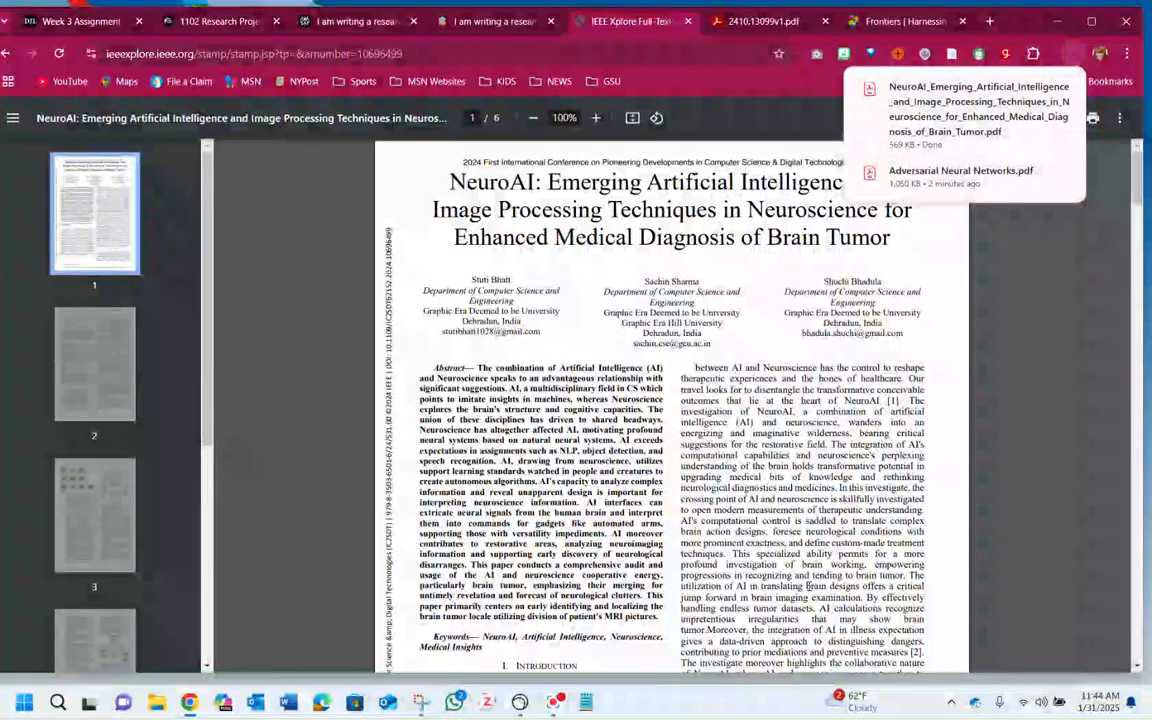
Upload the NeuroAI PDF from Downloads as a source in the 1102 Research Project notebook in NotebookLM
left_click(205, 20)
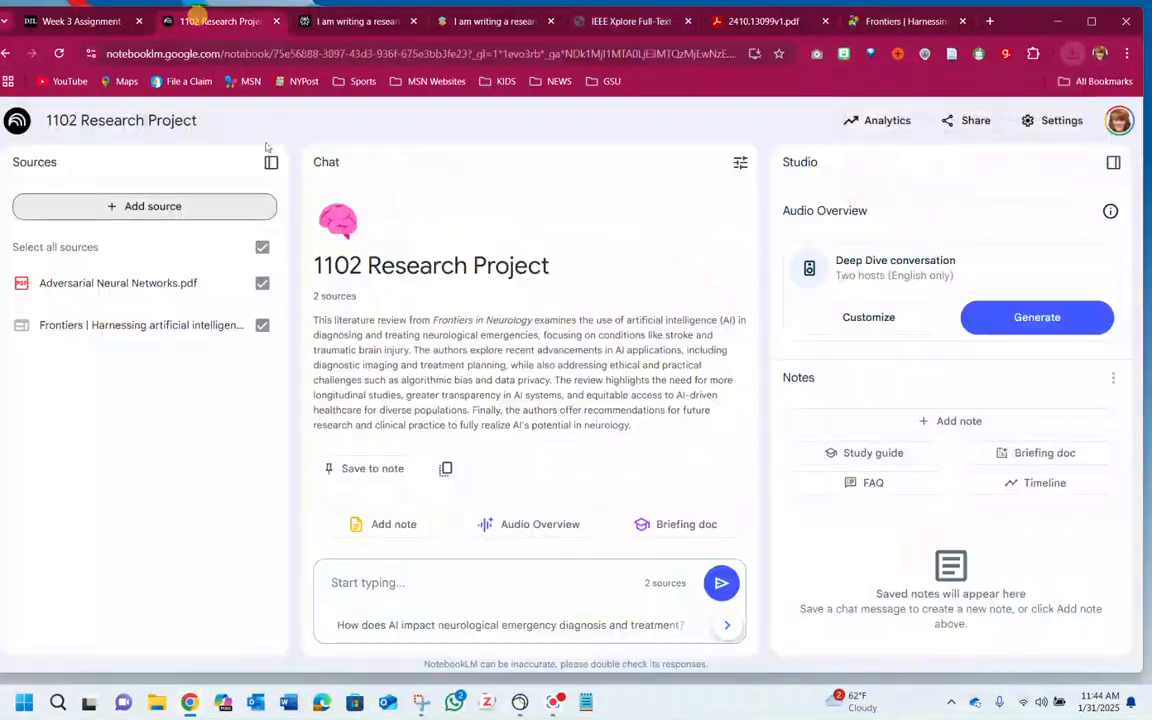
left_click(150, 210)
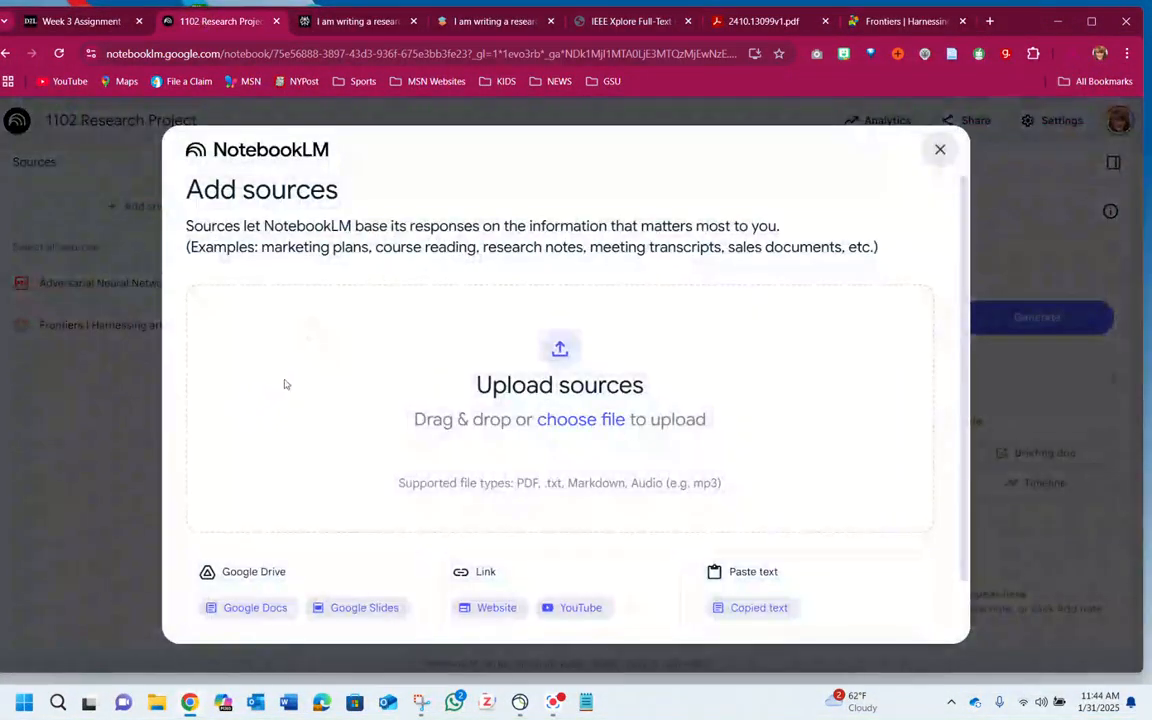
left_click(562, 421)
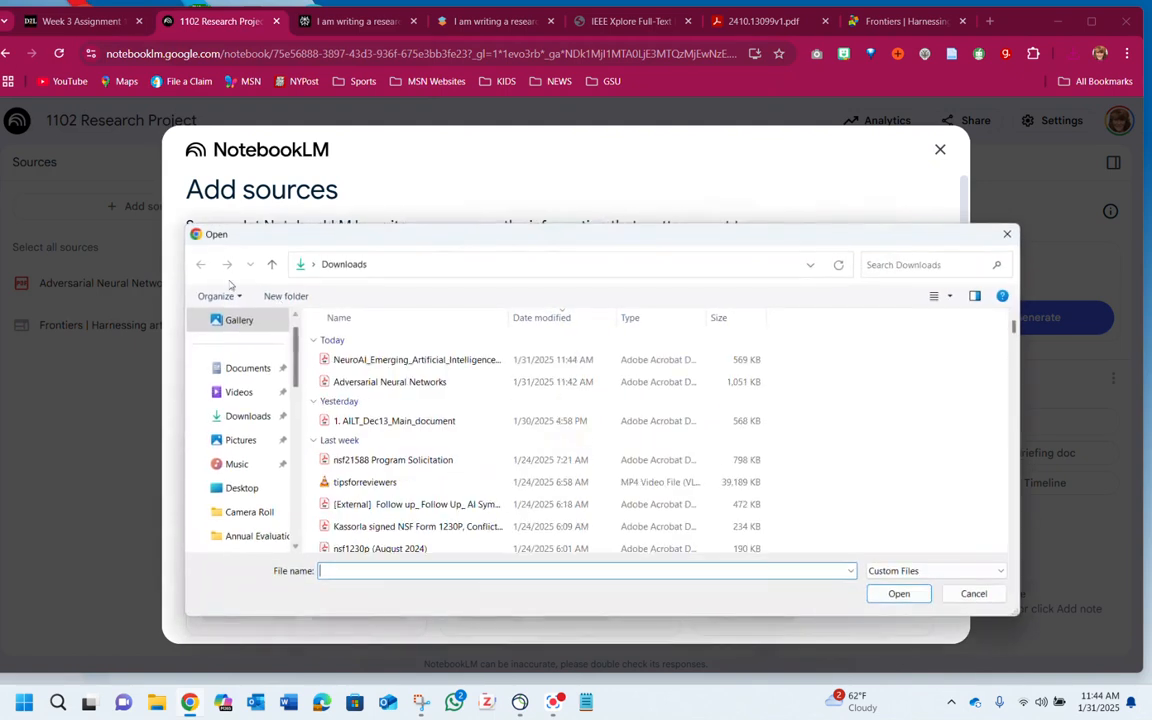
left_click(357, 362)
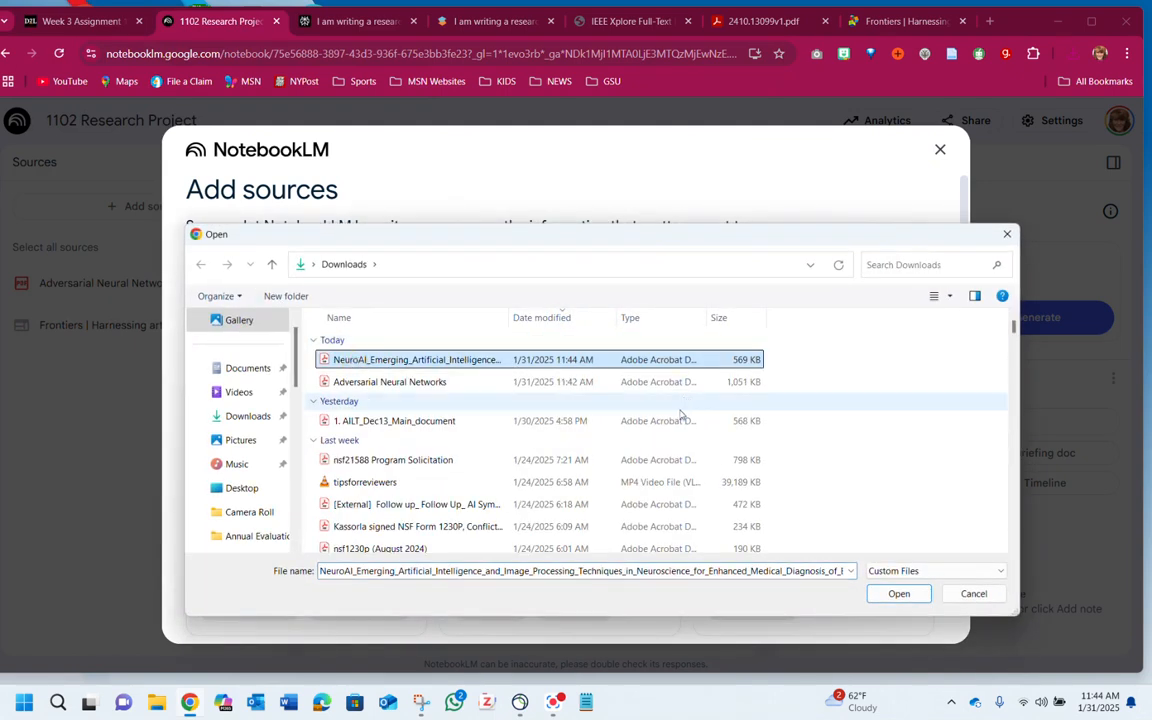
left_click(898, 593)
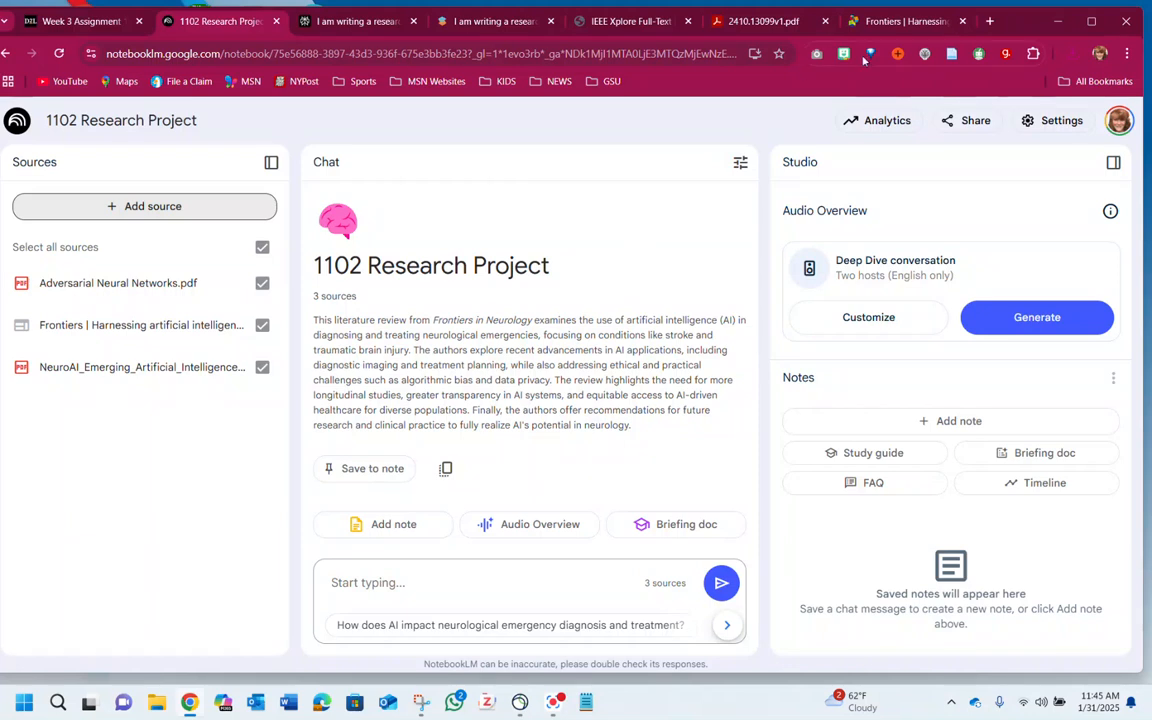
left_click(988, 20)
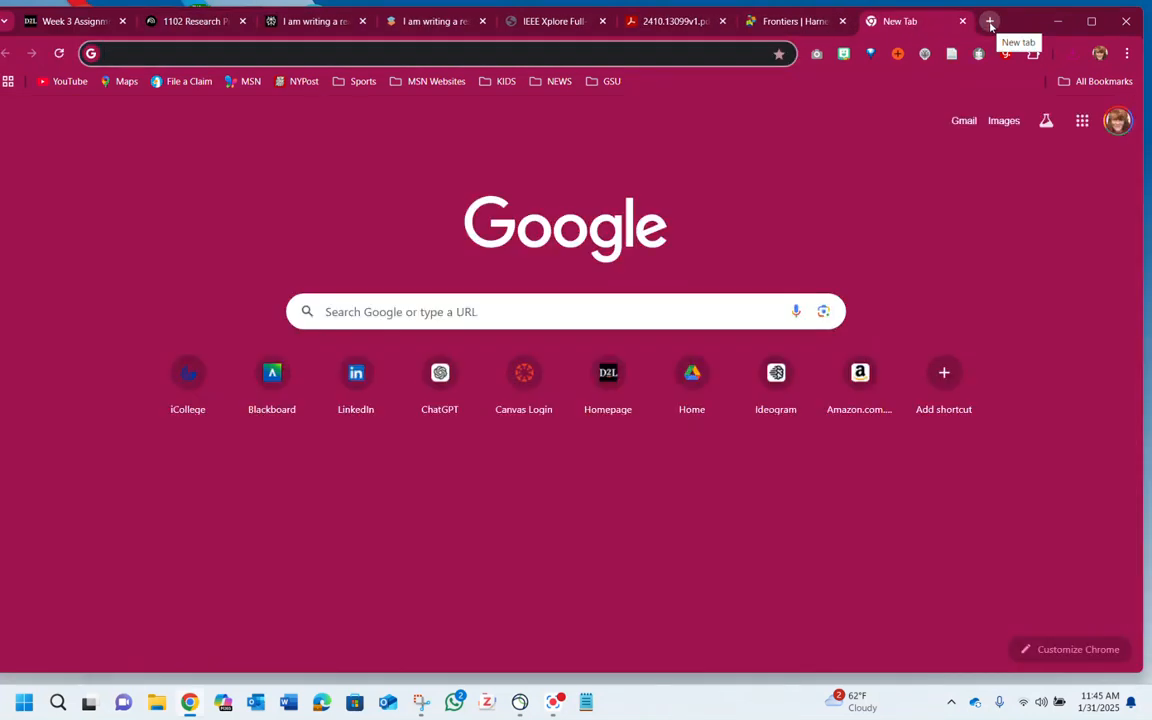
type("ne")
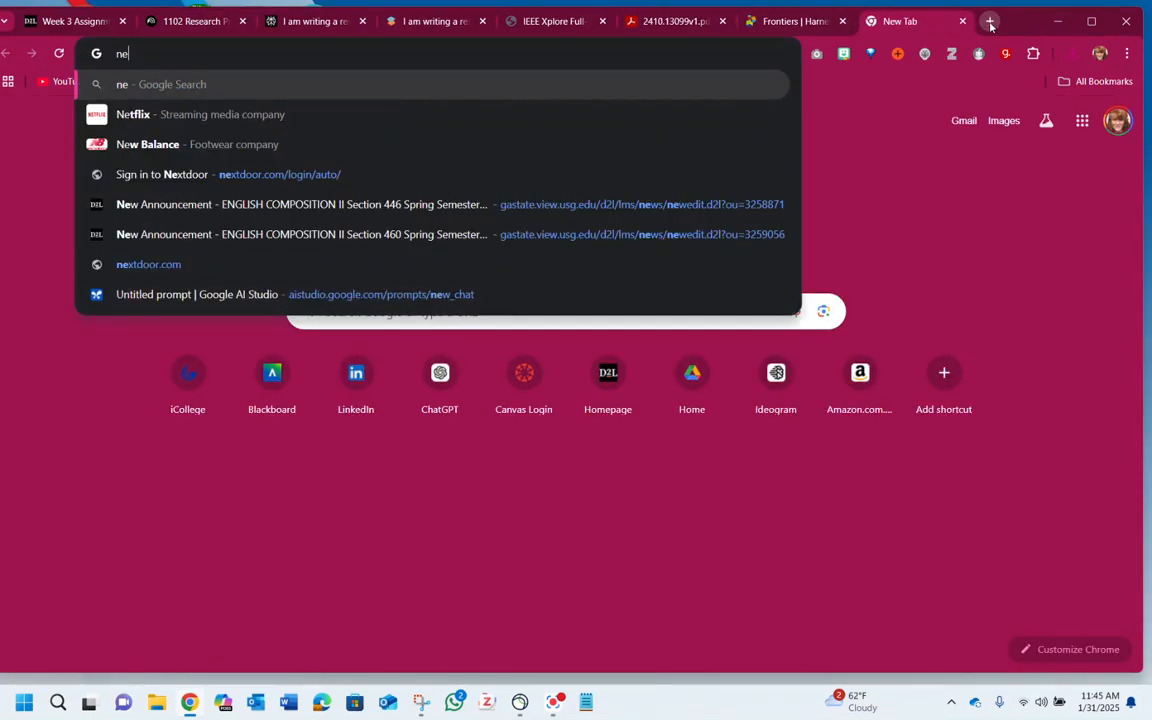
type("u")
left_click(990, 21)
type("ro")
Search Google for "Neurological imaging and AI" in a new browser tab
left_click(990, 21)
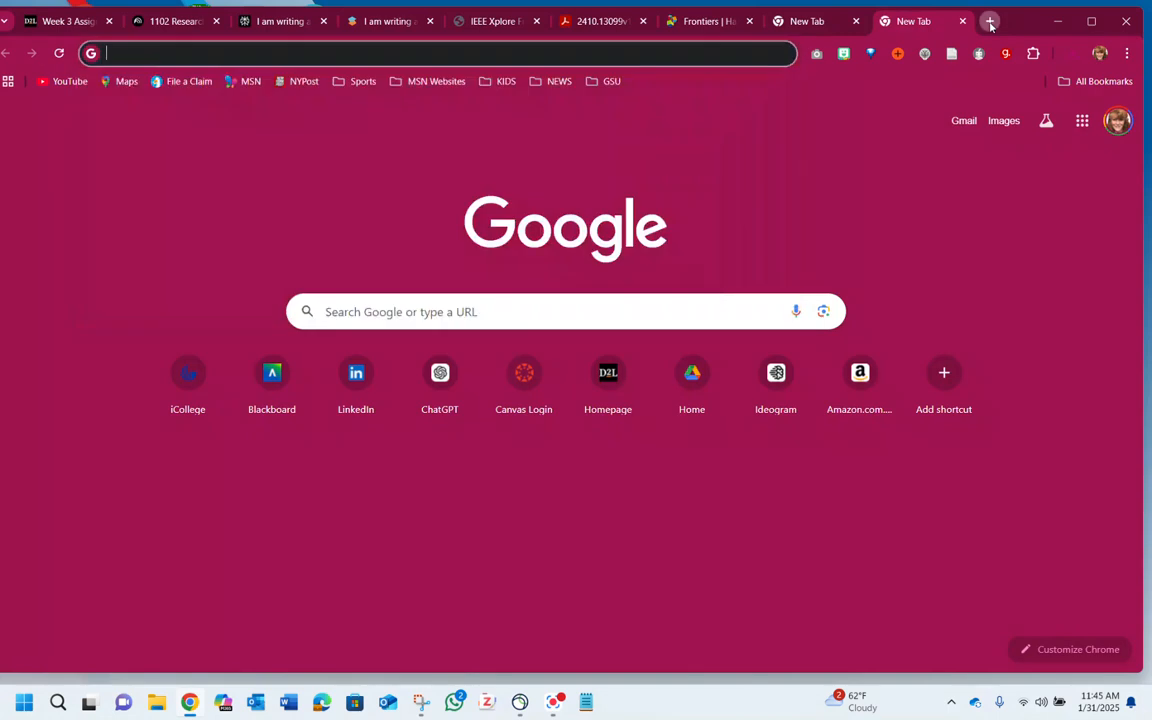
type("Neurological ")
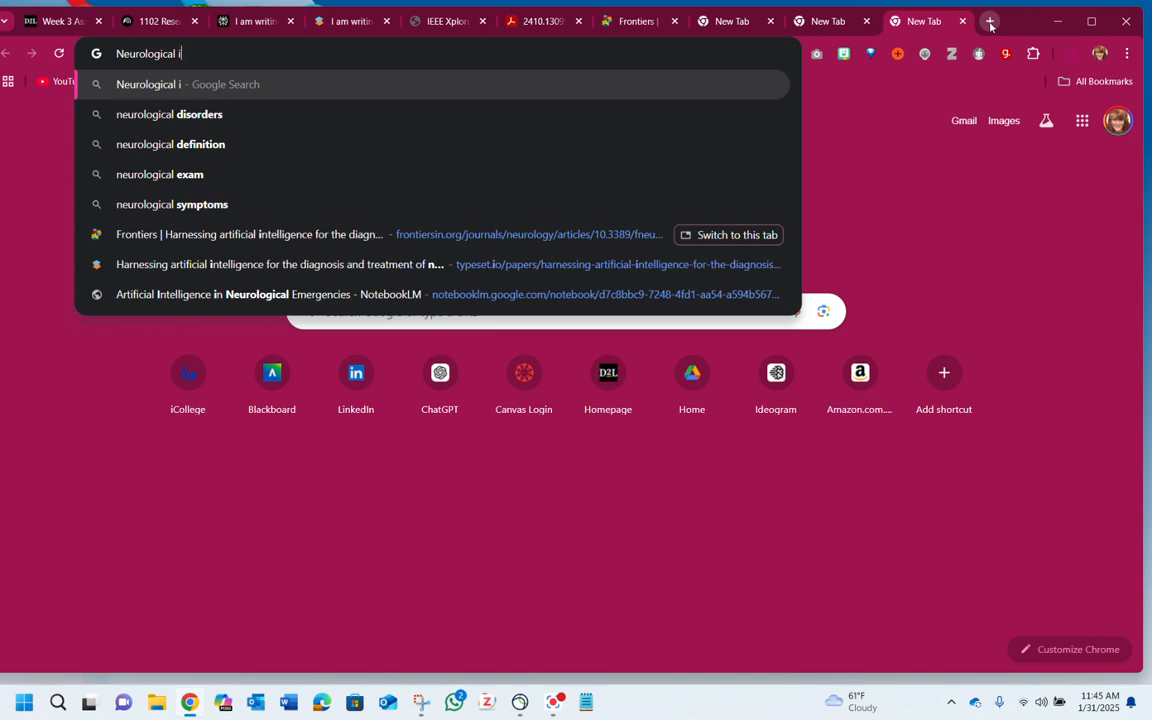
type("imaging and AI")
key("Return")
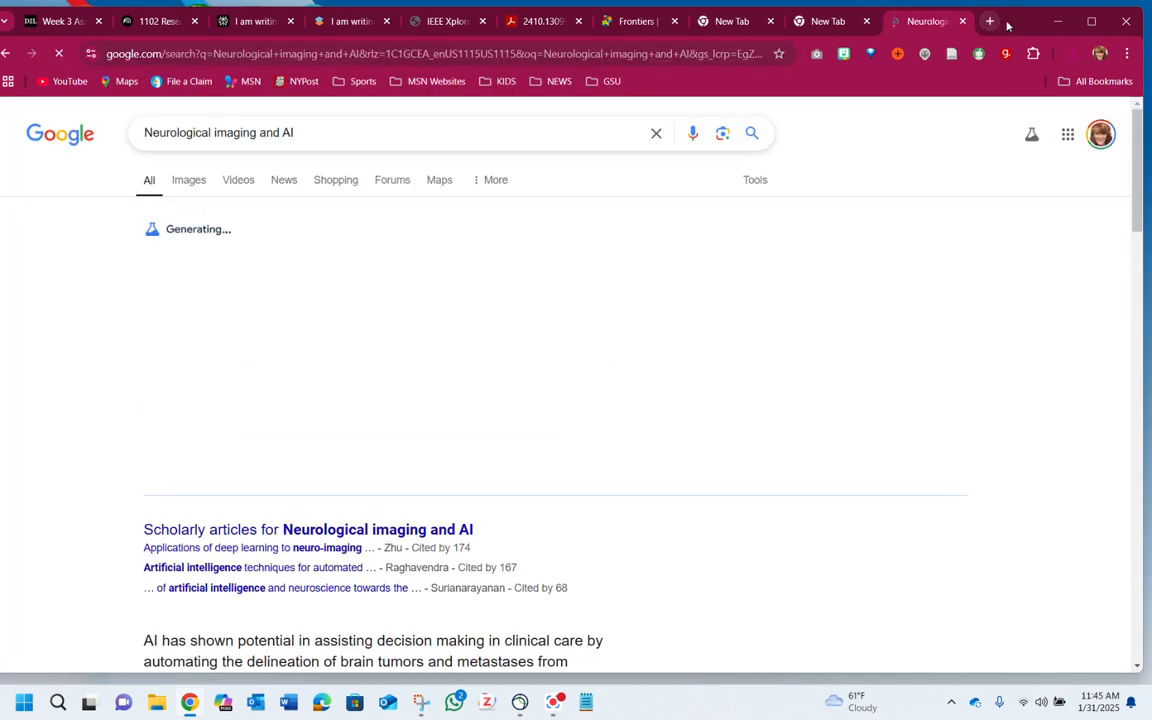
Open the PMC article "Artificial intelligence for molecular neuroimaging" from the results and skim its sections, abstract and publication details
scroll(70, 463, "down", 3)
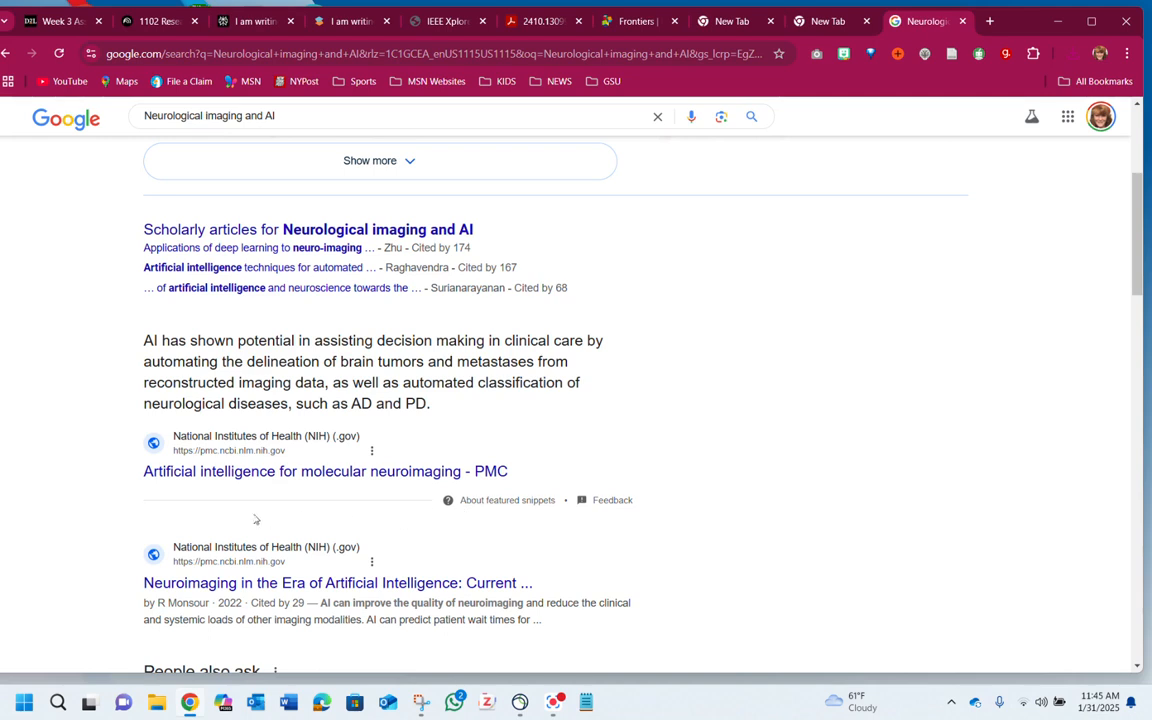
left_click(416, 472)
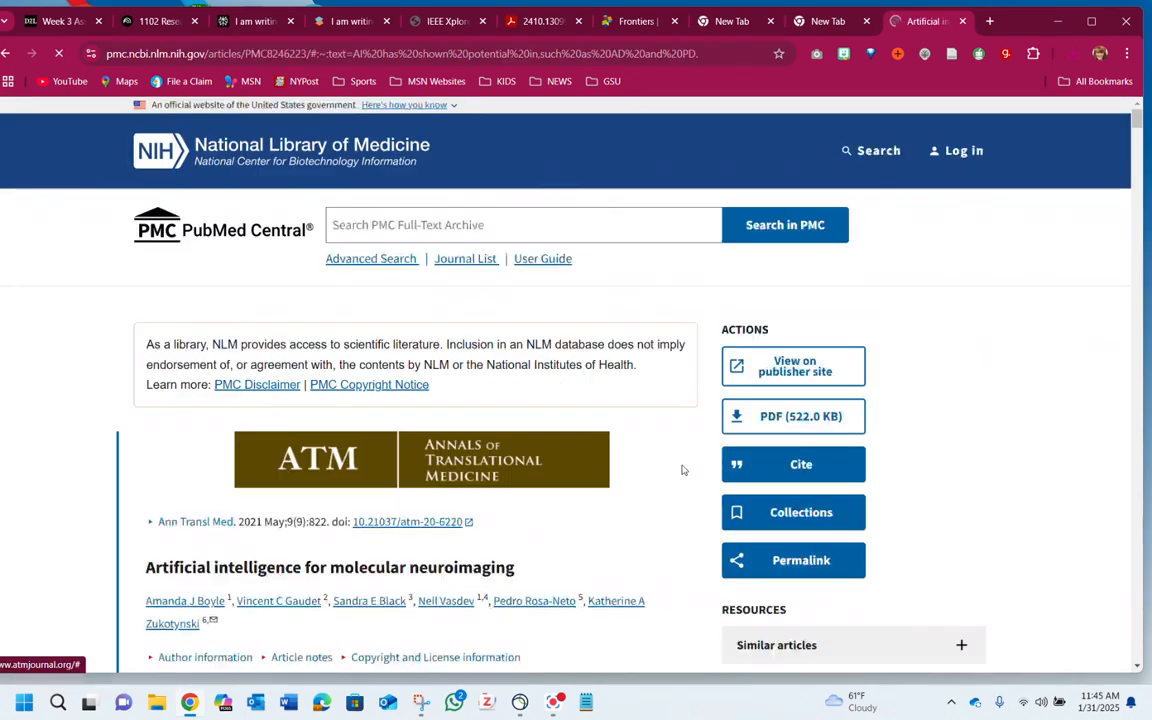
scroll(612, 431, "down", 8)
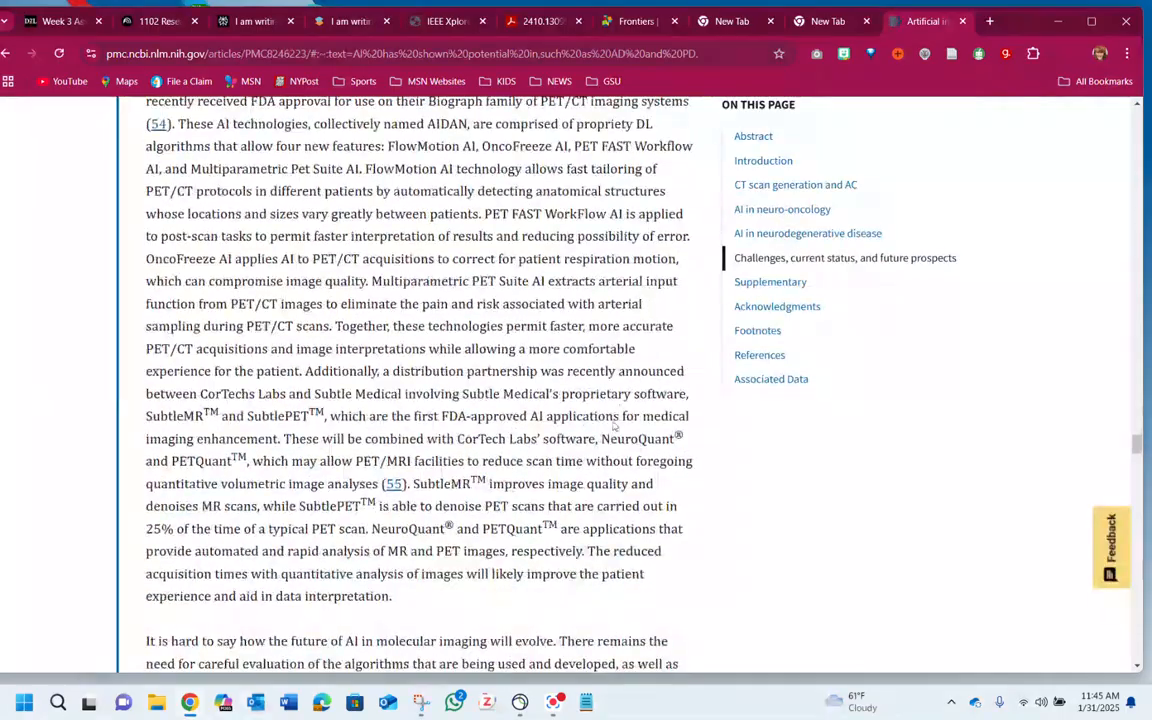
scroll(621, 390, "up", 16)
scroll(627, 369, "up", 15)
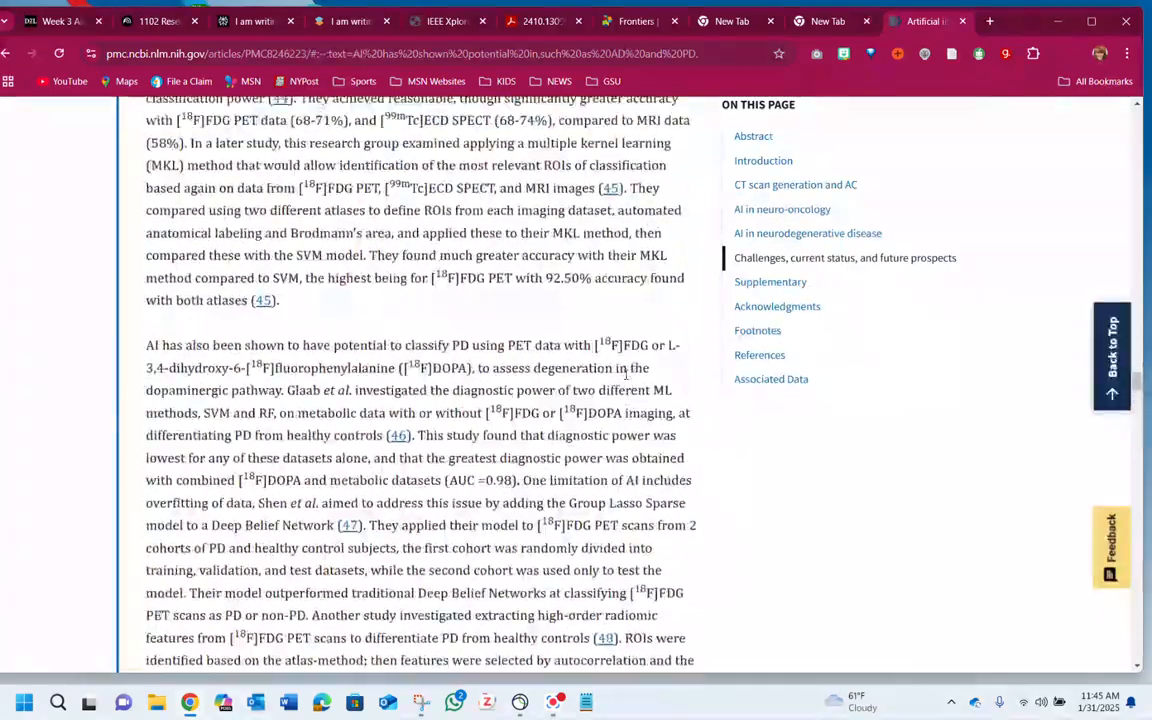
scroll(617, 381, "up", 15)
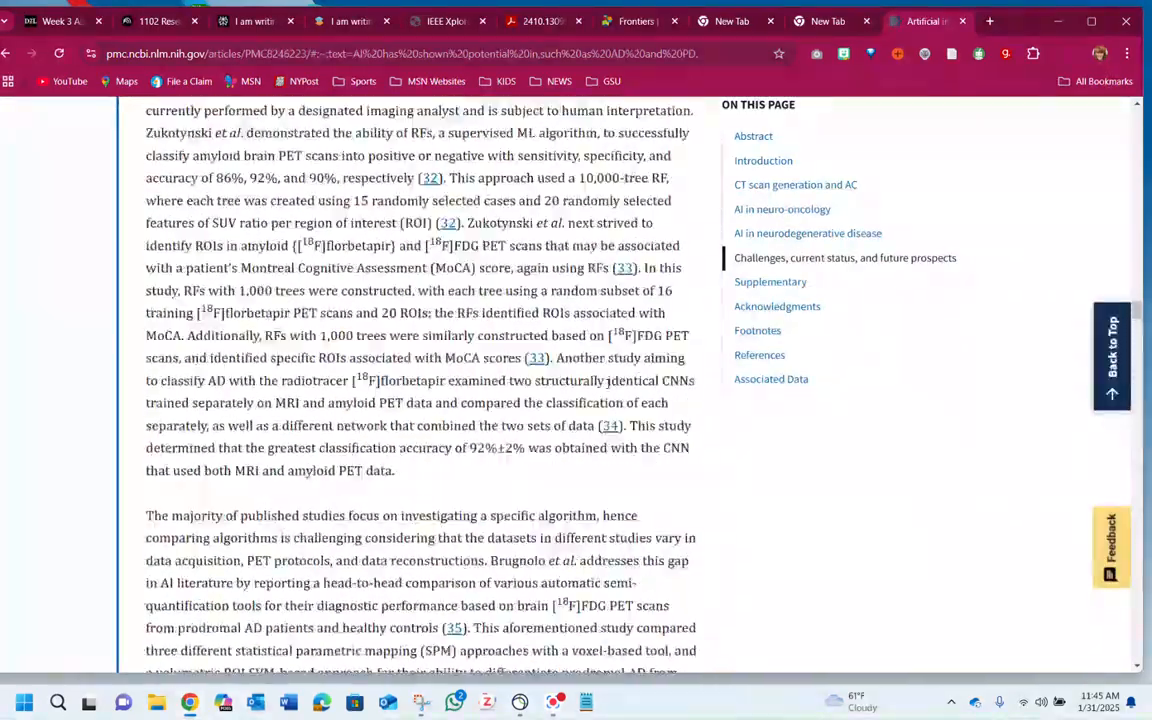
scroll(420, 385, "up", 20)
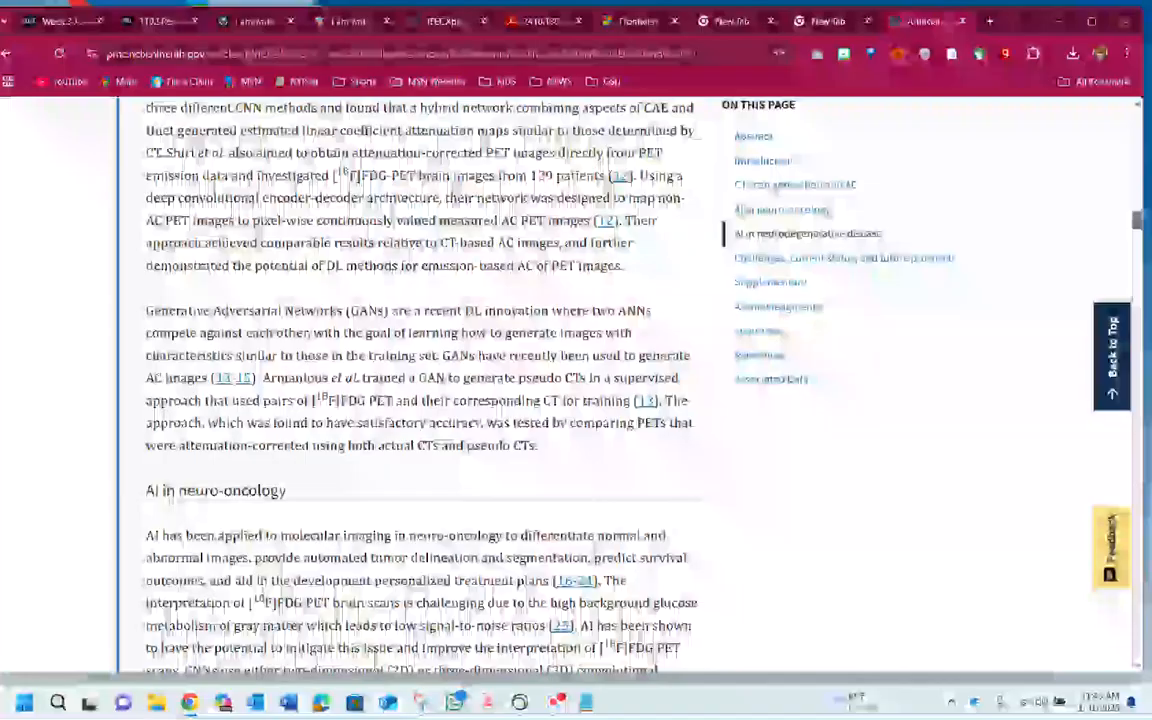
scroll(148, 478, "down", 4)
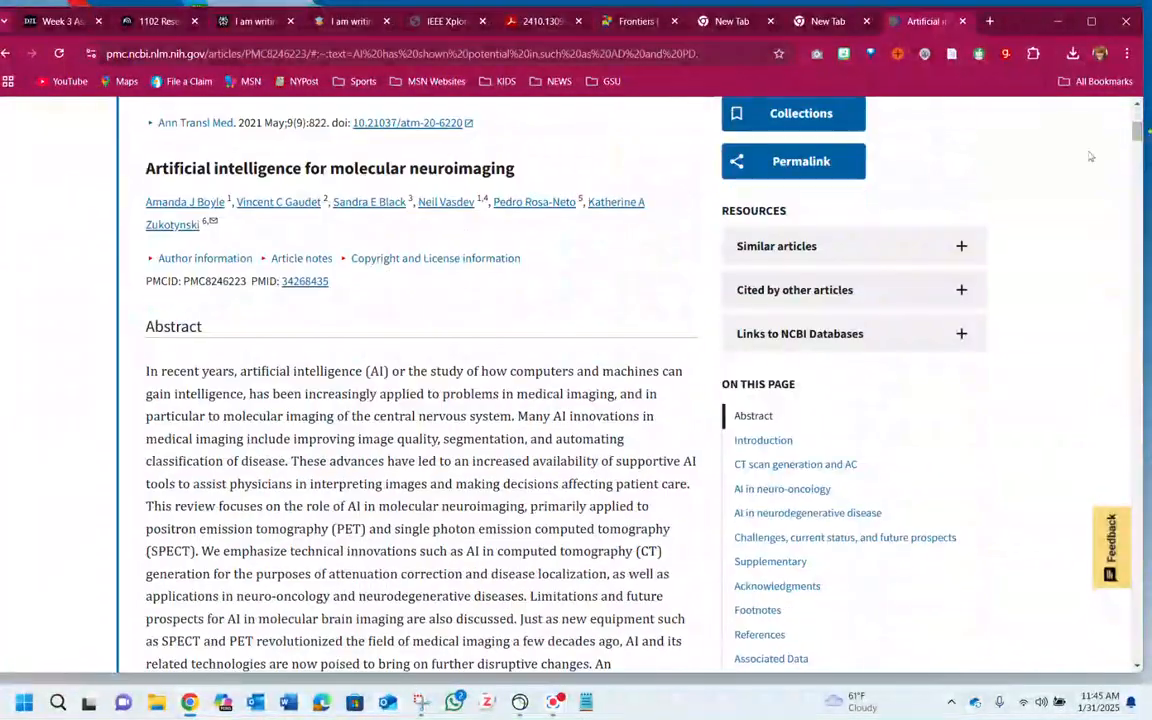
scroll(420, 480, "up", 4)
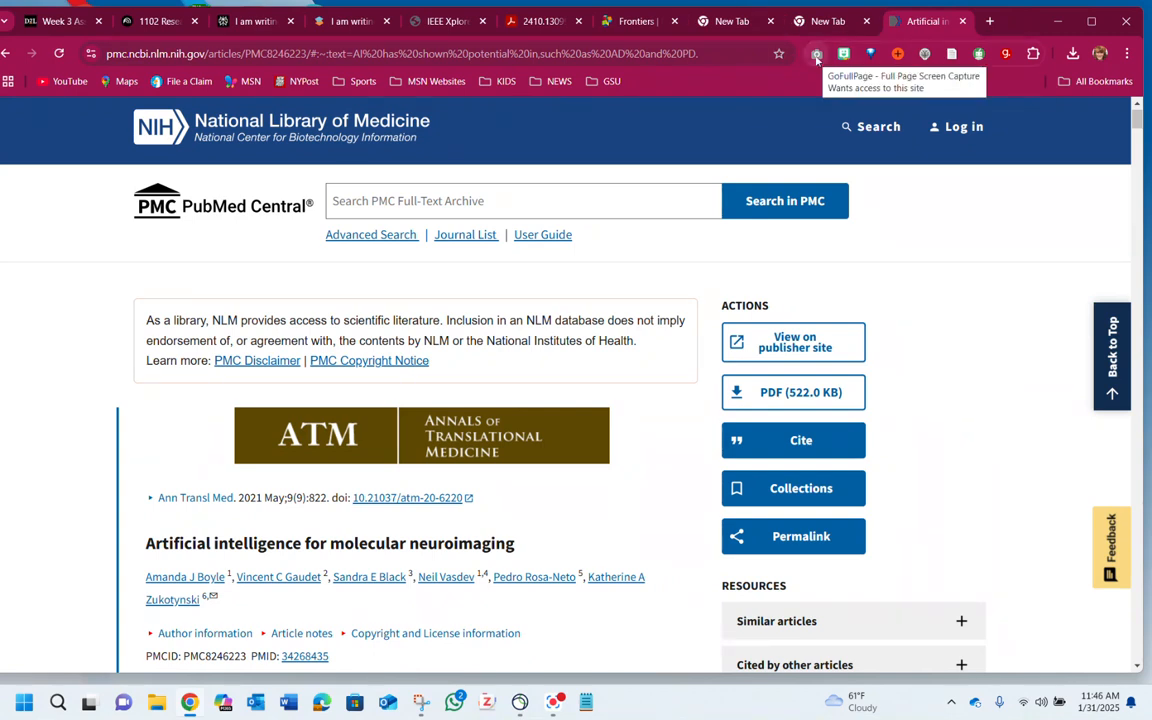
Search Google for "go full page" in a new browser tab, view the GoFullPage website and close it again
left_click(990, 21)
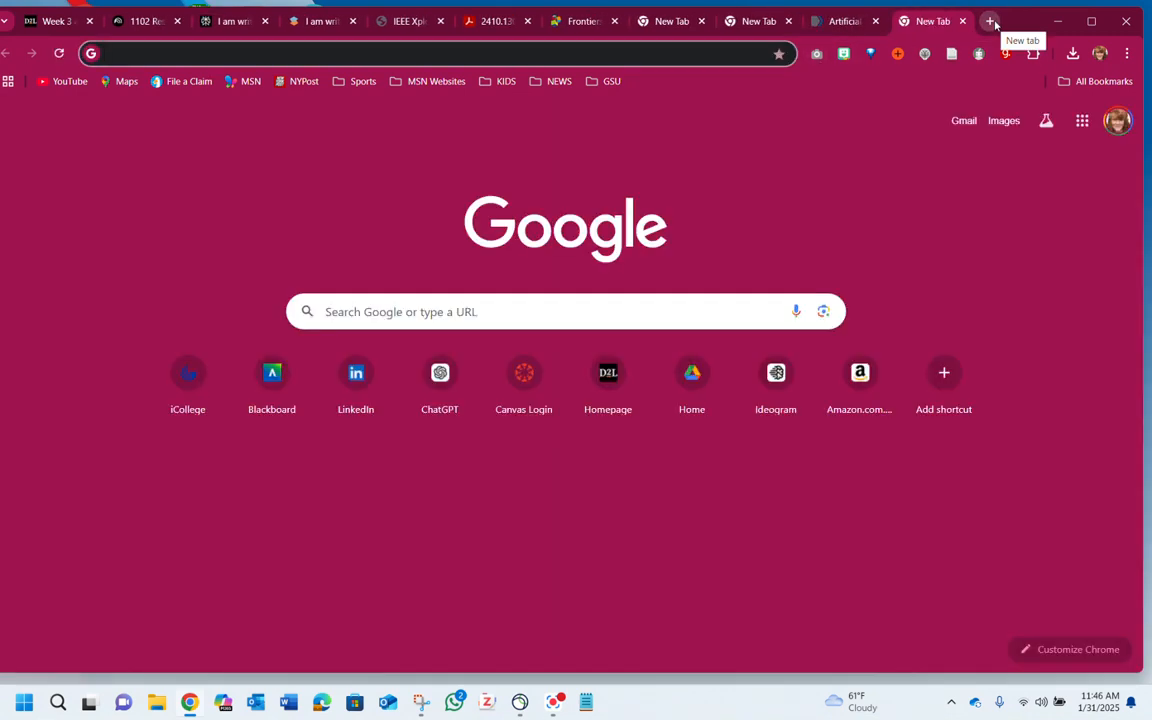
type("go full page")
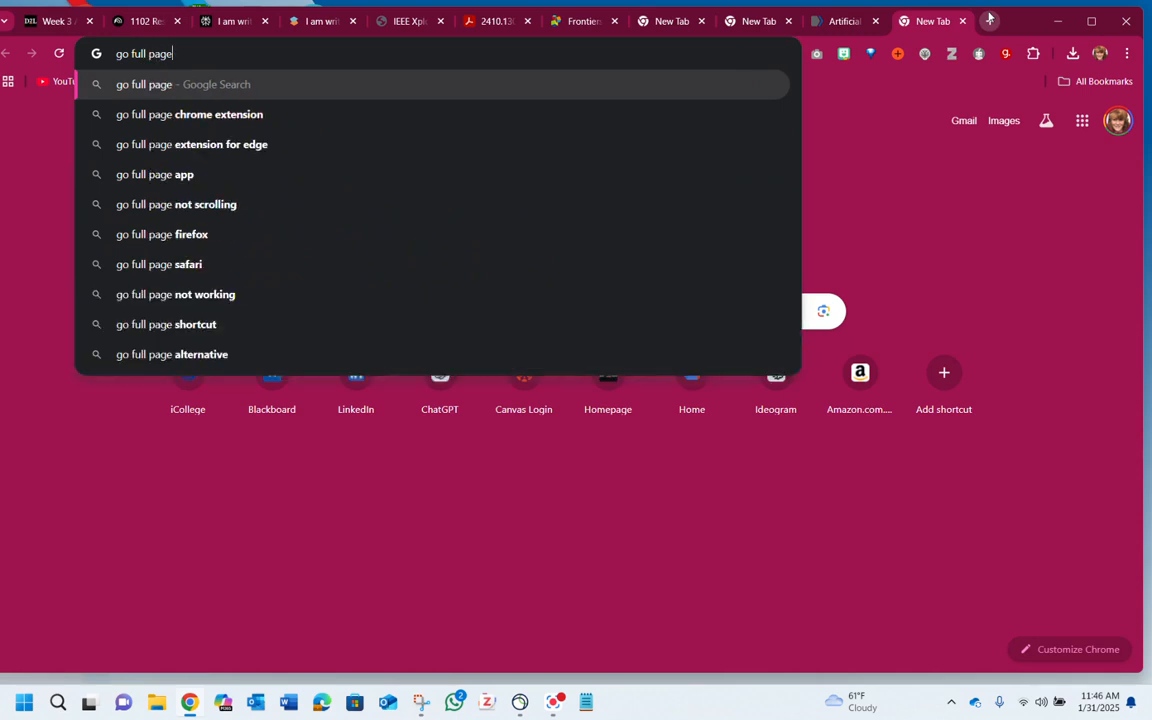
key("Return")
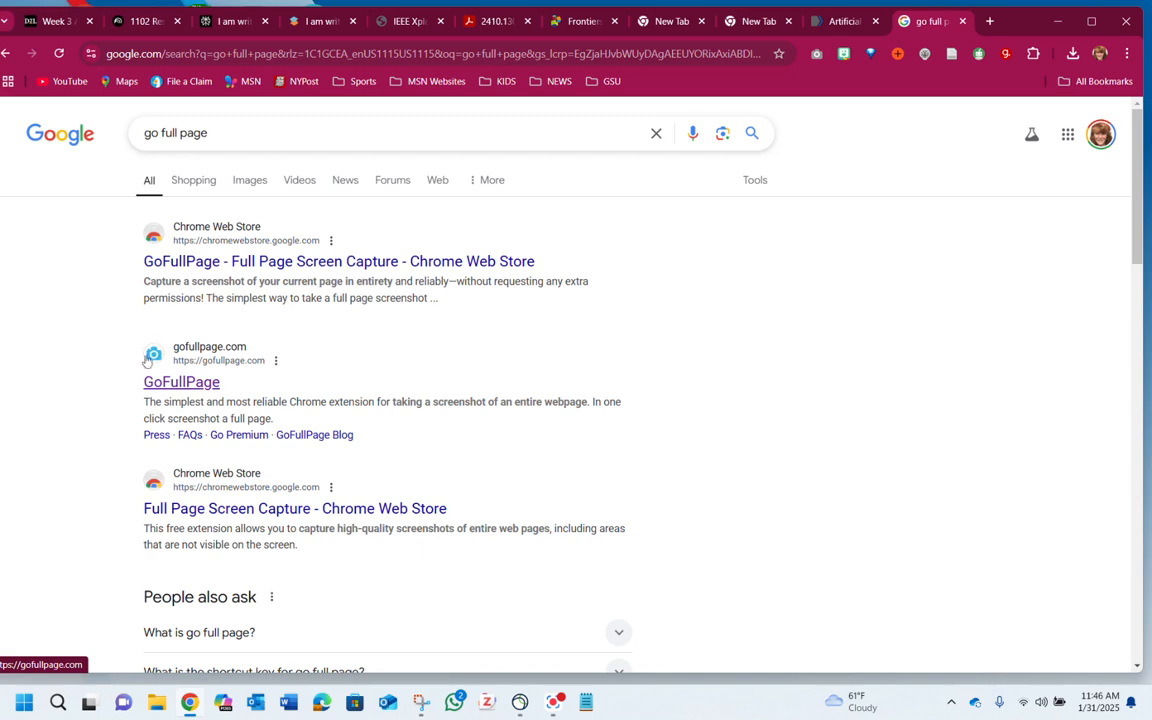
left_click(182, 384)
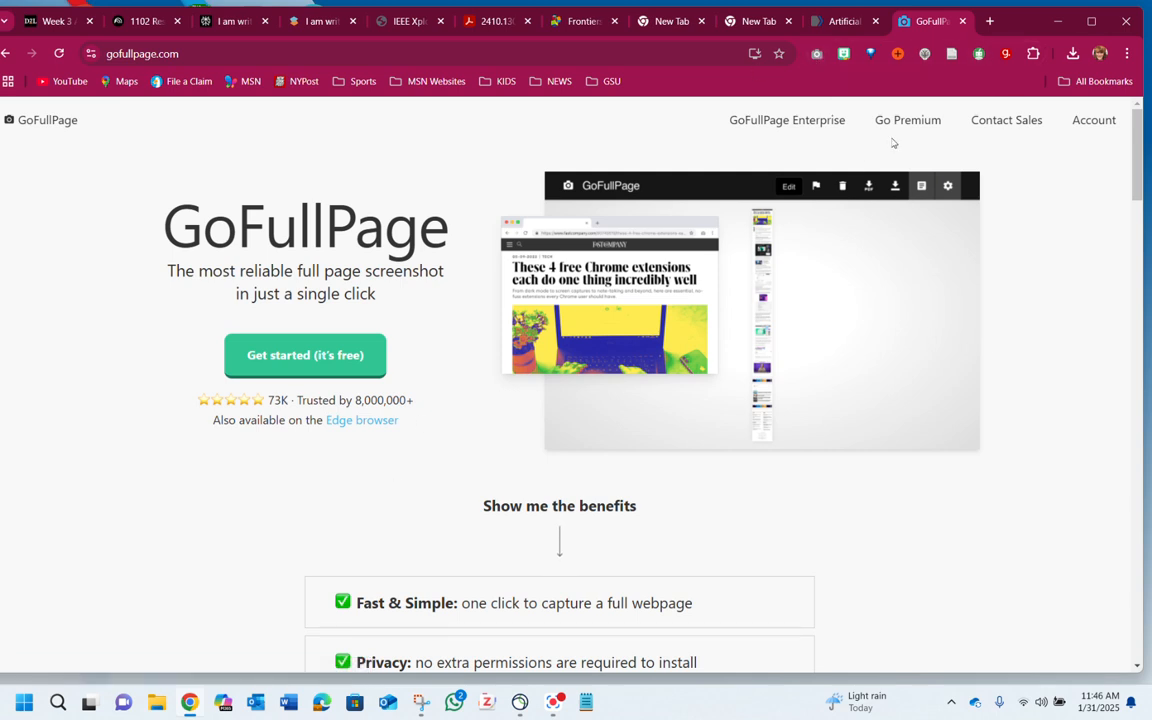
left_click(963, 21)
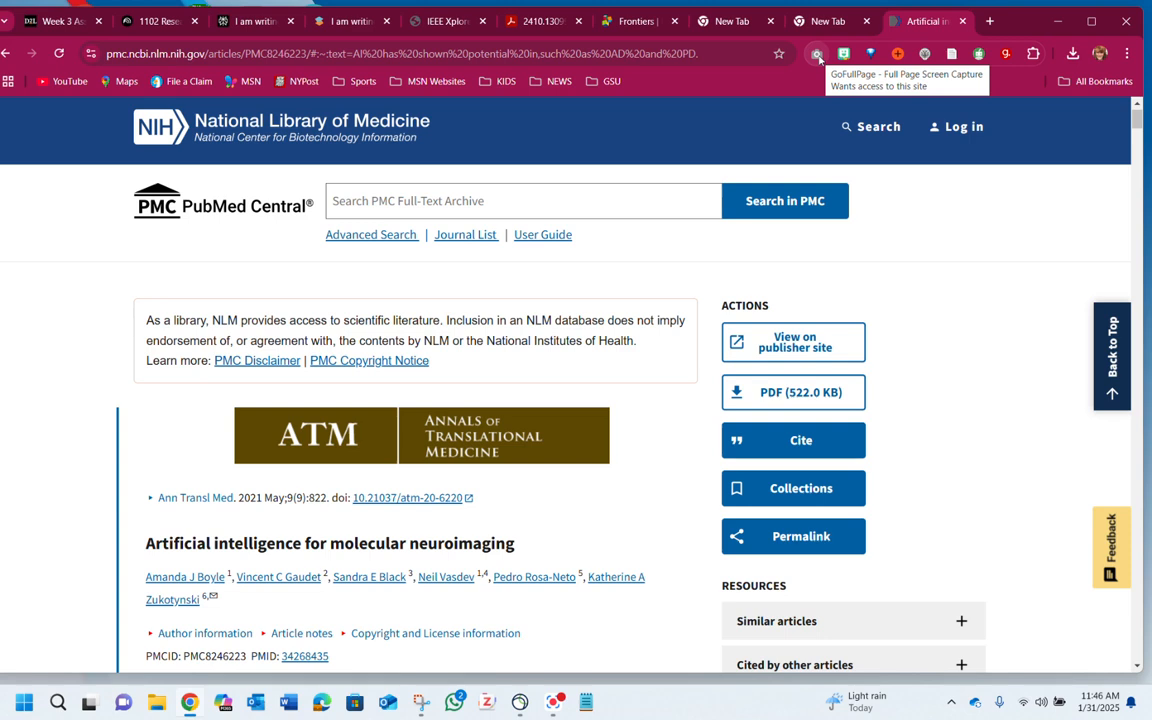
Capture the whole PMC article page with GoFullPage, download it as a PDF, check the file and close both the PDF and the capture
left_click(818, 57)
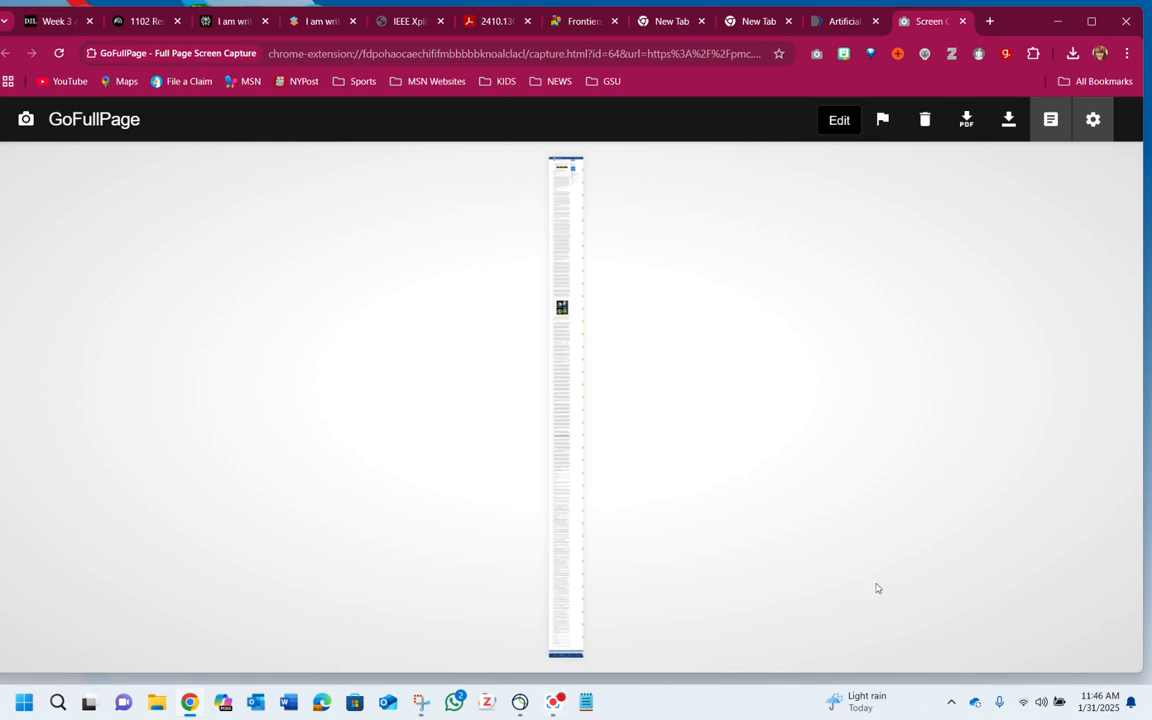
left_click(966, 121)
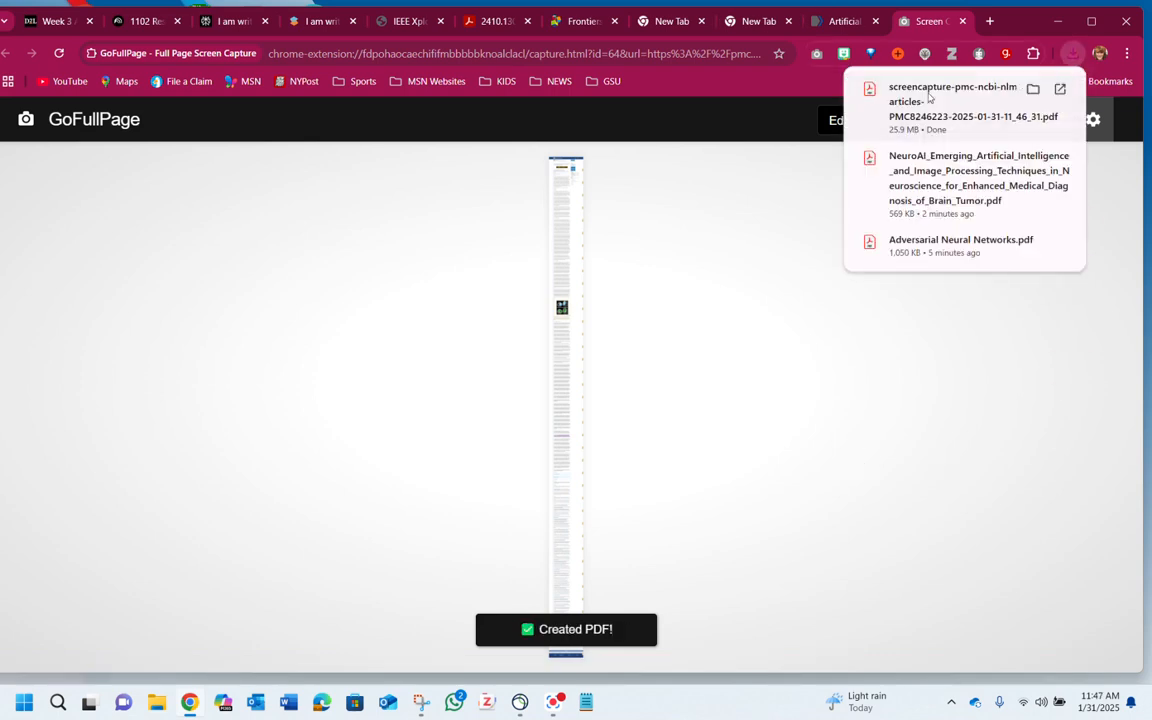
left_click(905, 104)
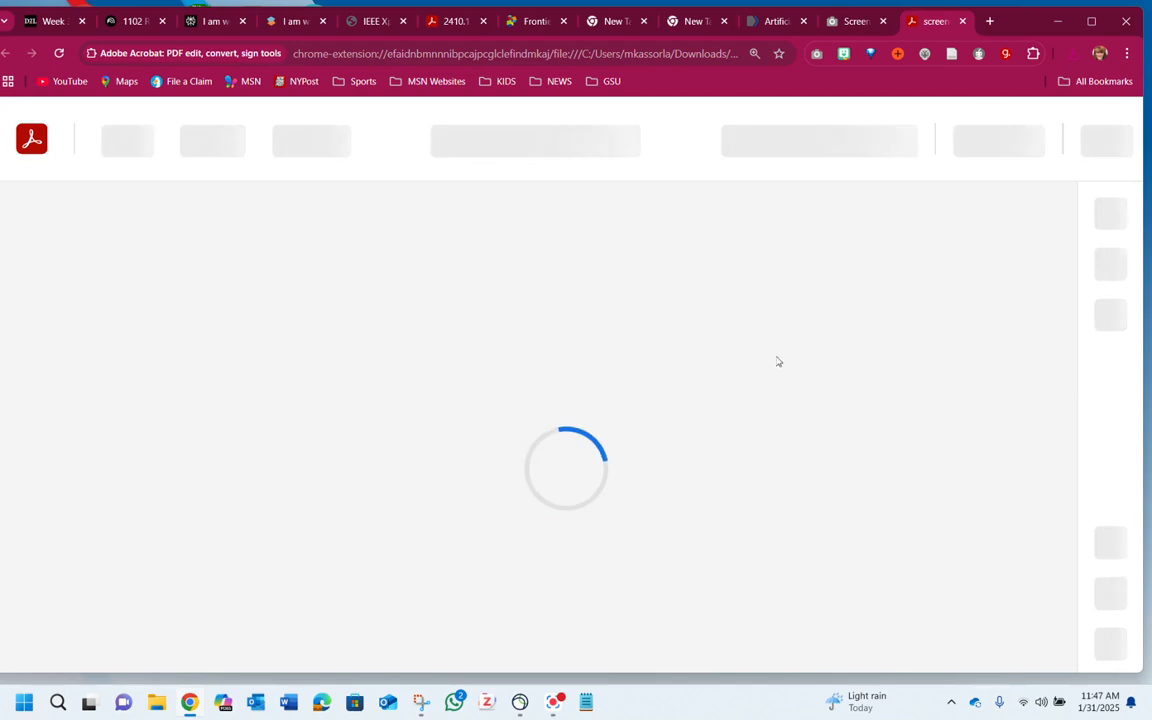
scroll(761, 414, "down", 5)
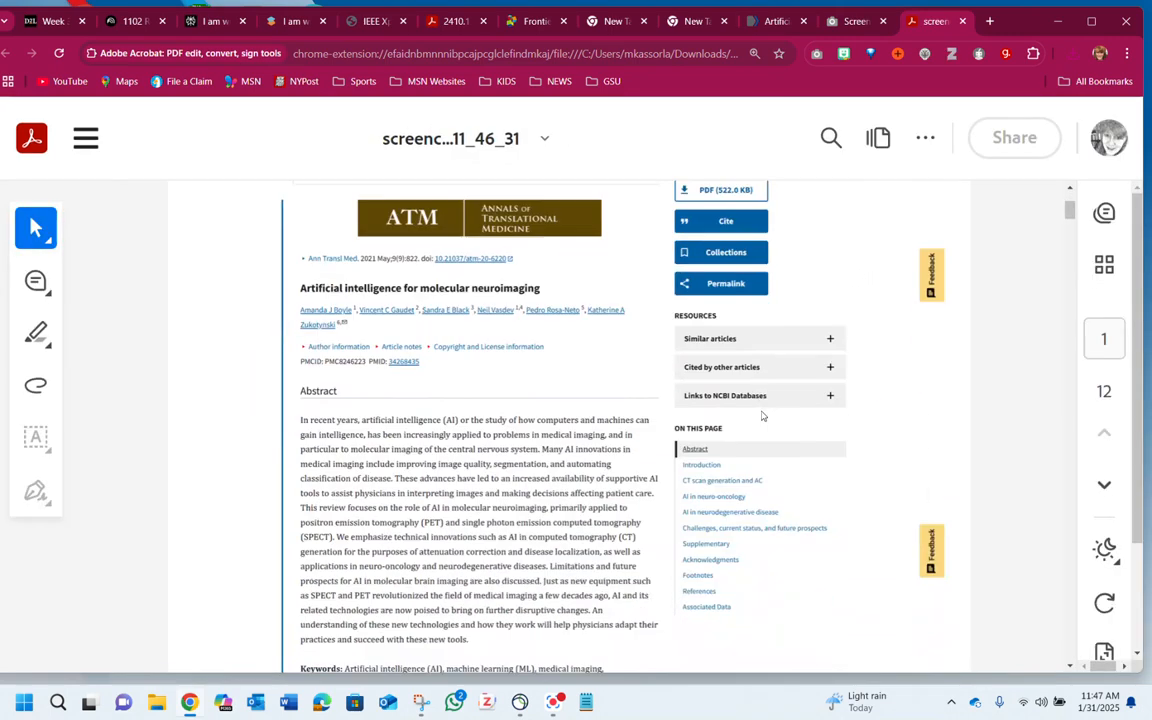
scroll(761, 404, "up", 5)
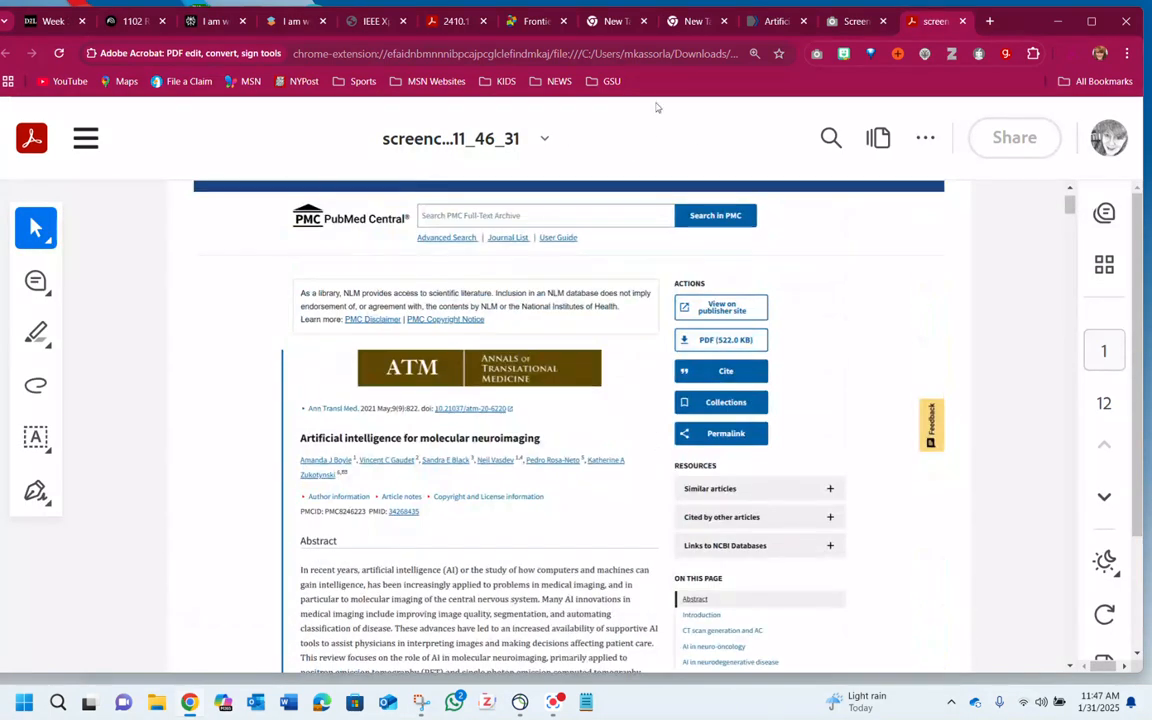
left_click(963, 21)
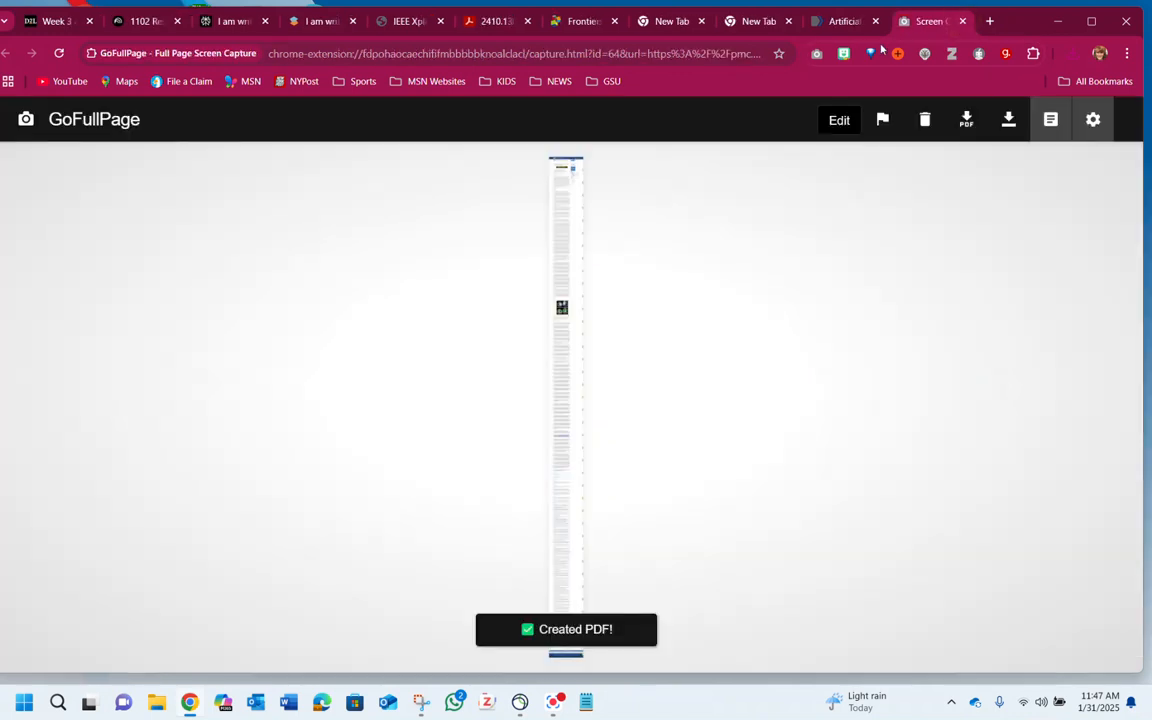
left_click(963, 21)
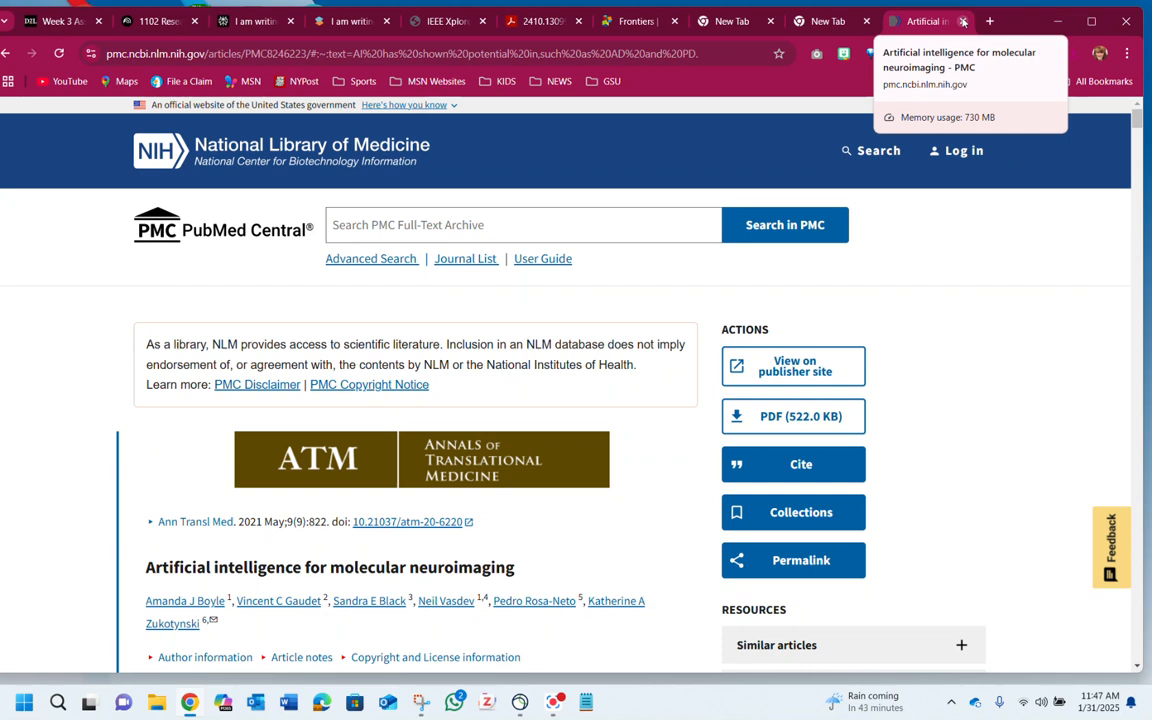
Close the leftover article, PDF, SciSpace and Perplexity tabs, and briefly view the source upload options in the 1102 Research Project notebook
left_click(962, 21)
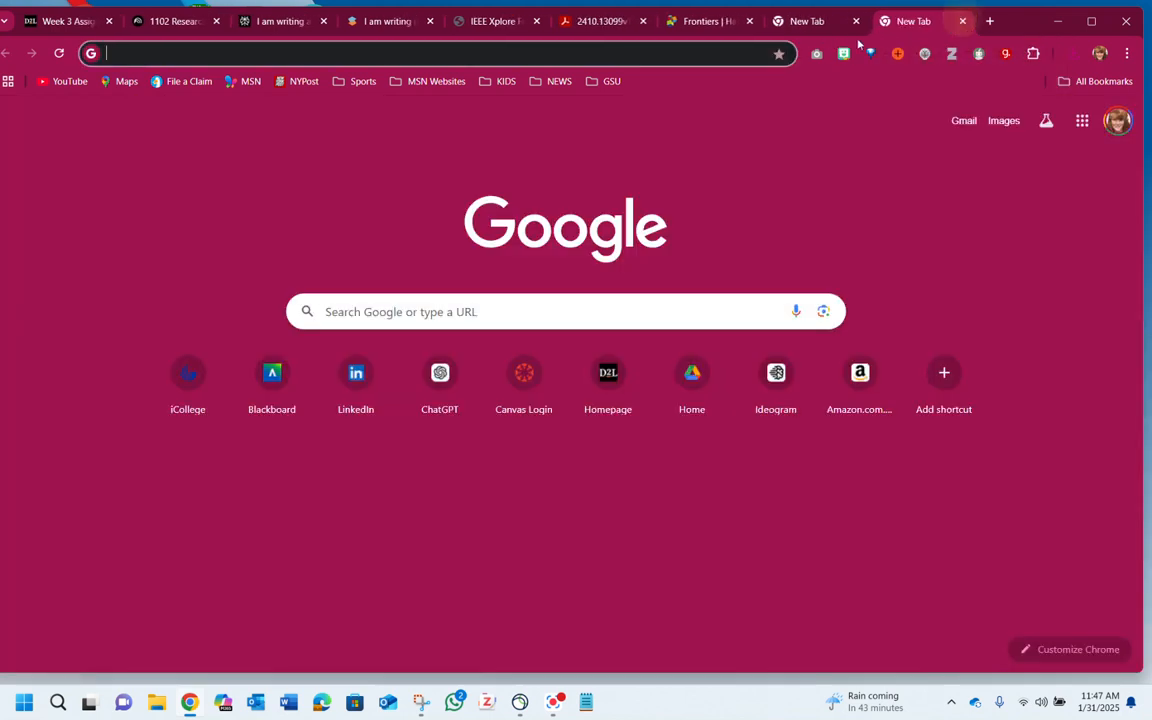
left_click(962, 21)
left_click(963, 21)
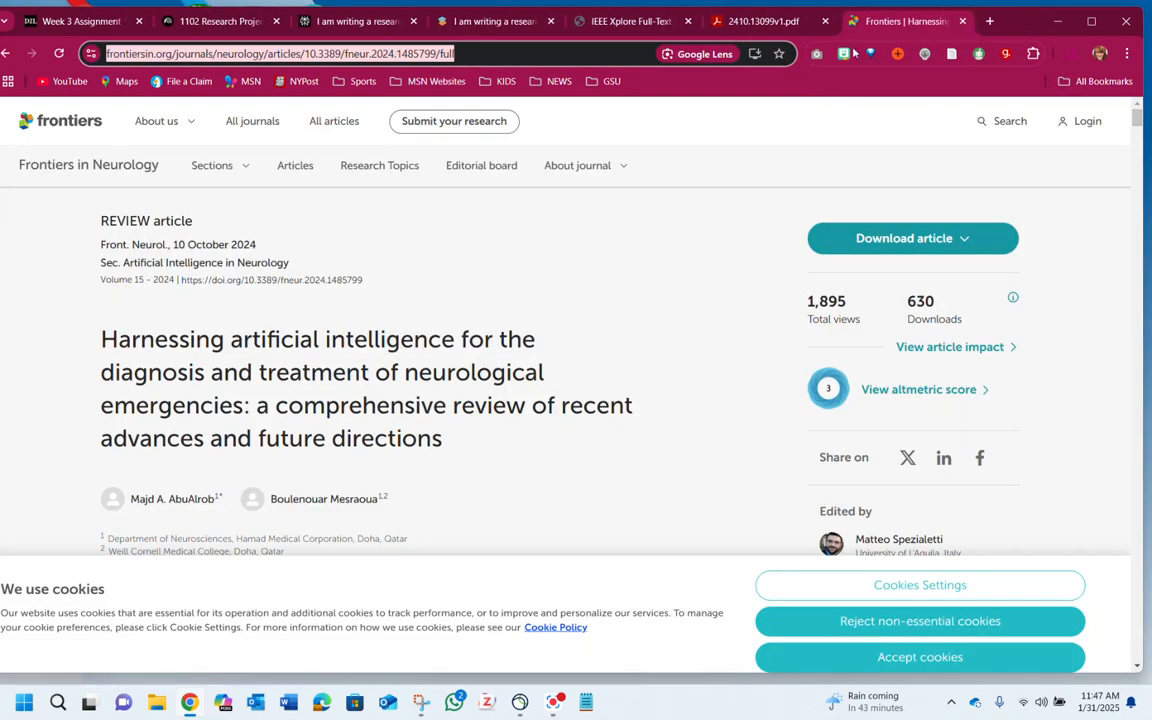
left_click(964, 21)
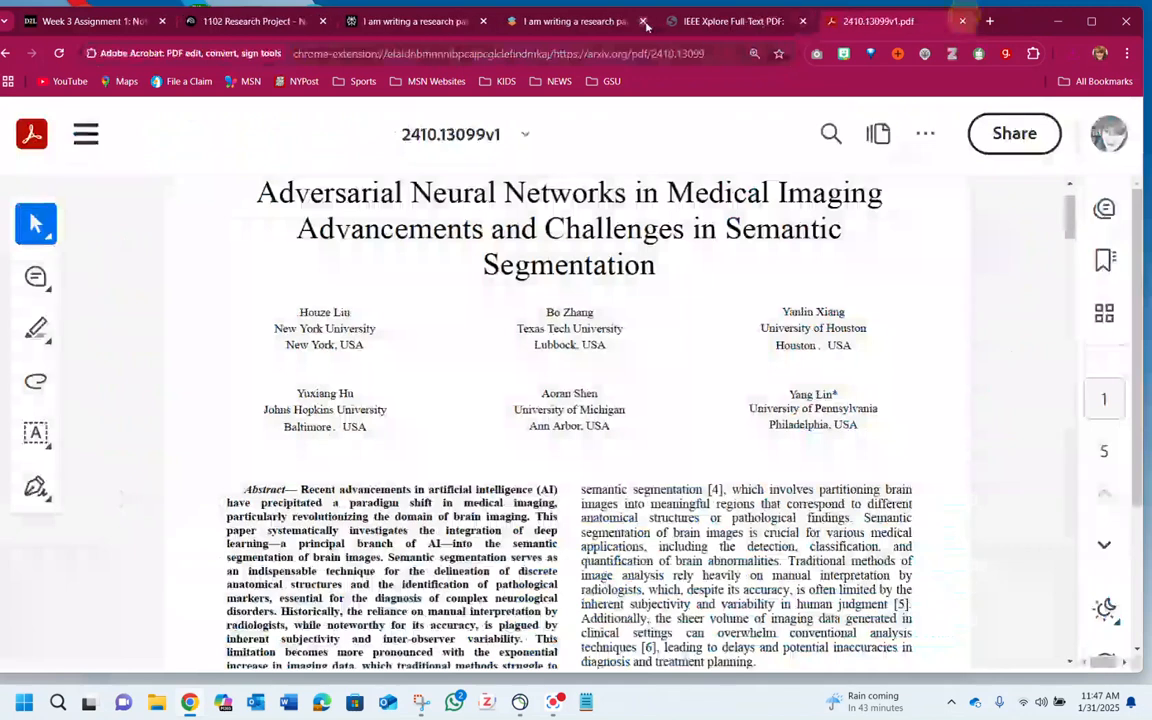
left_click(963, 21)
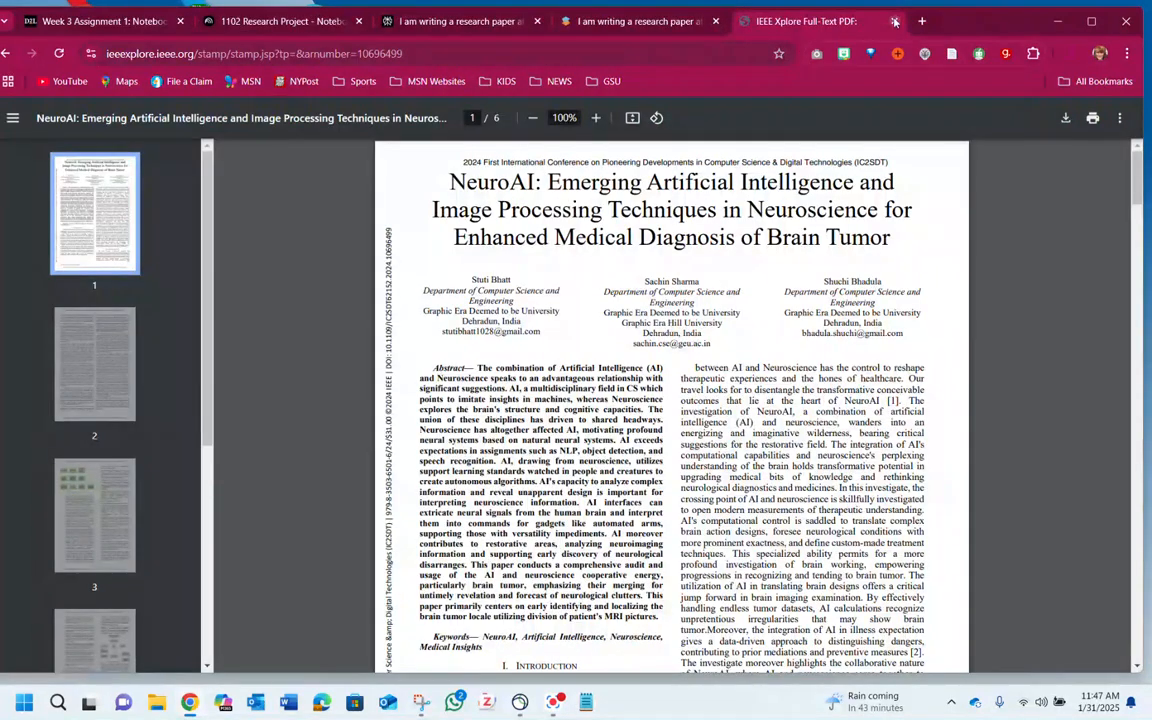
left_click(806, 21)
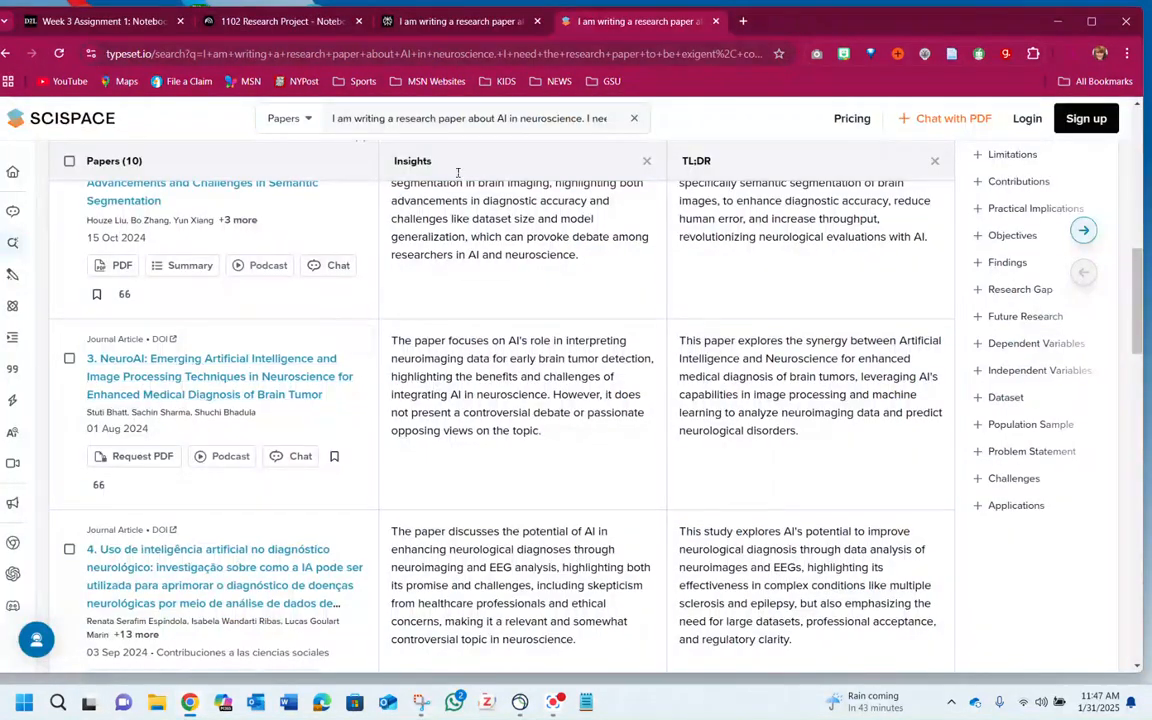
left_click(715, 22)
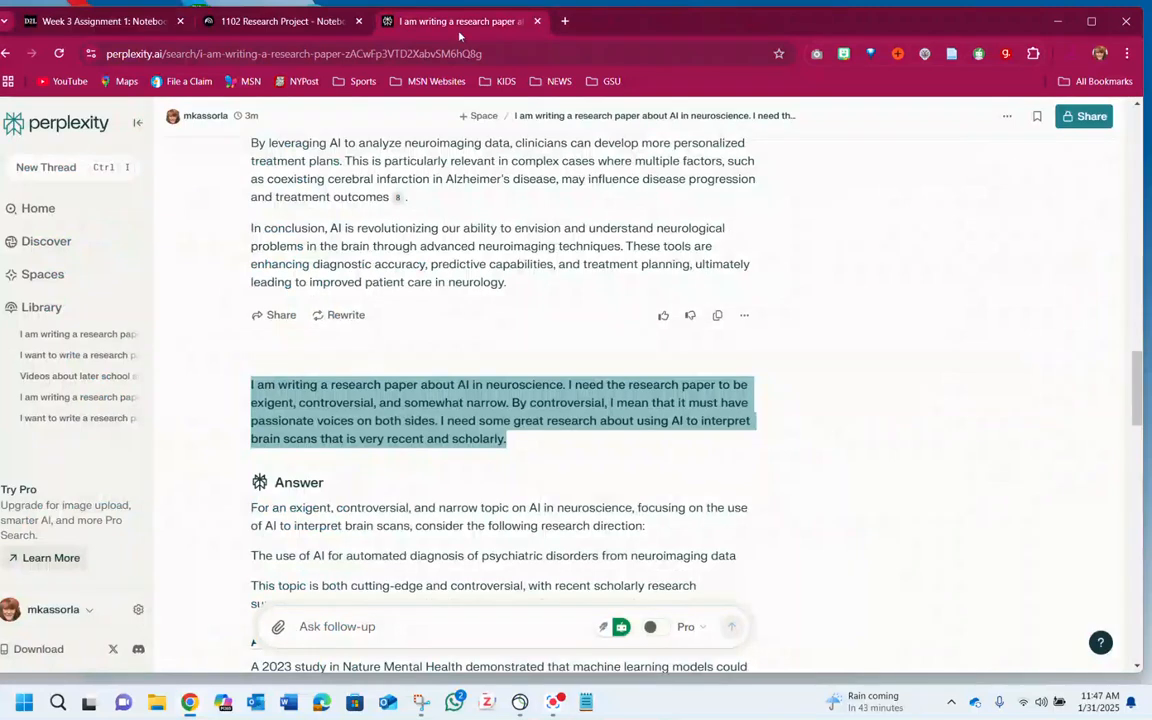
left_click(537, 21)
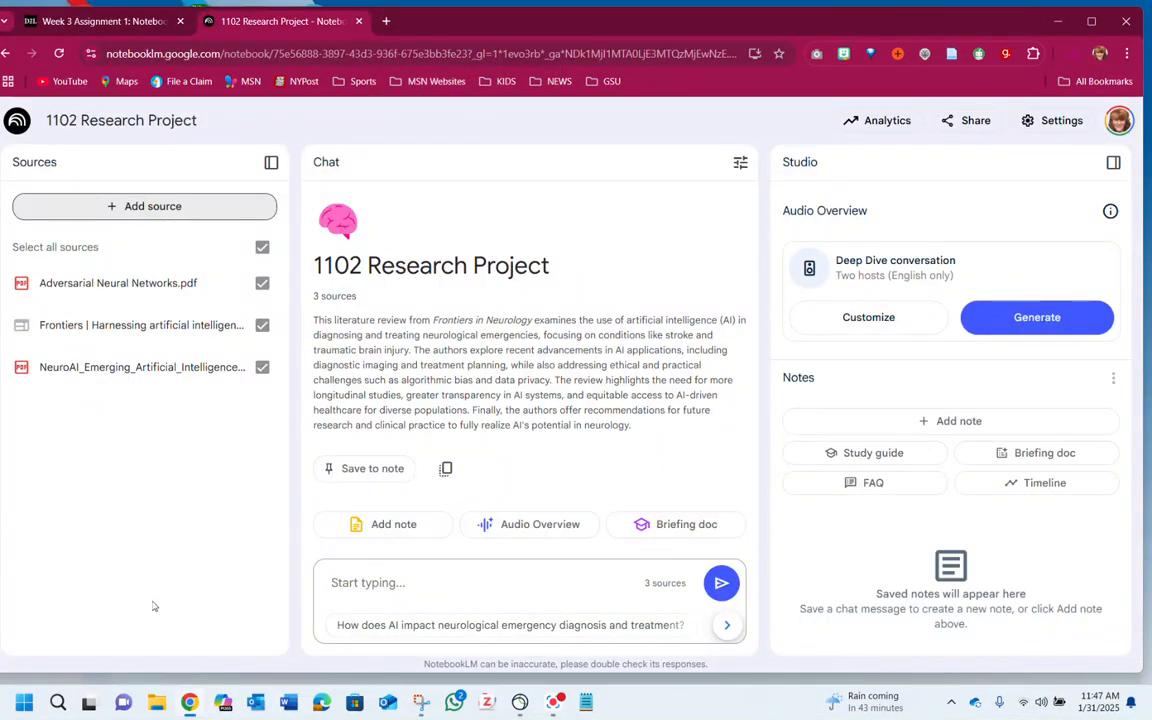
left_click(150, 203)
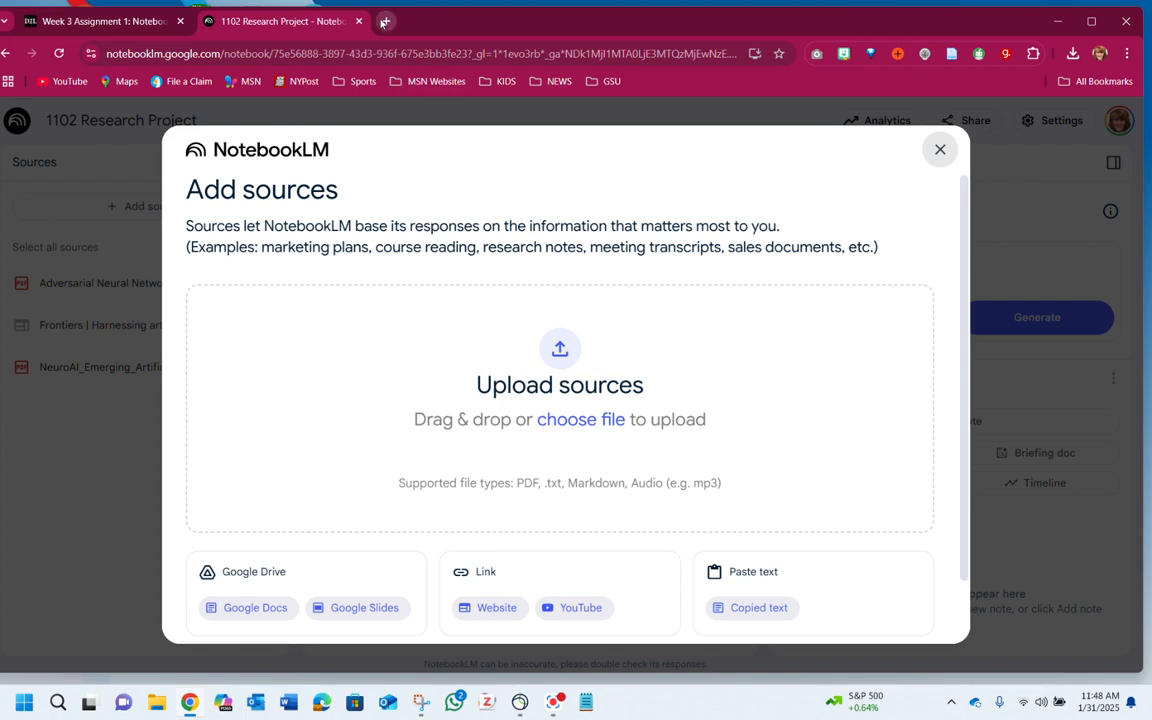
left_click(940, 149)
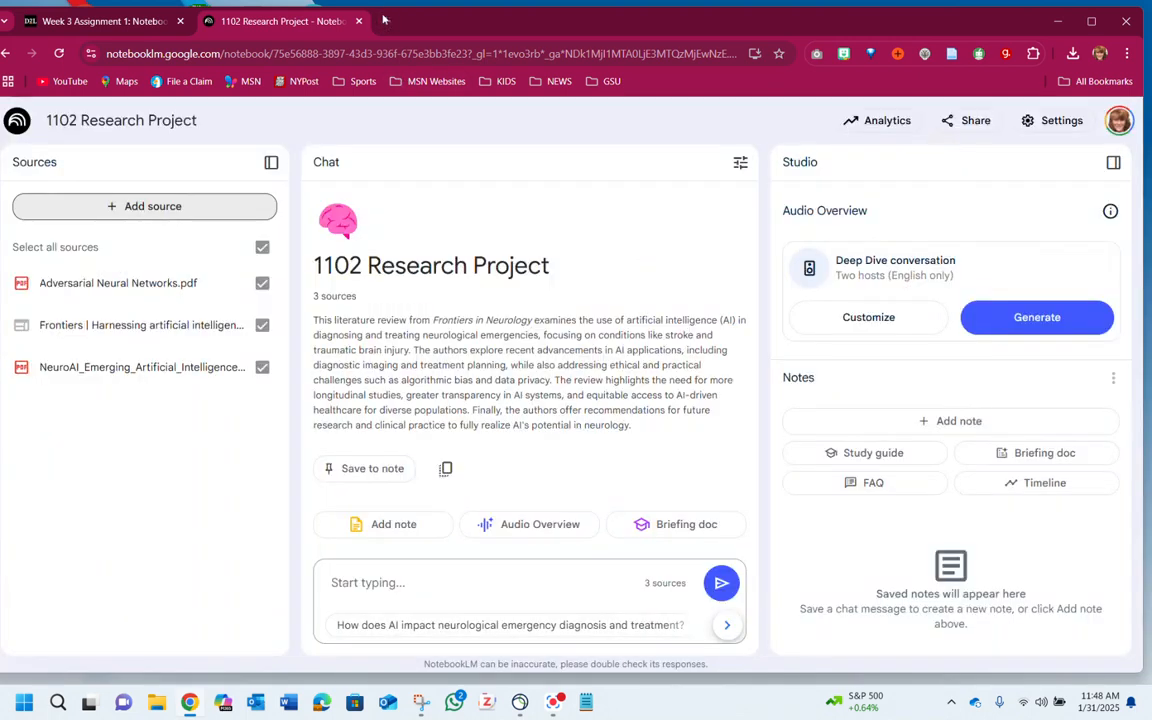
Open YouTube in a new browser tab and search for "Neuroimaging and AI"
left_click(386, 21)
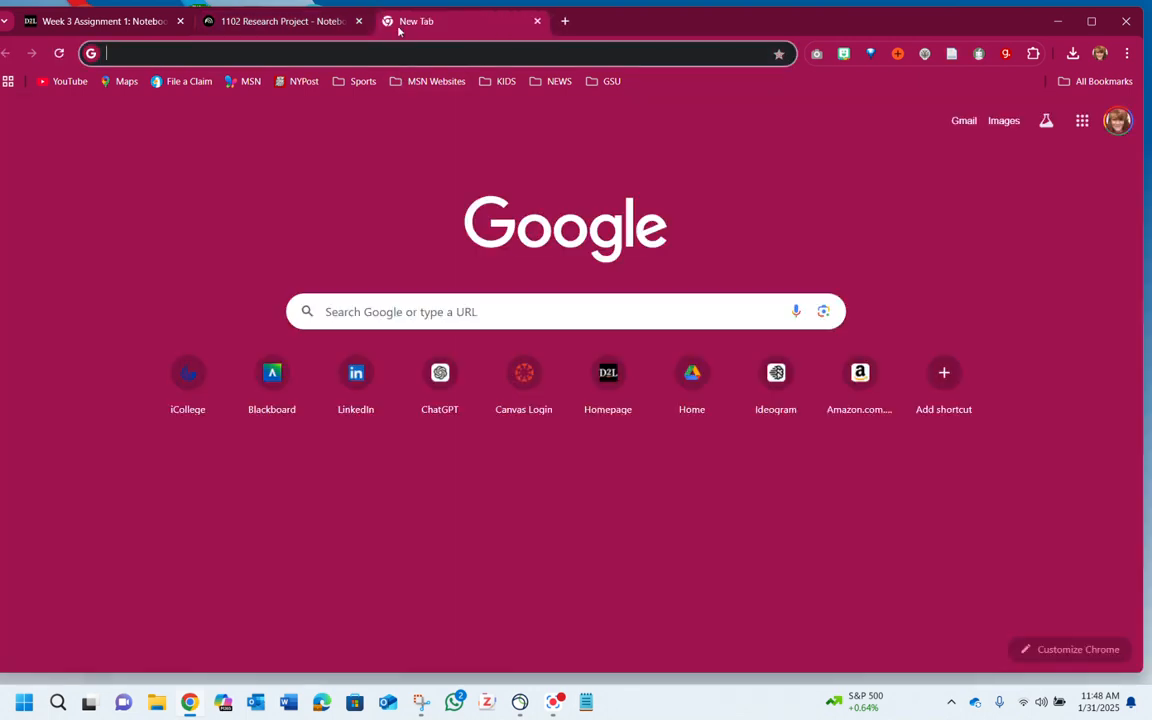
type("you")
key("Return")
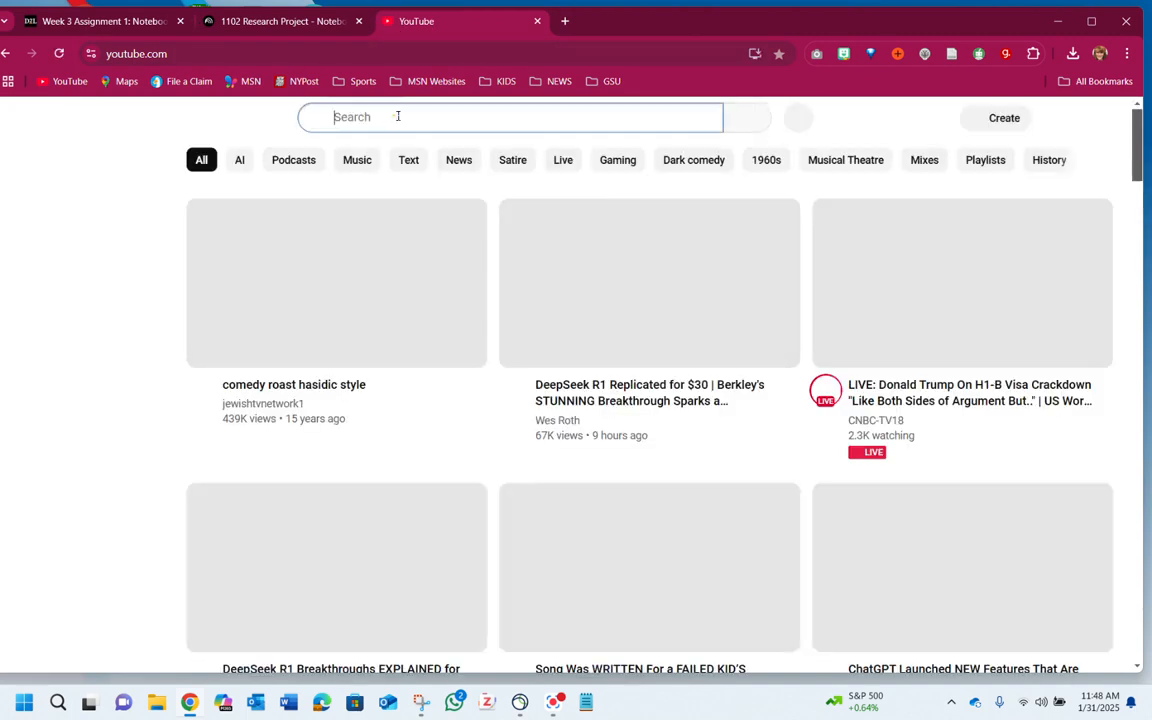
left_click(397, 117)
type("Neuro")
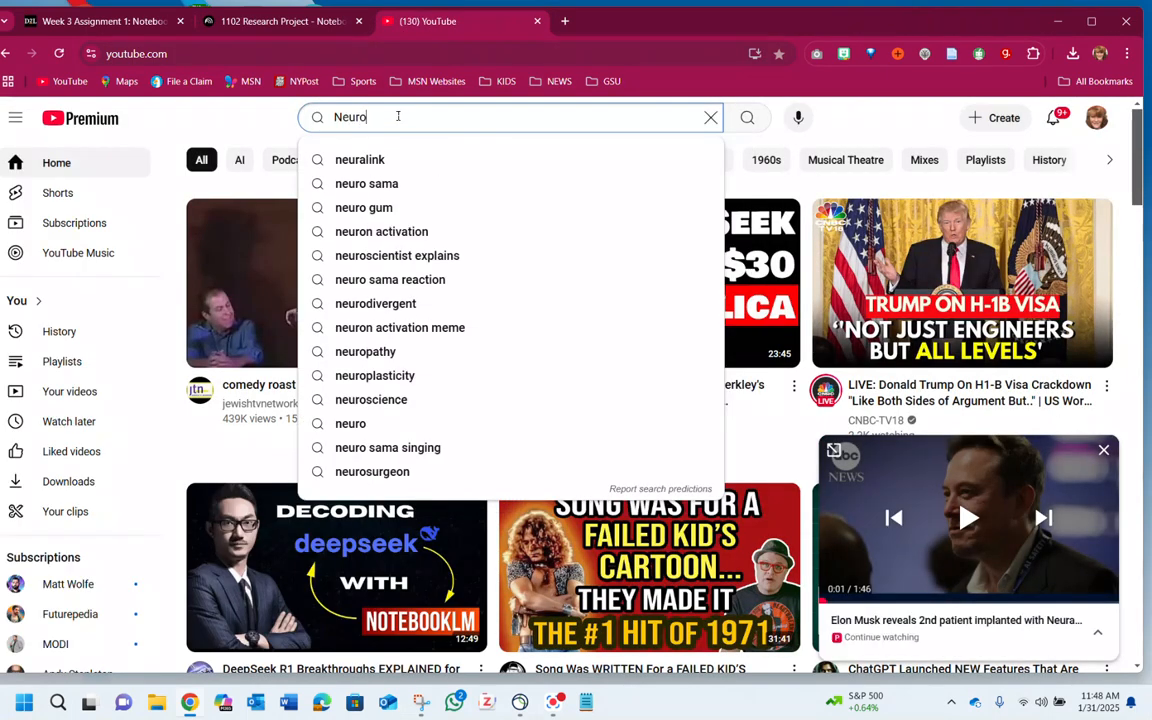
type("imaging and AI")
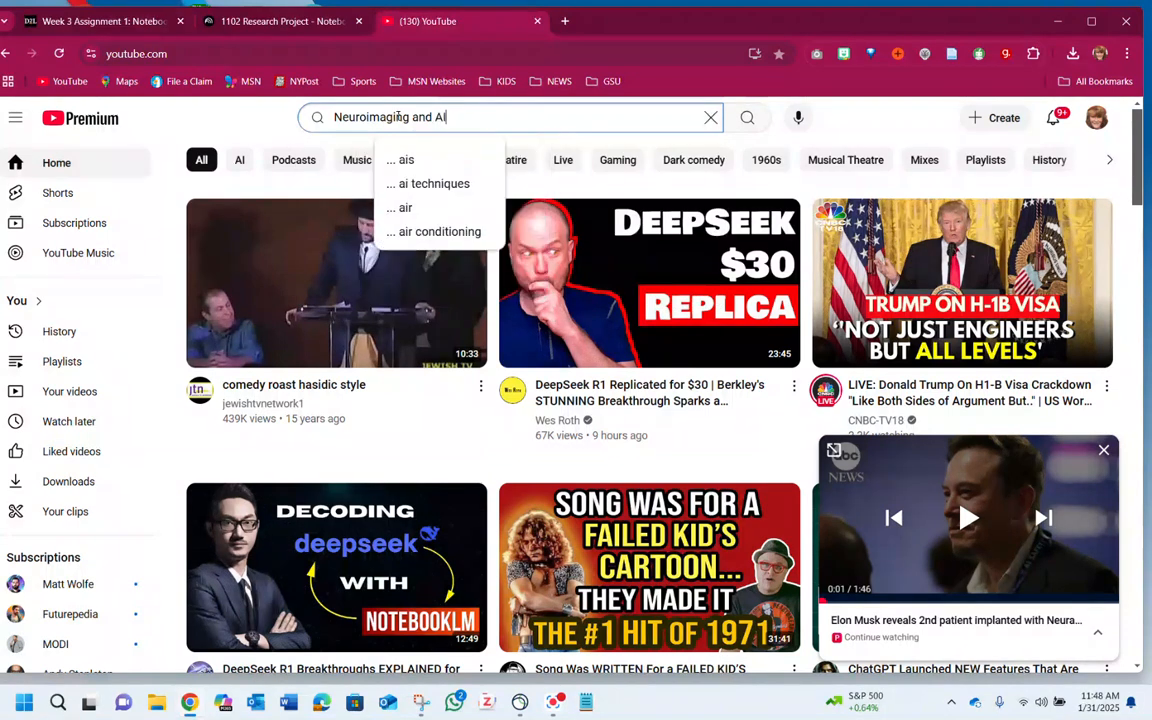
key("Return")
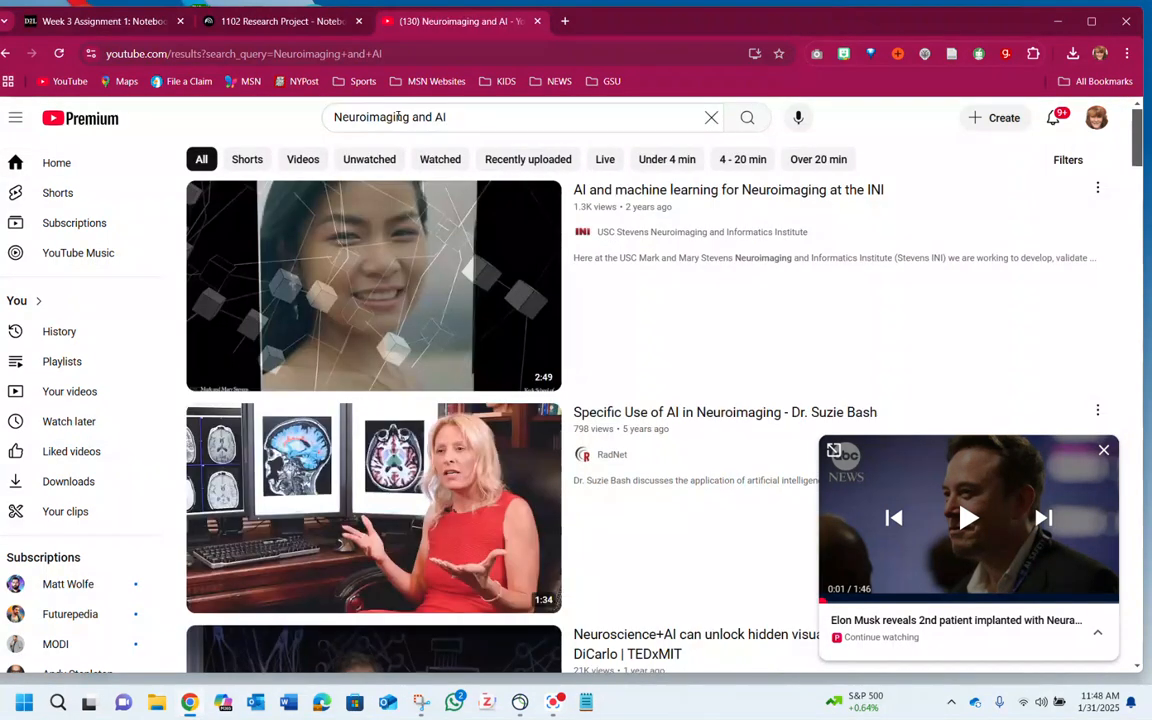
Open the video "AI and machine learning for Neuroimaging at the INI", pause it and copy its share link
mouse_move(746, 193)
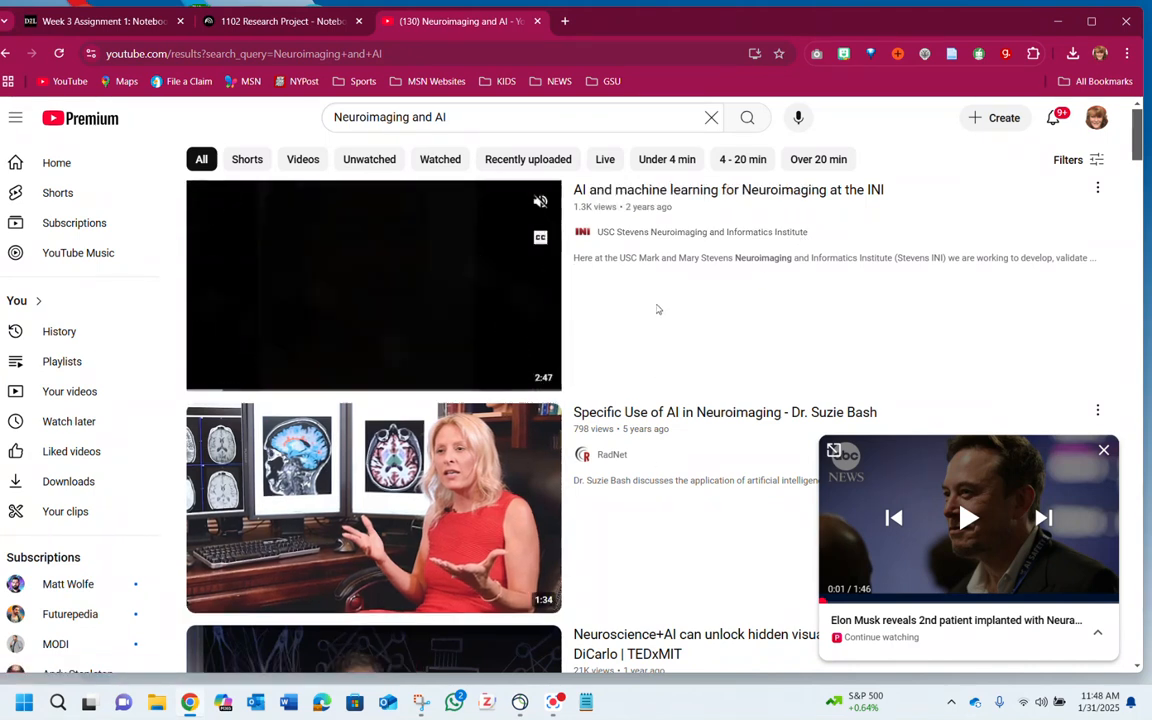
left_click(499, 318)
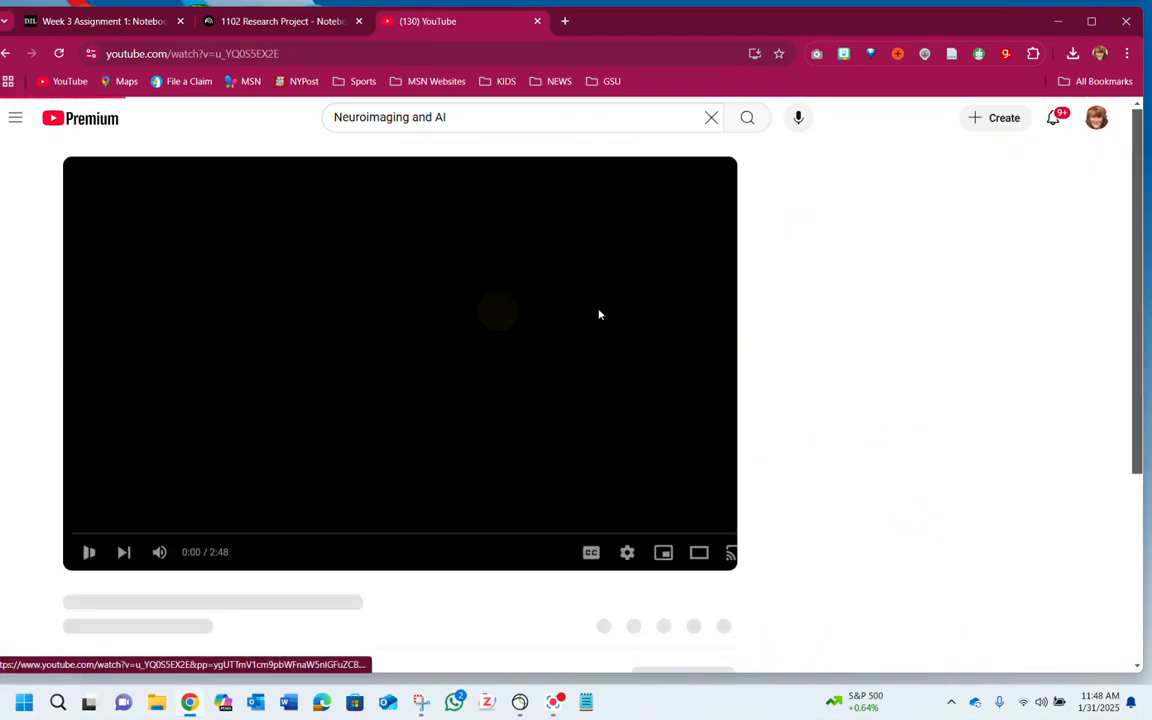
left_click(86, 555)
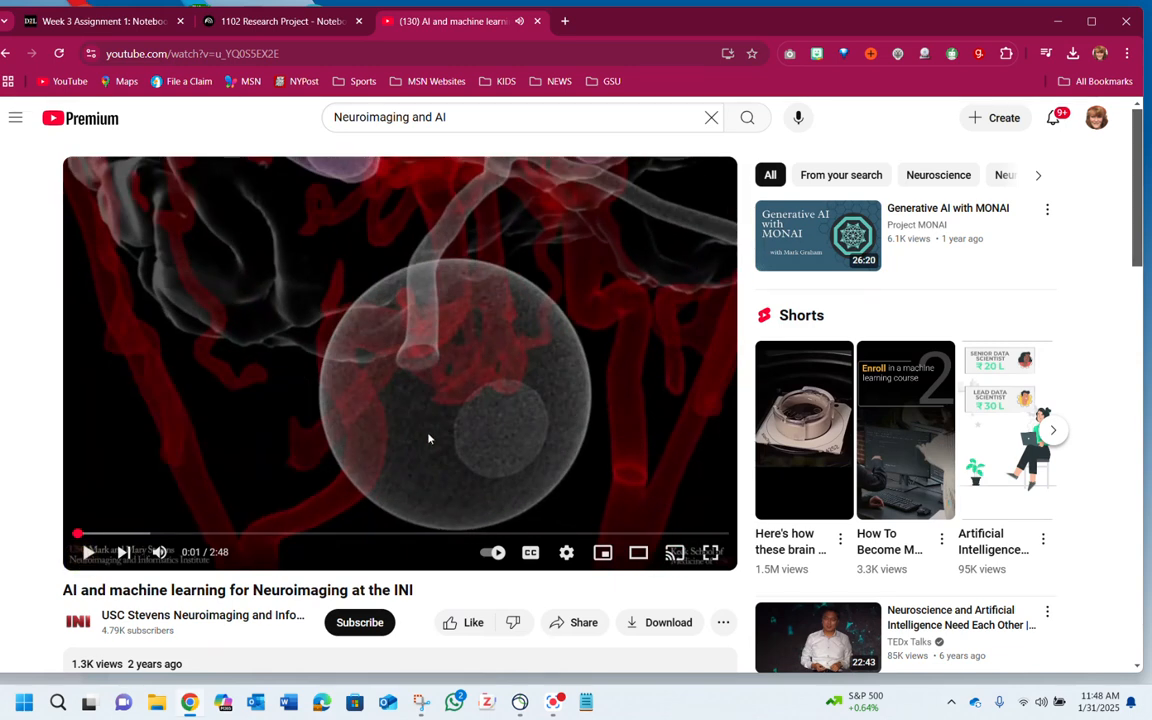
left_click(578, 630)
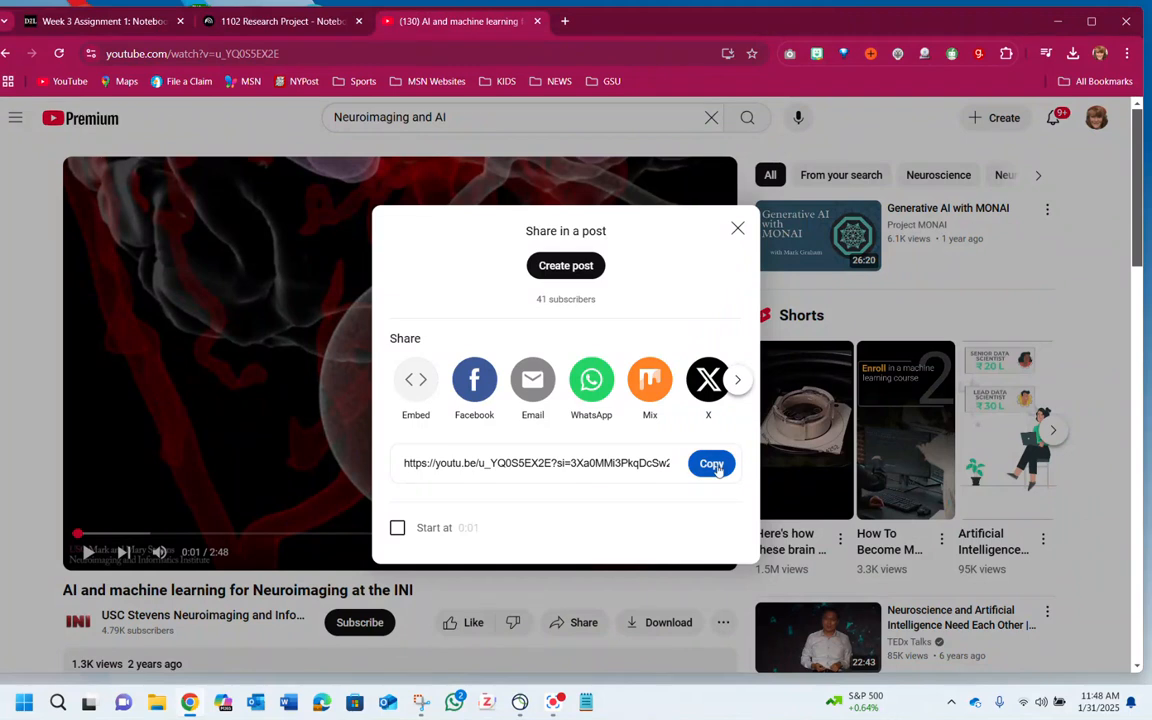
left_click(712, 464)
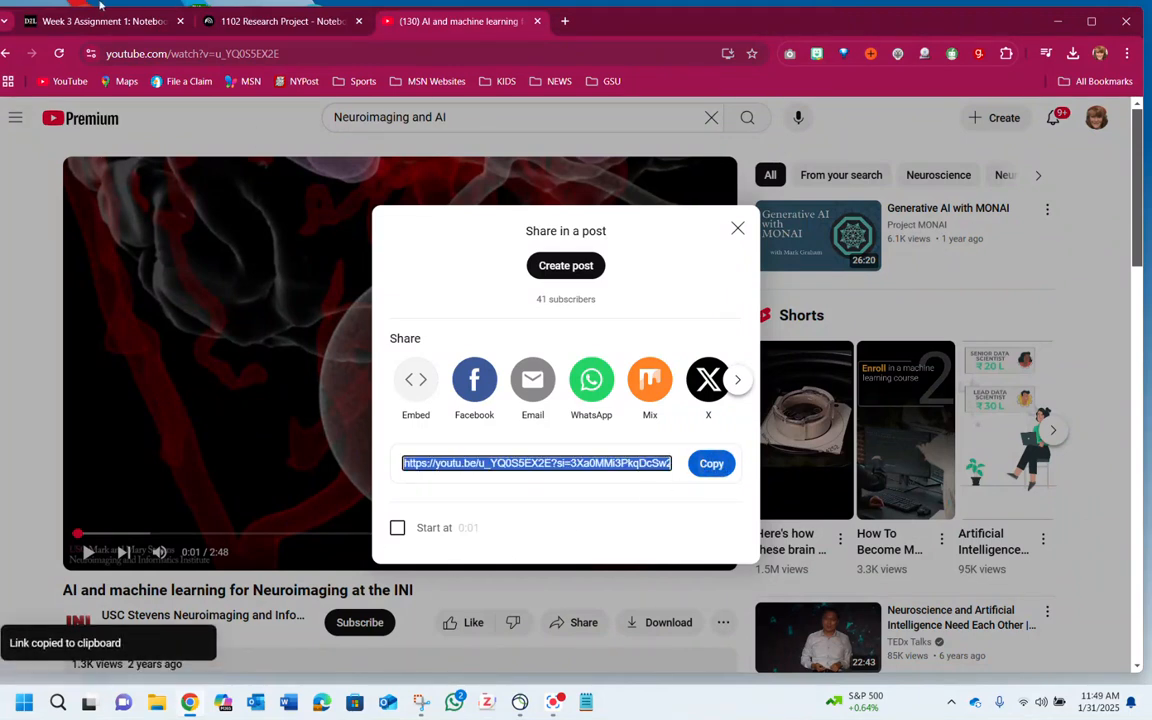
Add the copied YouTube video link as a YouTube source in the 1102 Research Project notebook in NotebookLM
left_click(253, 25)
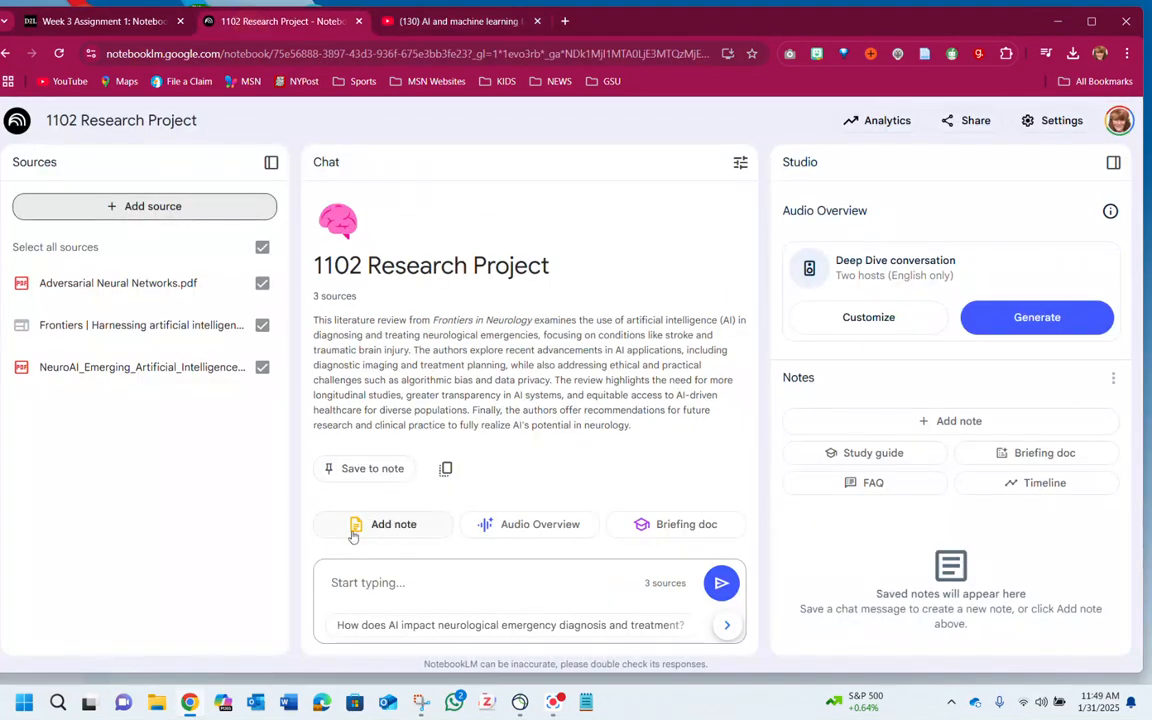
left_click(155, 206)
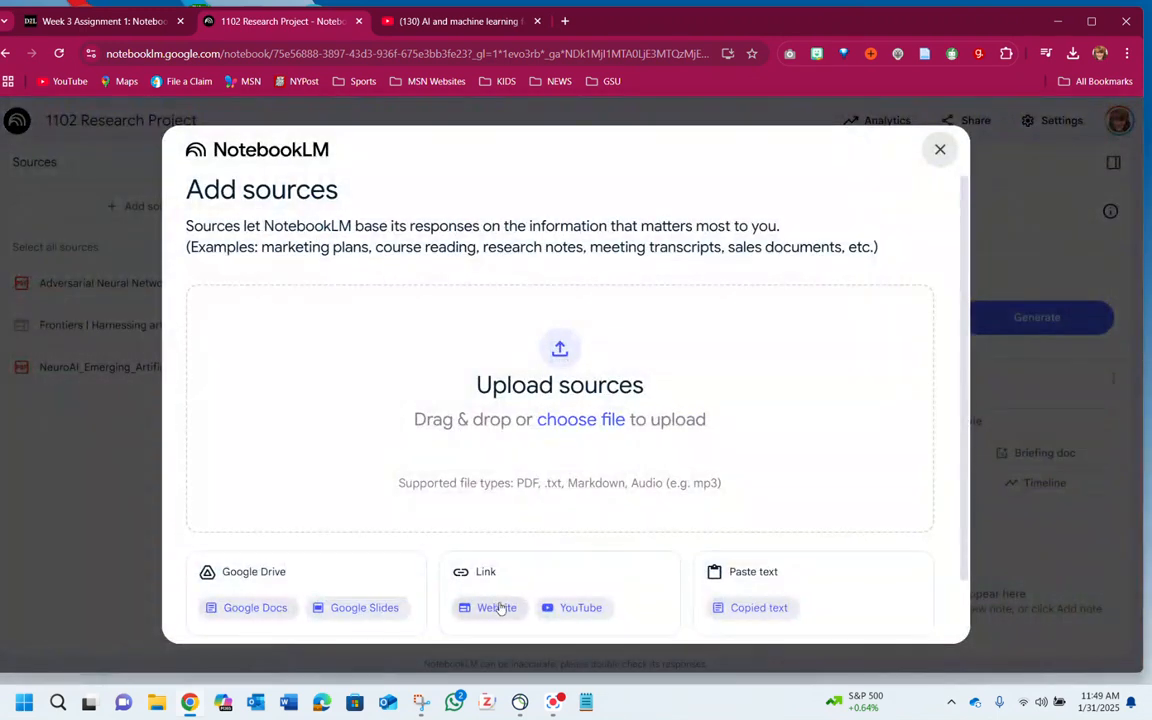
left_click(568, 607)
left_click(257, 290)
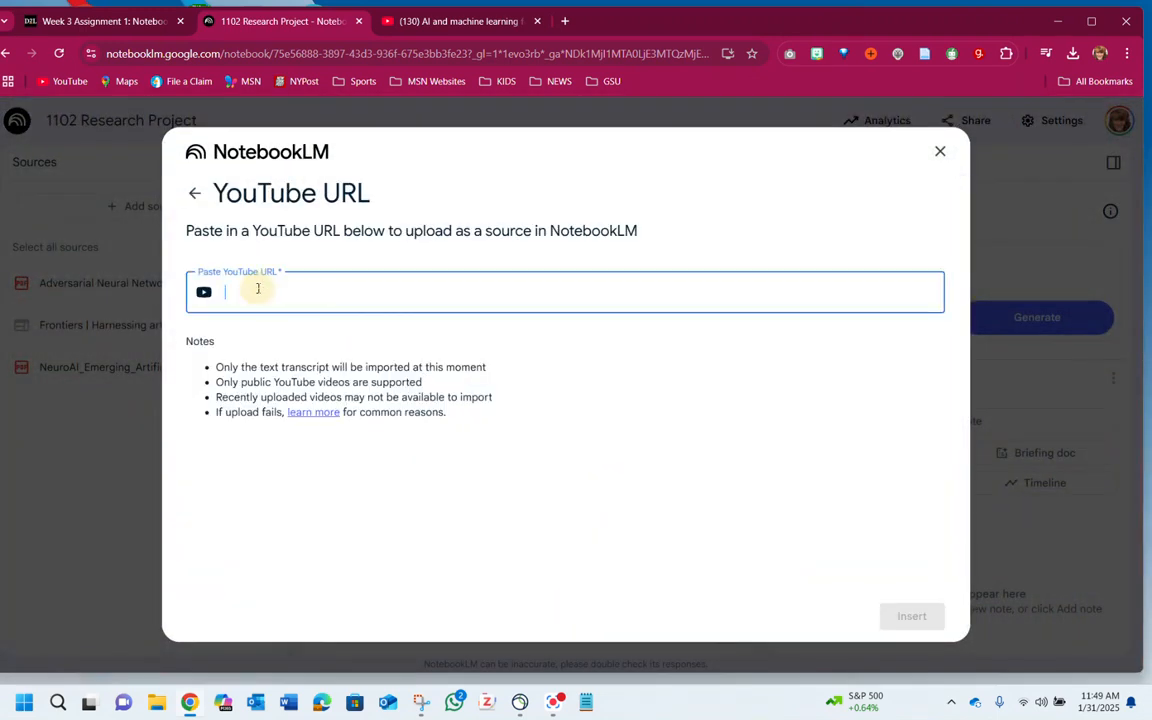
key("ctrl+v")
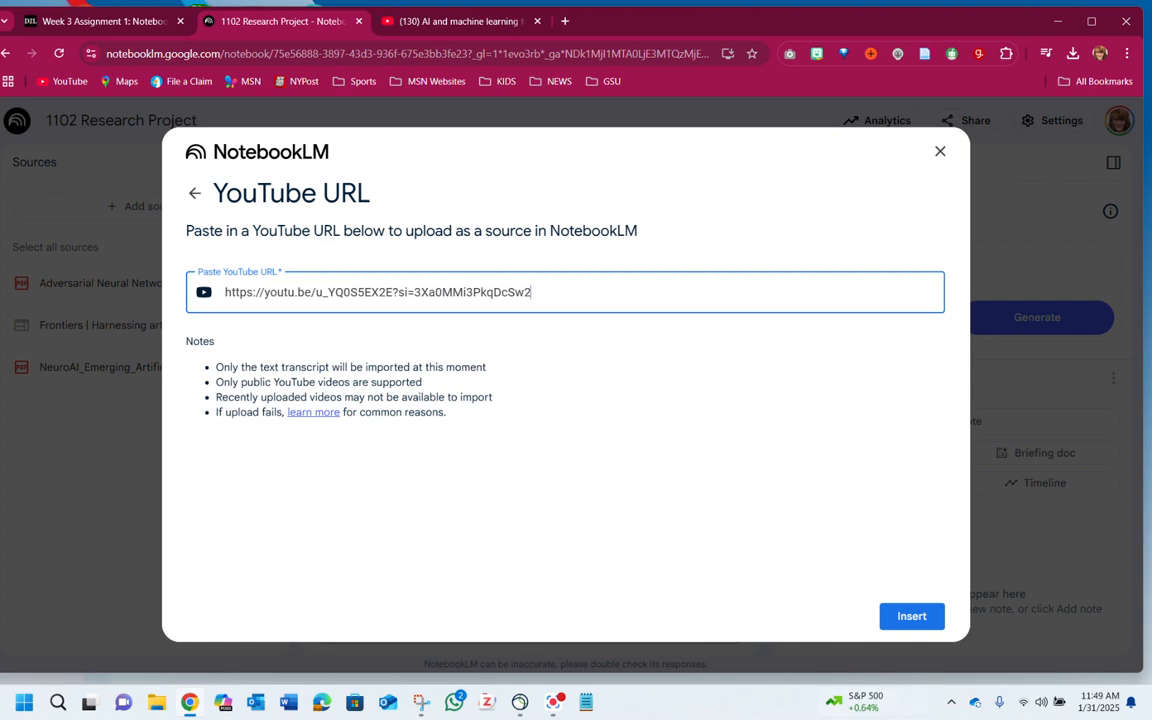
left_click(913, 618)
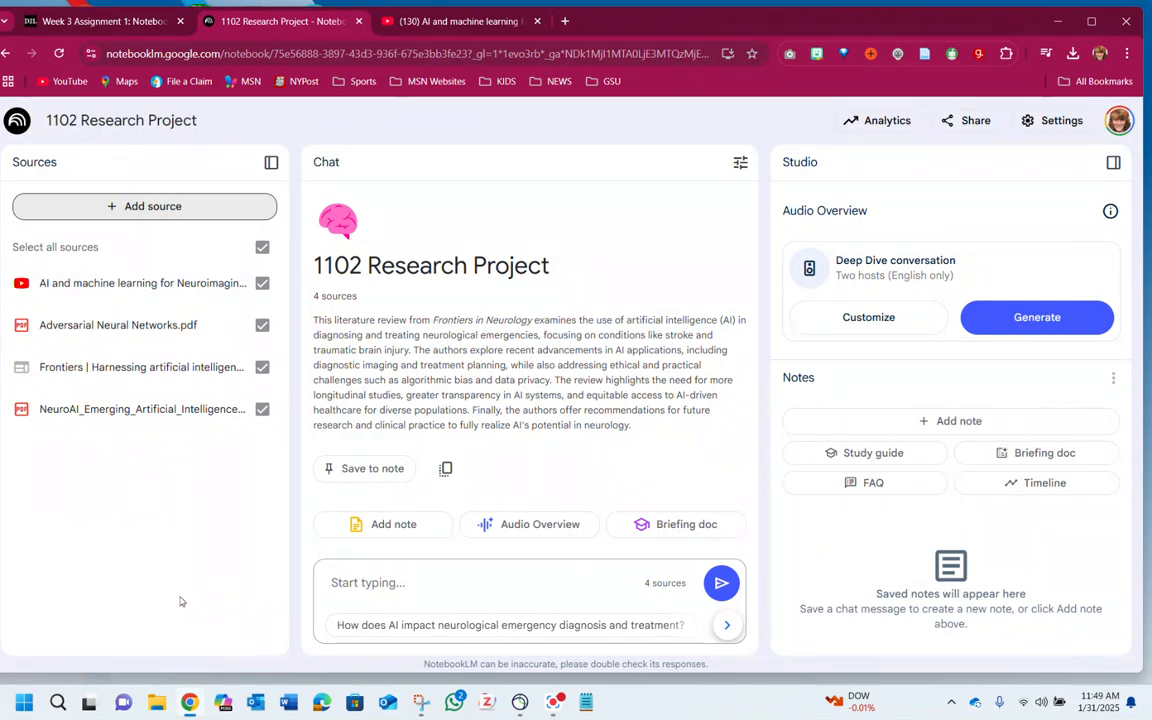
Limit the chat to the AI and machine learning for Neuroimaging video source, ask "Can you give me a summary of this video?" and read the answer
left_click(262, 247)
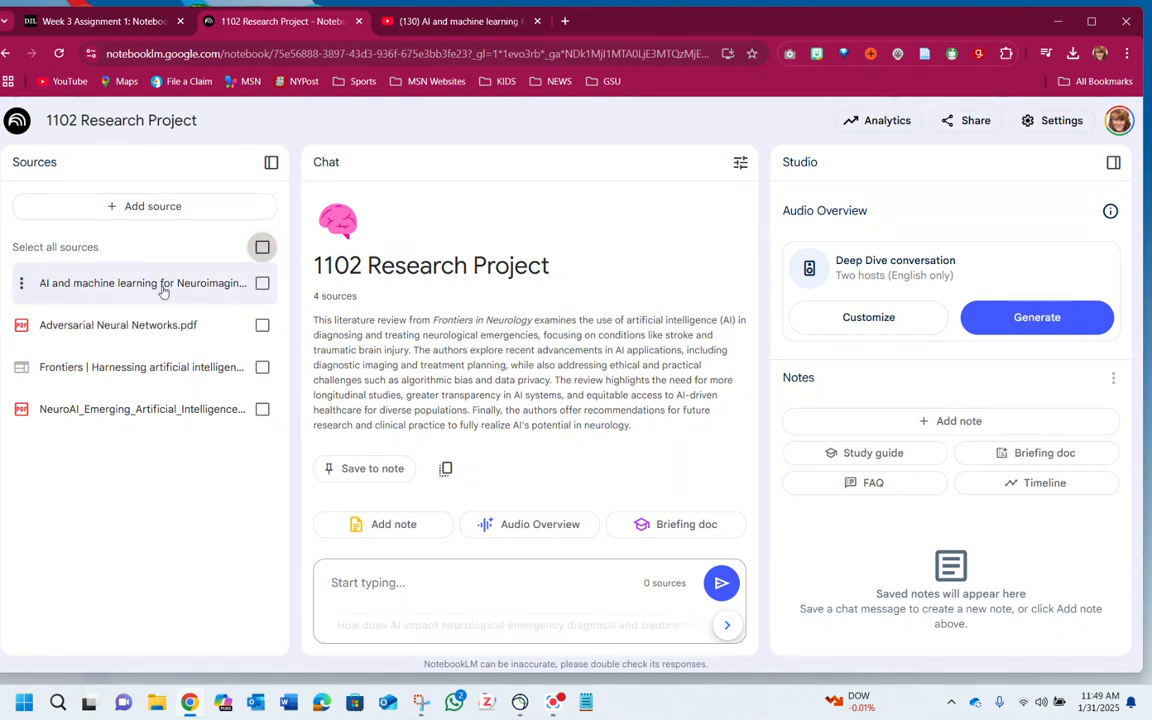
left_click(262, 283)
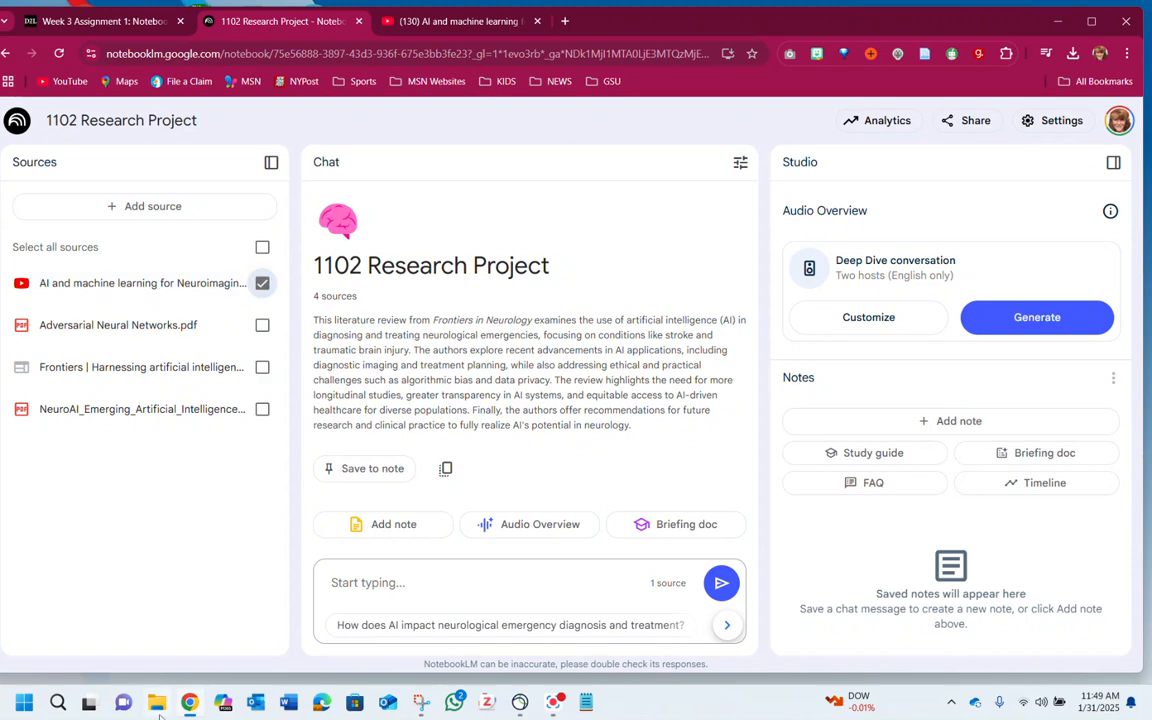
left_click(415, 585)
type("Can you give me a summ")
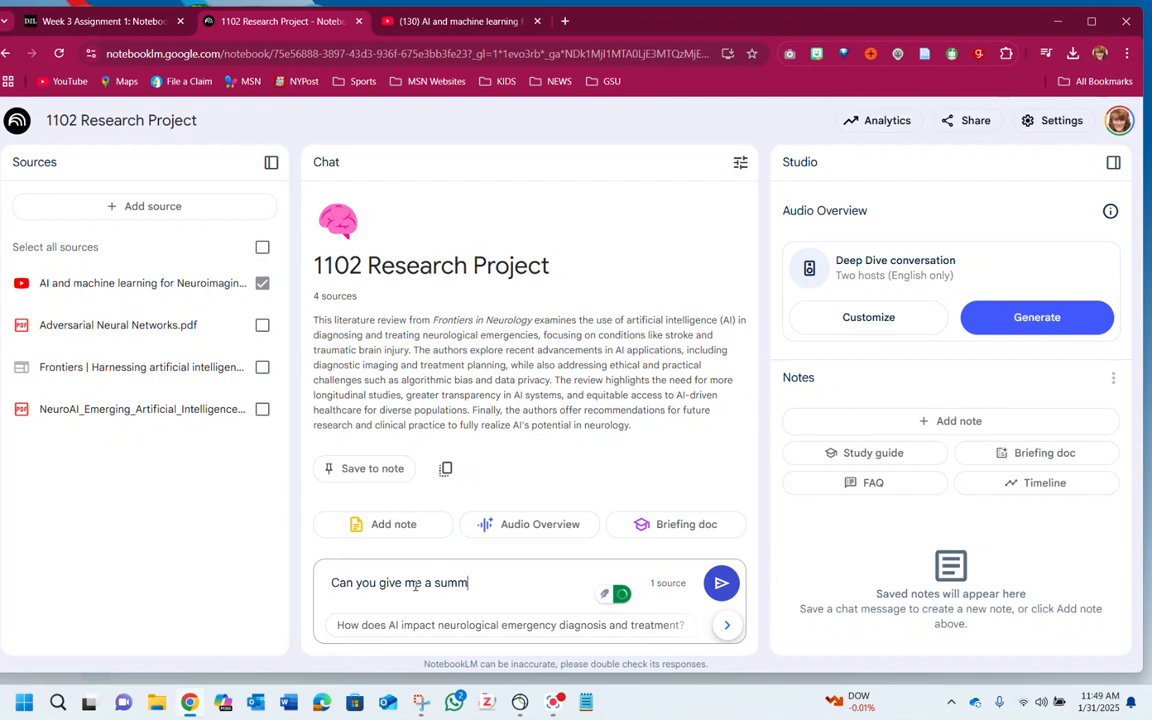
type("ary of this video?")
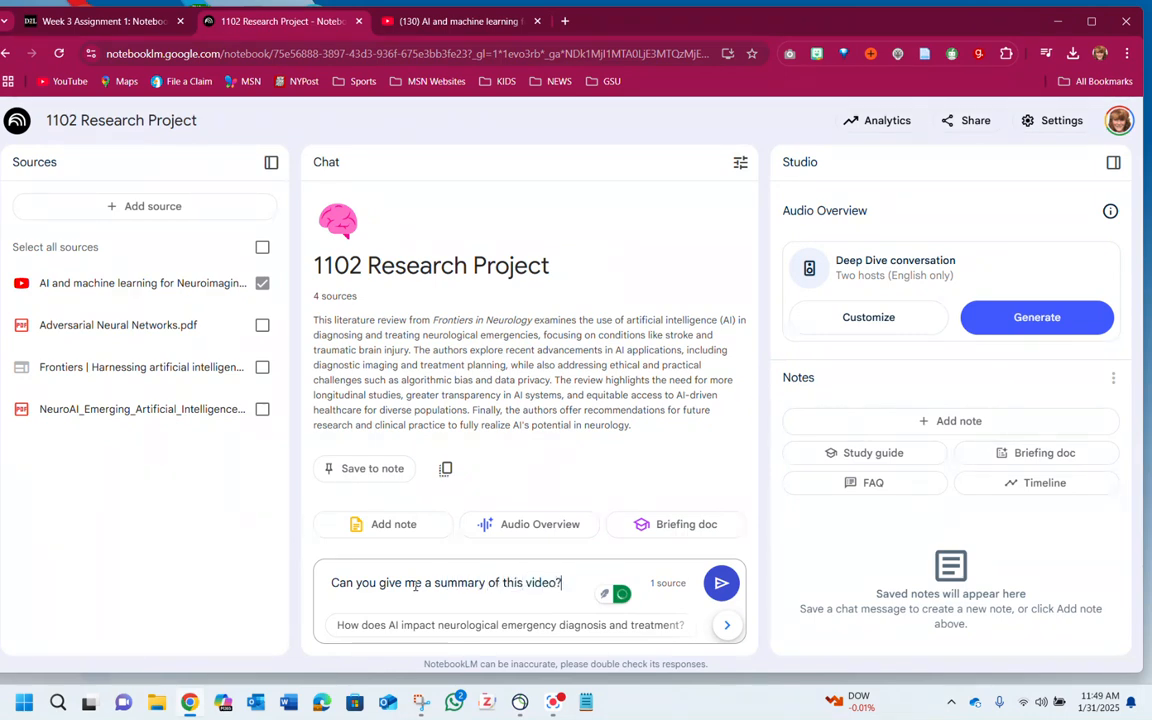
key("Return")
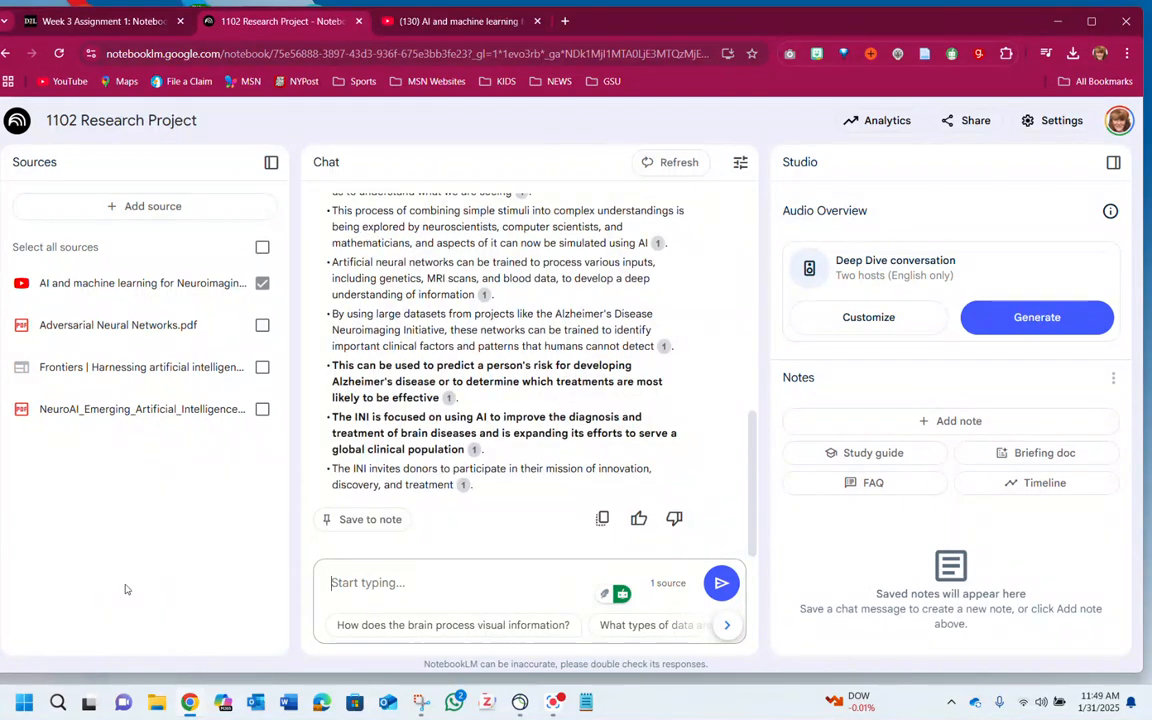
scroll(496, 418, "up", 3)
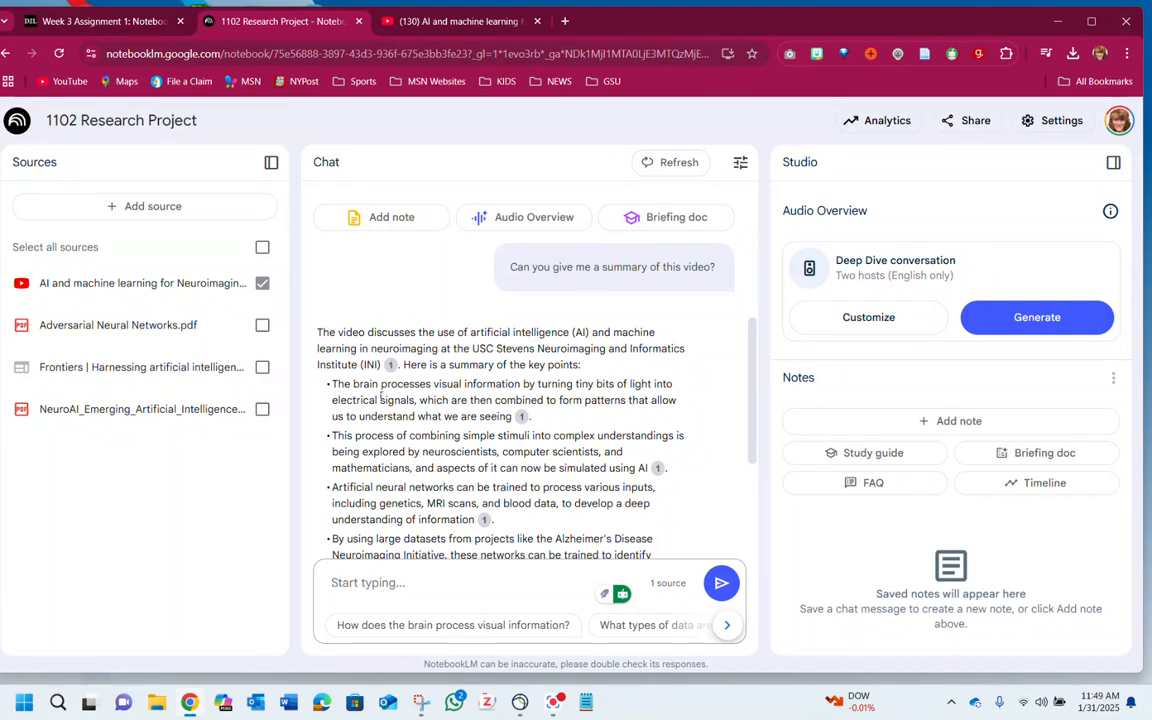
scroll(431, 414, "down", 4)
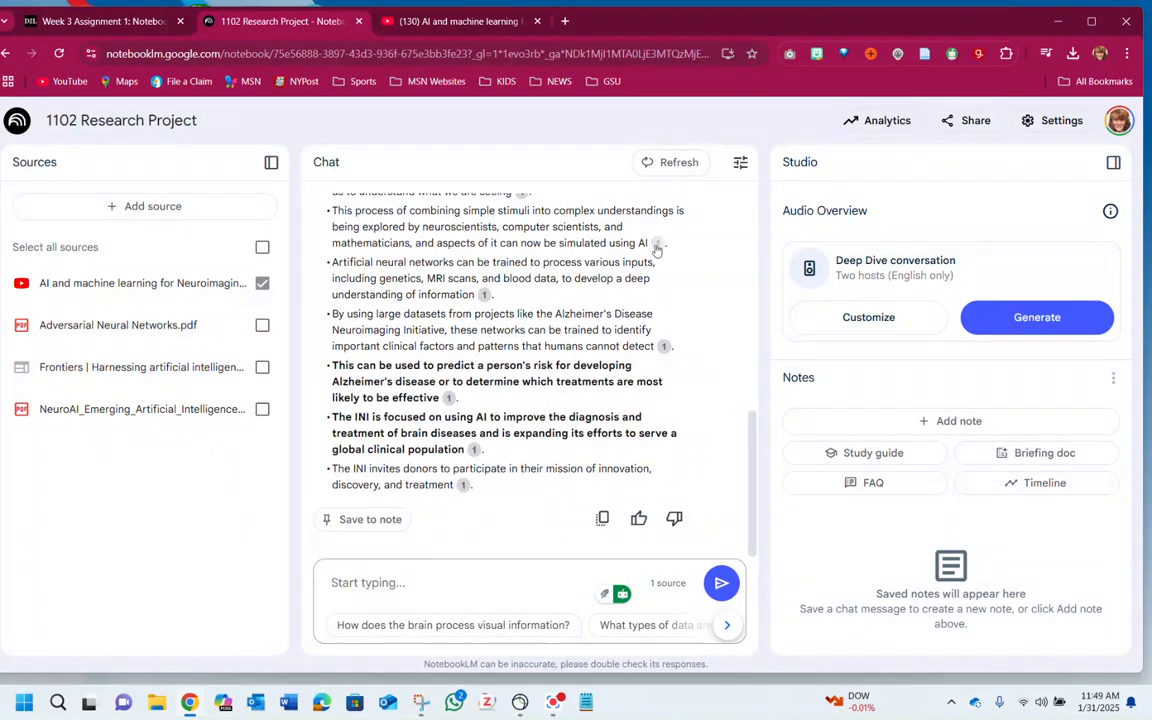
Open the citation for the point about simulating complex understanding with AI and review the cited video transcript beside the summary
left_click(657, 245)
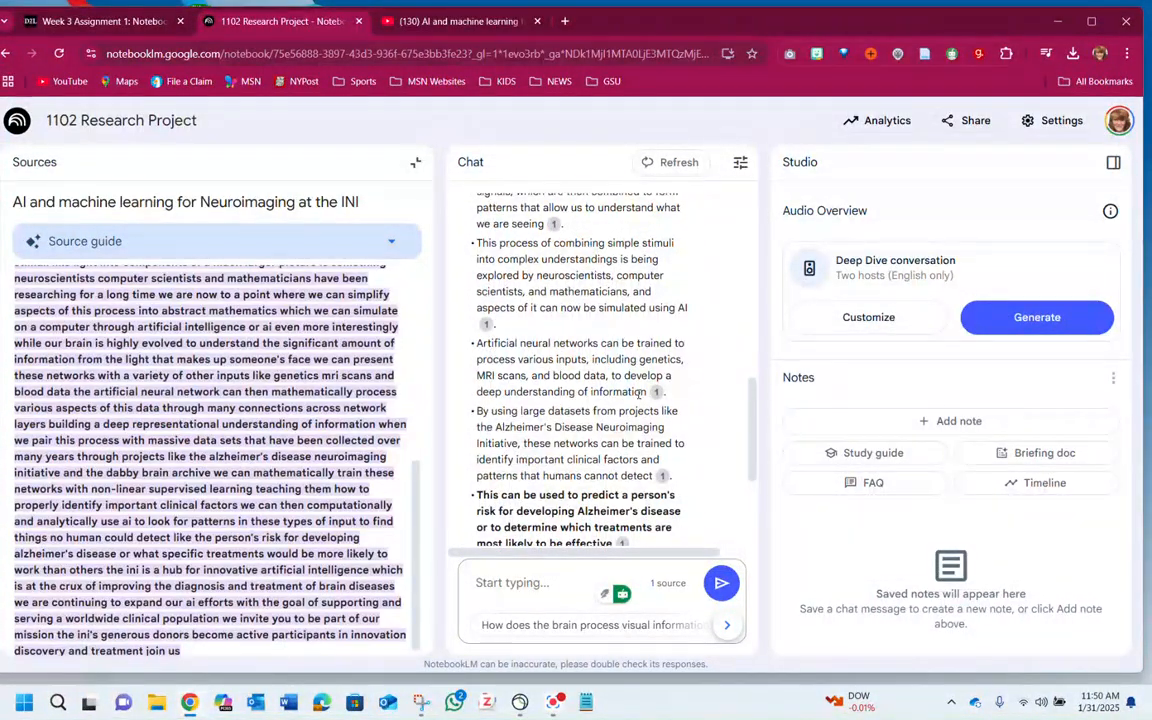
scroll(638, 393, "down", 3)
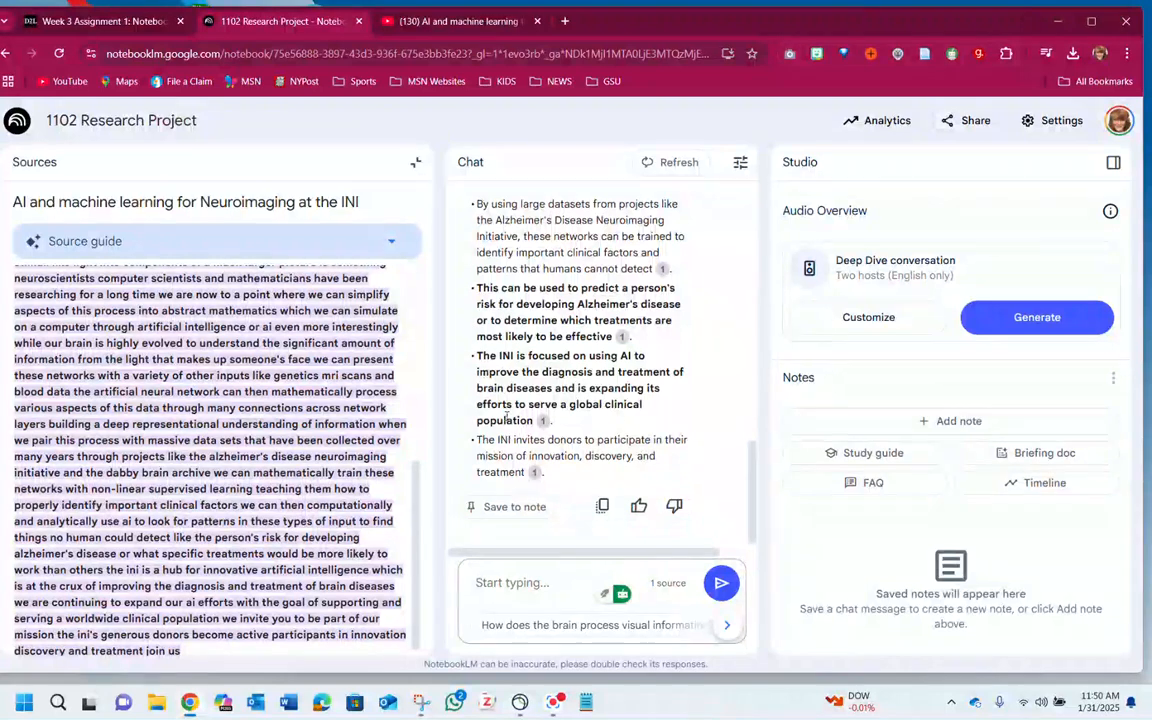
scroll(505, 420, "up", 8)
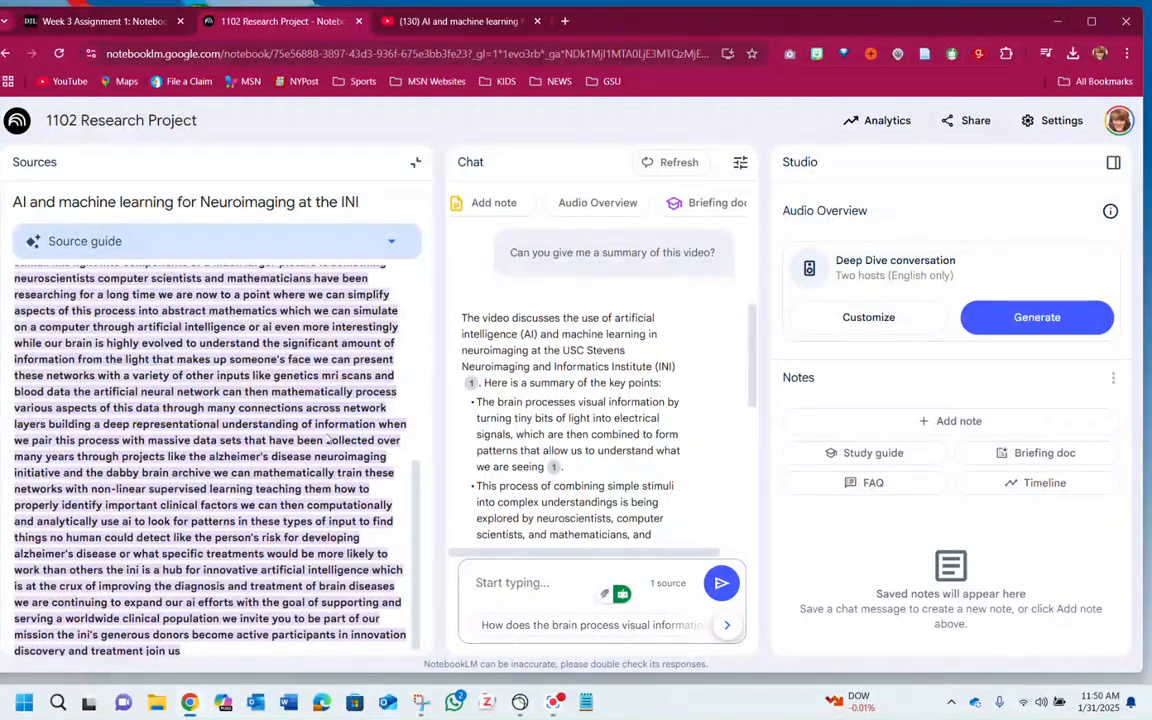
scroll(327, 438, "down", 1)
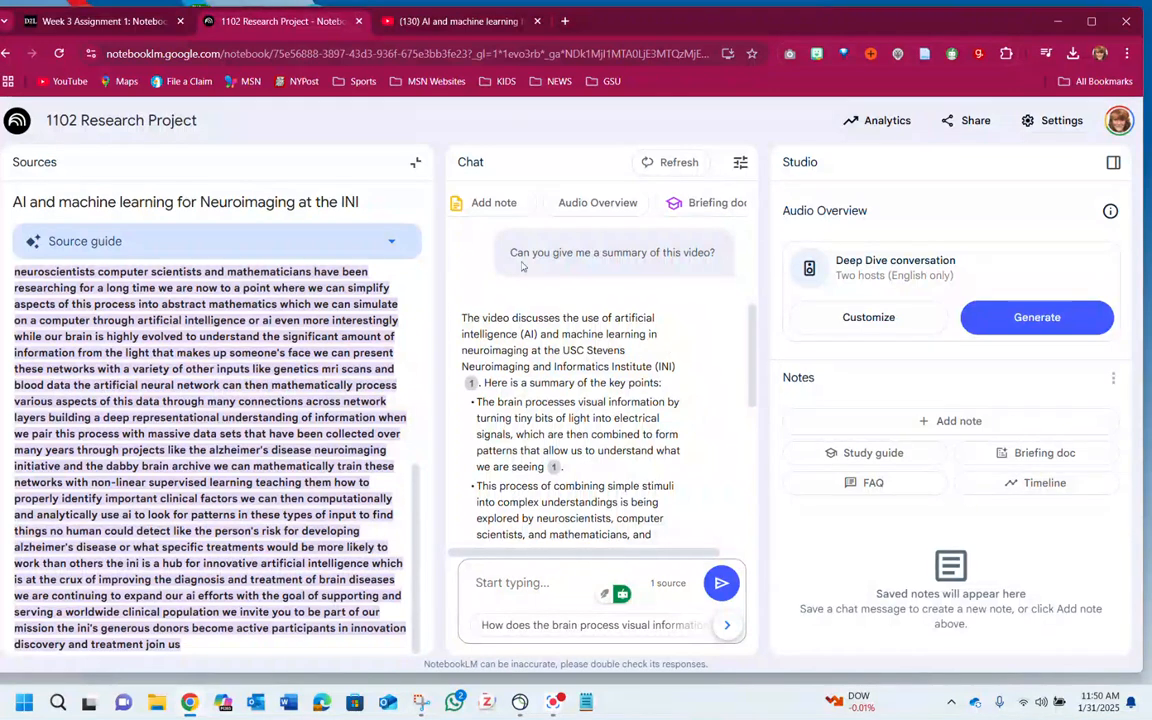
Clear the chat history and close the video transcript to return to the source list
left_click(678, 161)
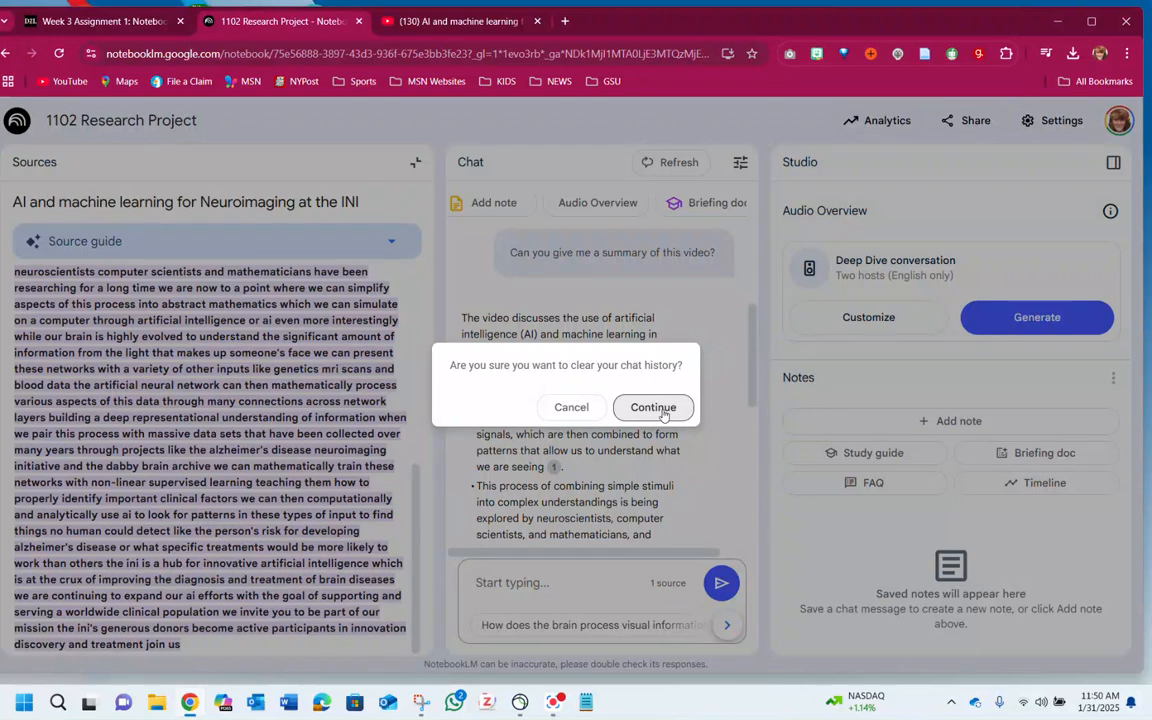
left_click(663, 408)
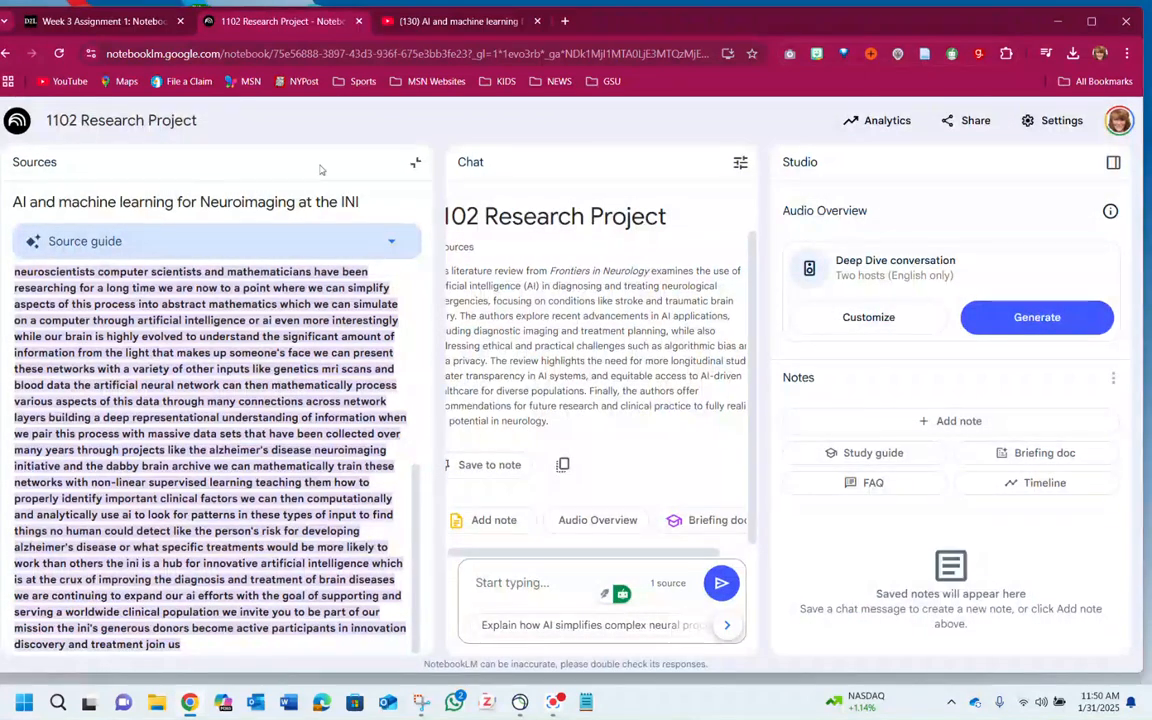
left_click(415, 162)
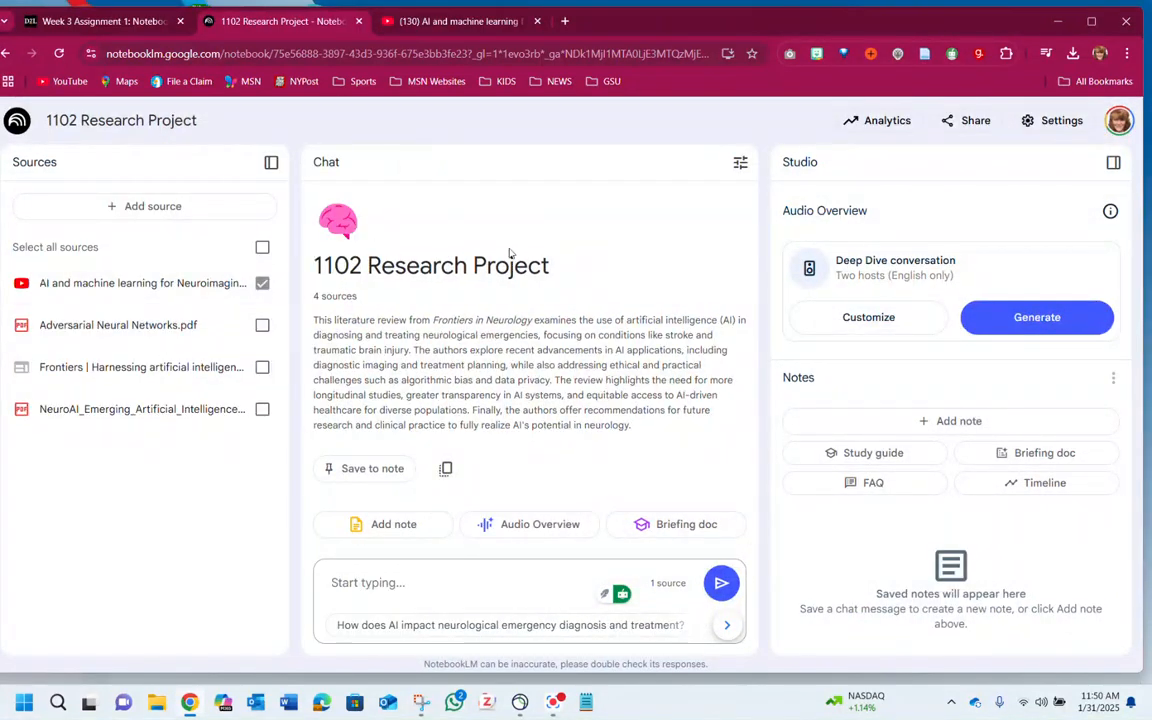
Select all sources and generate an Audio Overview customized with "Focus on the exigence of the problem and show me oppositional viewpoints."
left_click(262, 247)
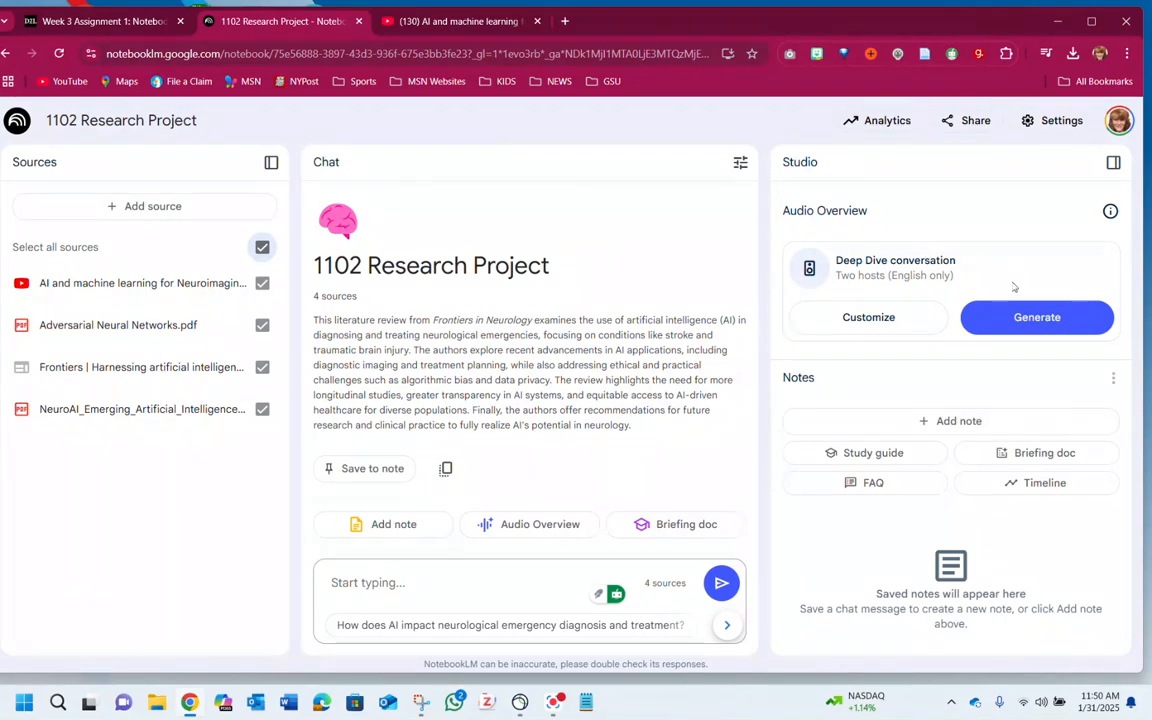
left_click(884, 326)
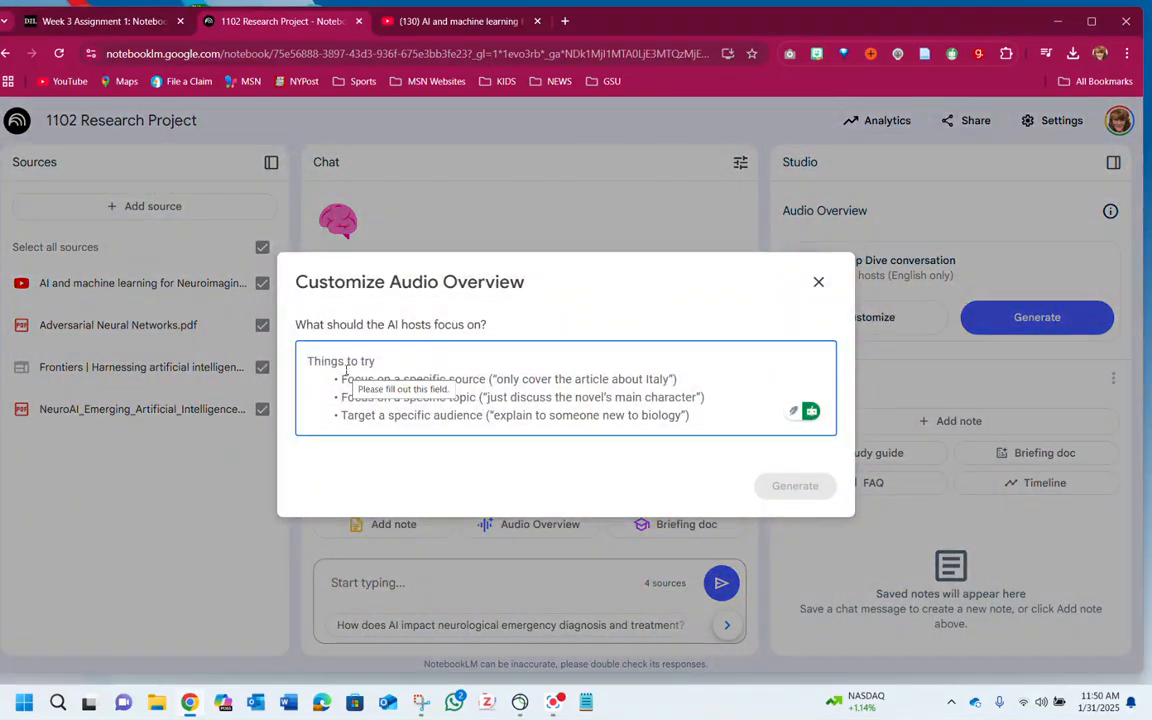
type("F")
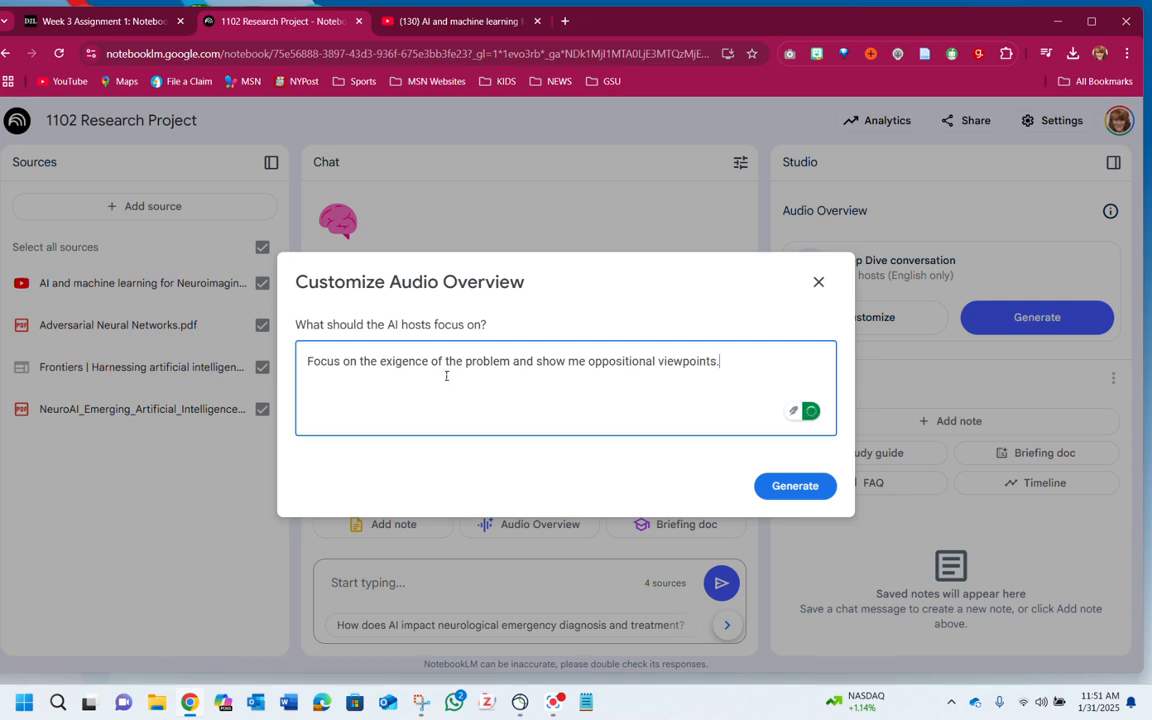
left_click(803, 488)
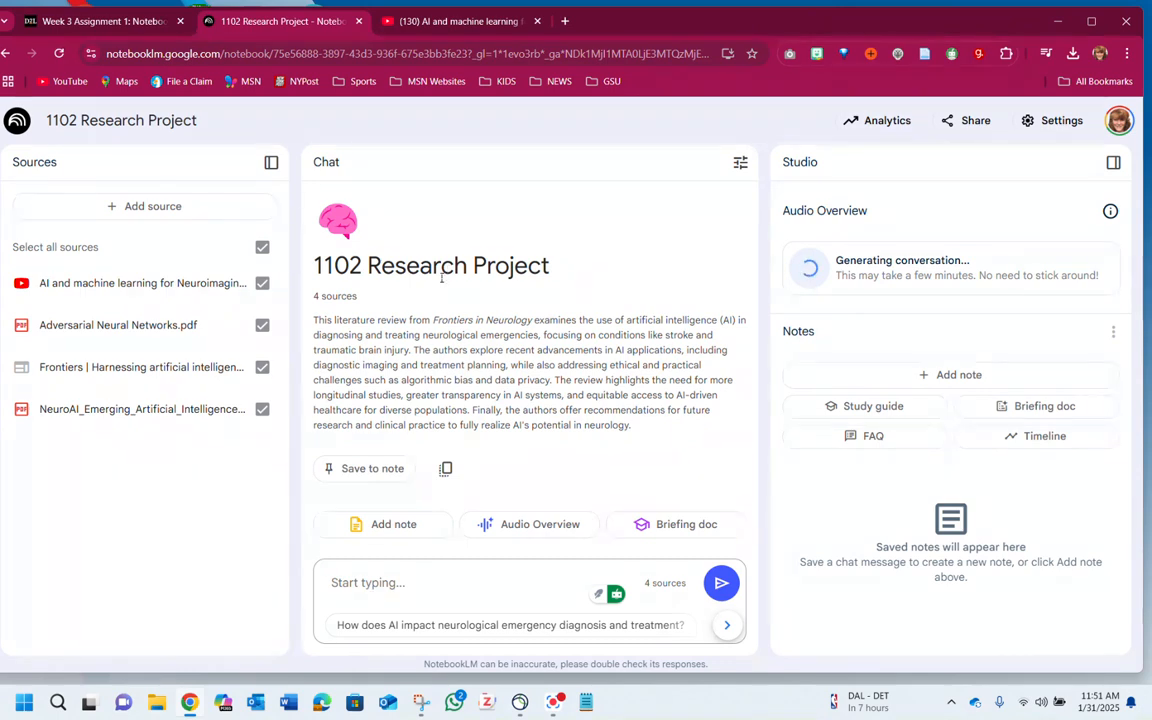
Check the screenshot requirements in Step 3 of the Week 3 NotebookLM assignment, then return to the 1102 Research Project notebook
left_click(103, 21)
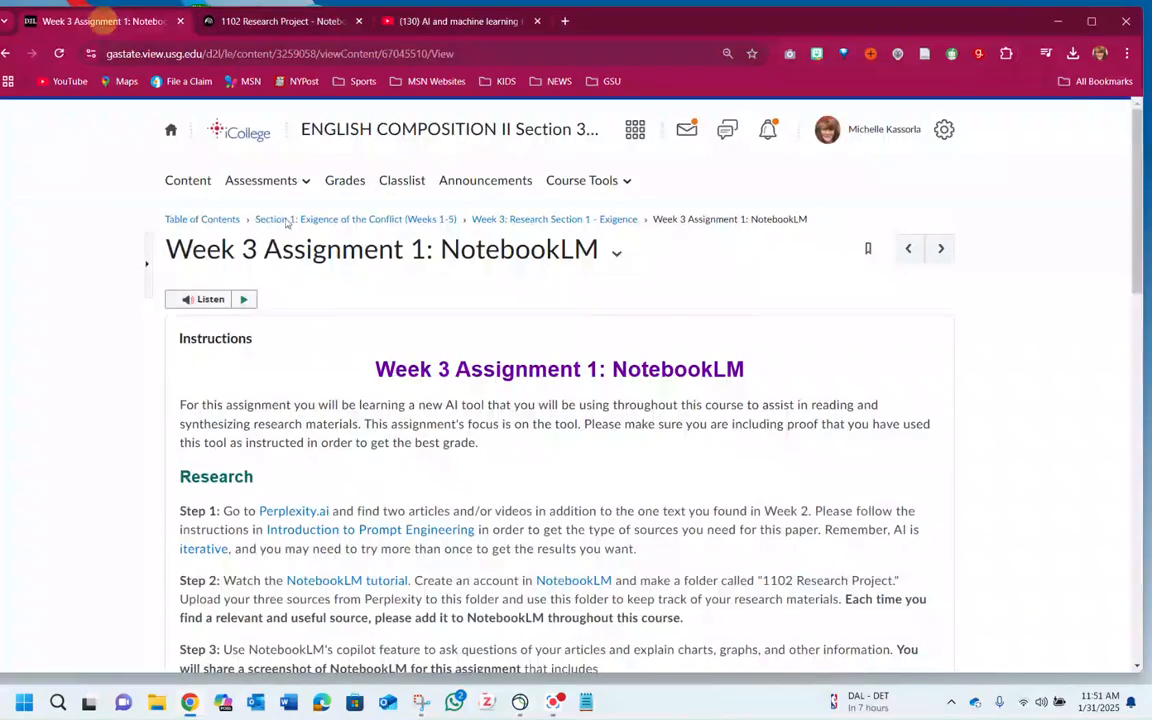
scroll(440, 375, "down", 3)
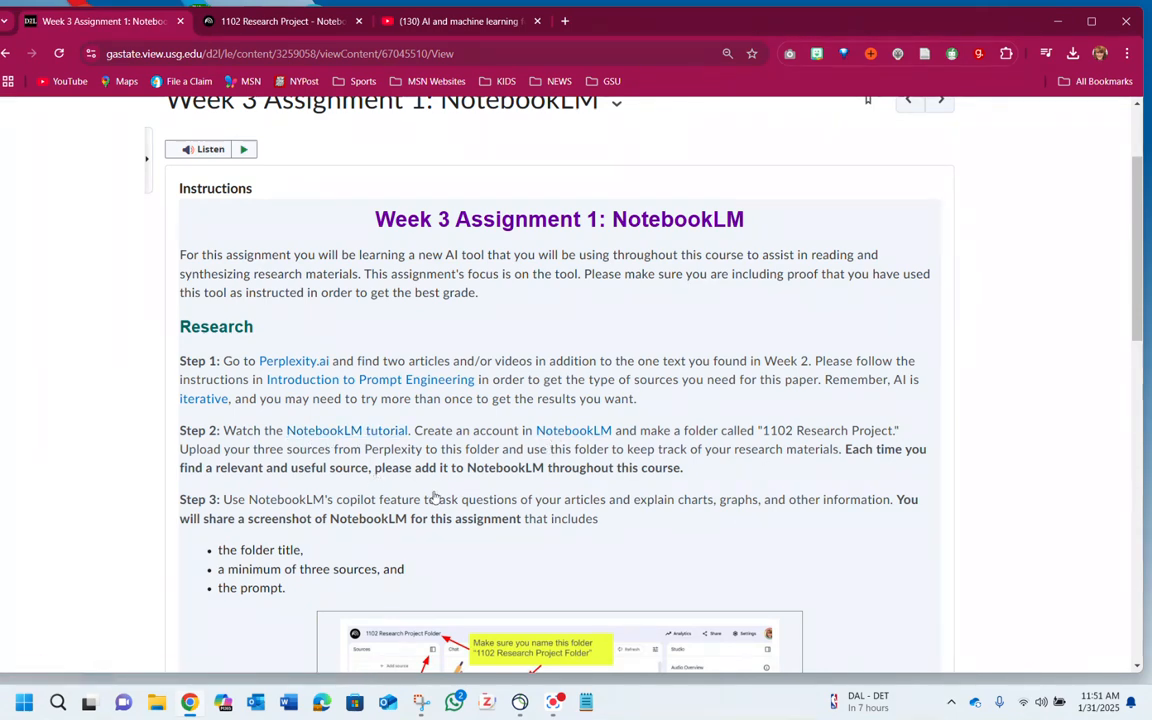
scroll(435, 497, "down", 3)
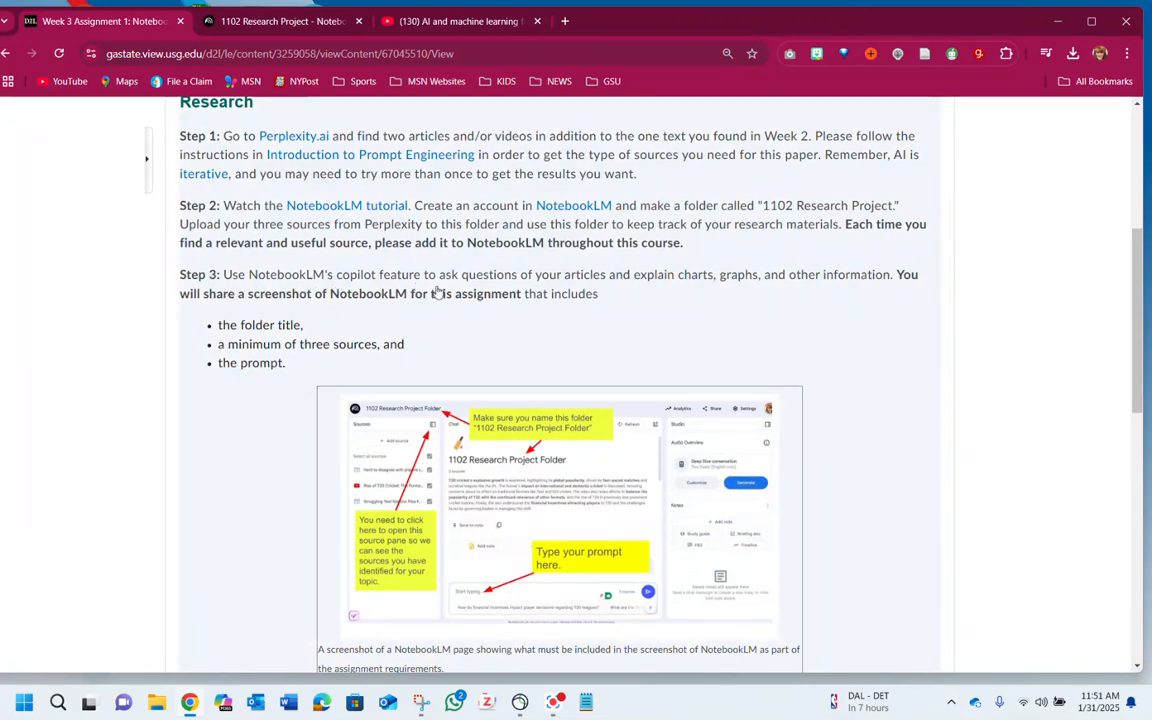
left_click(283, 21)
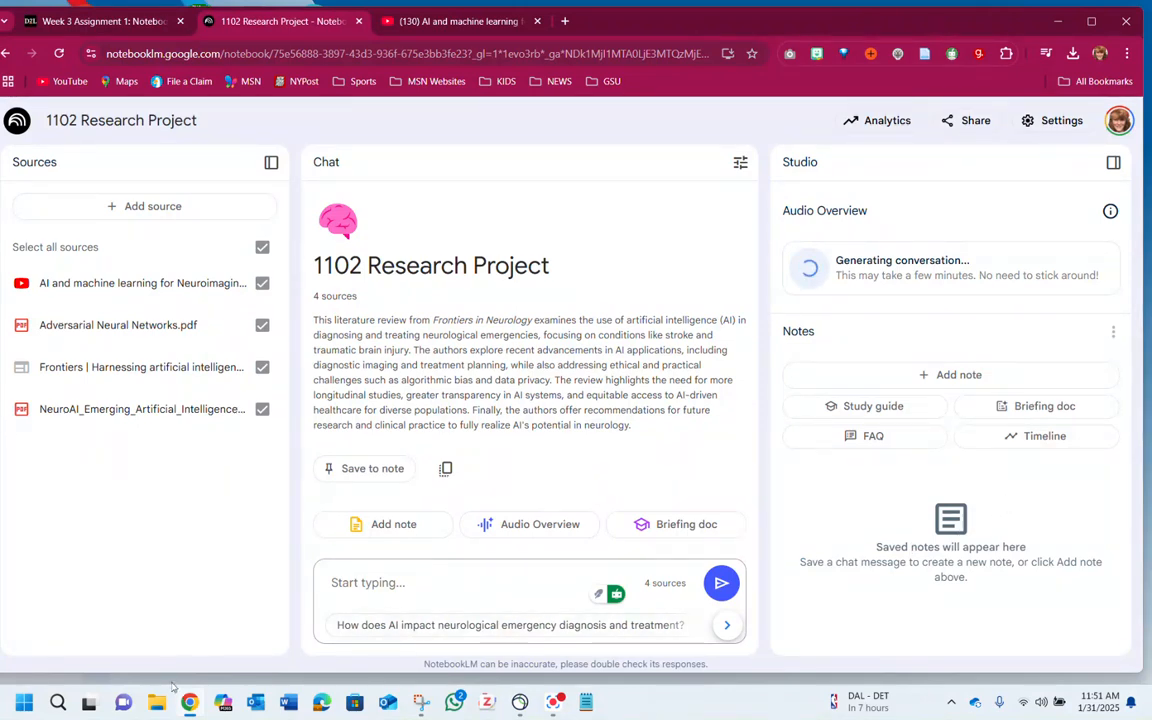
Ask the suggested question "How does AI impact neurological emergency diagnosis and treatment?", review the answer and save it as a note
left_click(409, 628)
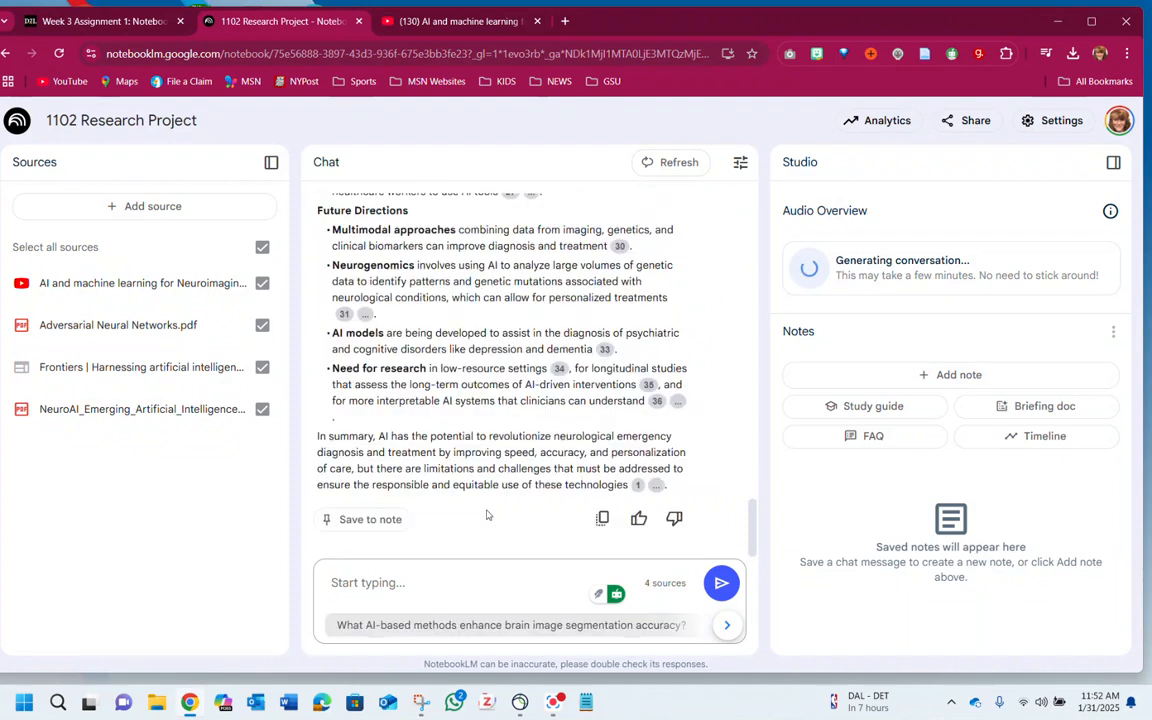
scroll(487, 515, "up", 10)
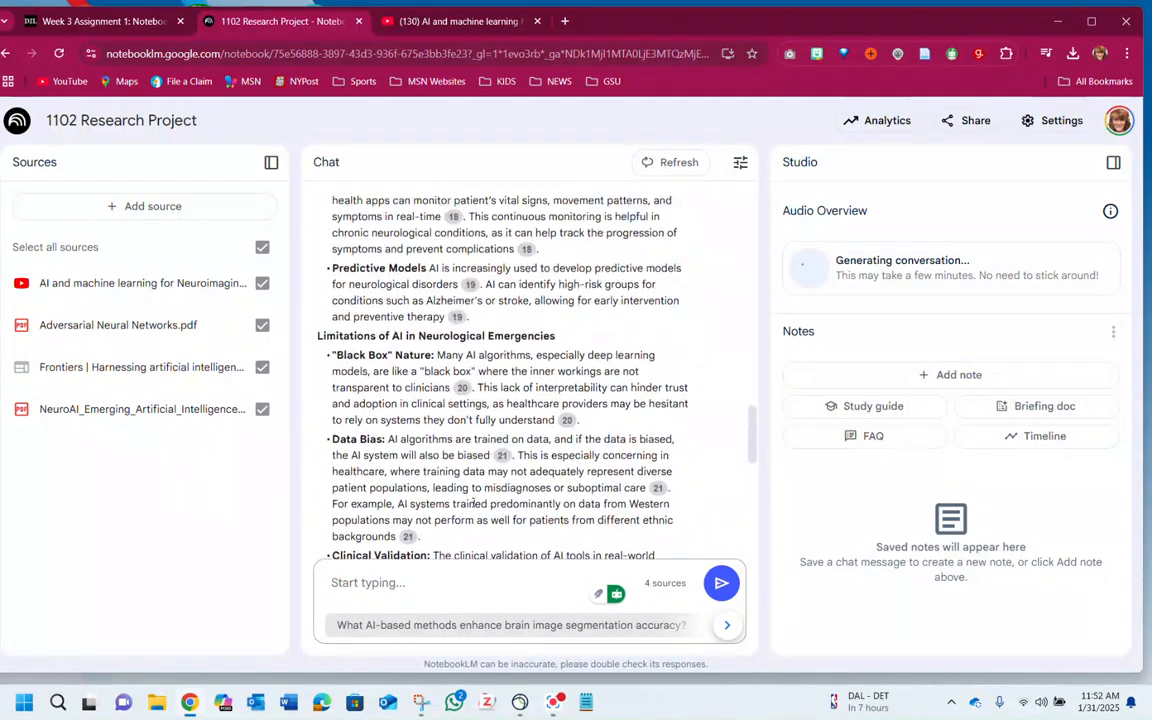
scroll(478, 500, "up", 10)
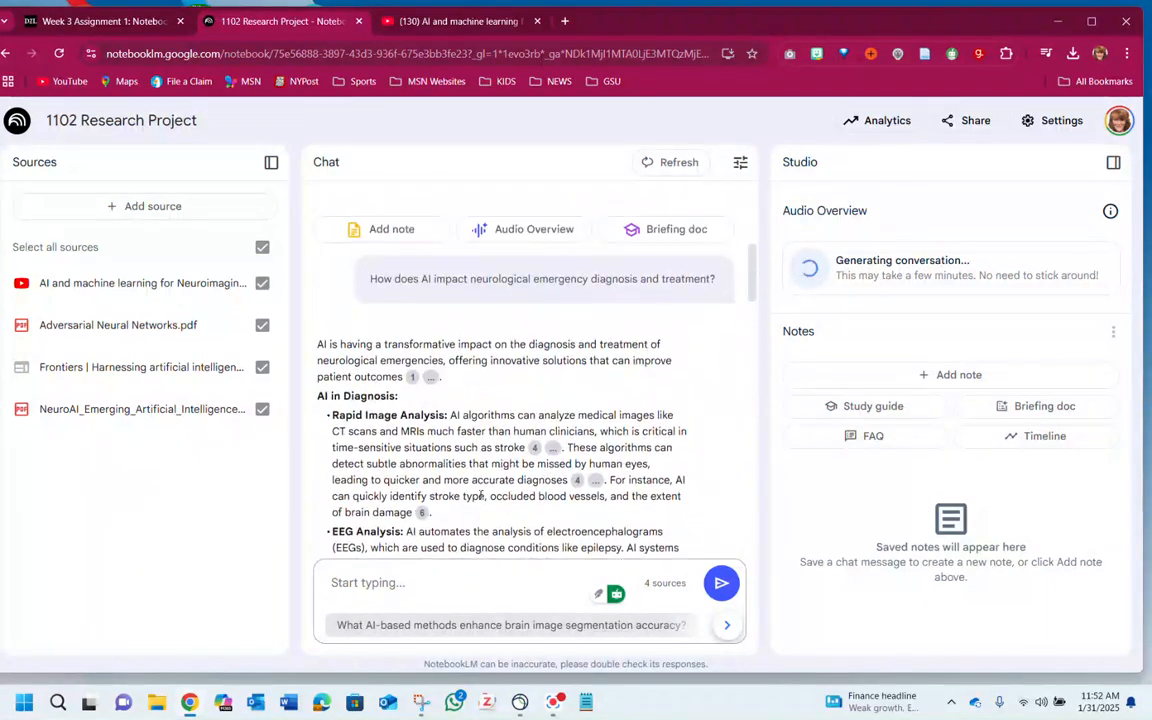
scroll(490, 487, "down", 10)
scroll(506, 455, "down", 10)
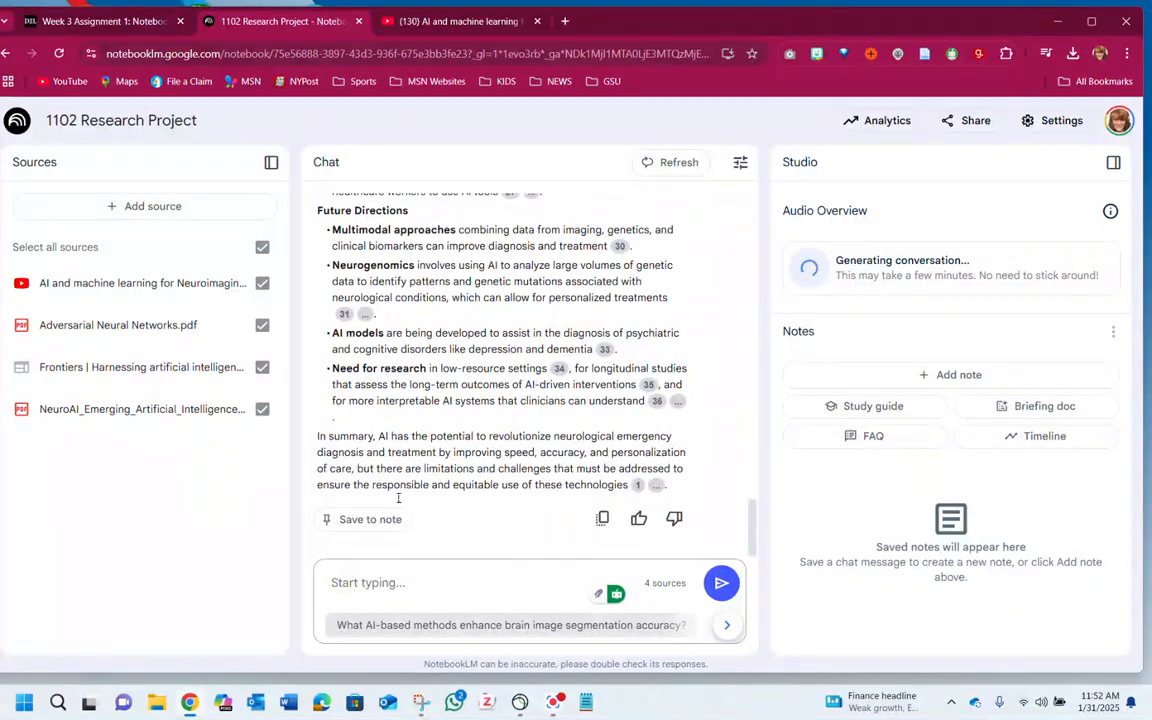
left_click(372, 519)
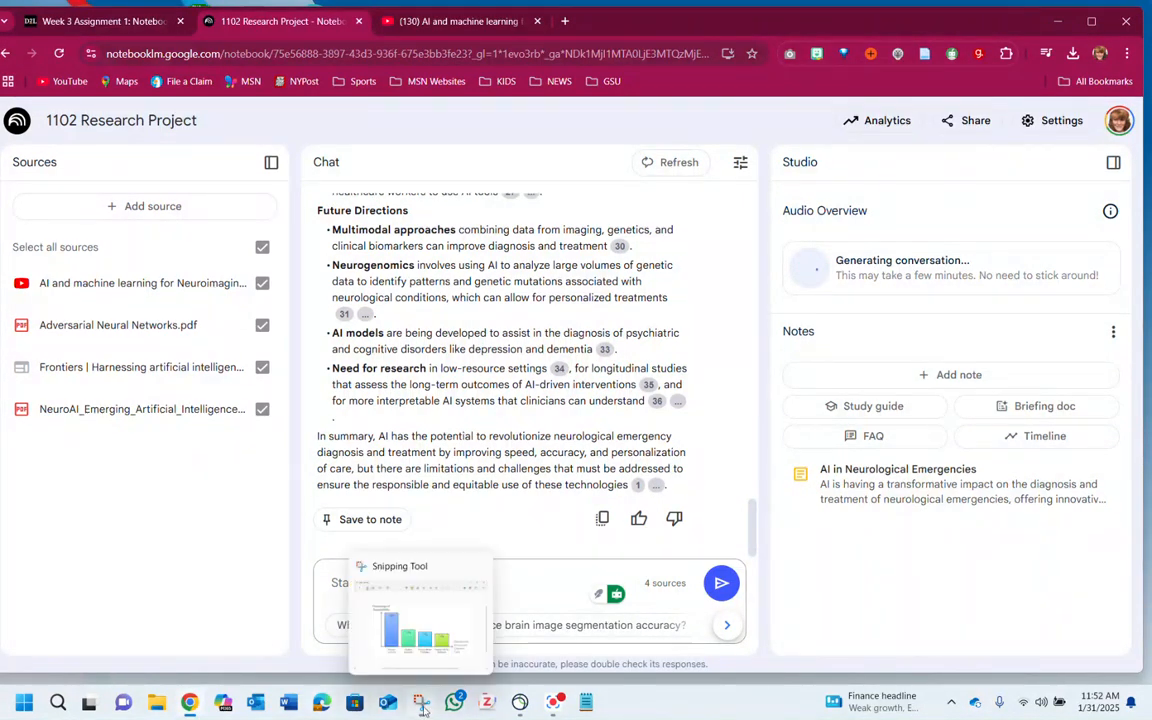
Close the old chart snip in Snipping Tool and capture a new rectangular screenshot of the whole NotebookLM notebook page
left_click(356, 672)
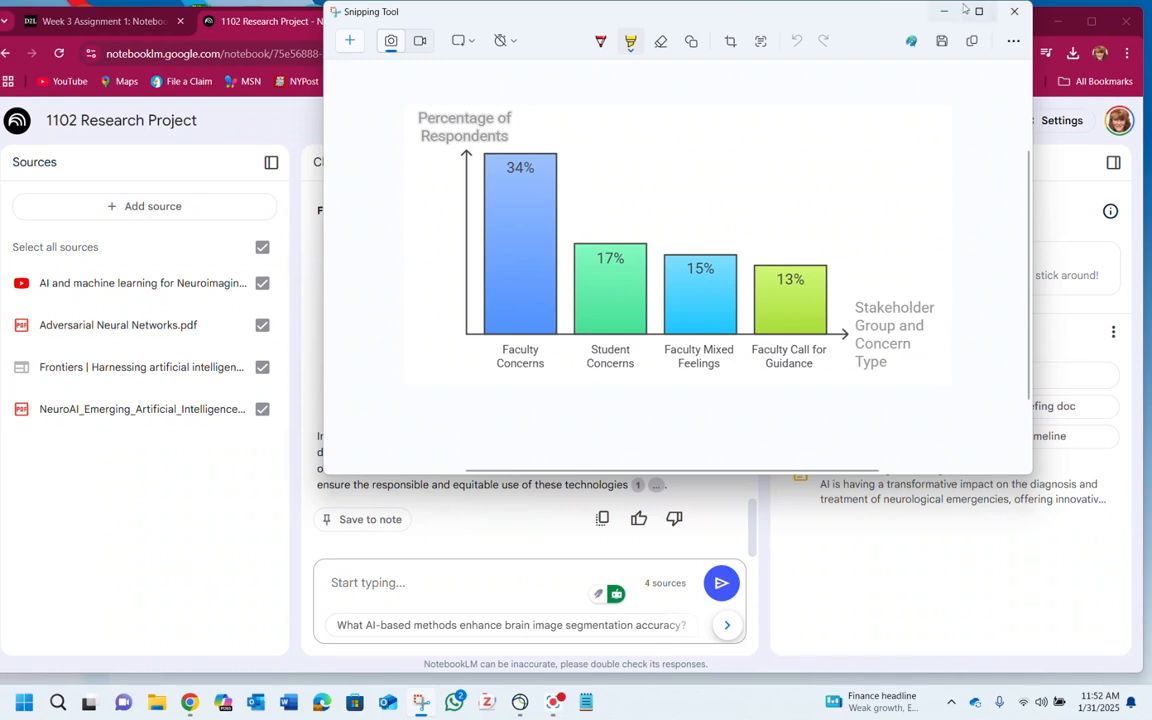
left_click(1017, 12)
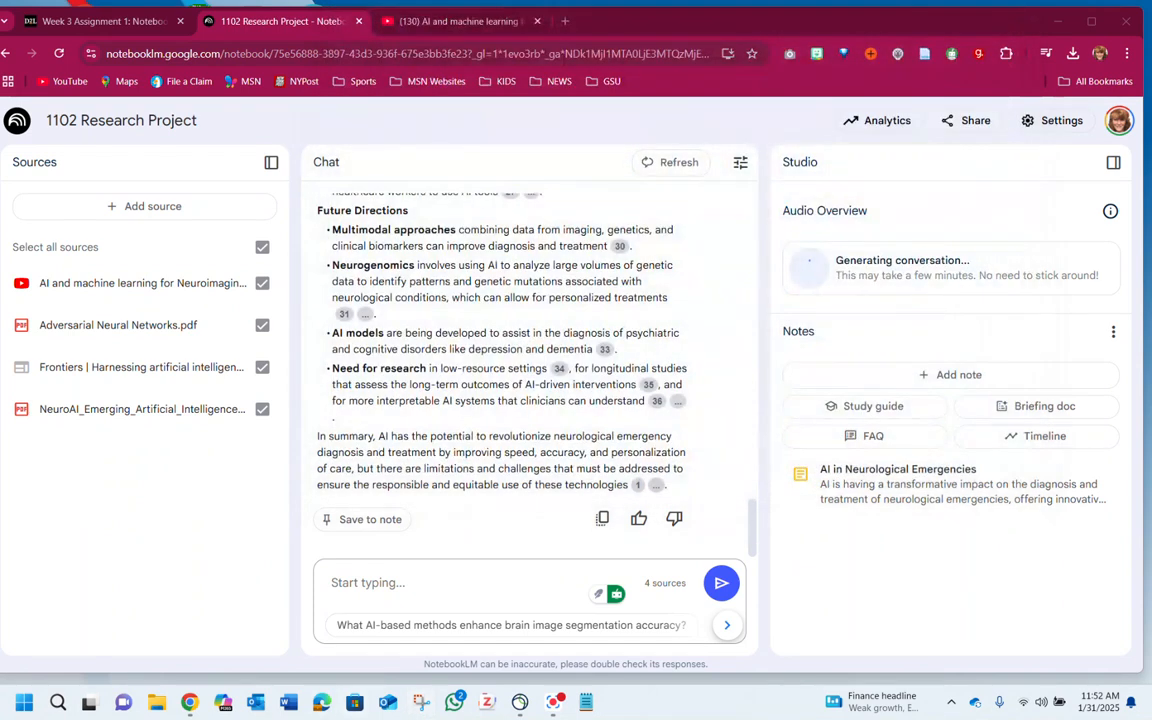
left_click(421, 703)
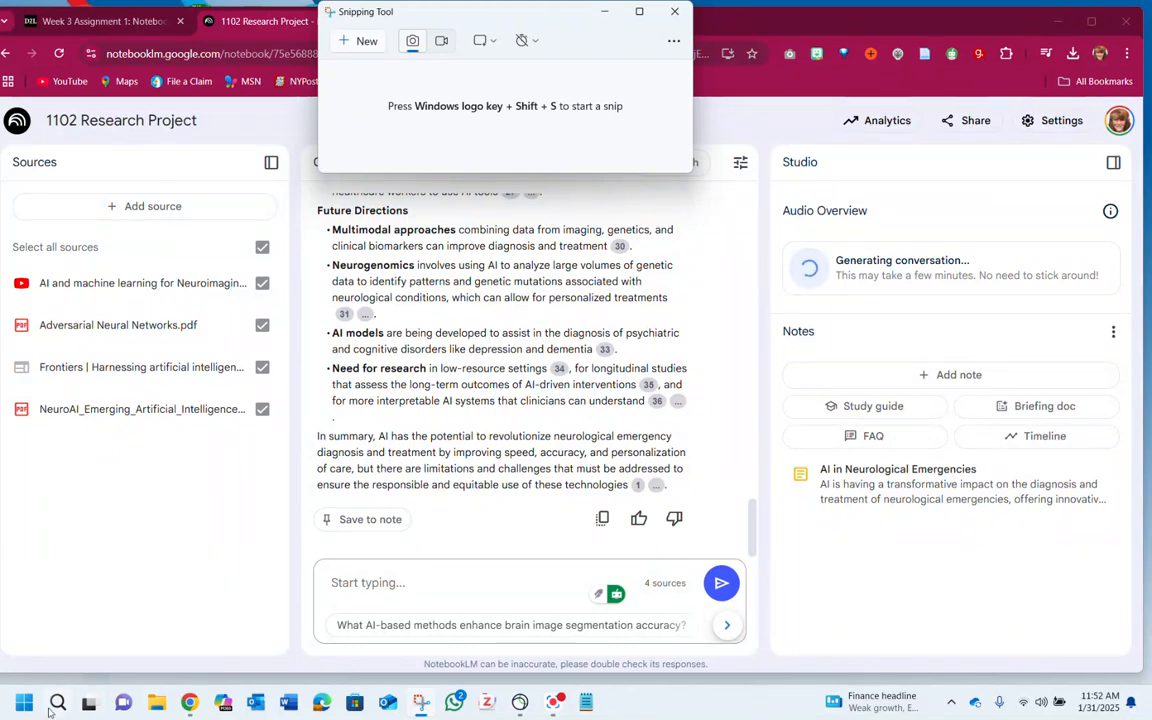
left_click(368, 42)
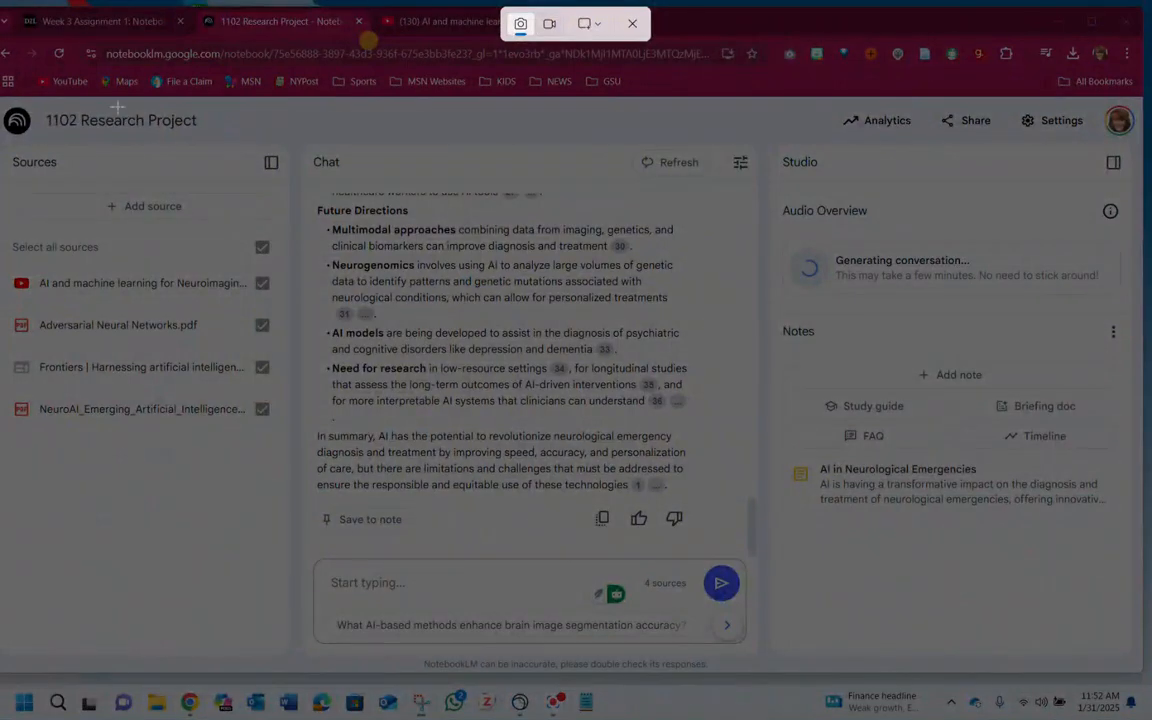
left_click_drag(1, 96, 1136, 665)
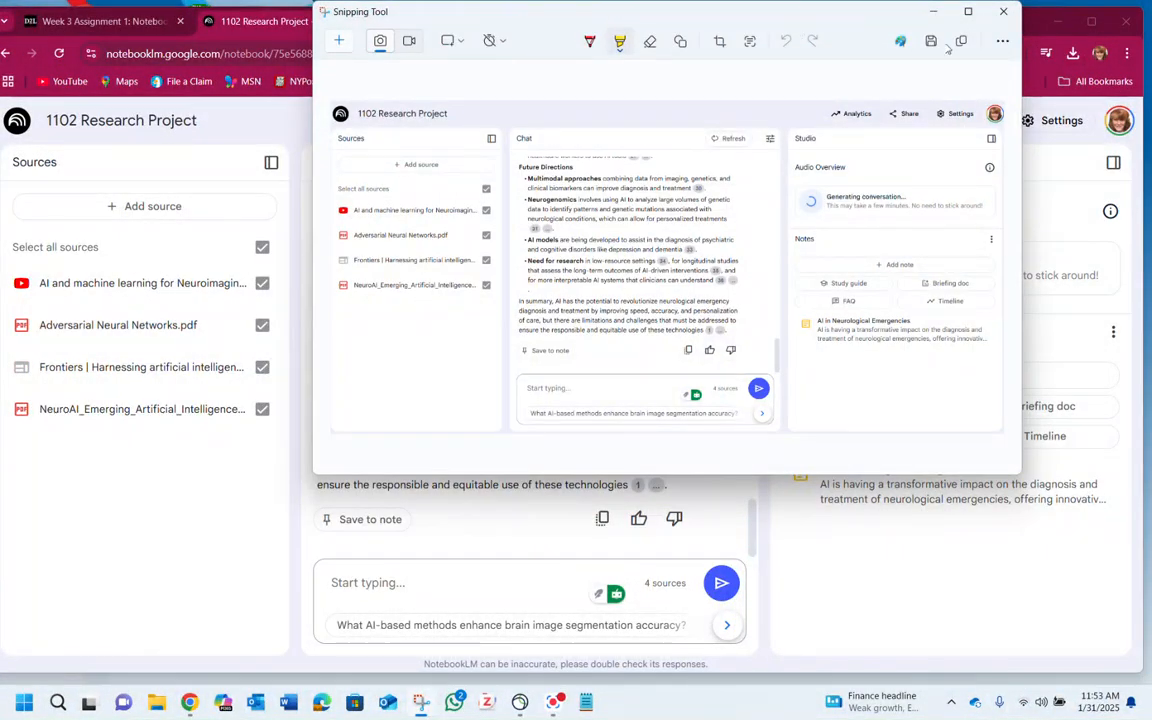
Save the snip as a JPG named NotebookLMScreenshot in the Downloads folder and close Snipping Tool
left_click(931, 41)
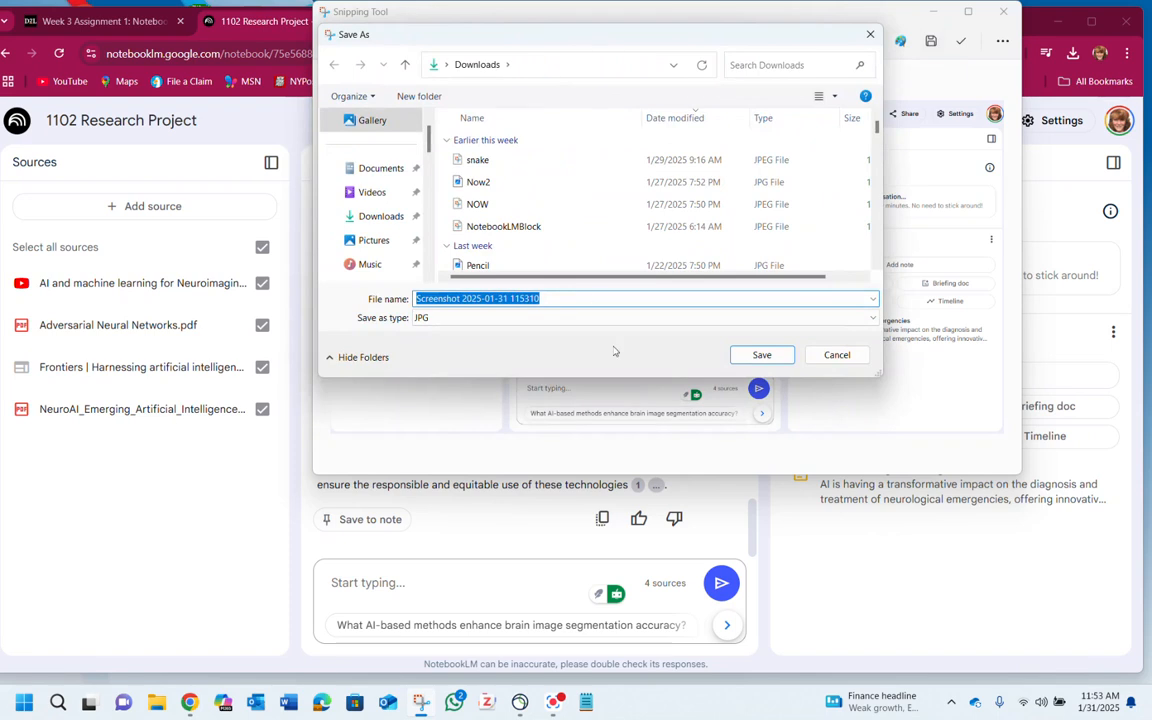
type("N")
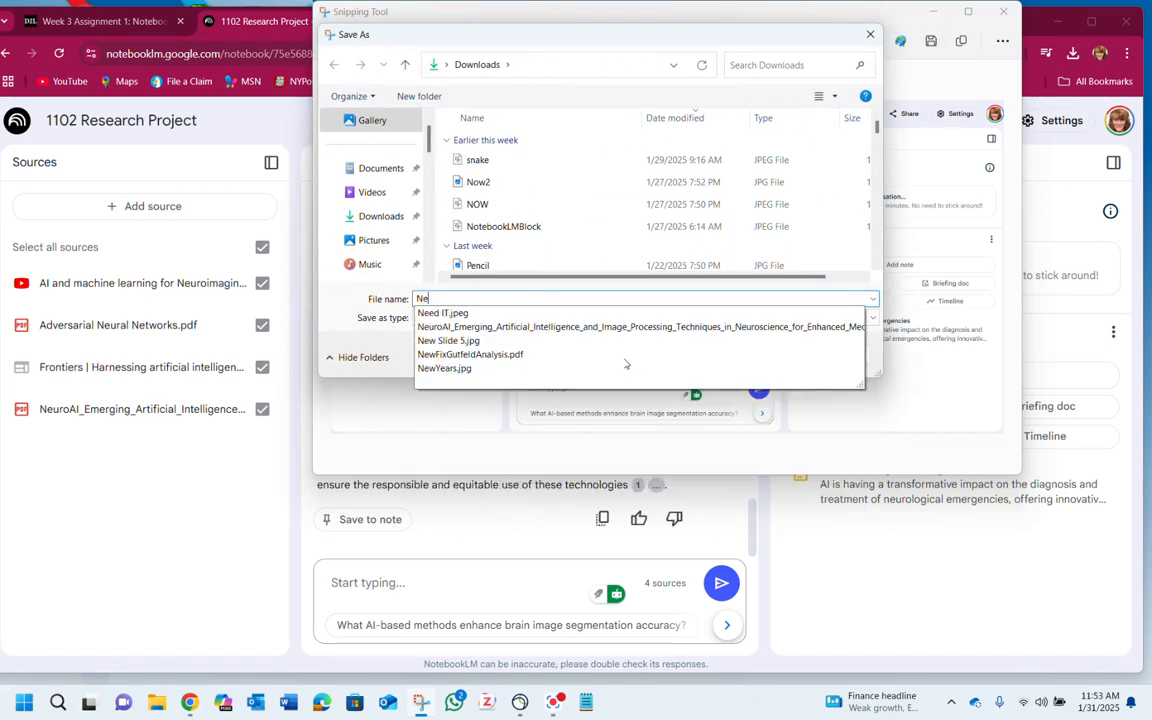
type("otebool")
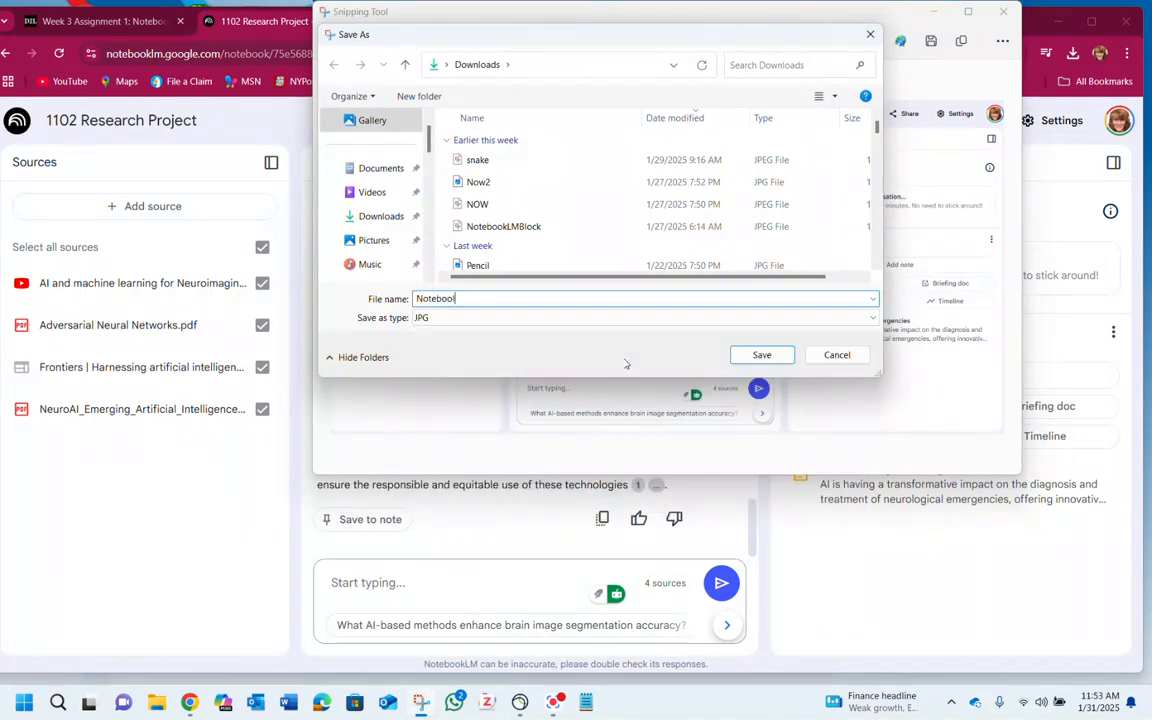
key("BackSpace")
type("kLM")
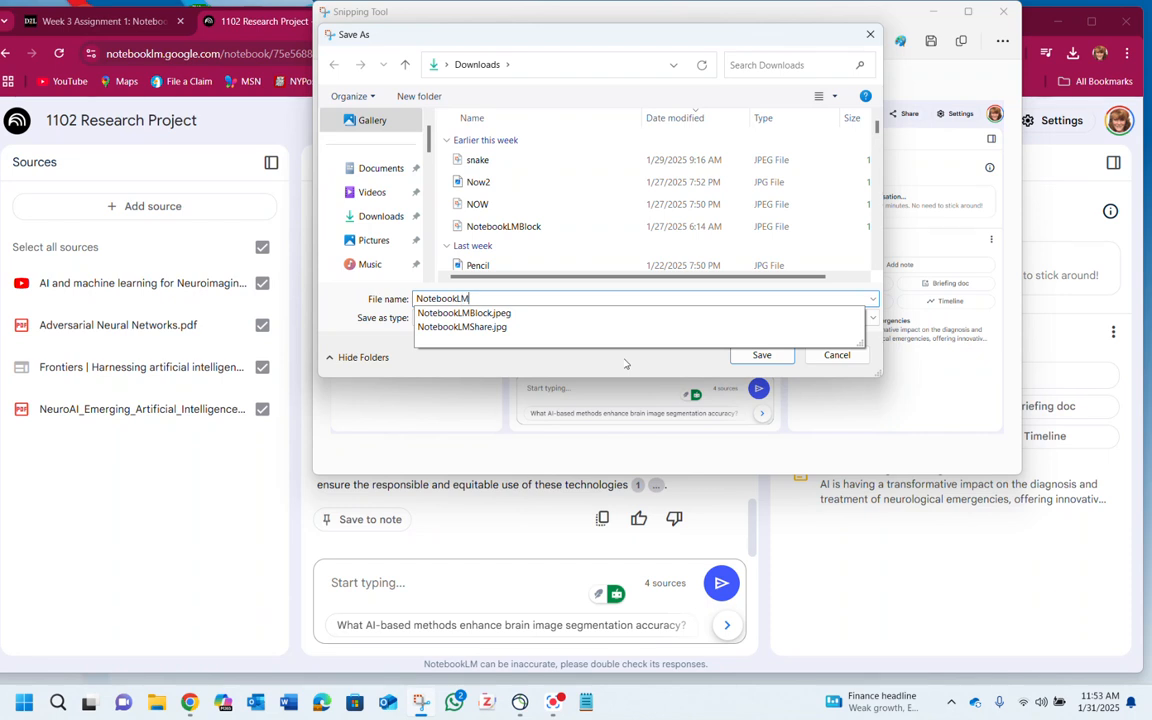
type("Screenshot")
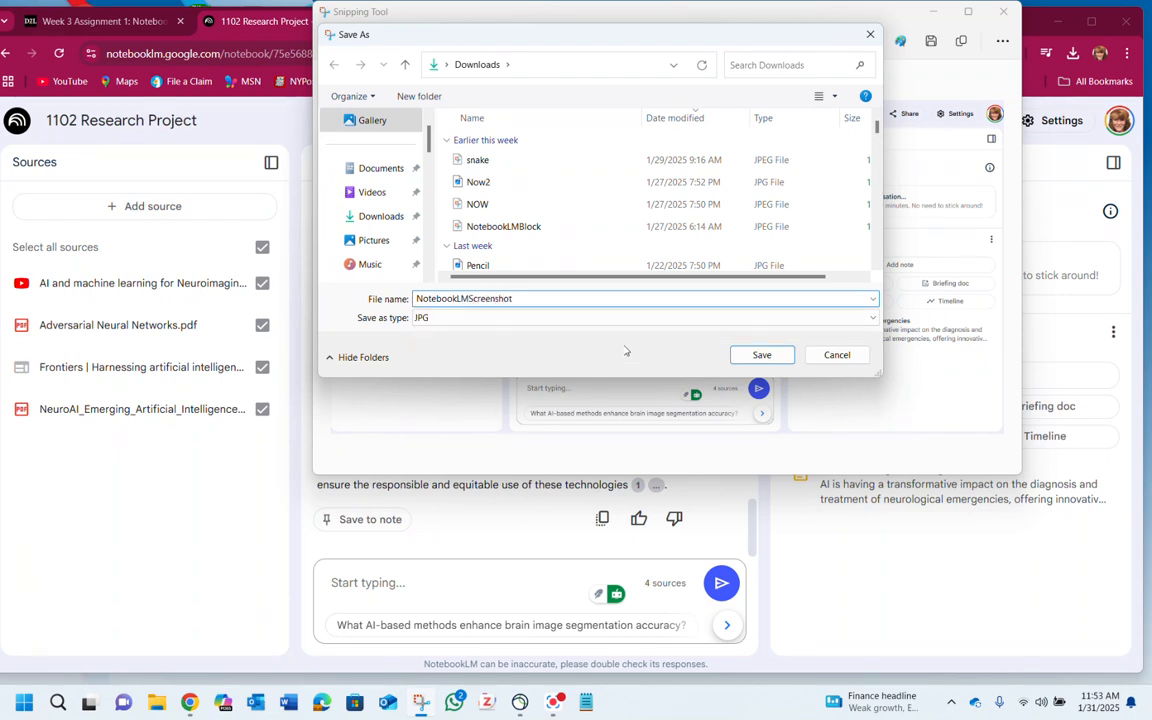
left_click(378, 216)
left_click(762, 355)
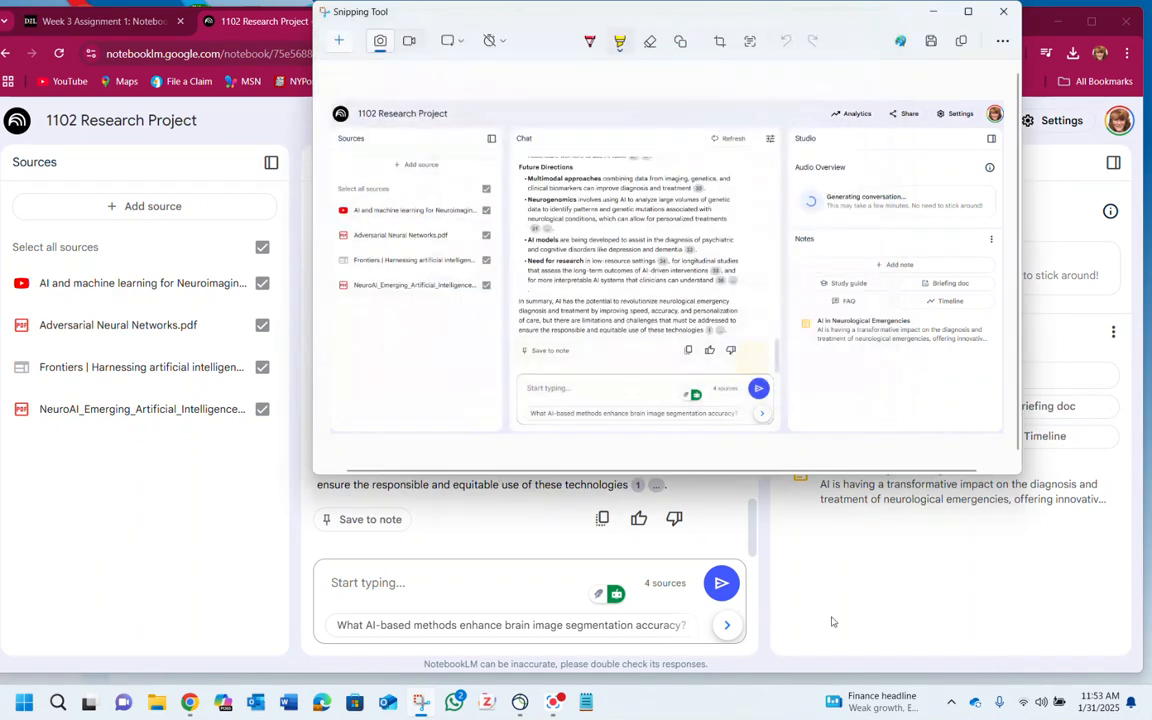
left_click(1003, 11)
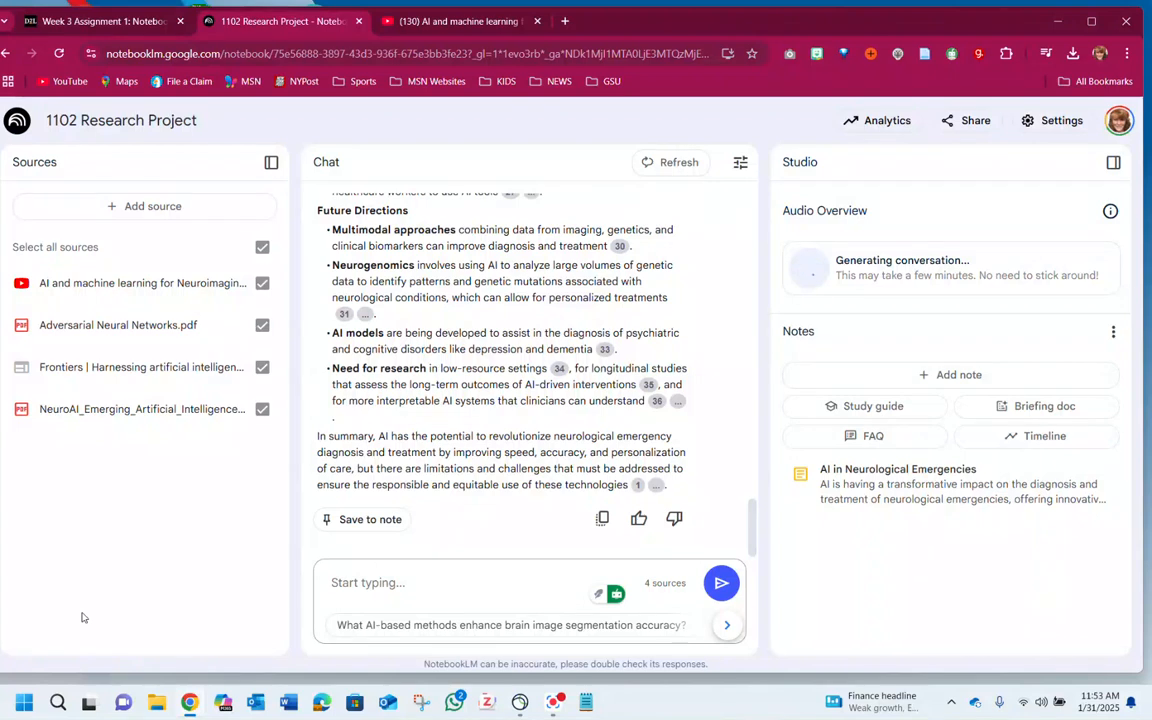
Compare the notebook page with the assignment's example screenshot and review the assignment's Submission instructions
left_click(84, 22)
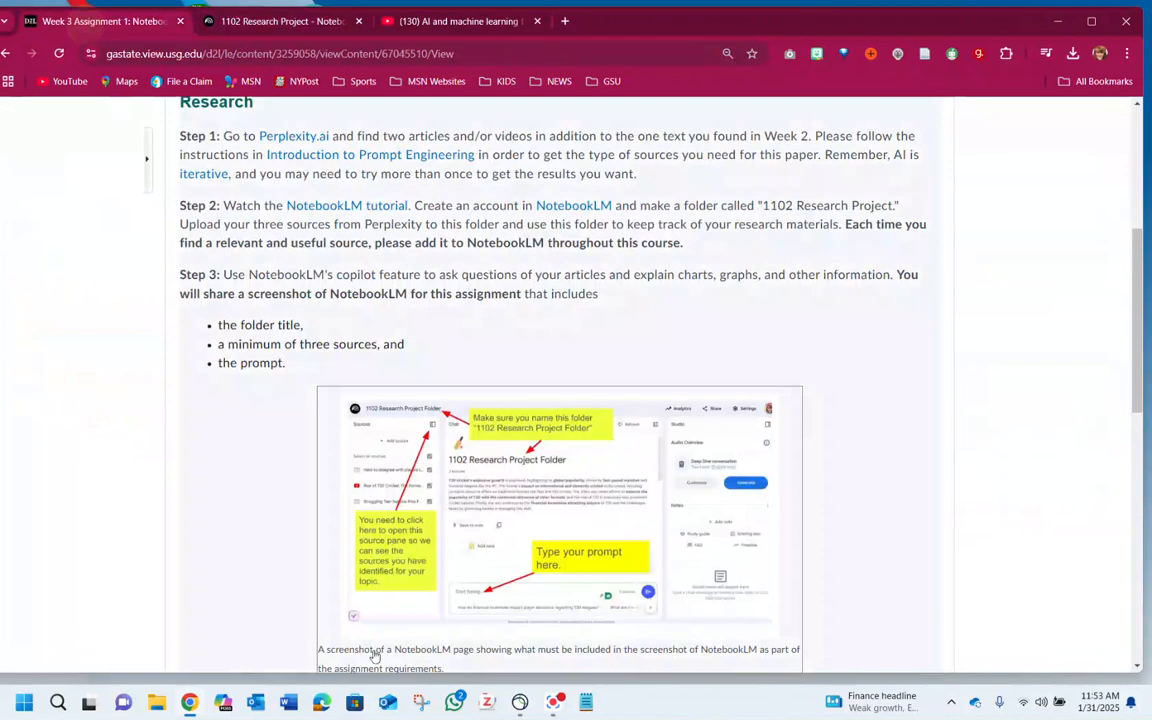
left_click(228, 8)
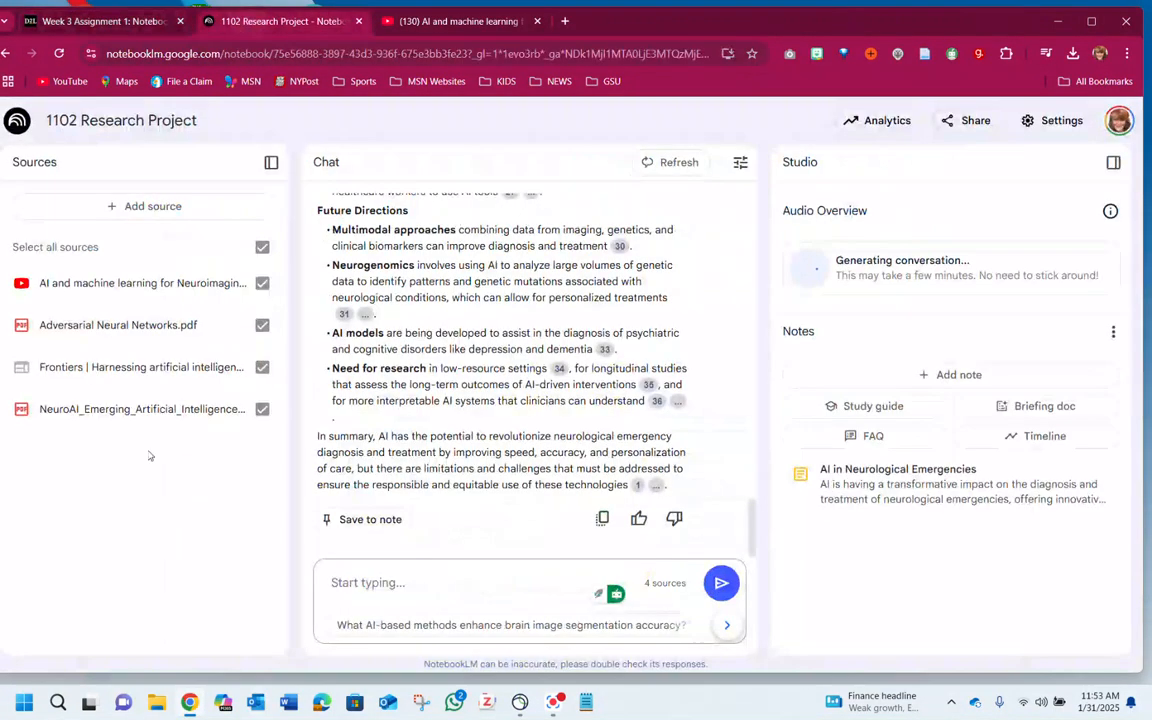
left_click(104, 21)
scroll(383, 394, "down", 5)
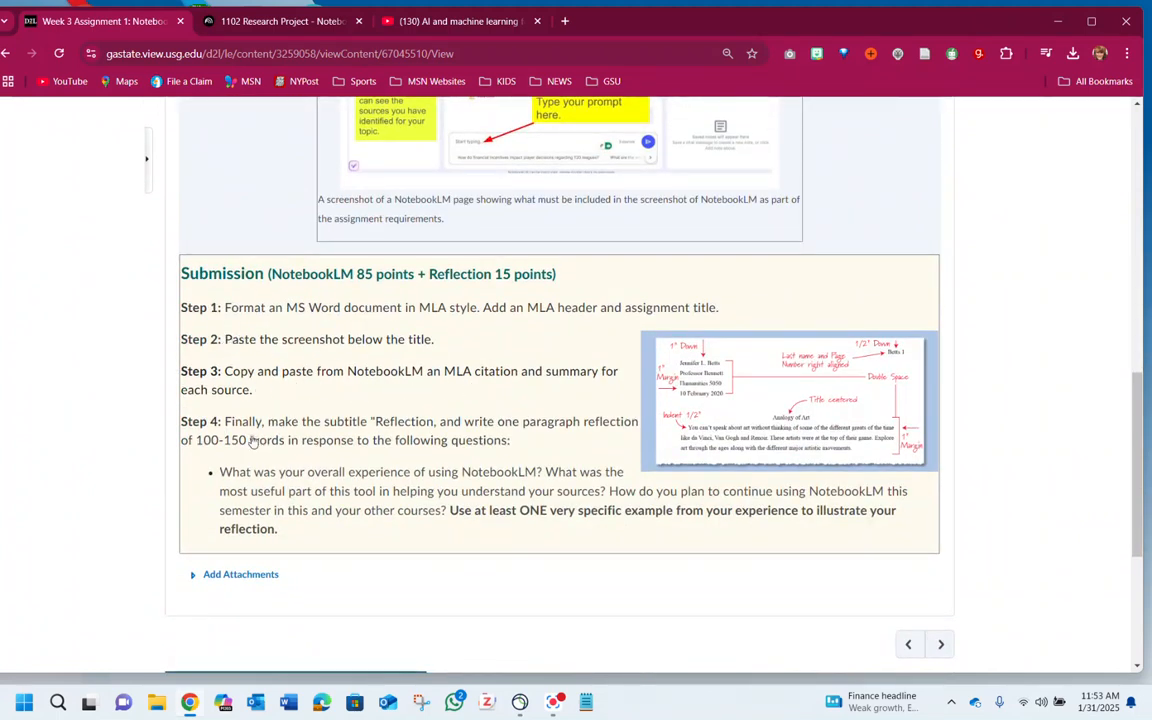
Review the assignment's Research steps, the required screenshot contents and the Submission requirement for an MLA citation and summary of each source
scroll(403, 432, "down", 2)
scroll(334, 380, "up", 4)
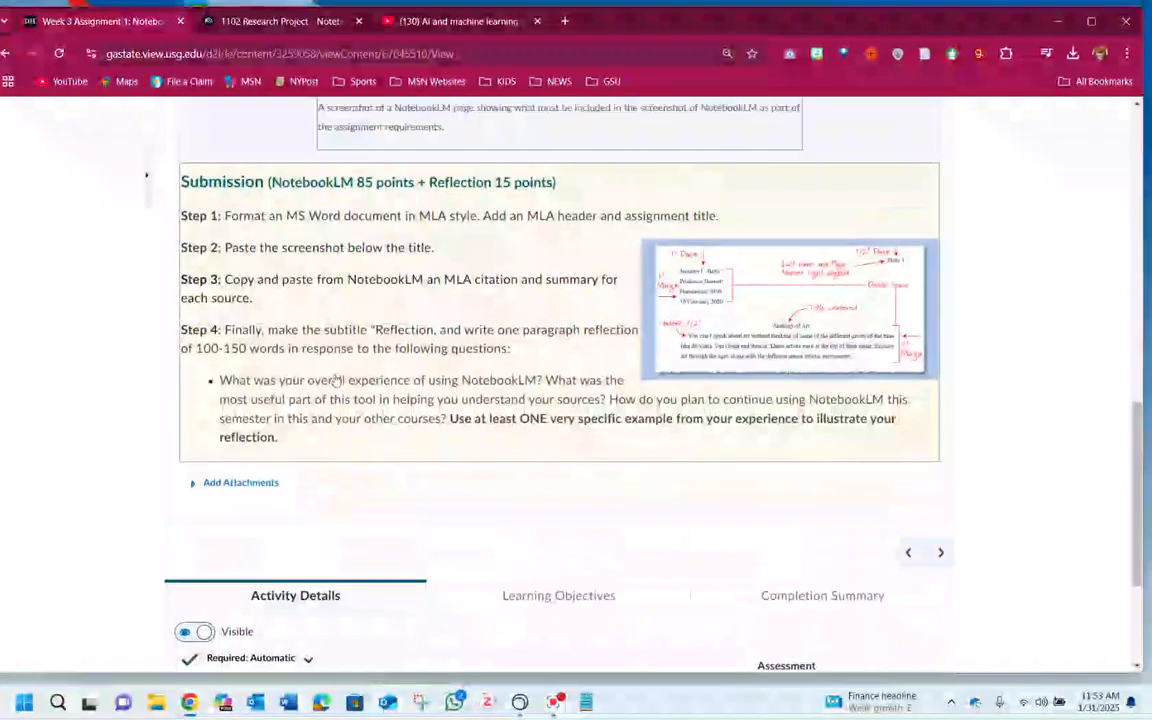
scroll(304, 397, "up", 3)
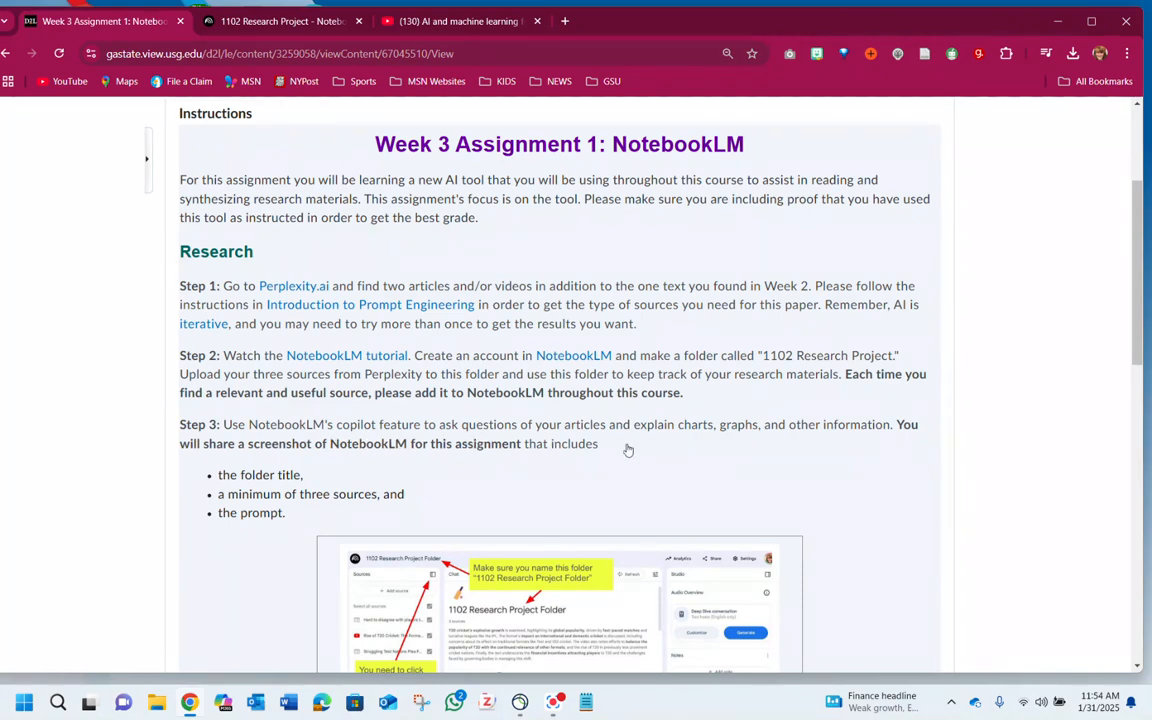
scroll(630, 407, "down", 3)
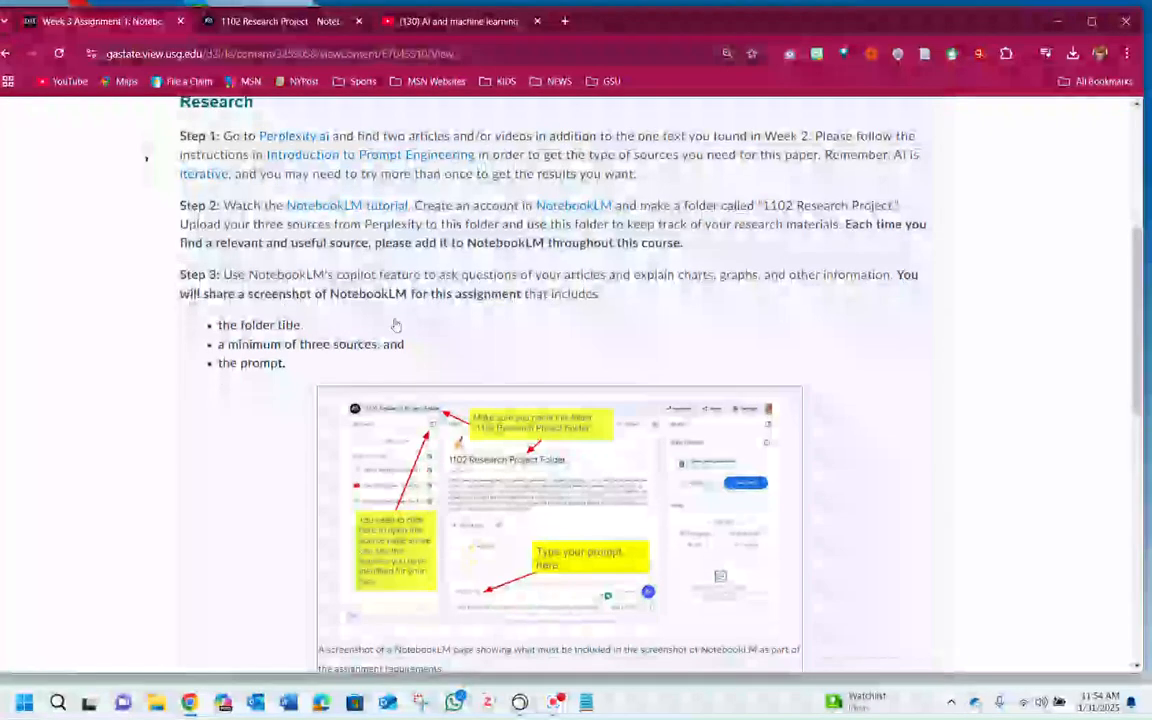
scroll(567, 299, "down", 3)
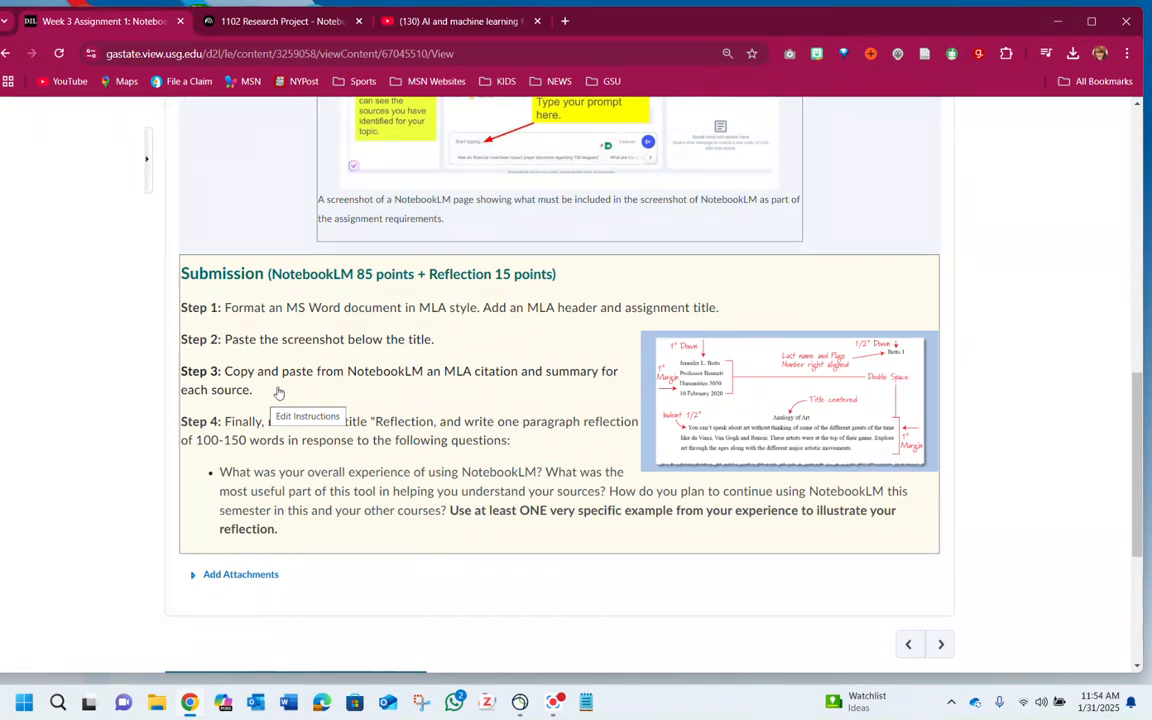
In the NotebookLM chat, write a prompt requesting a ~100 word summary of all four sources with an MLA citation at the bottom of each summary
left_click(240, 24)
left_click(420, 583)
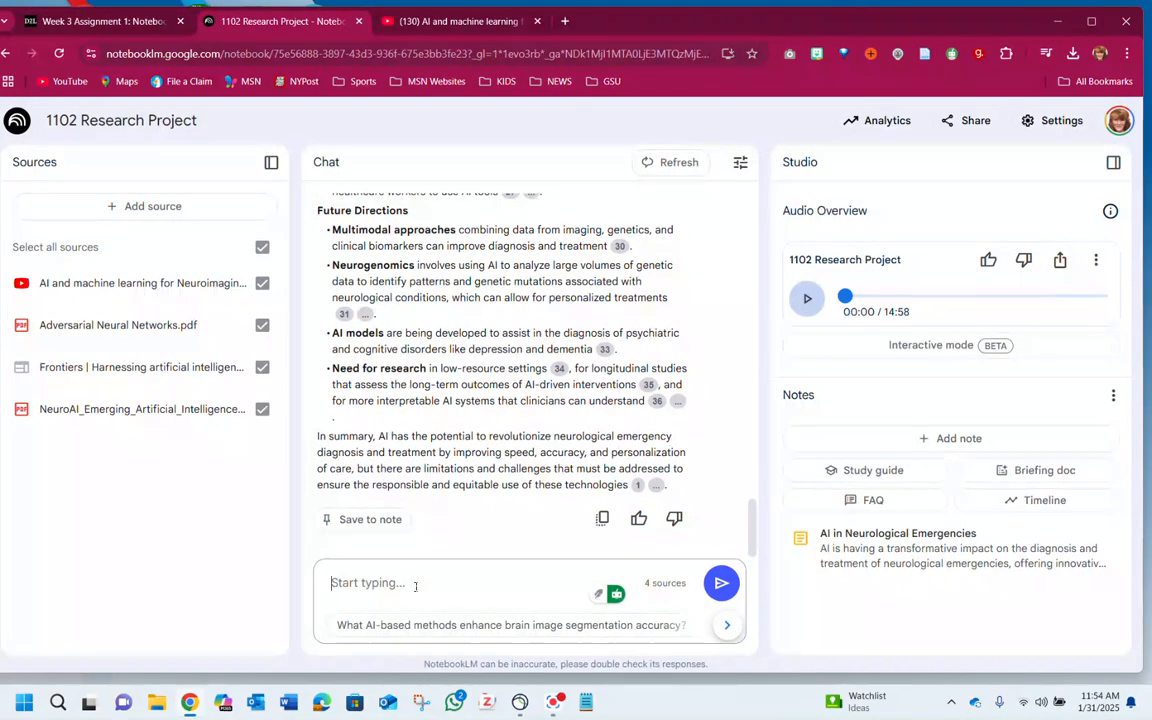
type("P")
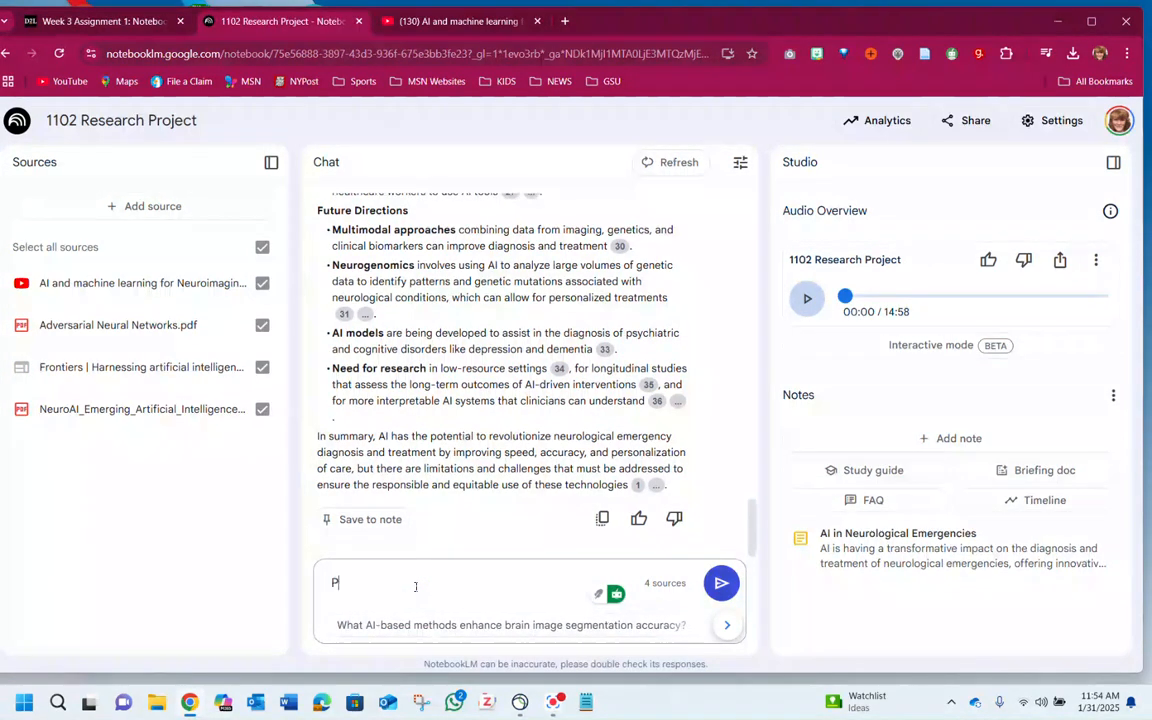
type("elease give me")
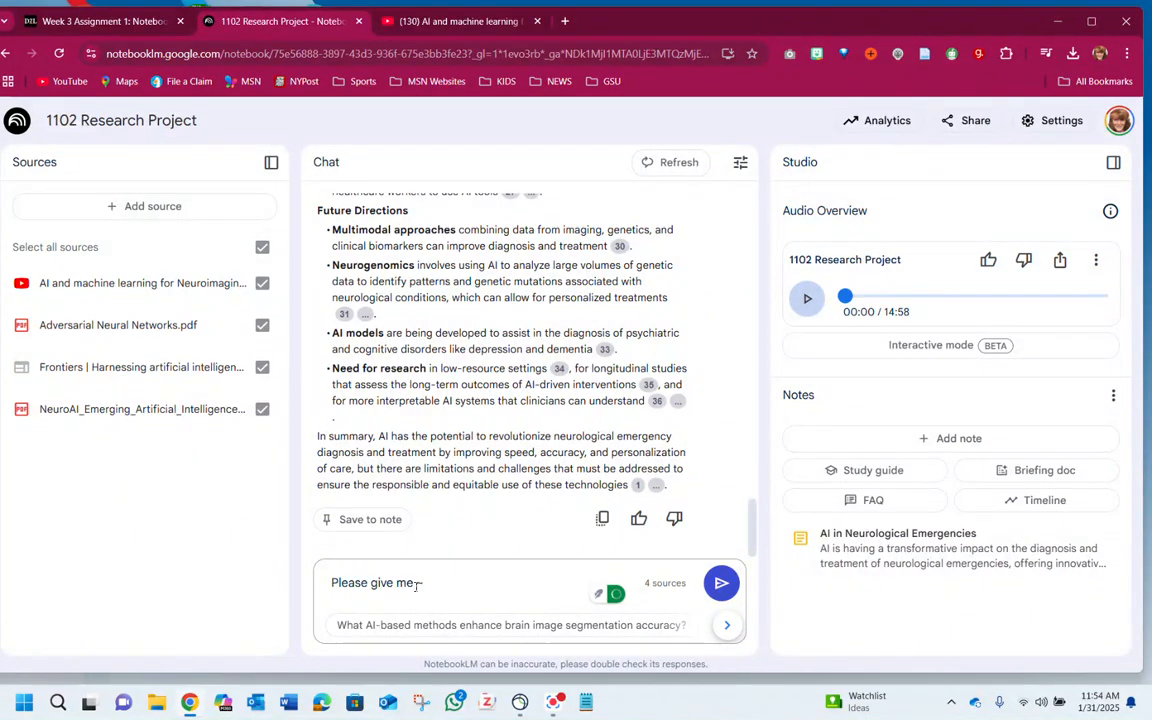
type(" 100")
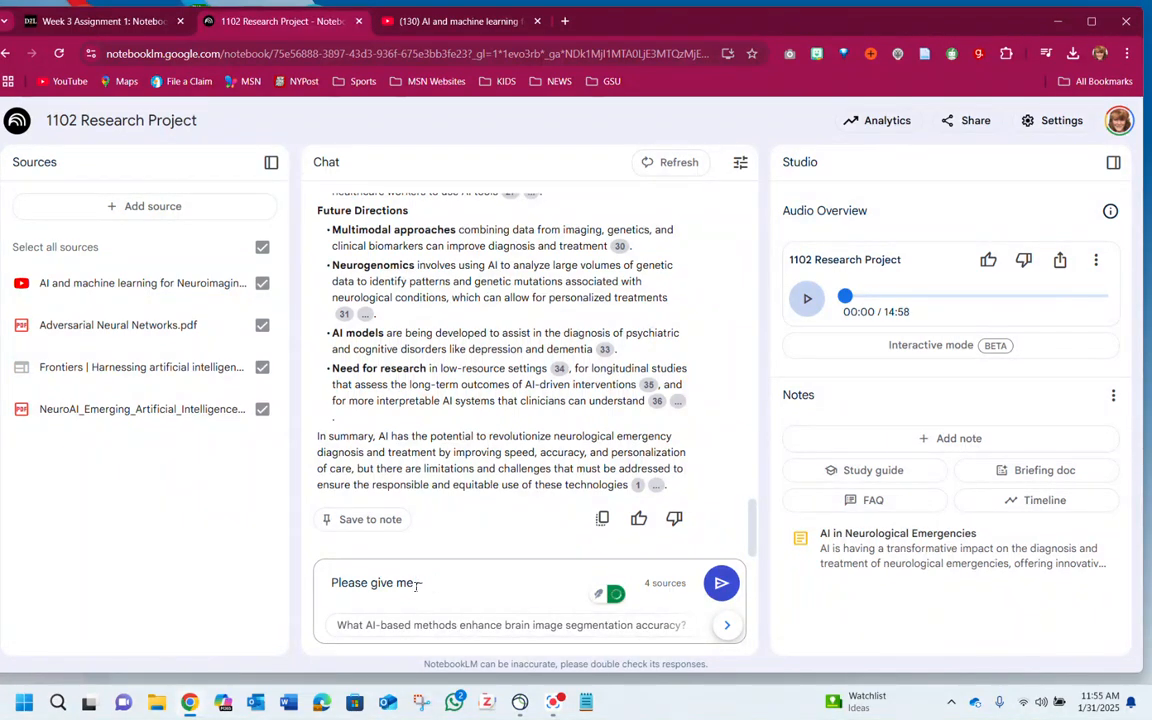
type(" ~100")
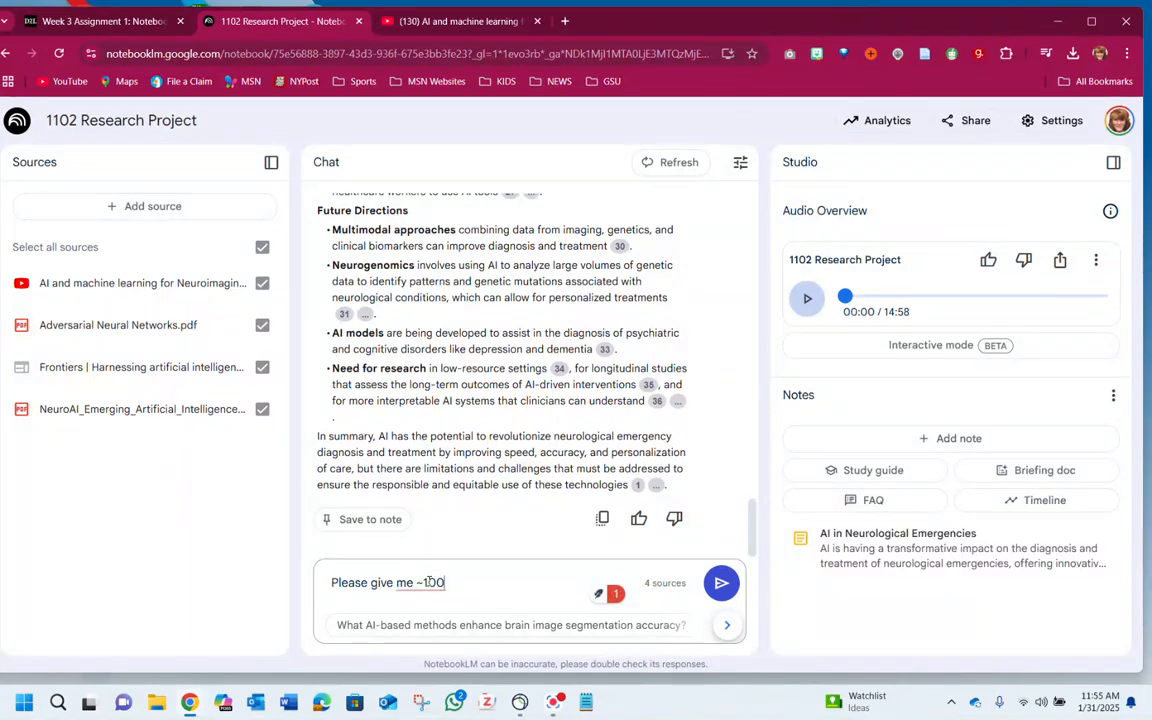
type("word summary of")
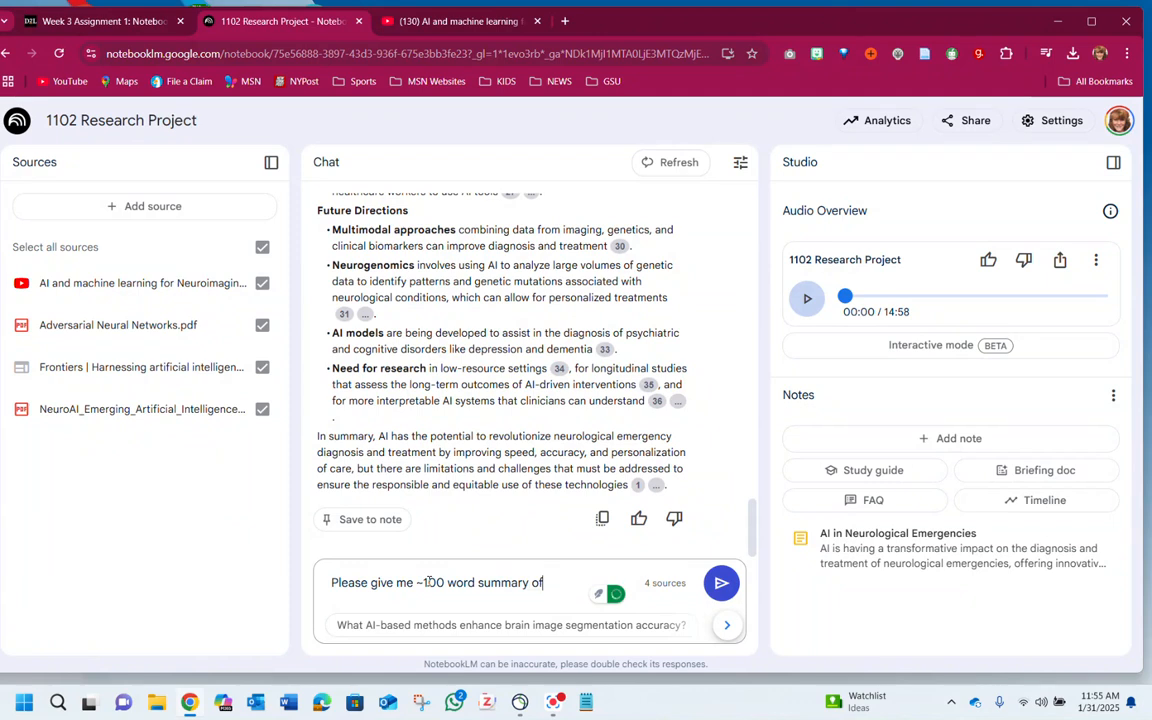
type(" all four sources in my ")
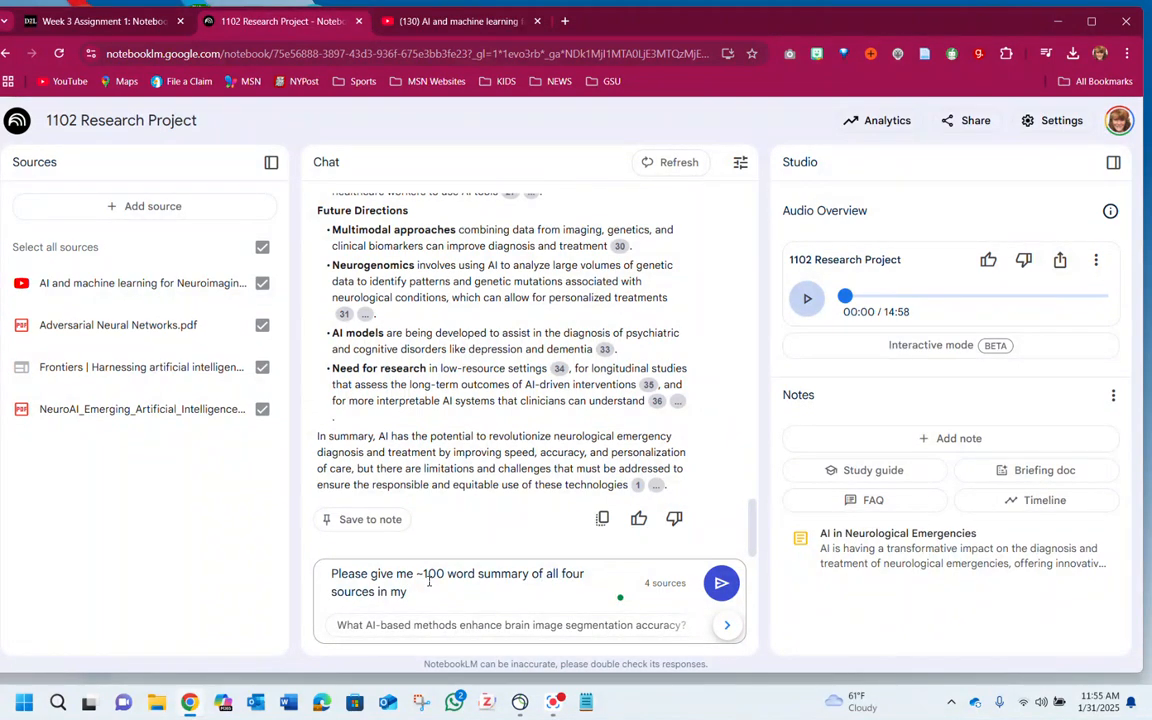
type("notebook, and put a")
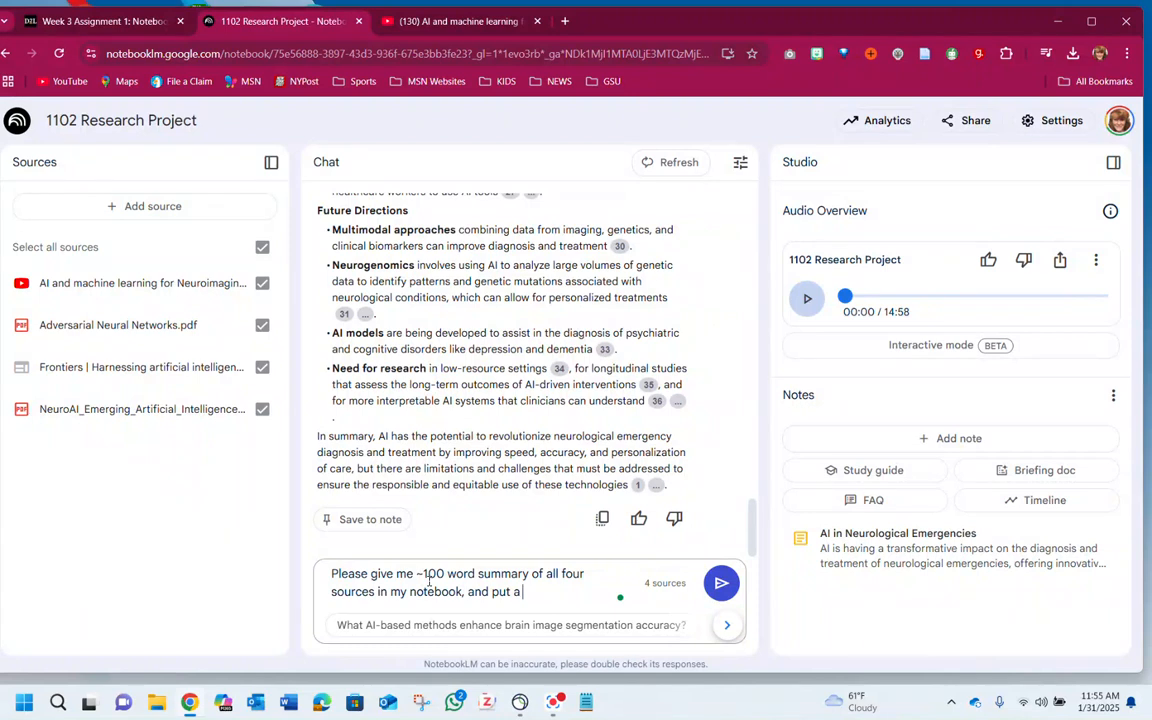
type("n MLA citation for")
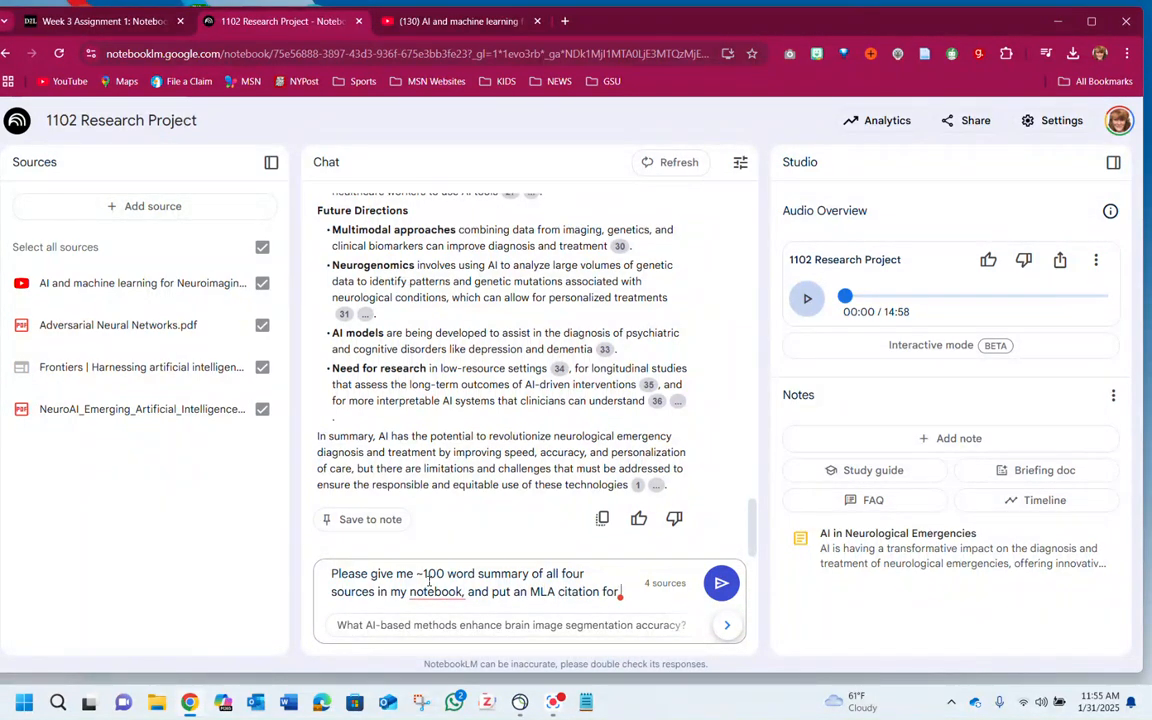
type(" each source at the bottom")
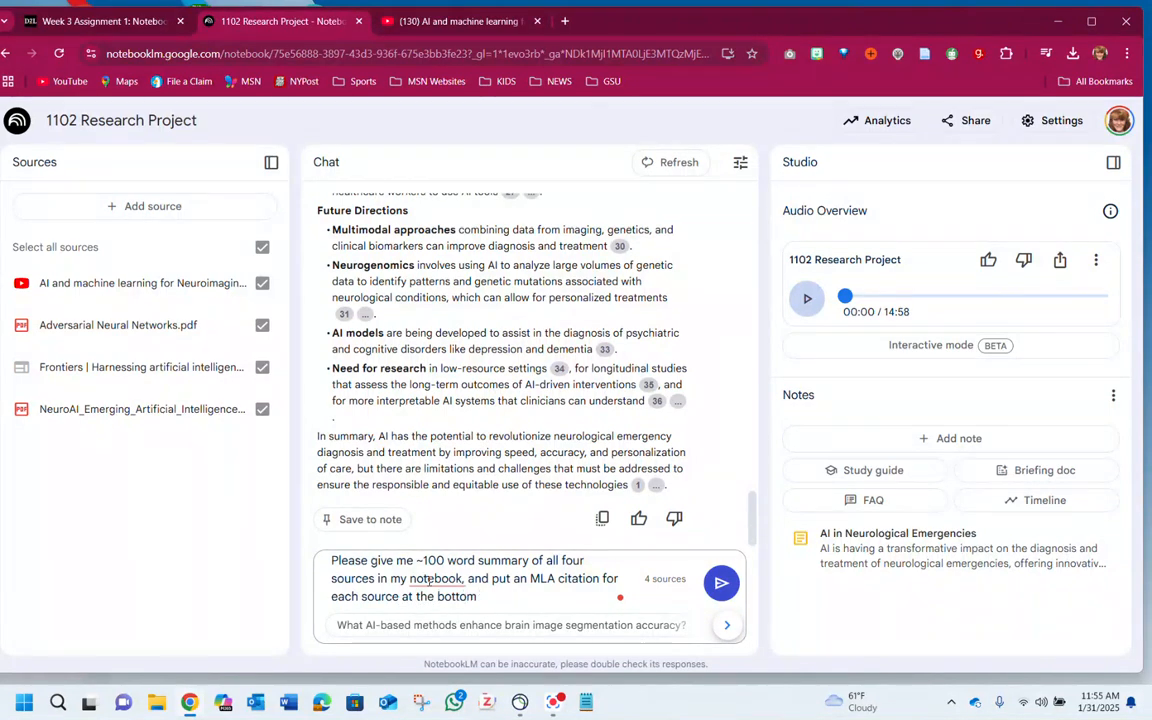
type(" of each summary. Please")
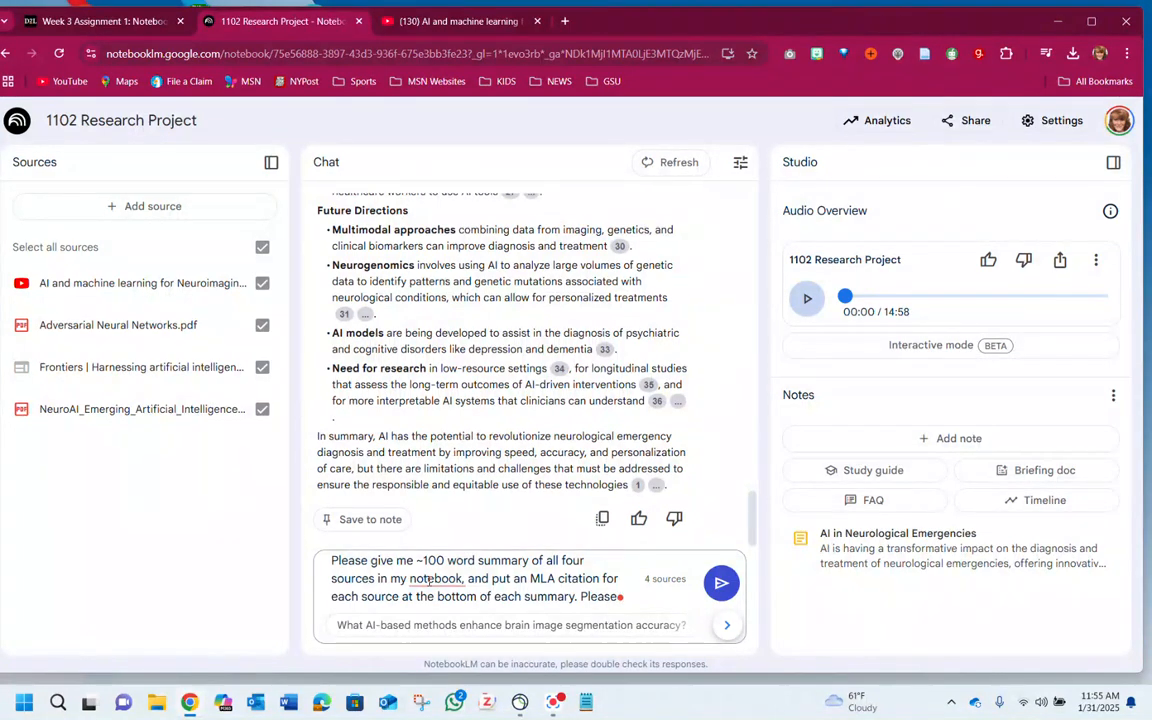
Extend the prompt to request a subtitle about the source at the top of each summary, and submit it
key("shift+Return")
type("Put a subtitle about the source at the ")
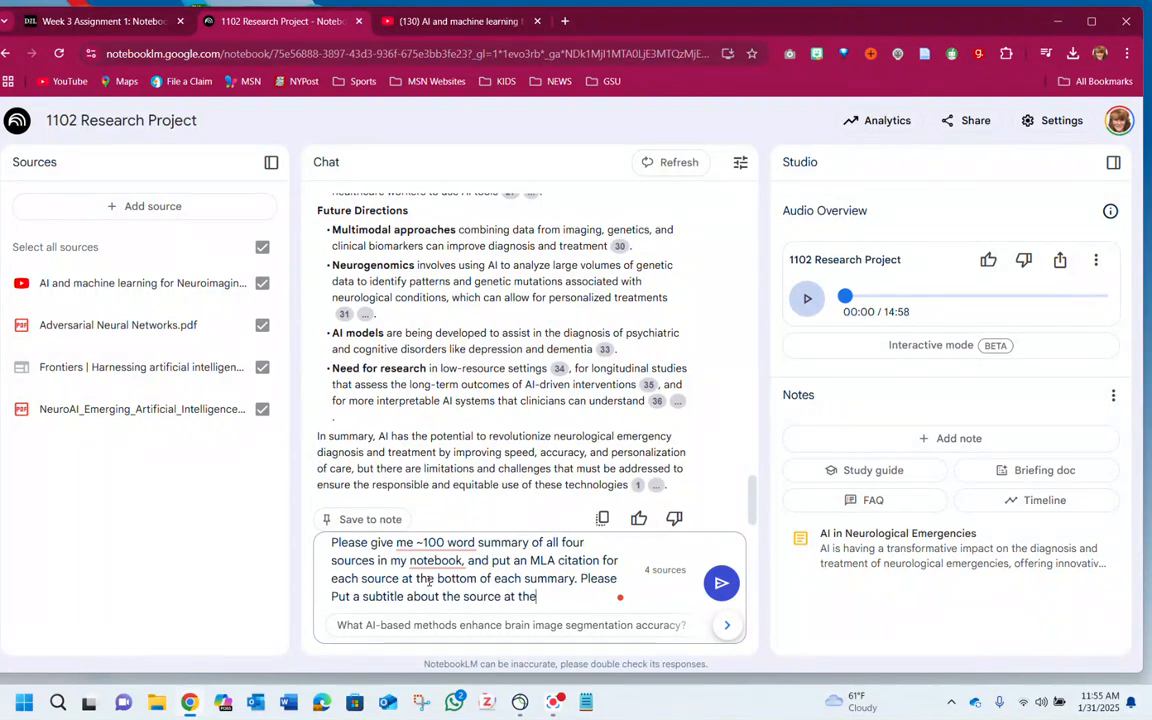
type("top of each summary.")
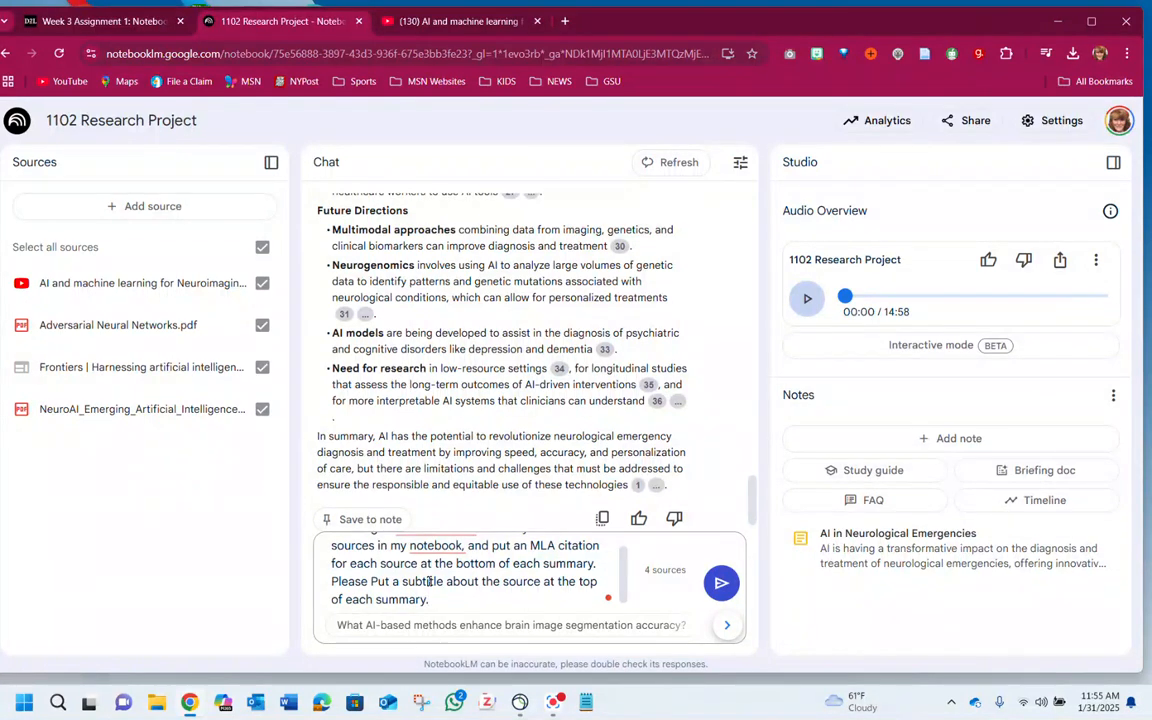
key("Return")
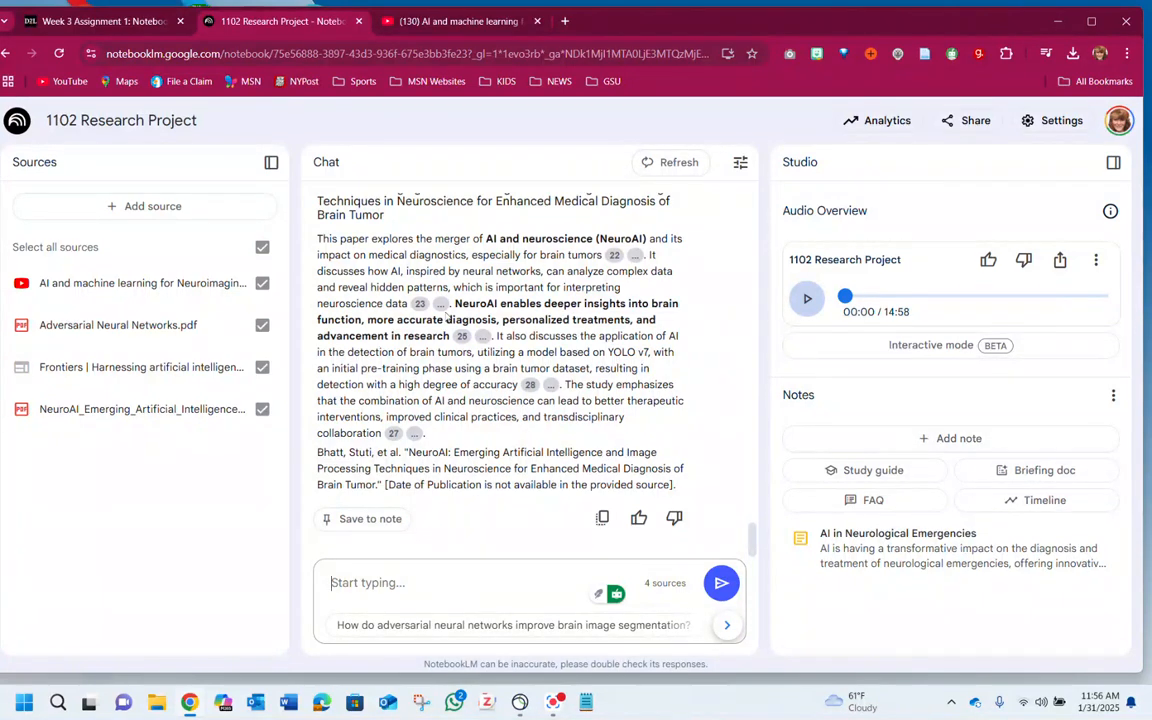
Review the generated summaries and copy the whole response, from the YouTube video subtitle through the final MLA citation
scroll(430, 240, "up", 5)
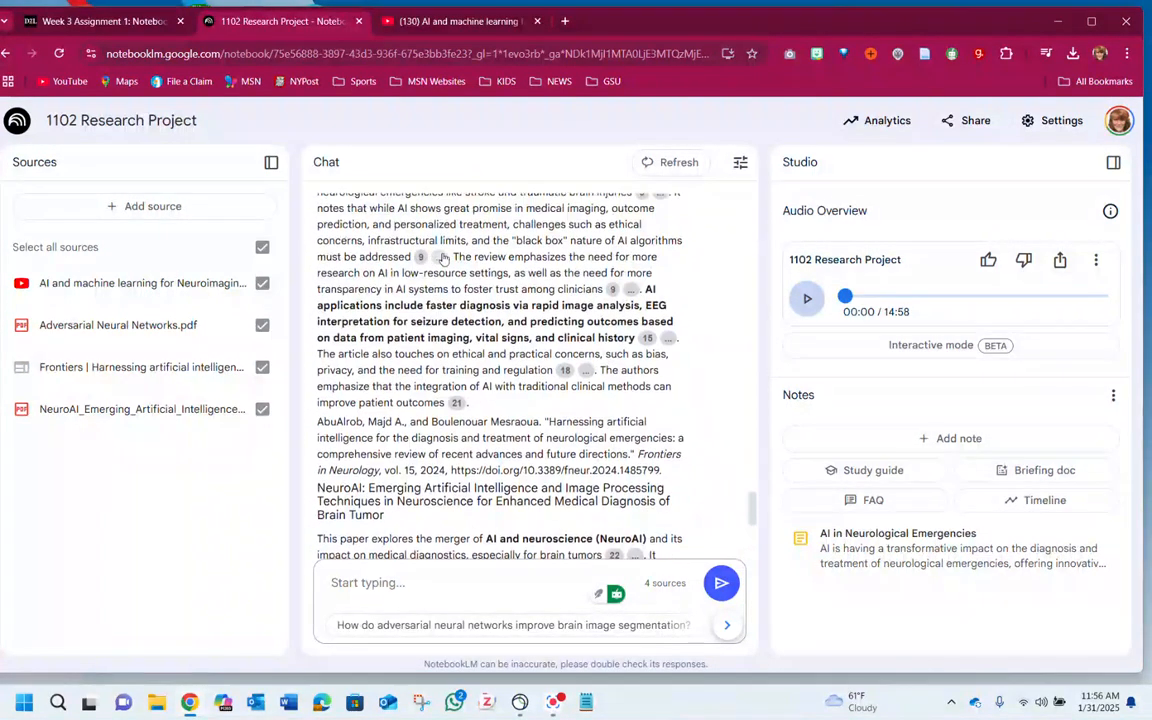
scroll(445, 260, "up", 8)
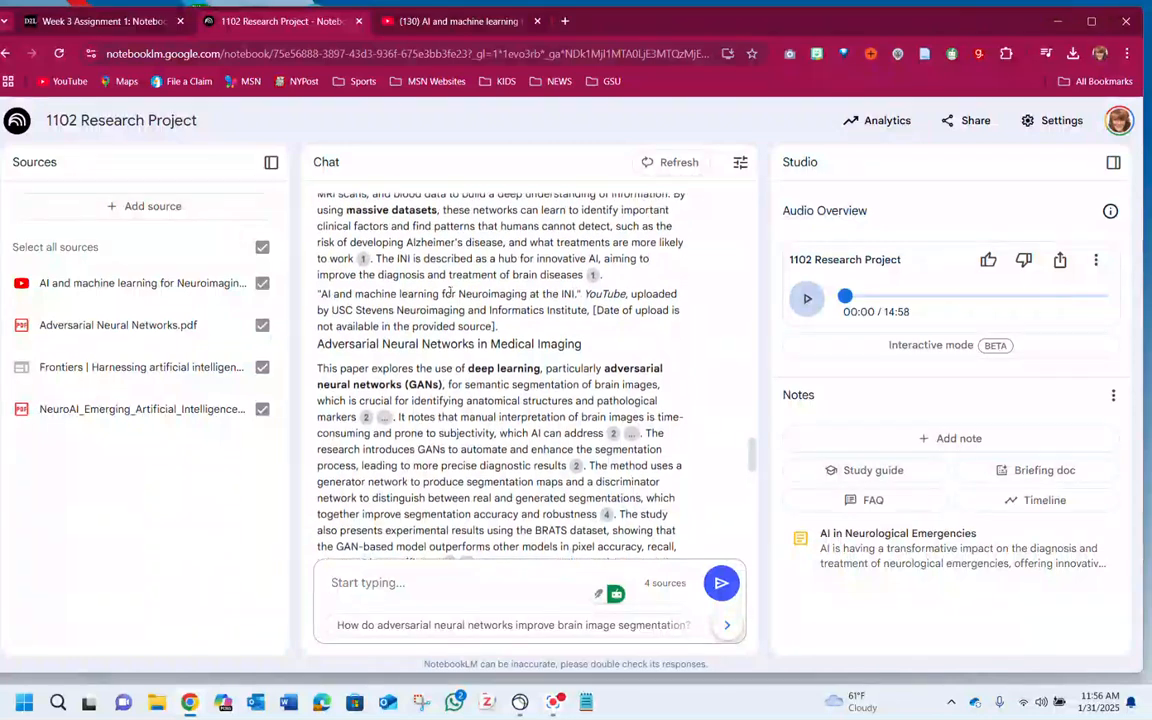
scroll(451, 290, "down", 7)
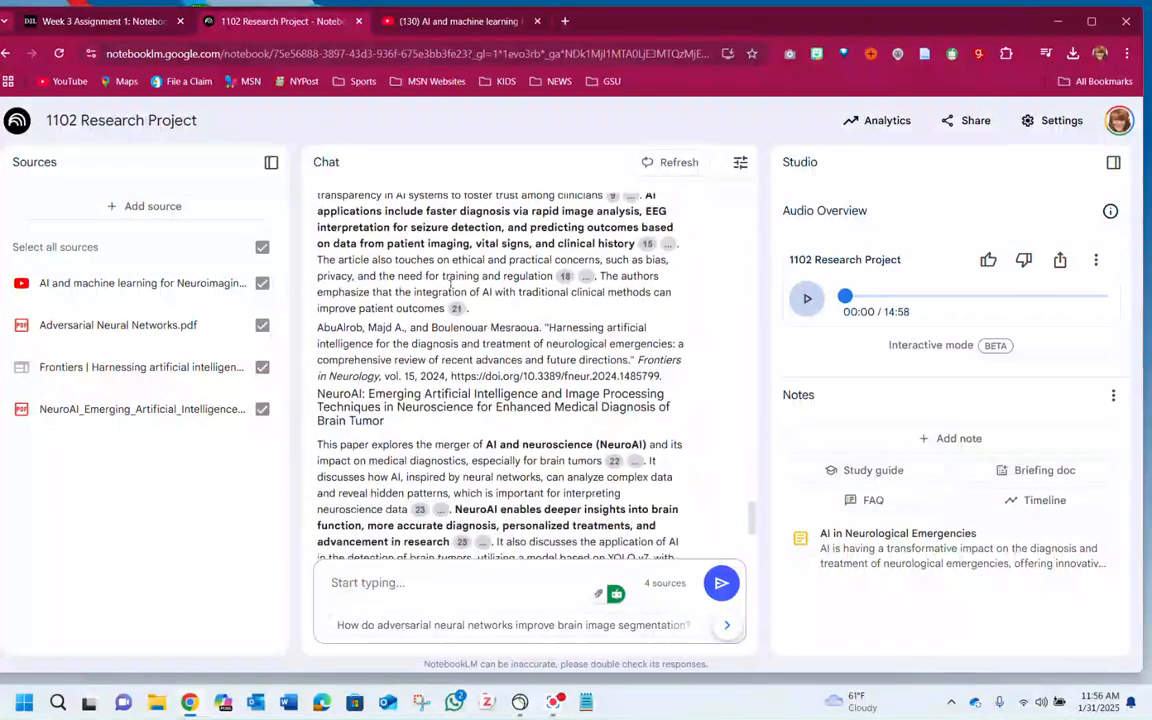
scroll(451, 288, "up", 7)
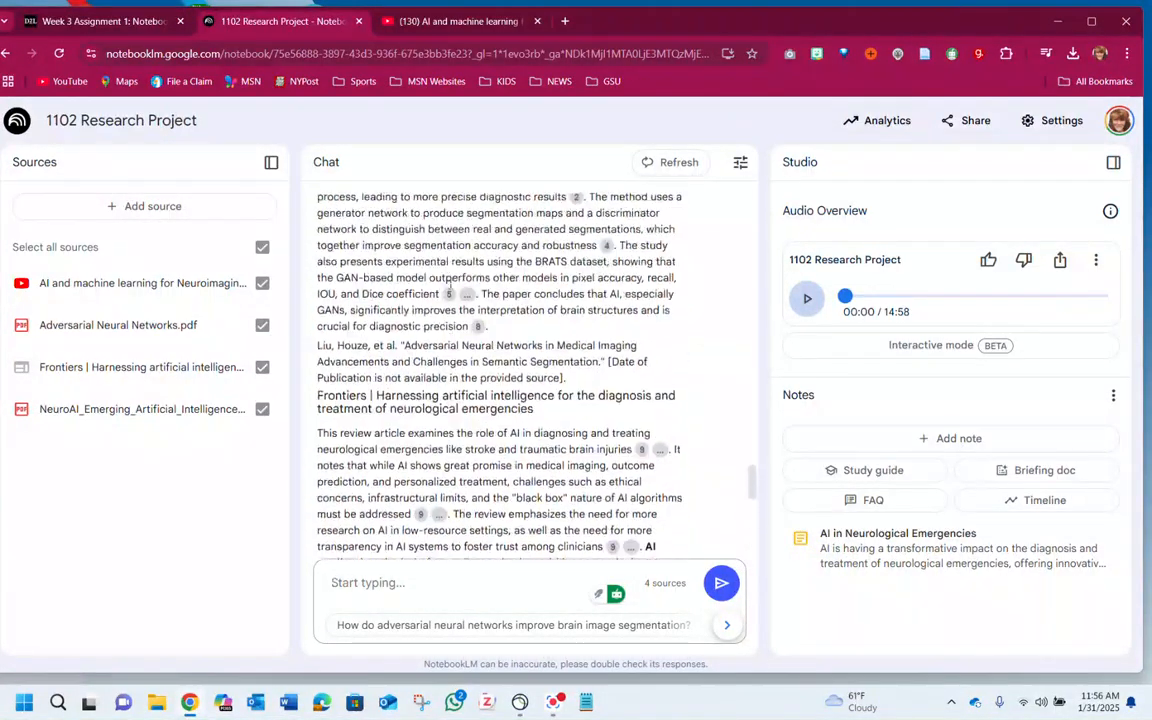
scroll(452, 283, "up", 5)
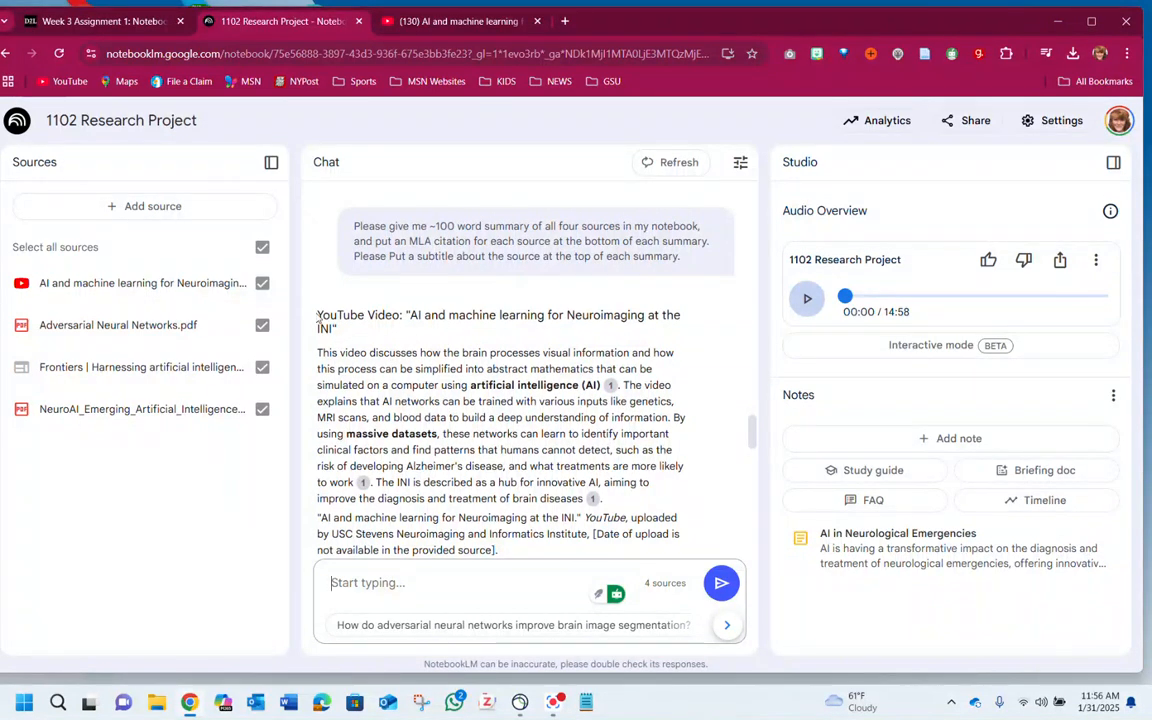
left_click_drag(318, 314, 716, 489)
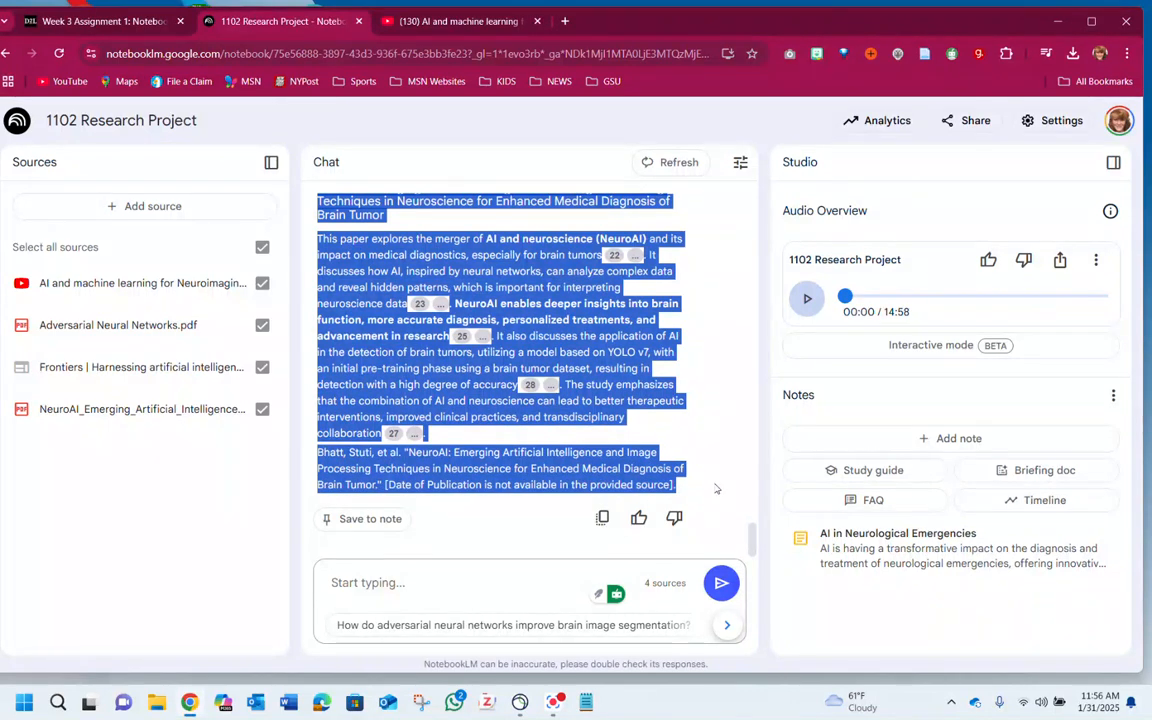
right_click(540, 313)
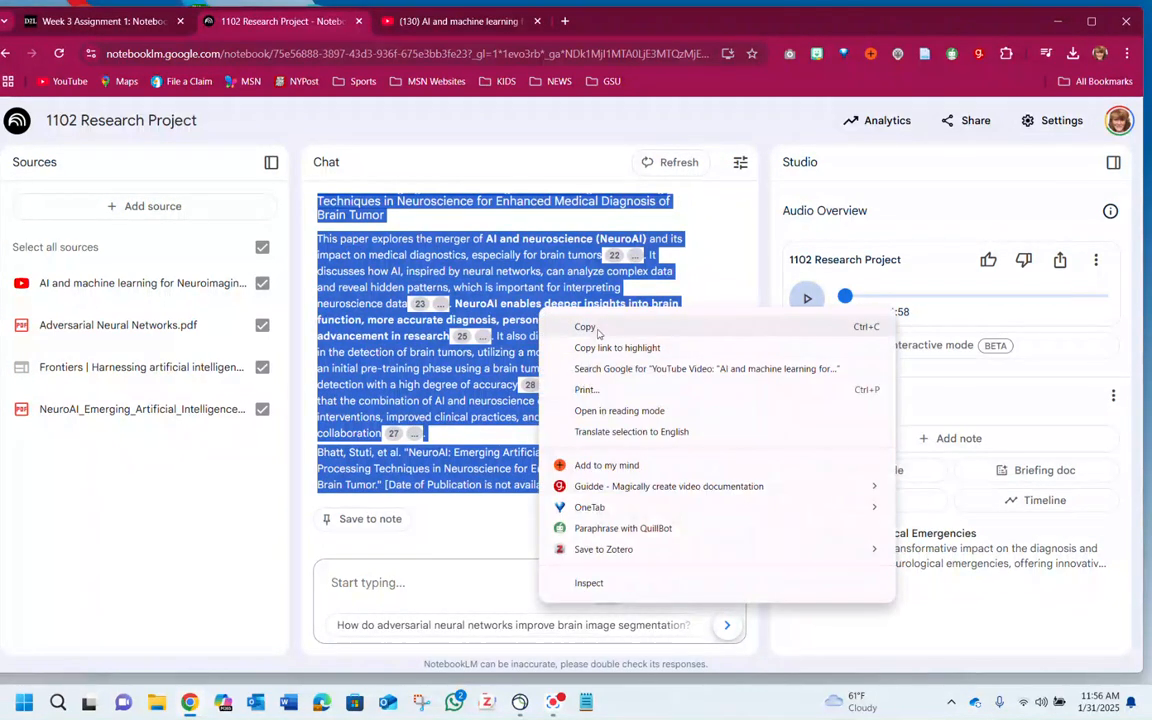
left_click(573, 327)
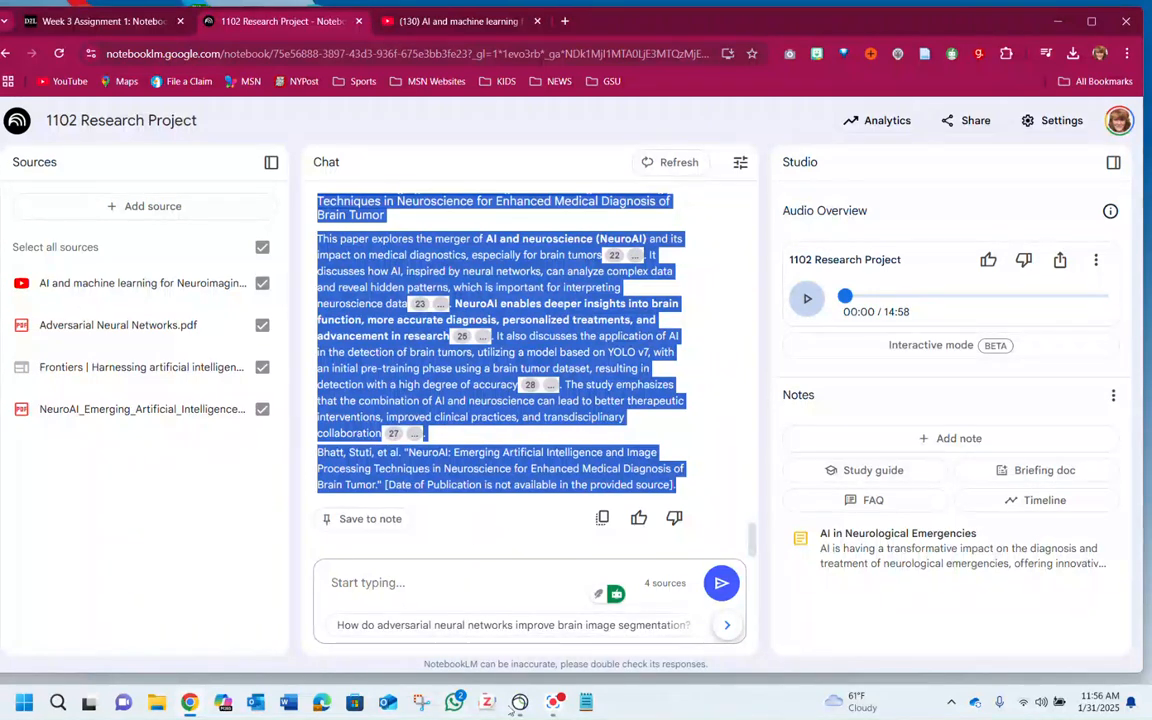
Create a blank document in Word and paste the copied summaries and citations a few lines below the top
left_click(288, 703)
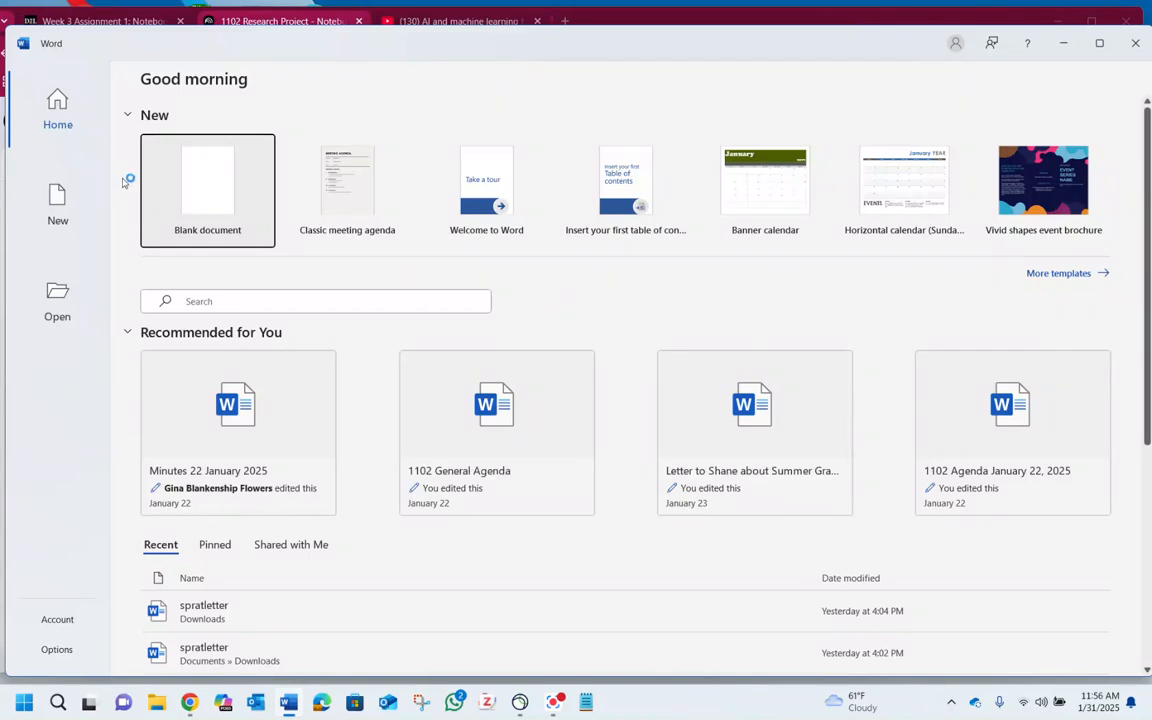
left_click(208, 190)
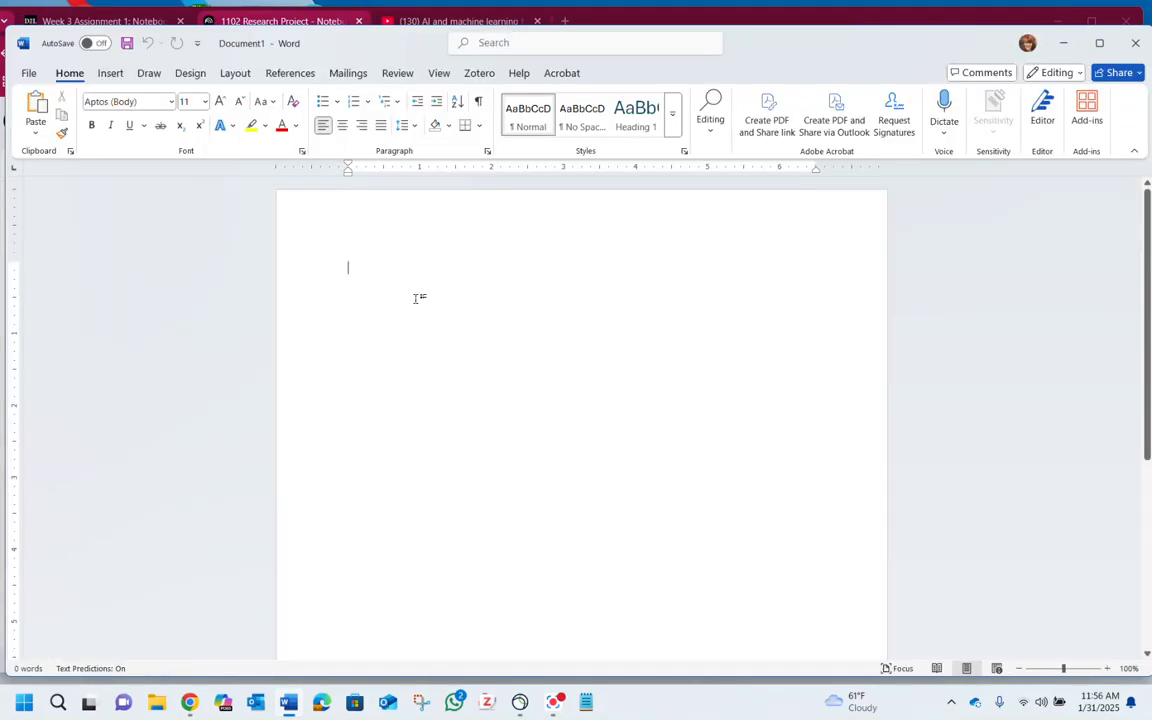
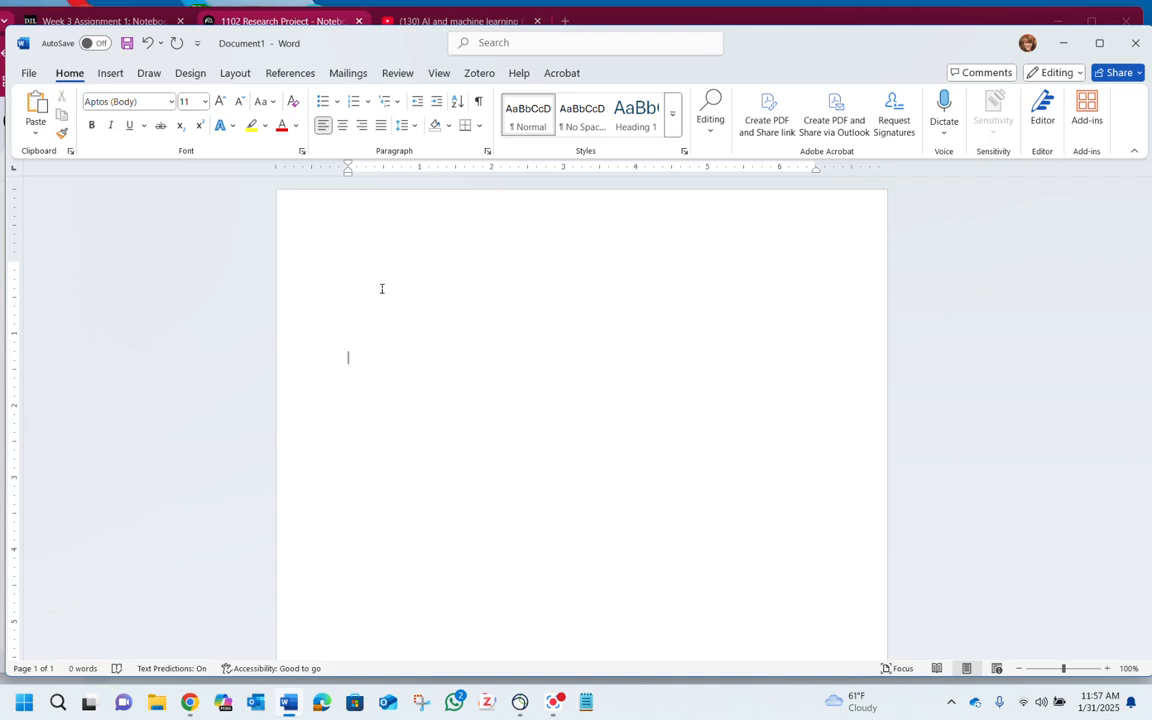
key("ctrl+v")
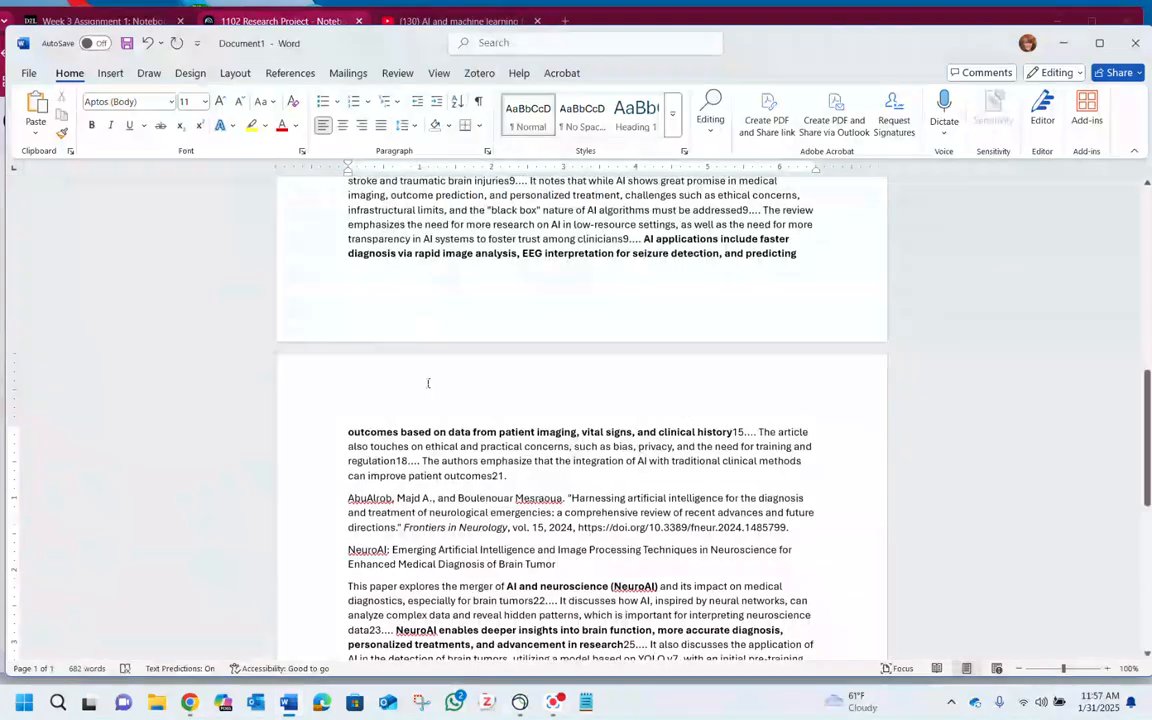
scroll(429, 327, "up", 15)
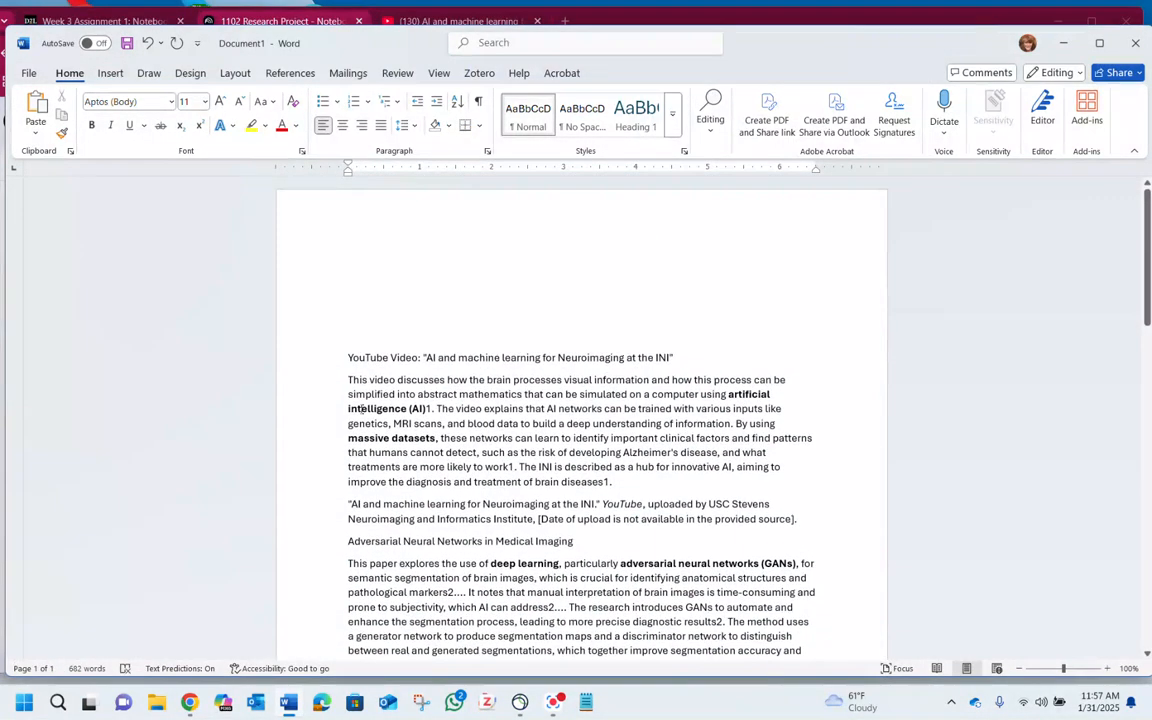
Format the subtitle "YouTube Video: "AI and machine learning for Neuroimaging at the INI"" with the Heading 2 style and make it bold
left_click_drag(347, 356, 675, 362)
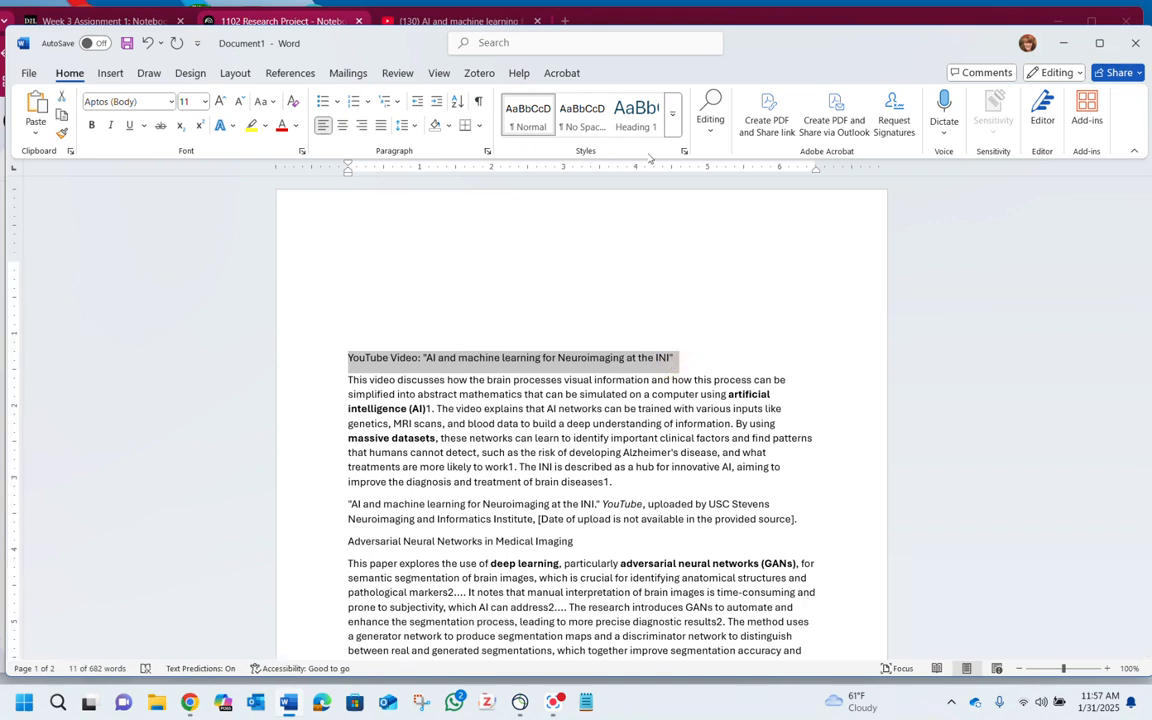
left_click(684, 152)
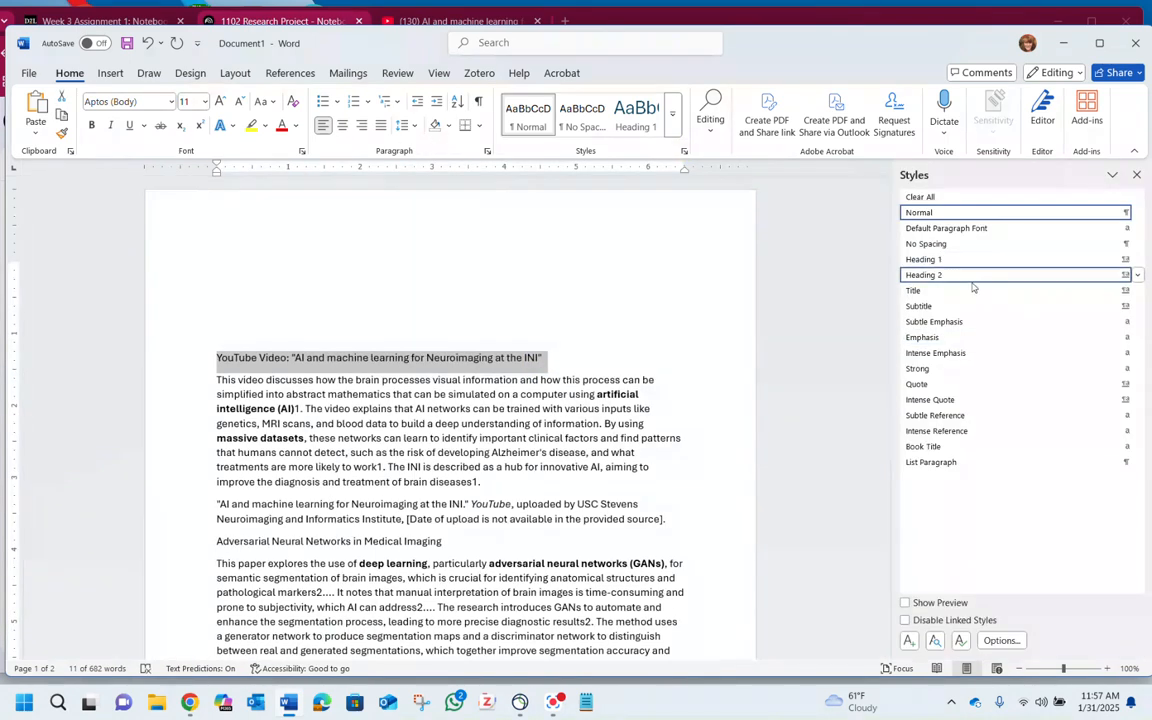
left_click(924, 275)
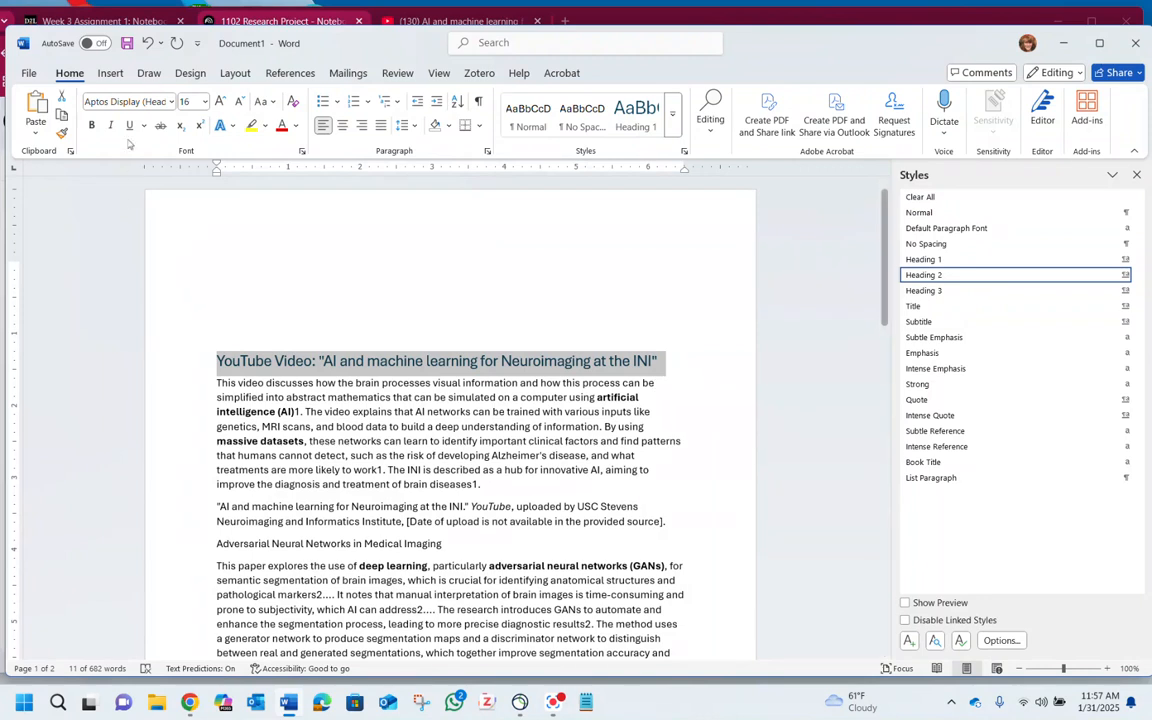
left_click(91, 125)
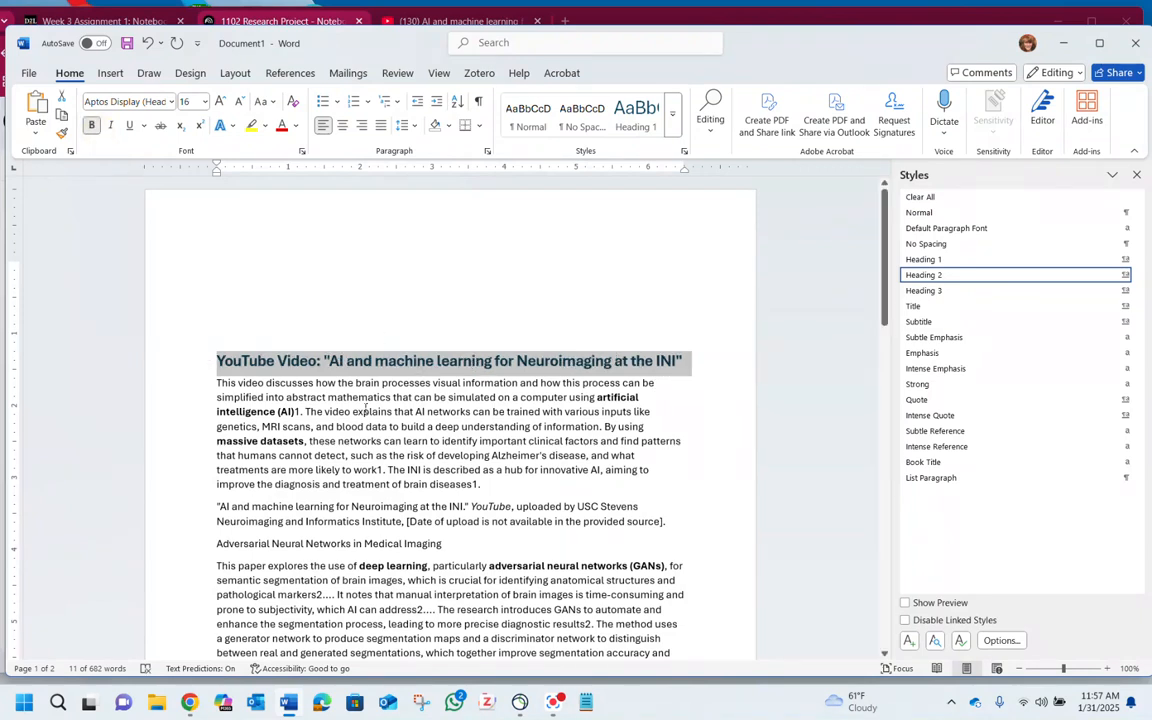
Format the subtitle "Frontiers | Harnessing artificial intelligence for the diagnosis and treatment of neurological emergencies" with the Heading 2 style and make it bold
left_click(342, 250)
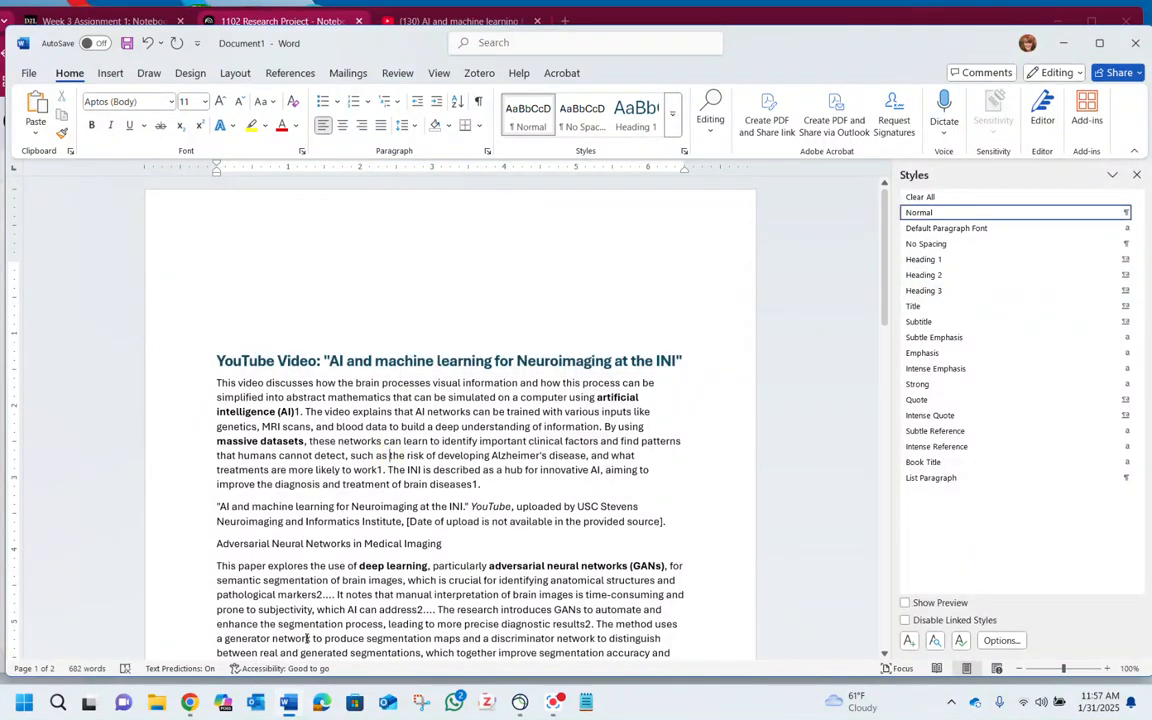
scroll(412, 553, "down", 3)
scroll(412, 553, "down", 4)
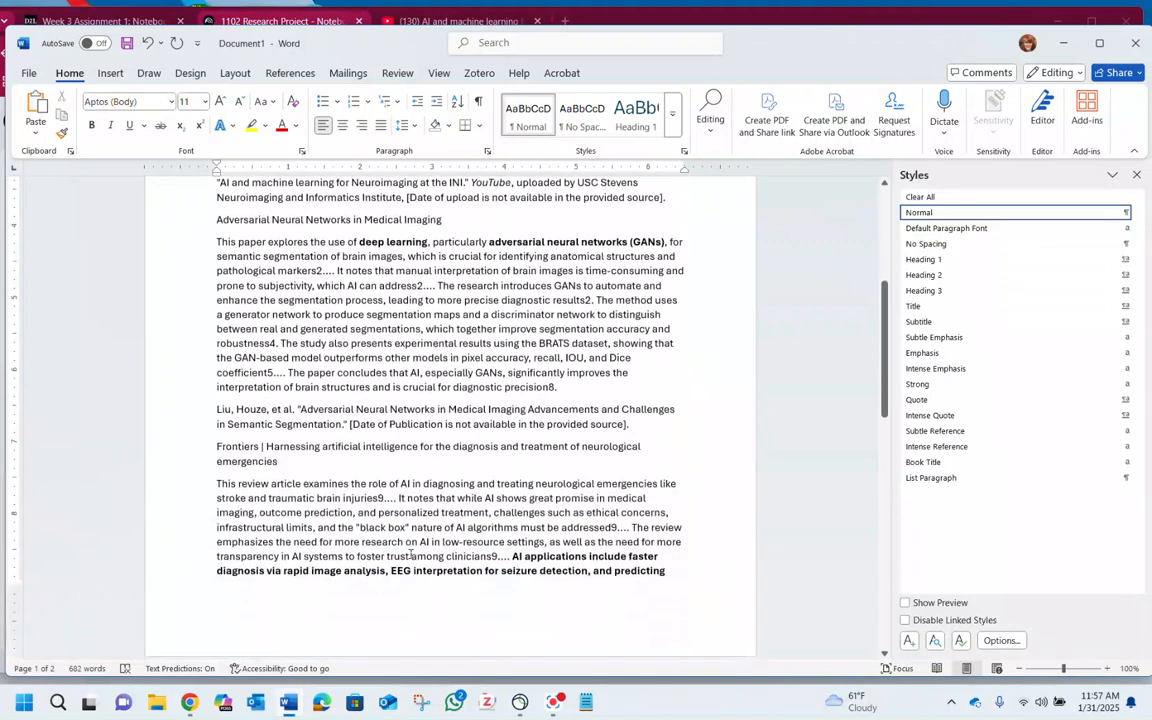
scroll(391, 544, "down", 1)
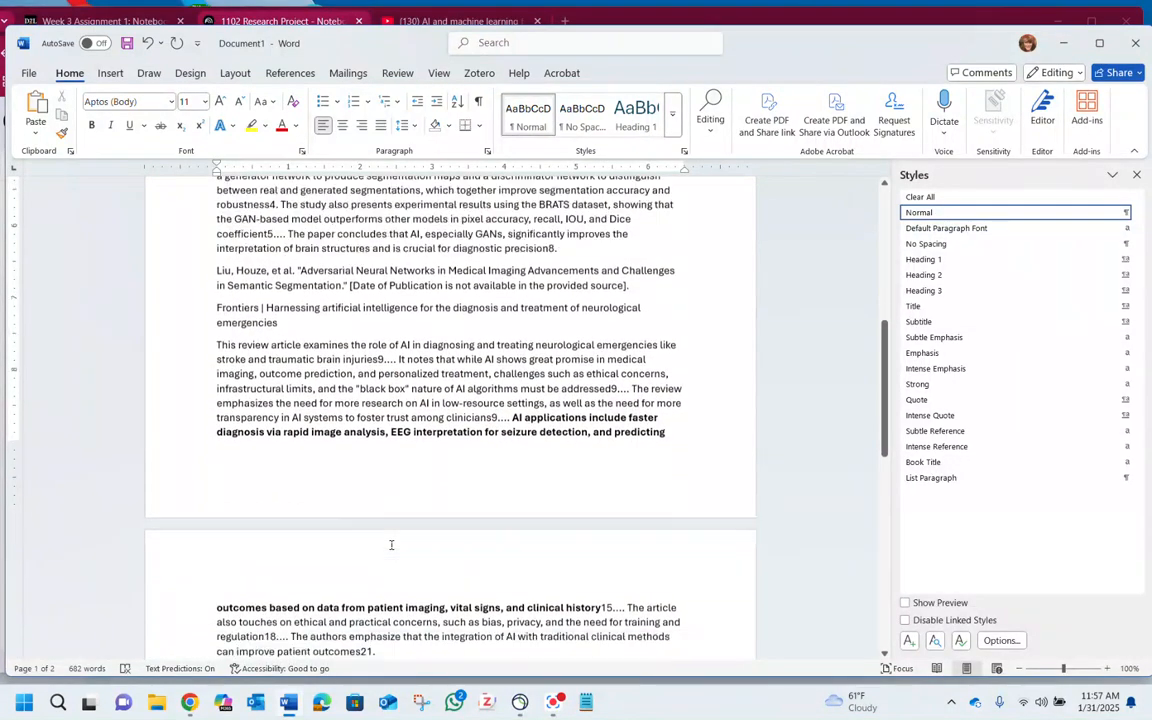
left_click_drag(216, 302, 312, 325)
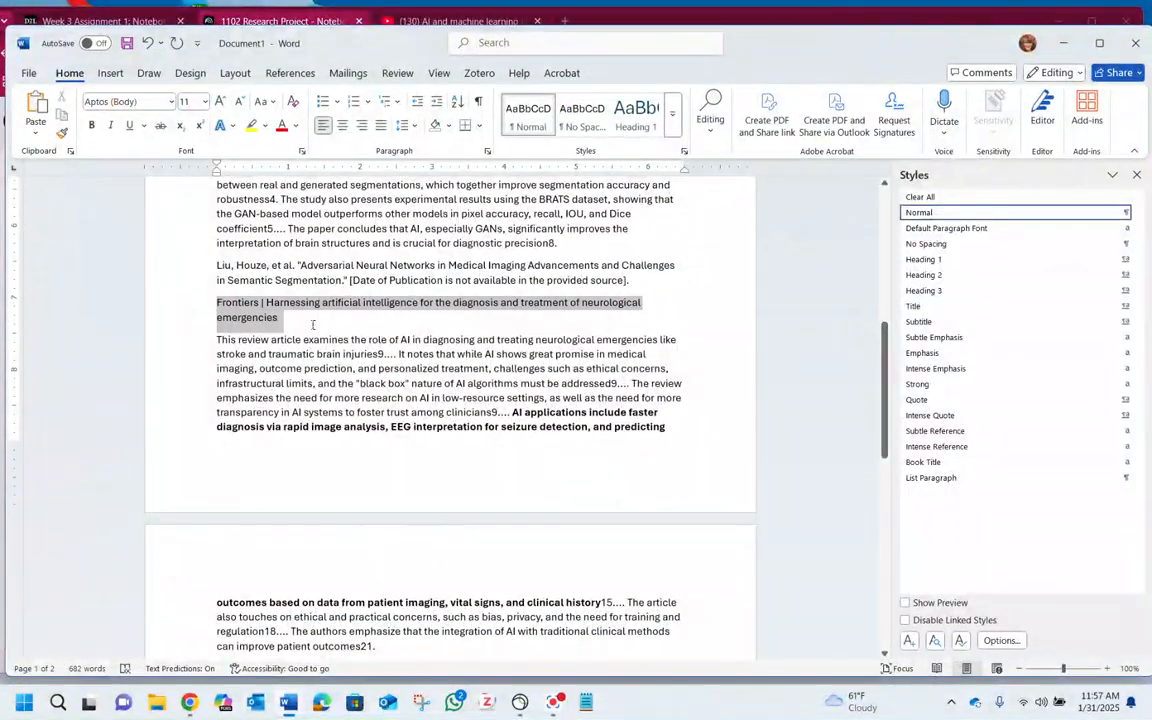
left_click(925, 274)
left_click(91, 126)
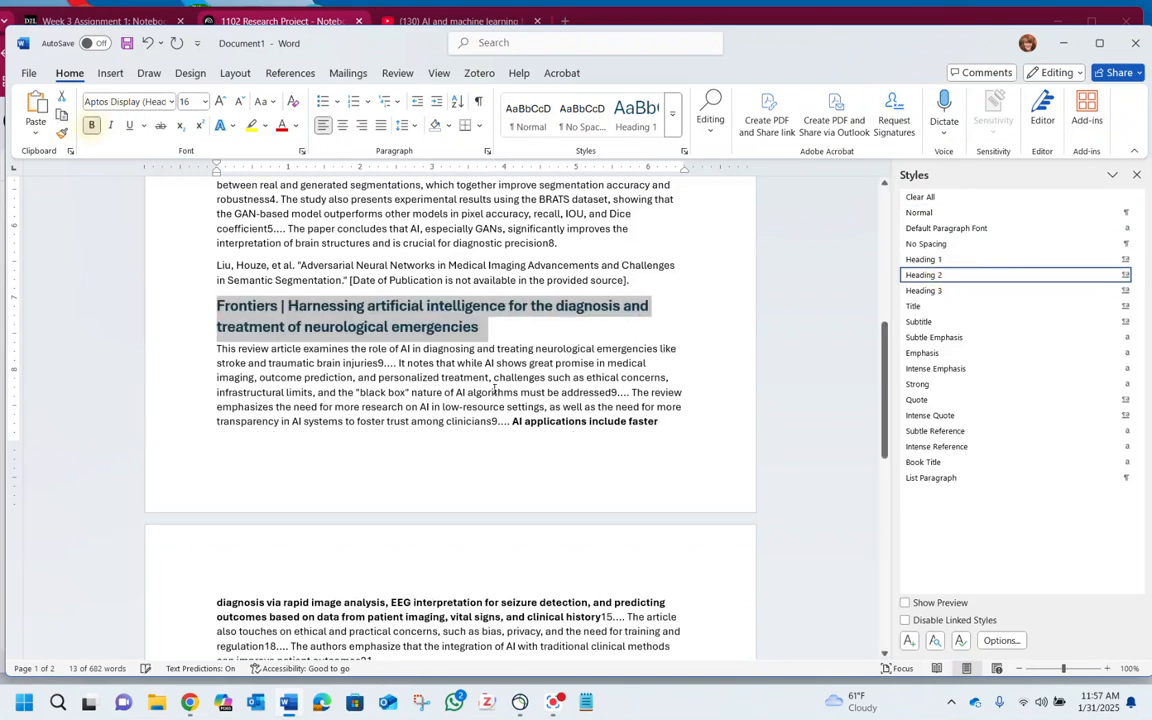
Format the subtitle starting "NeuroAI: Emerging Artificial Intelligence and Image Processing Techniques" with the Heading 2 style and make it bold
scroll(497, 387, "down", 10)
scroll(497, 387, "up", 3)
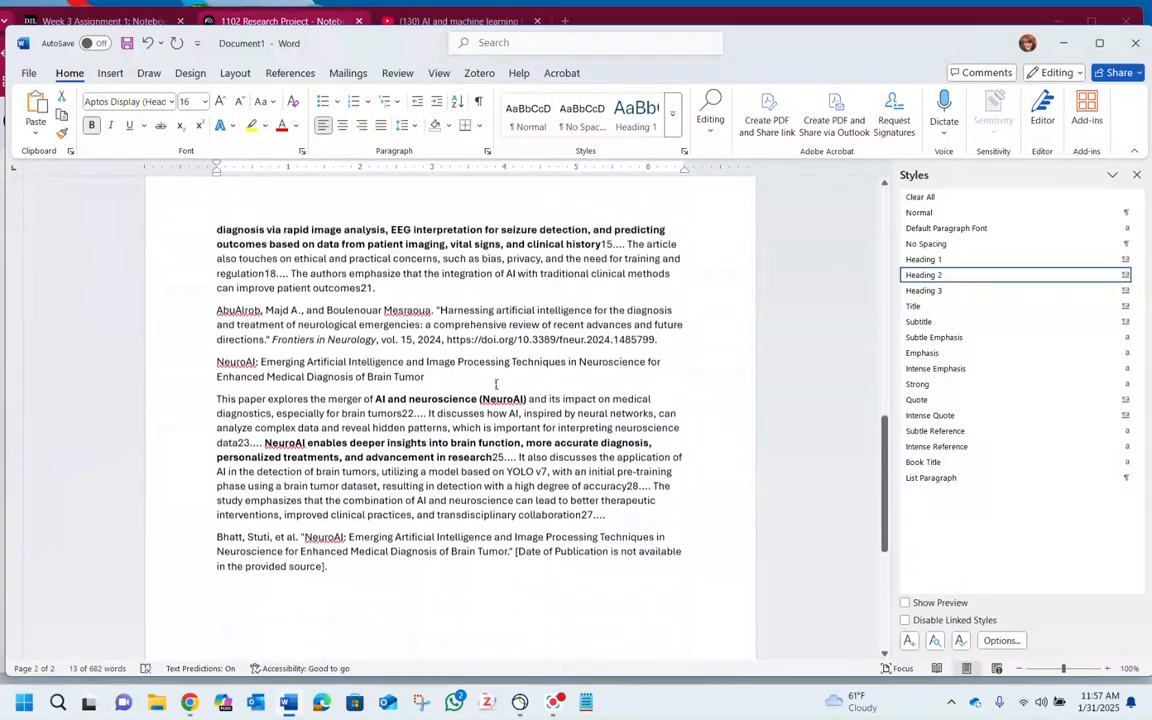
left_click_drag(217, 411, 433, 427)
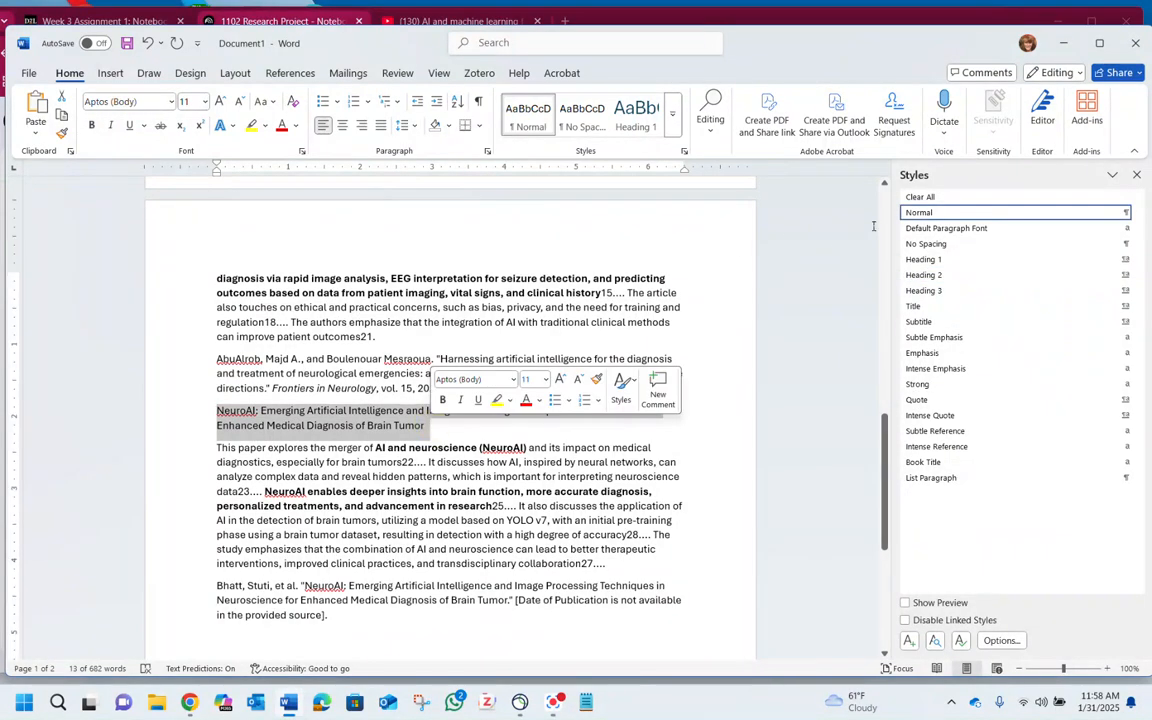
left_click(935, 275)
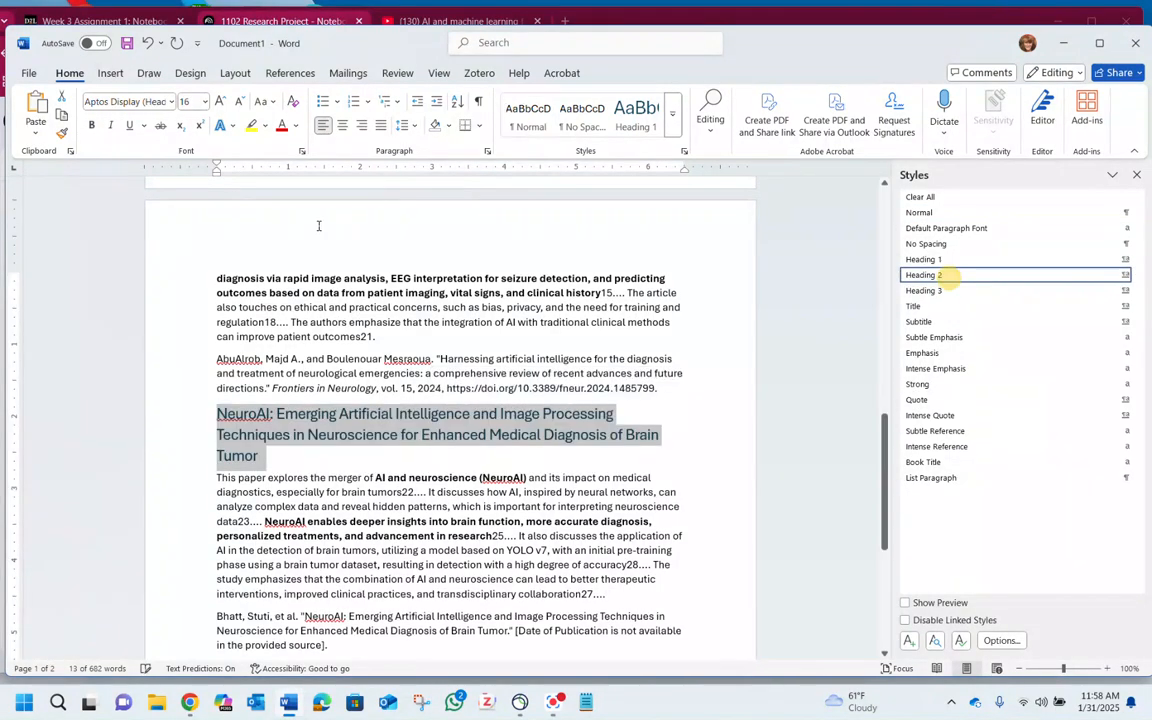
left_click(91, 125)
scroll(415, 407, "up", 1)
scroll(415, 407, "down", 5)
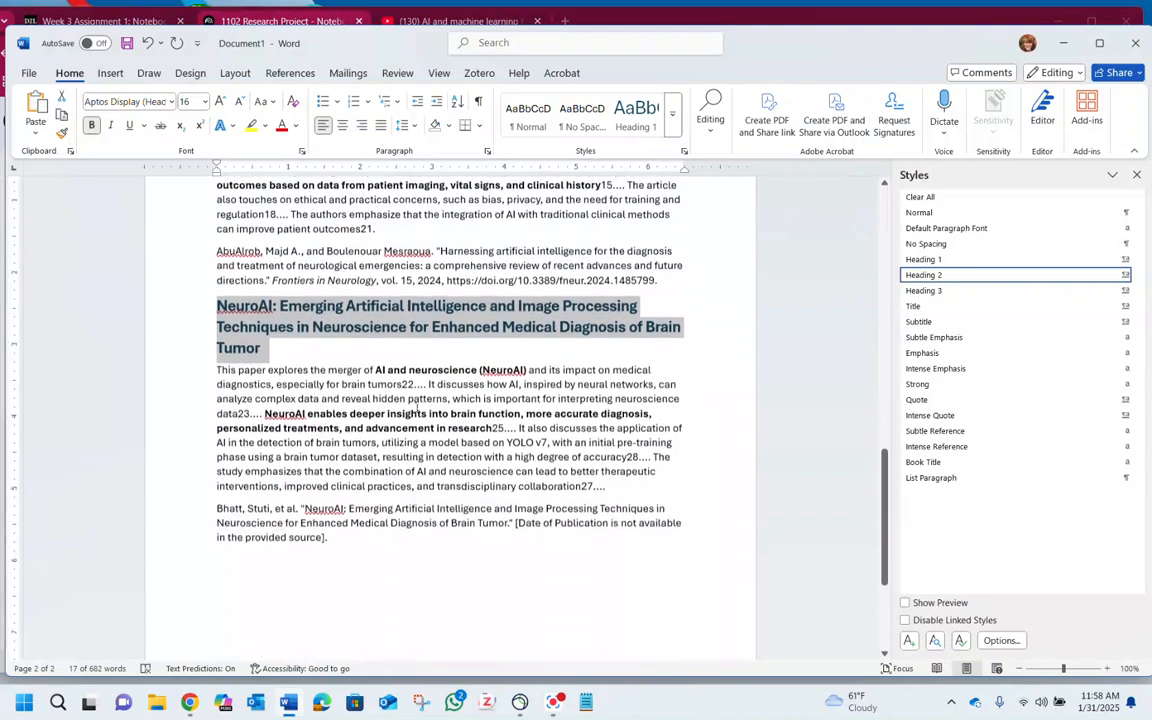
Format the subtitle "Adversarial Neural Networks in Medical Imaging" with the Heading 2 style and make it bold
scroll(419, 404, "up", 7)
scroll(419, 393, "up", 5)
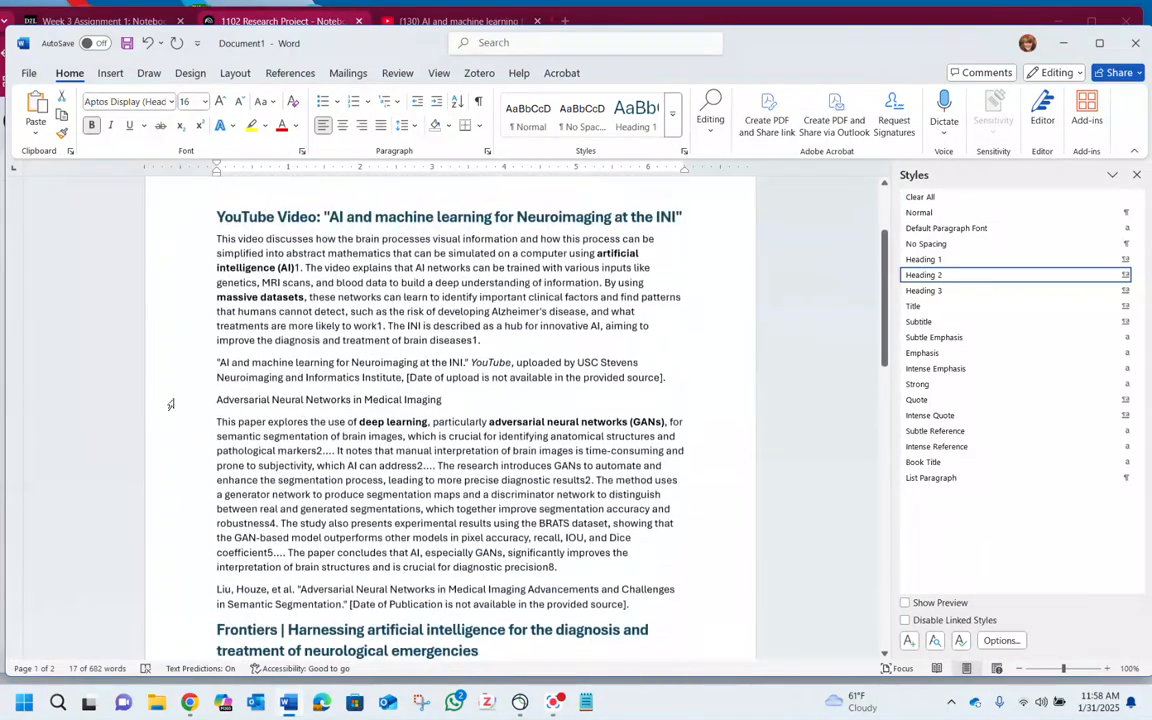
left_click_drag(216, 399, 432, 402)
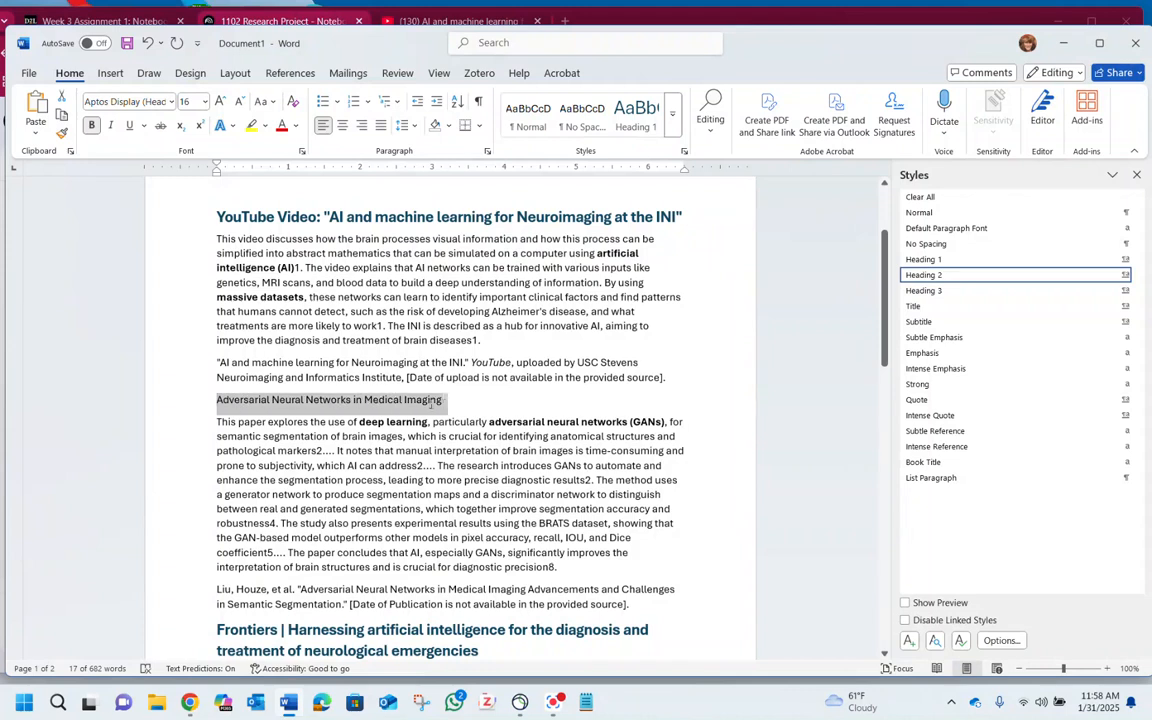
left_click(914, 279)
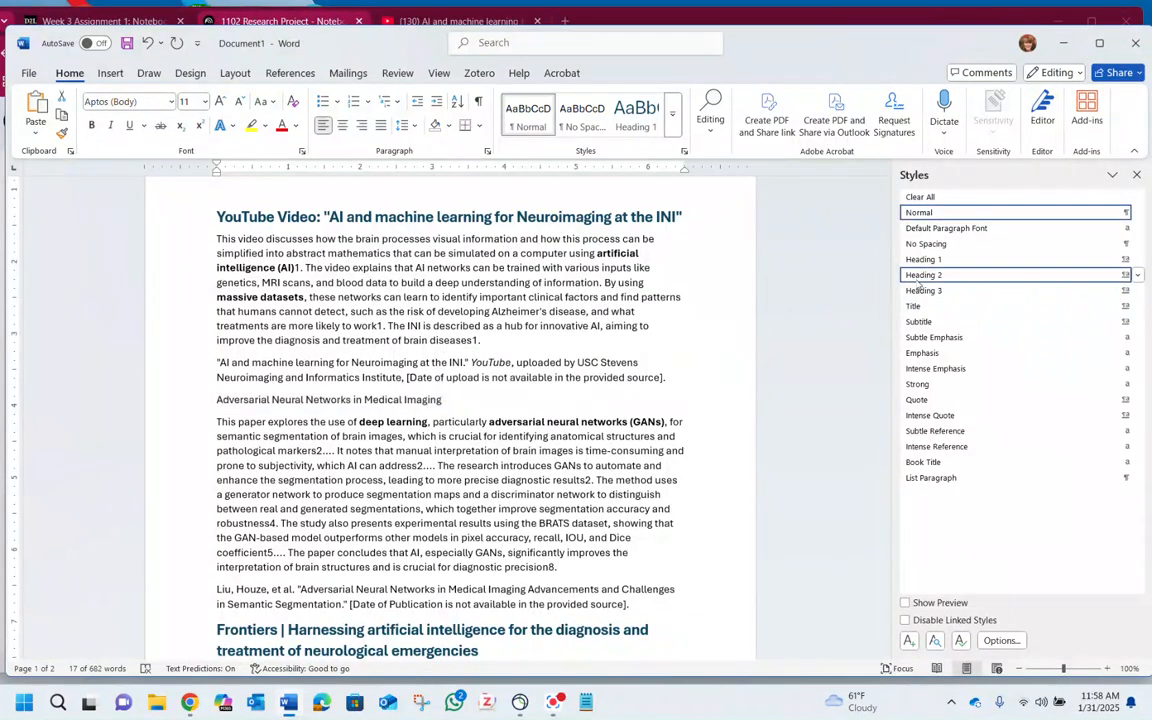
key("ctrl+b")
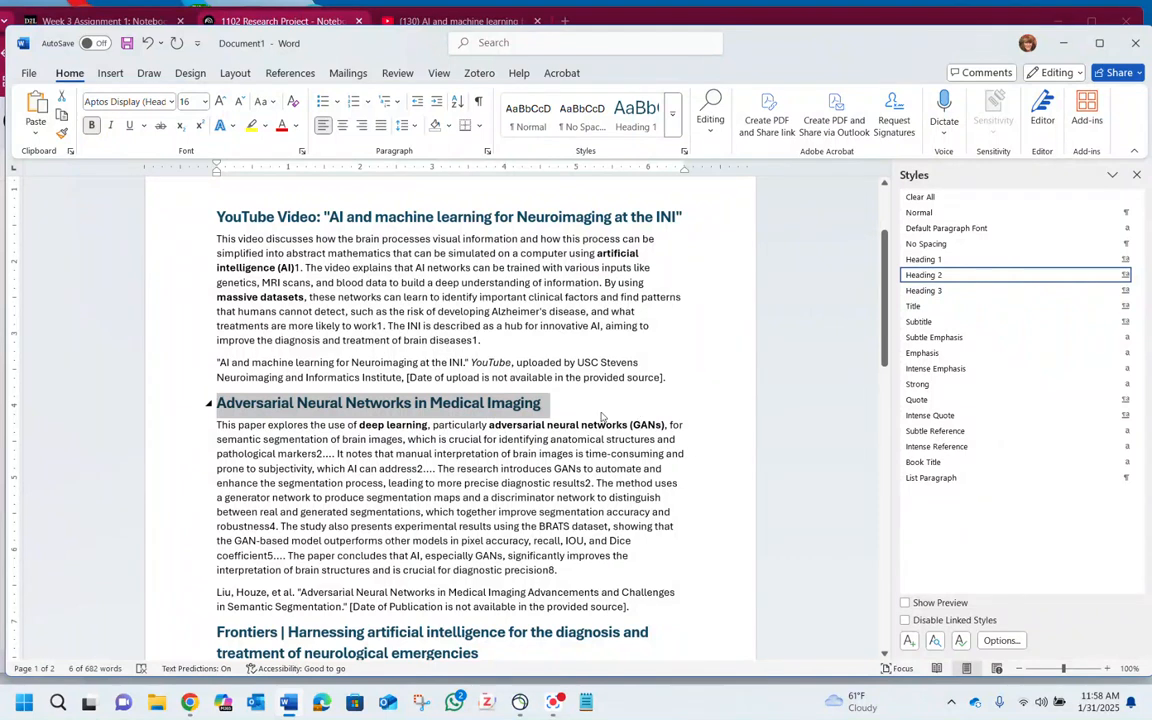
Set the line spacing of the entire document to 2.0
left_click(403, 274)
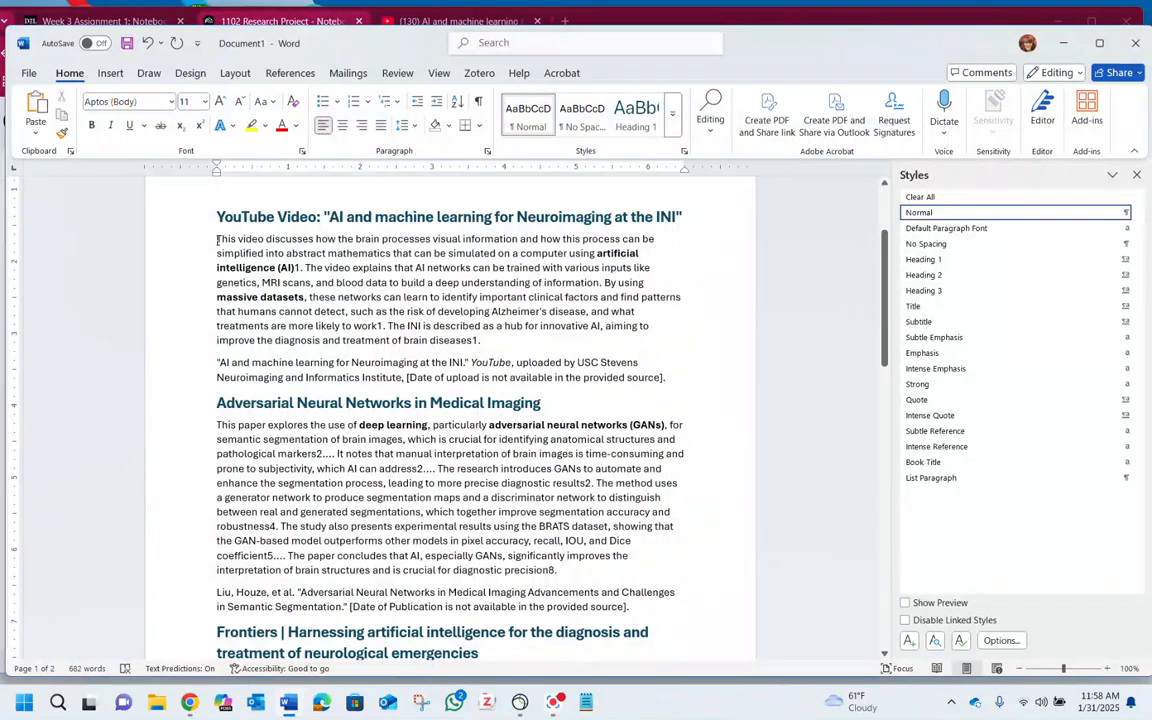
key("ctrl+a")
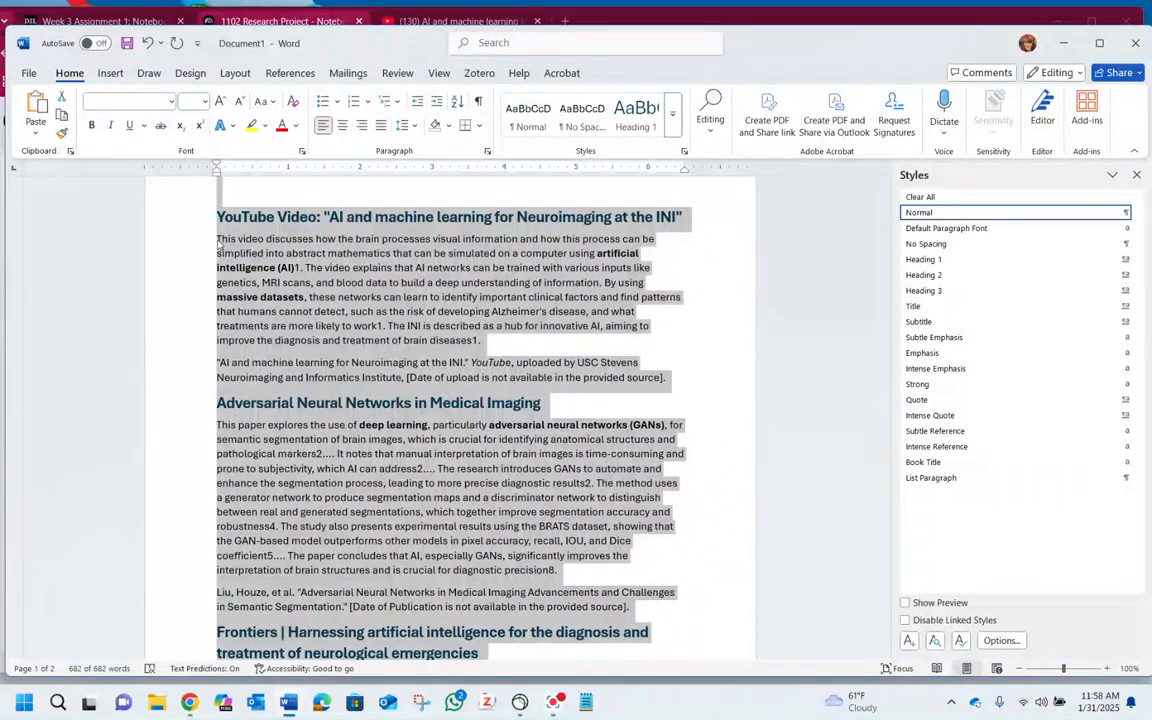
scroll(298, 290, "up", 3)
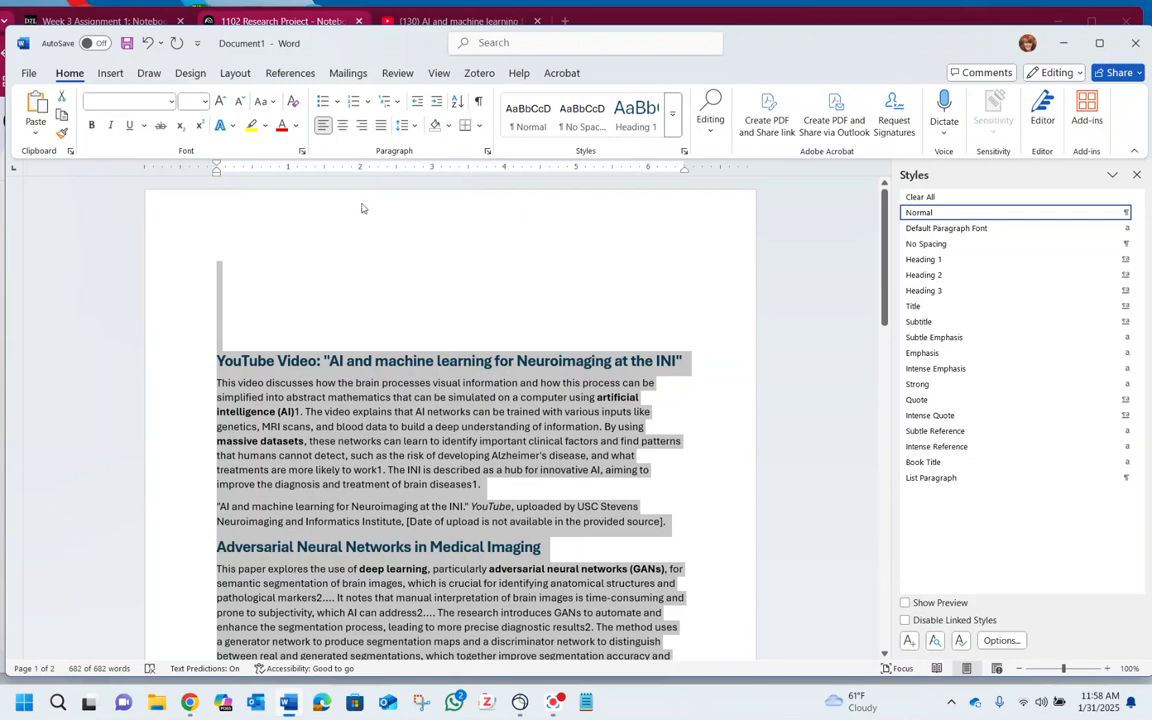
left_click(409, 128)
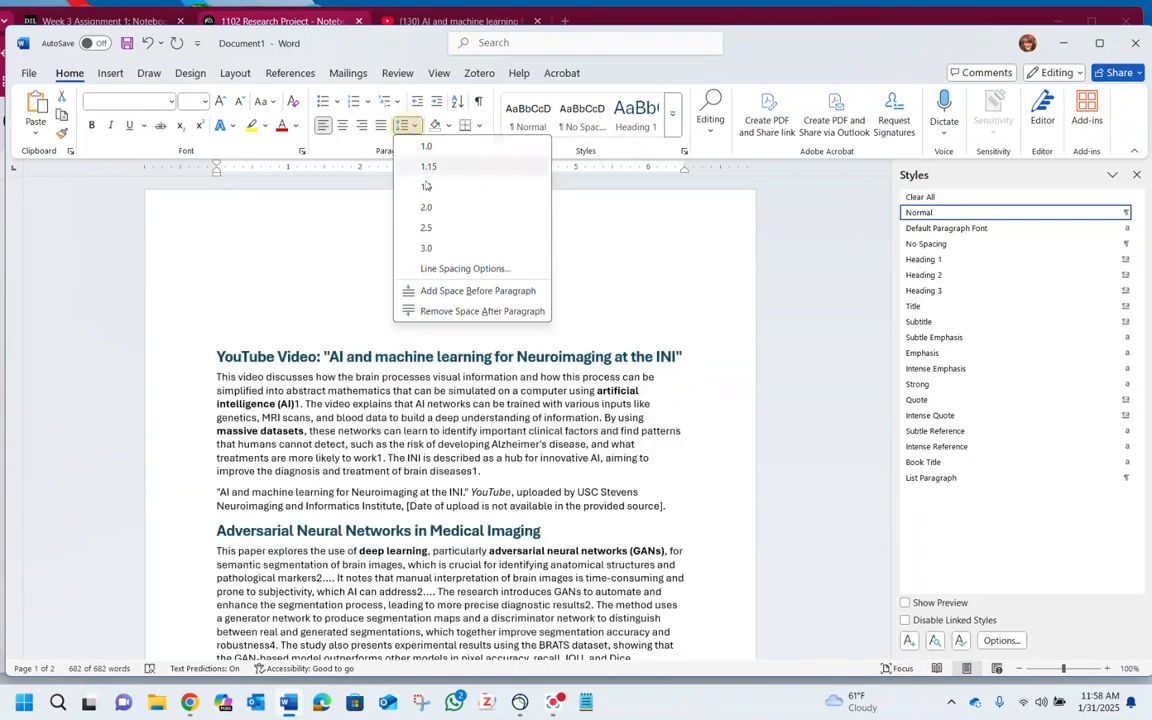
left_click(427, 210)
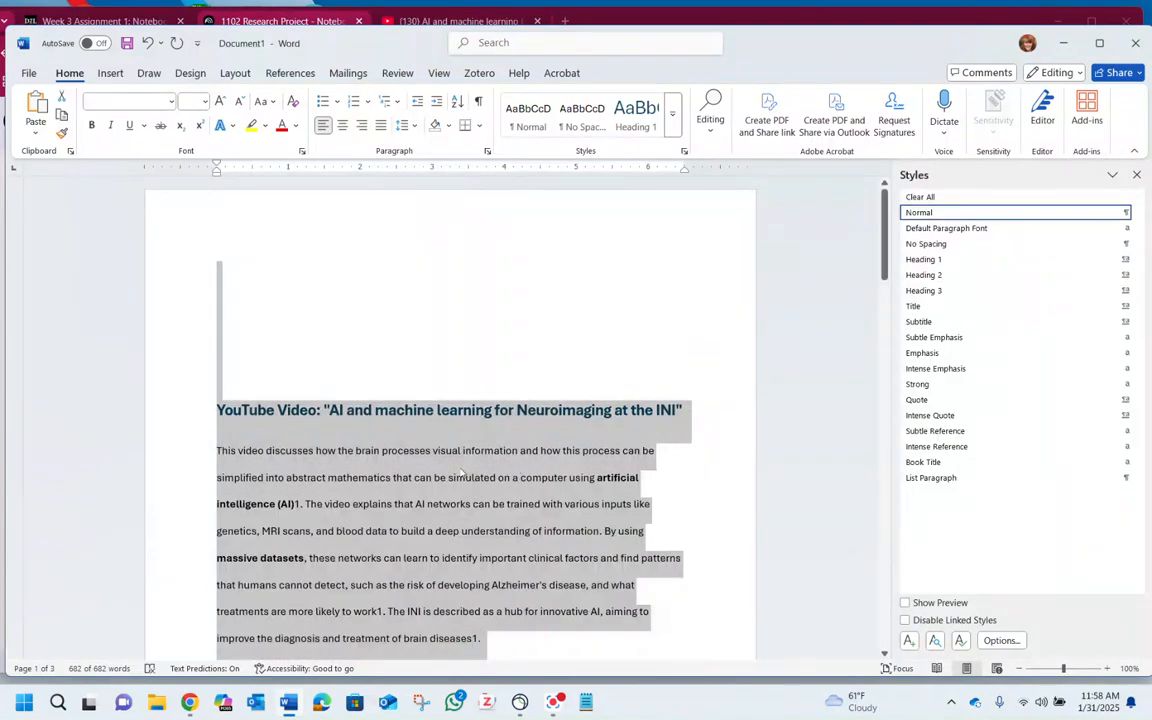
Indent the first line of the summary paragraphs under the YouTube Video and Adversarial Neural Networks subtitles
left_click(463, 482)
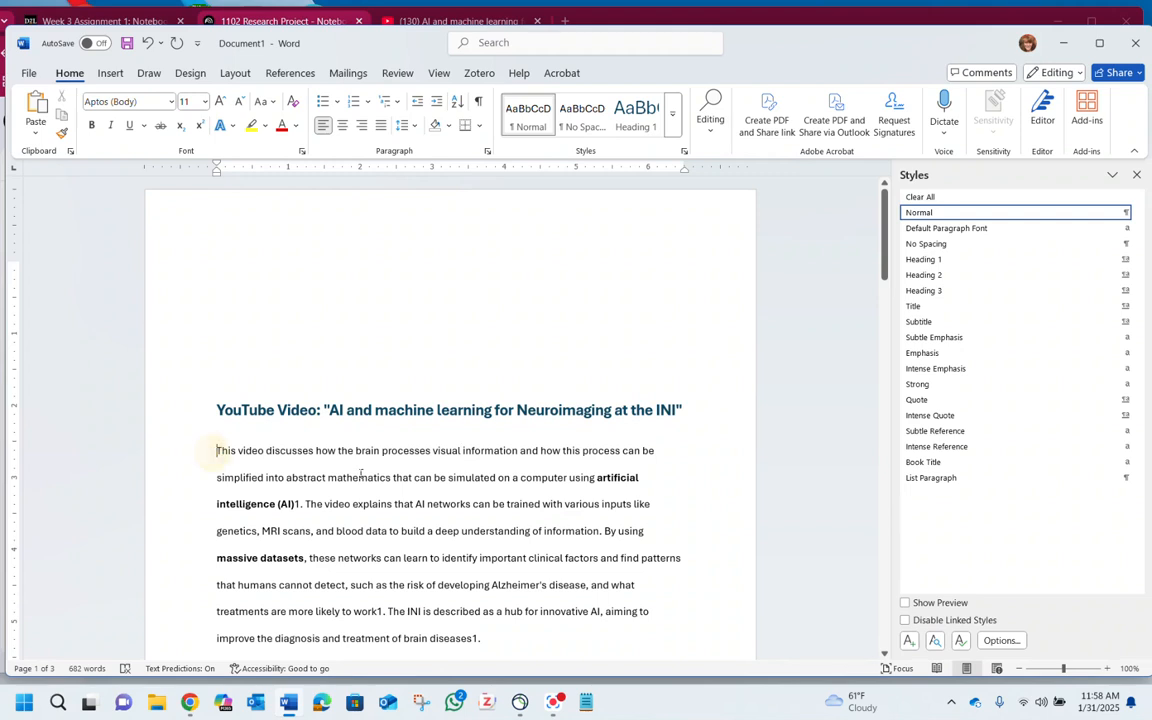
key("Tab")
scroll(412, 491, "down", 3)
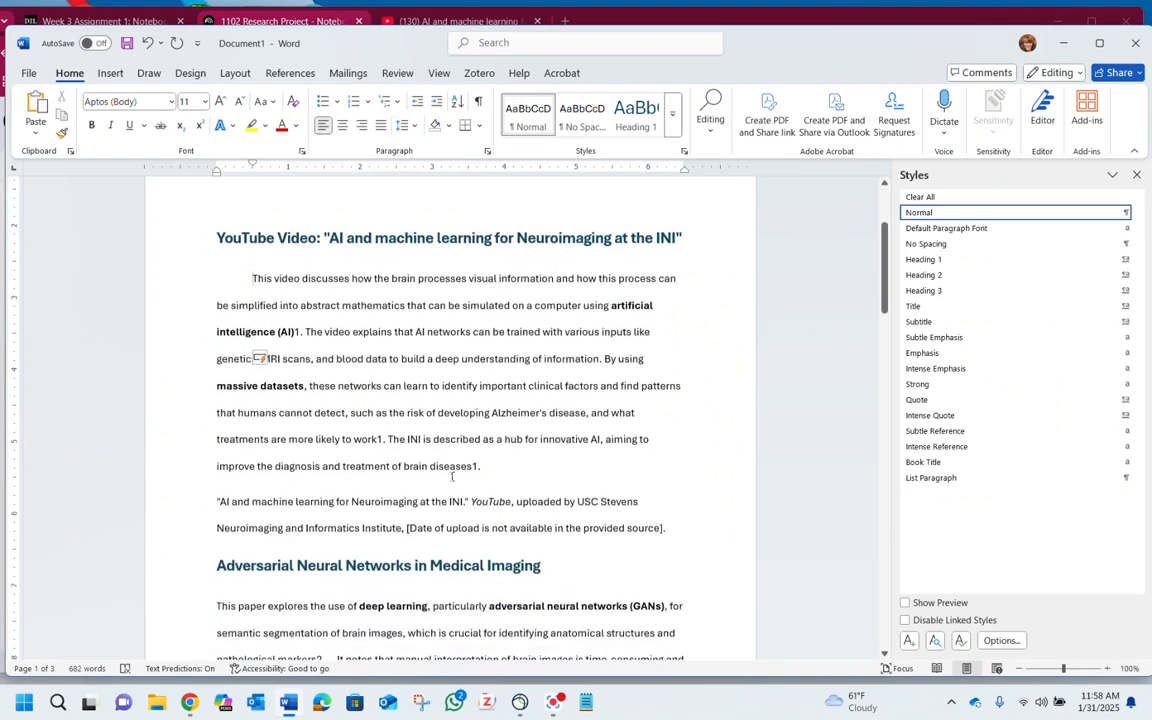
scroll(285, 549, "down", 1)
left_click(215, 526)
key("Tab")
Indent the first line of the summary paragraphs under the Frontiers and NeuroAI subtitles
scroll(383, 481, "down", 6)
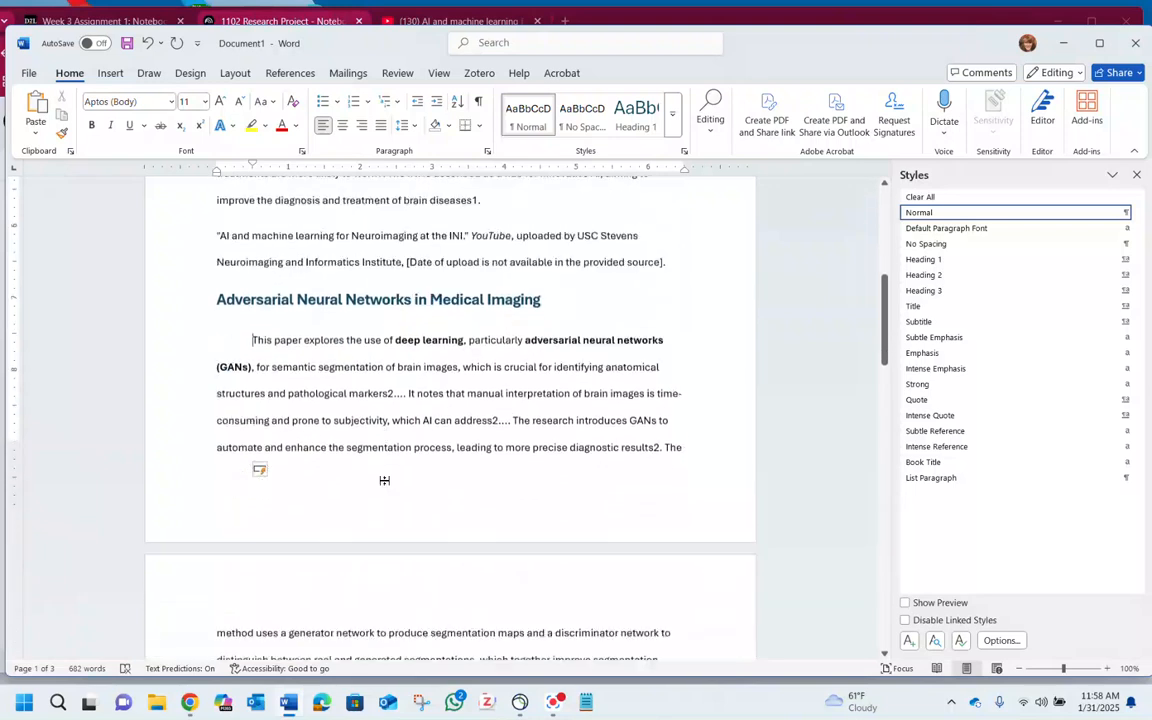
scroll(387, 481, "down", 4)
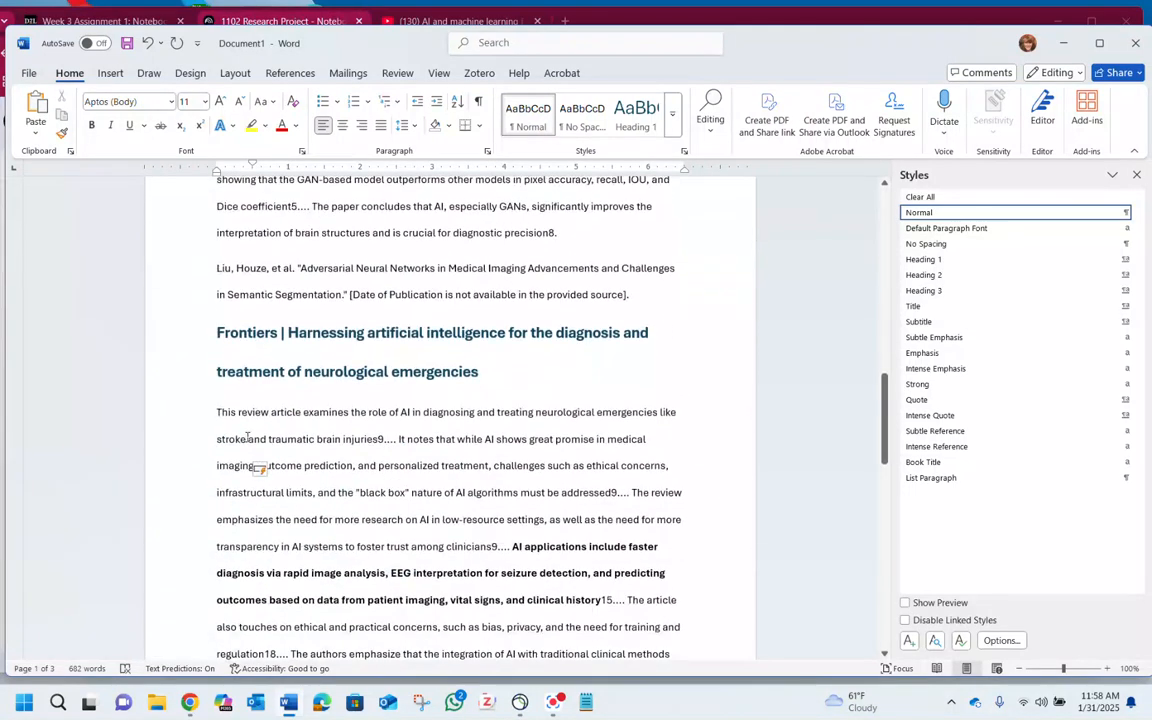
left_click(218, 413)
key("Tab")
scroll(407, 468, "down", 5)
scroll(407, 468, "down", 5)
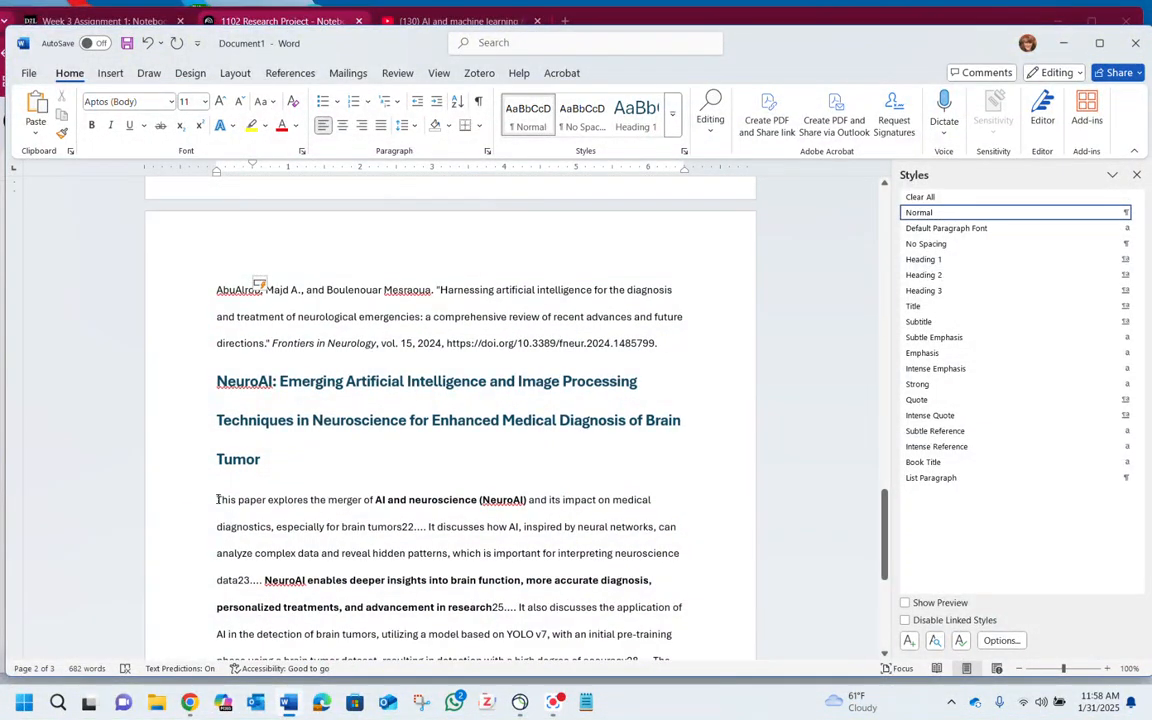
left_click(218, 499)
key("Tab")
Apply a 0.5" hanging indent to the MLA citation below the YouTube video summary
scroll(395, 452, "up", 10)
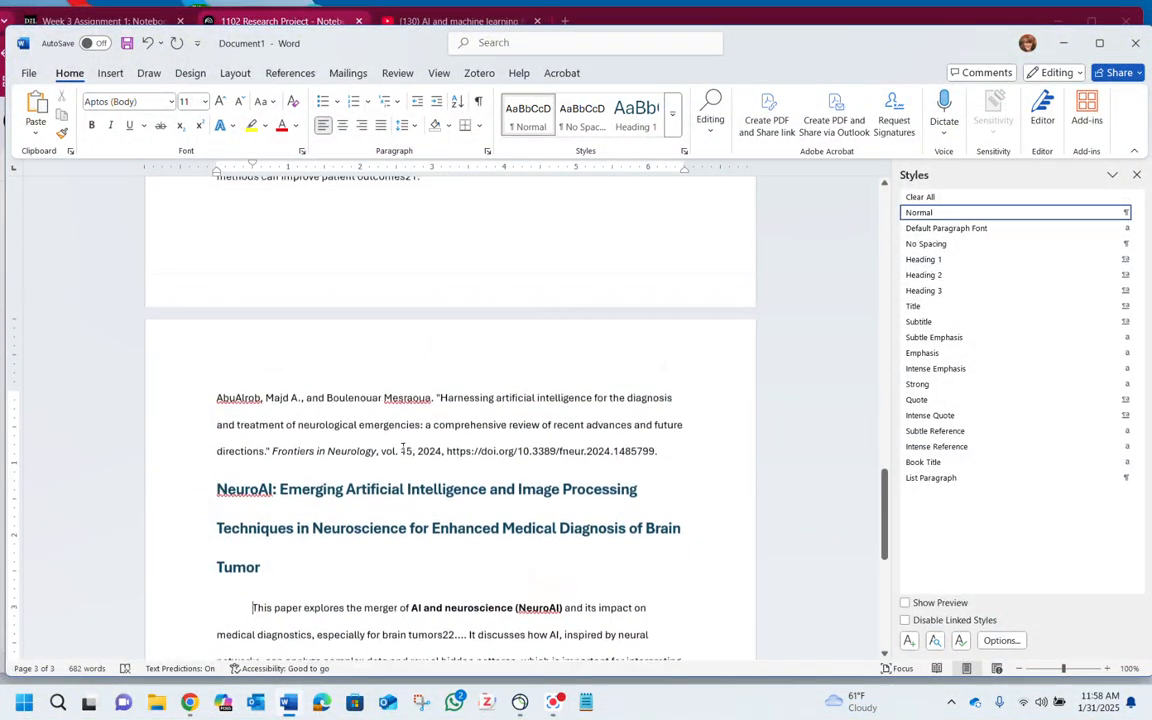
scroll(434, 416, "up", 14)
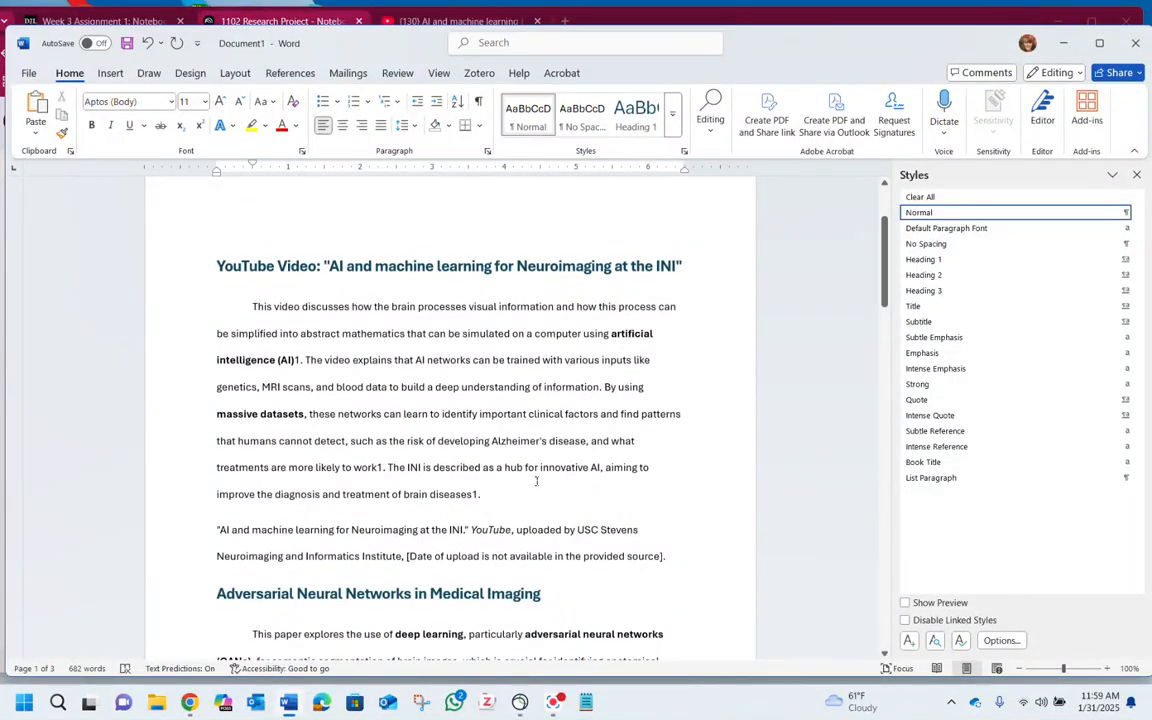
left_click_drag(214, 530, 679, 548)
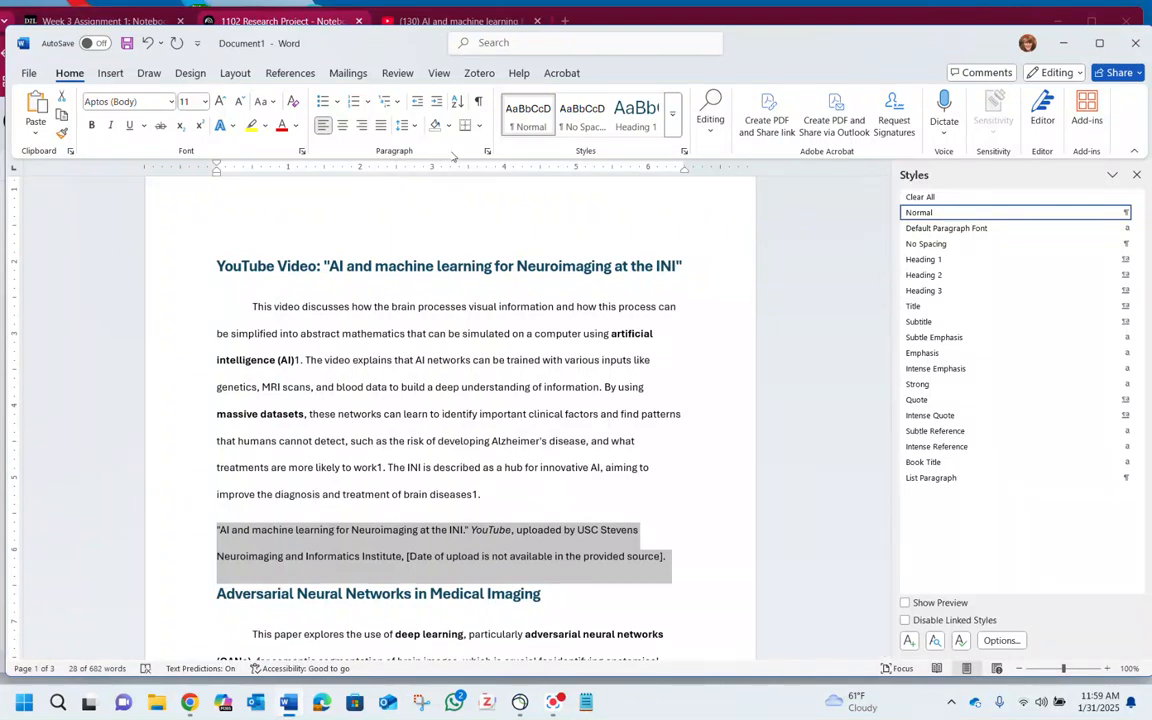
left_click(487, 153)
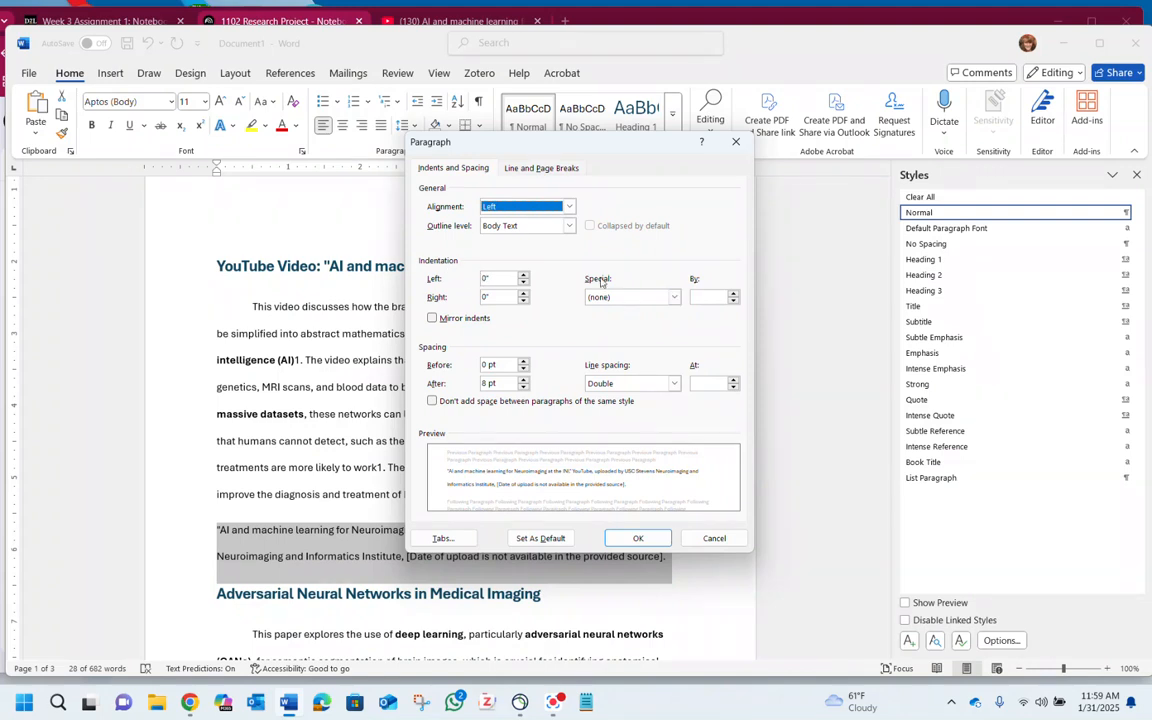
left_click(674, 298)
left_click(656, 331)
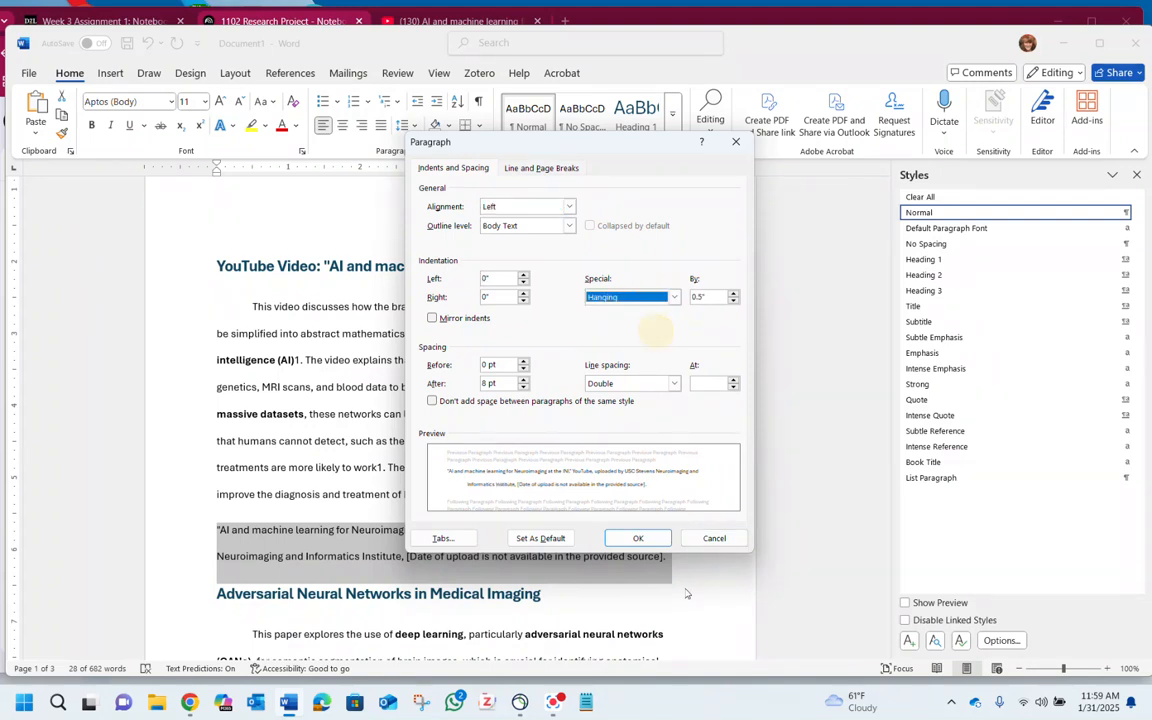
left_click(640, 538)
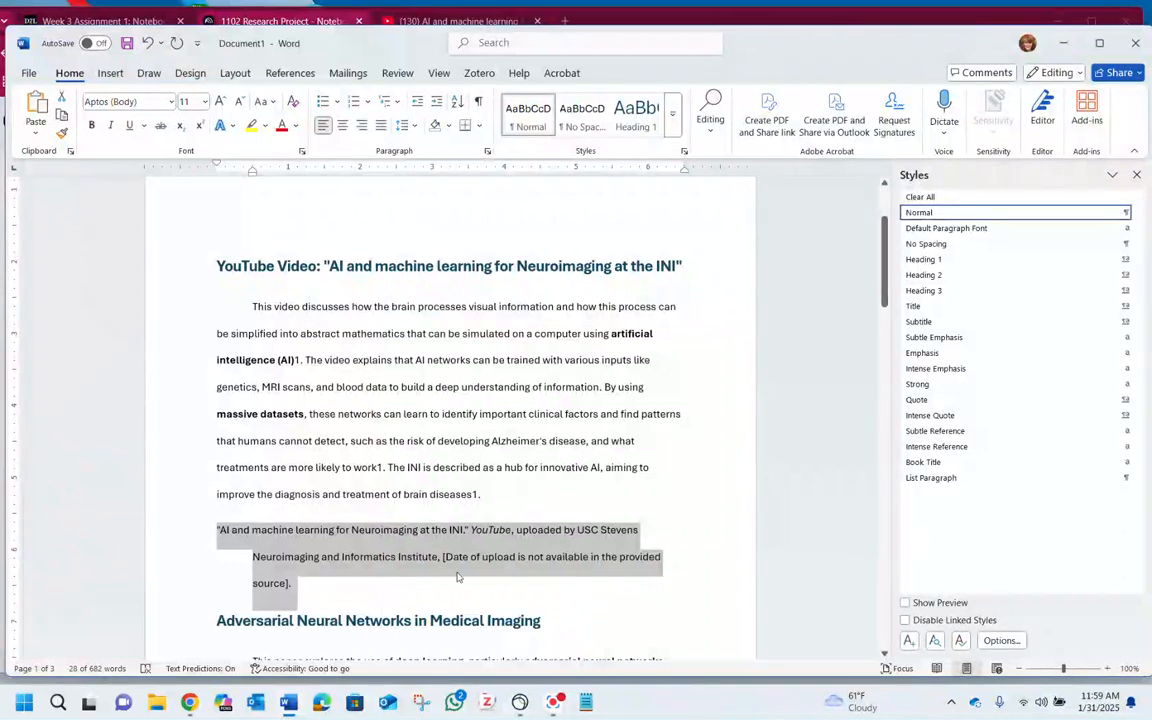
Apply a 0.5" hanging indent to the MLA citation below the Adversarial Neural Networks summary
scroll(651, 515, "down", 5)
scroll(651, 515, "down", 12)
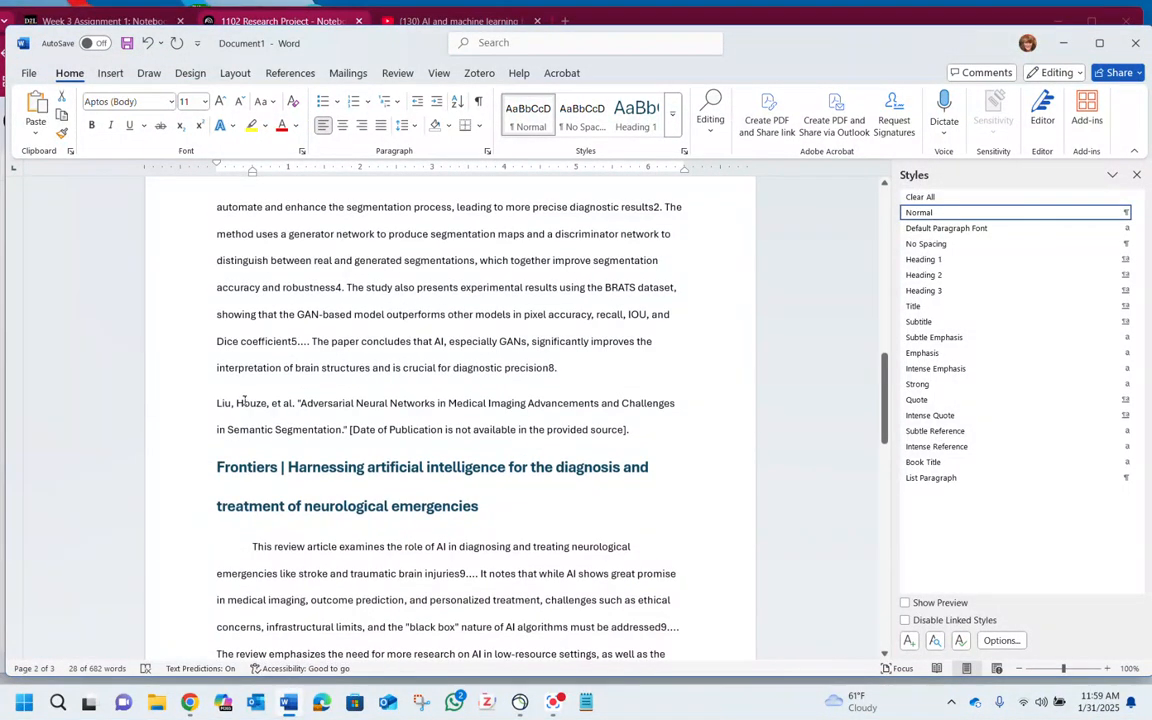
left_click_drag(237, 403, 342, 430)
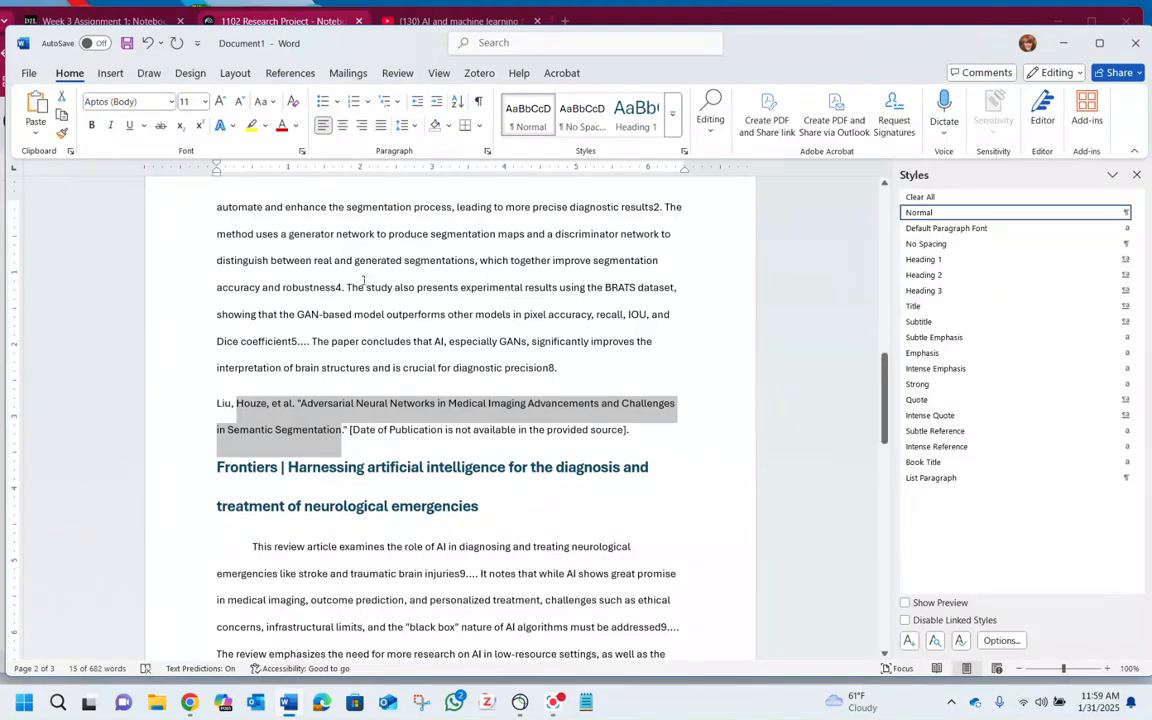
left_click(487, 153)
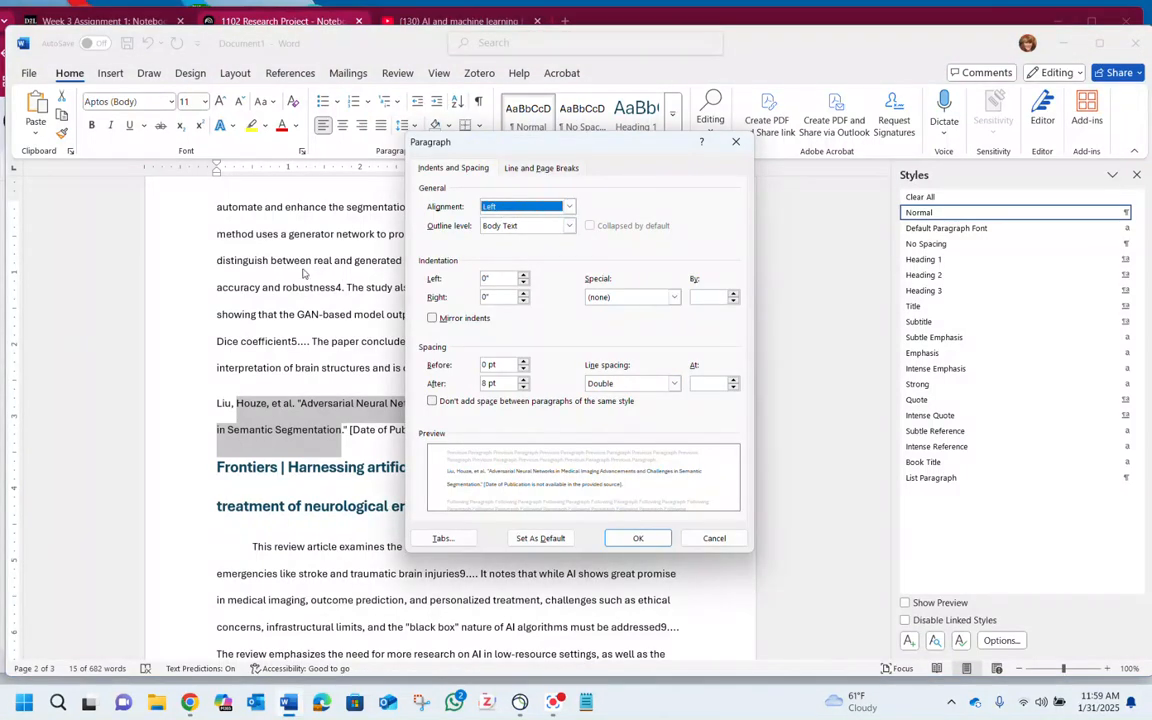
left_click(674, 298)
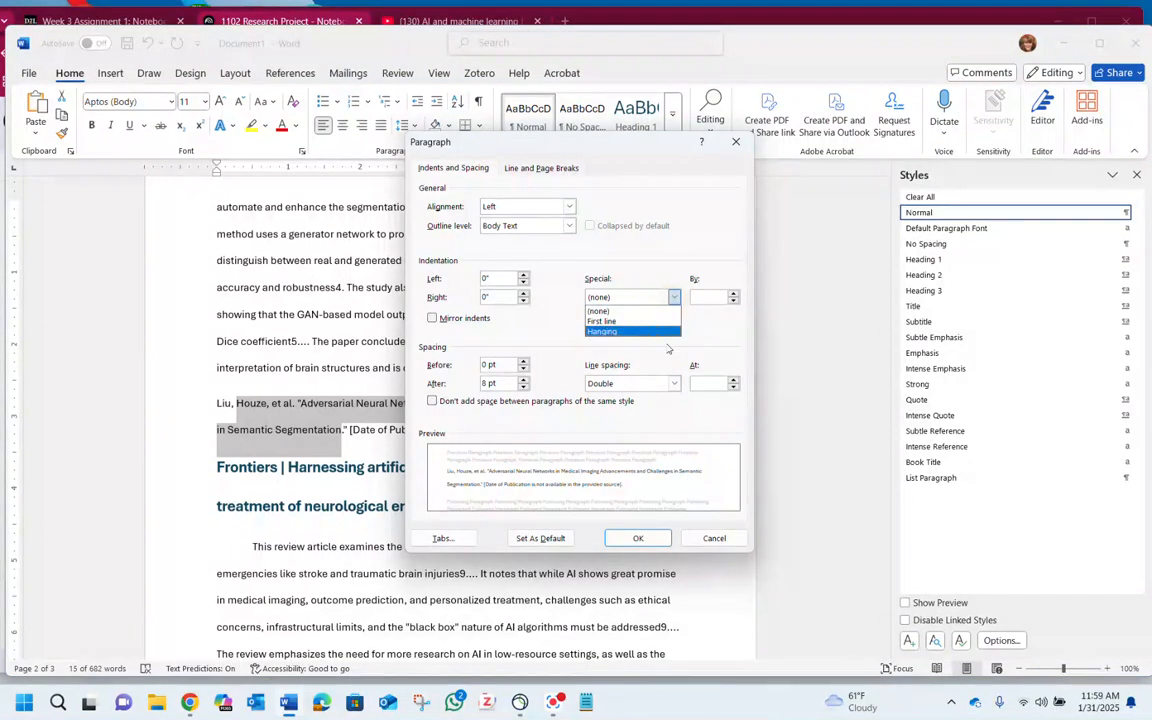
left_click(660, 329)
left_click(638, 538)
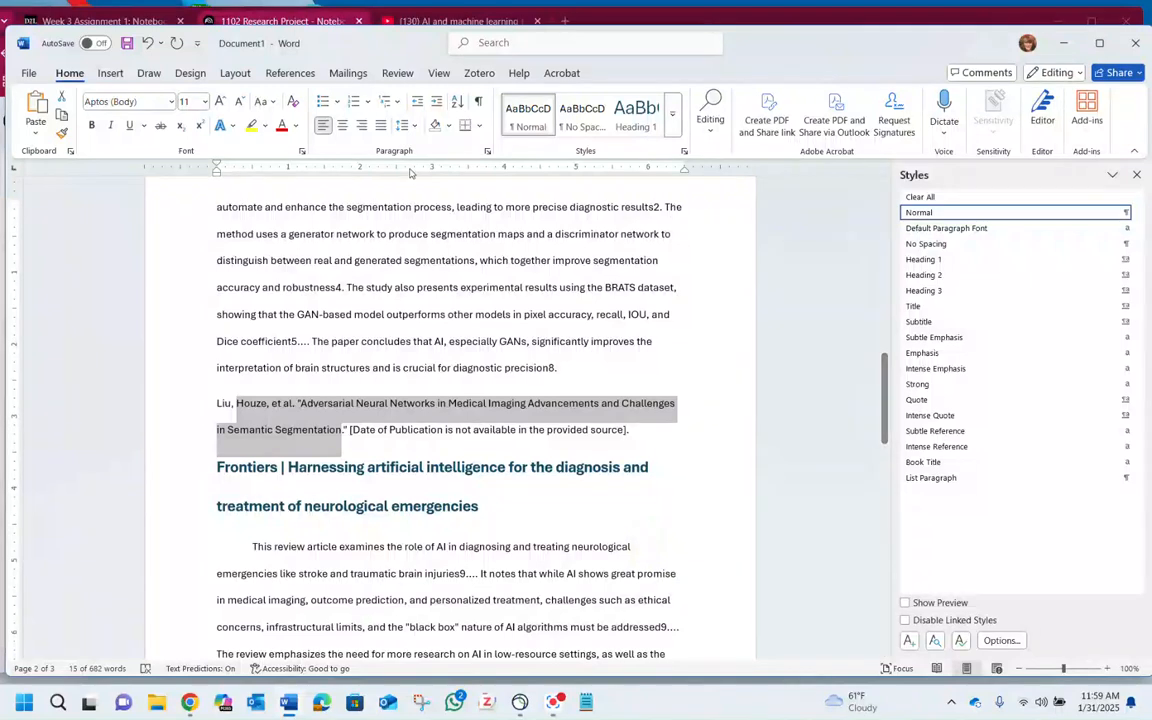
left_click(488, 151)
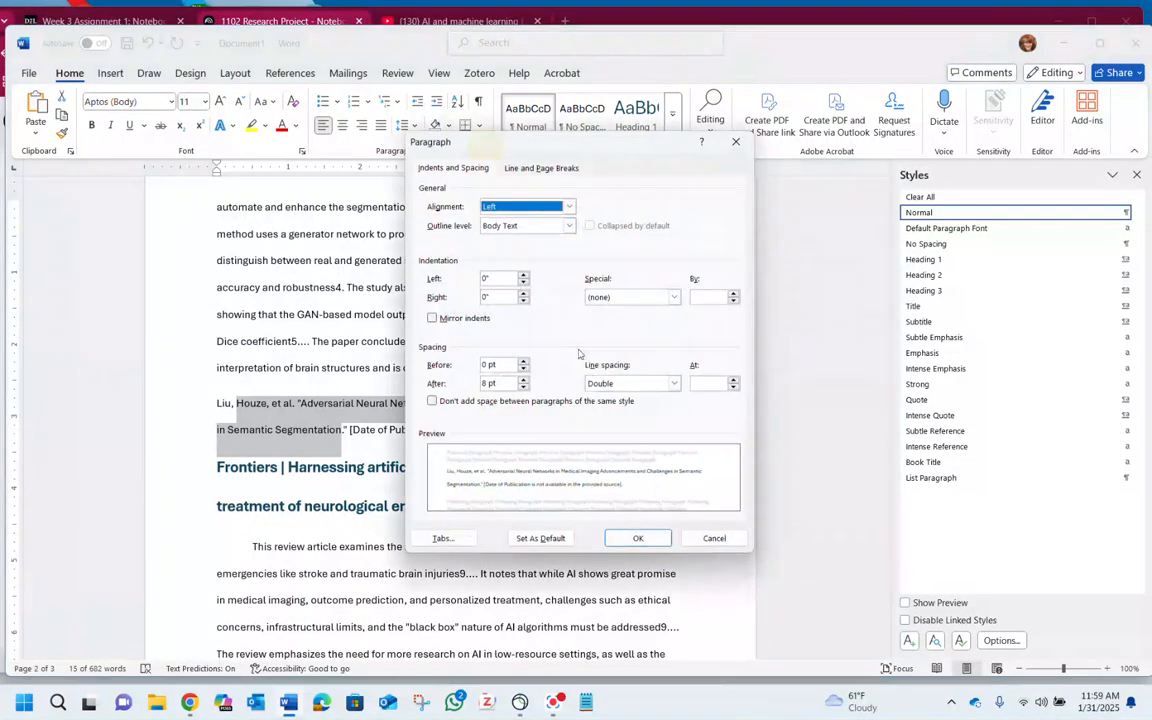
left_click(674, 298)
left_click(670, 330)
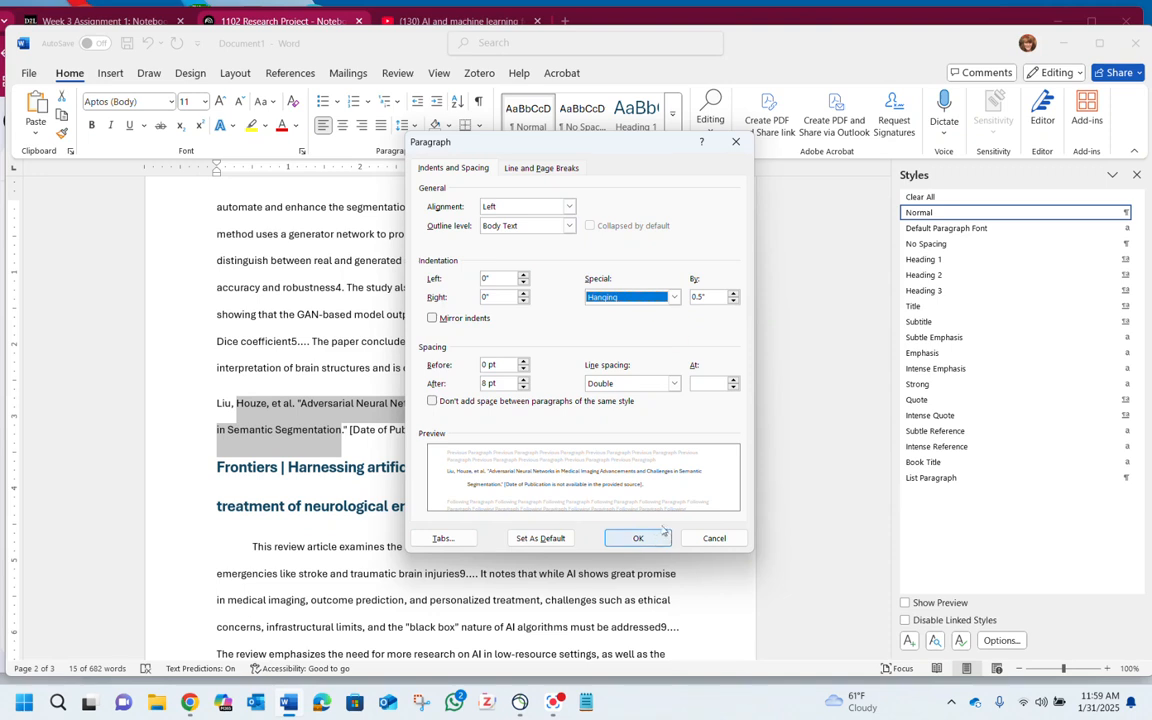
left_click(638, 538)
Apply a 0.5" hanging indent to the MLA citation below the Frontiers summary, dismissing the print cleanup notification
scroll(578, 491, "down", 3)
scroll(578, 491, "down", 10)
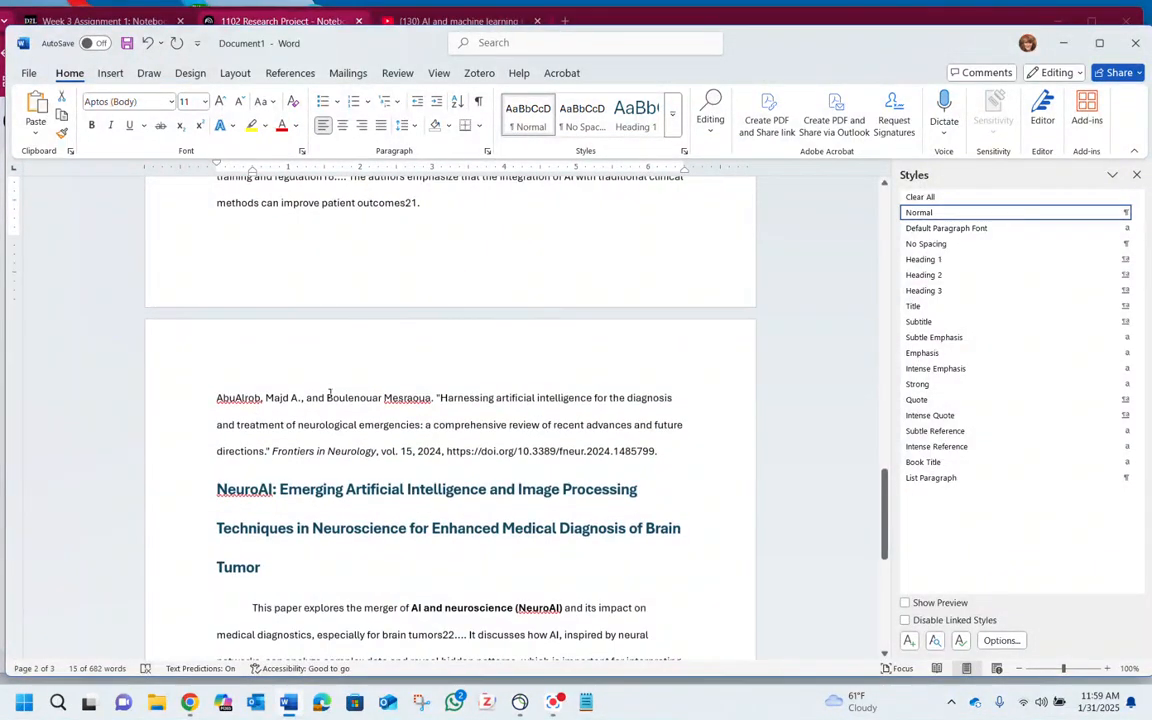
left_click_drag(214, 398, 659, 457)
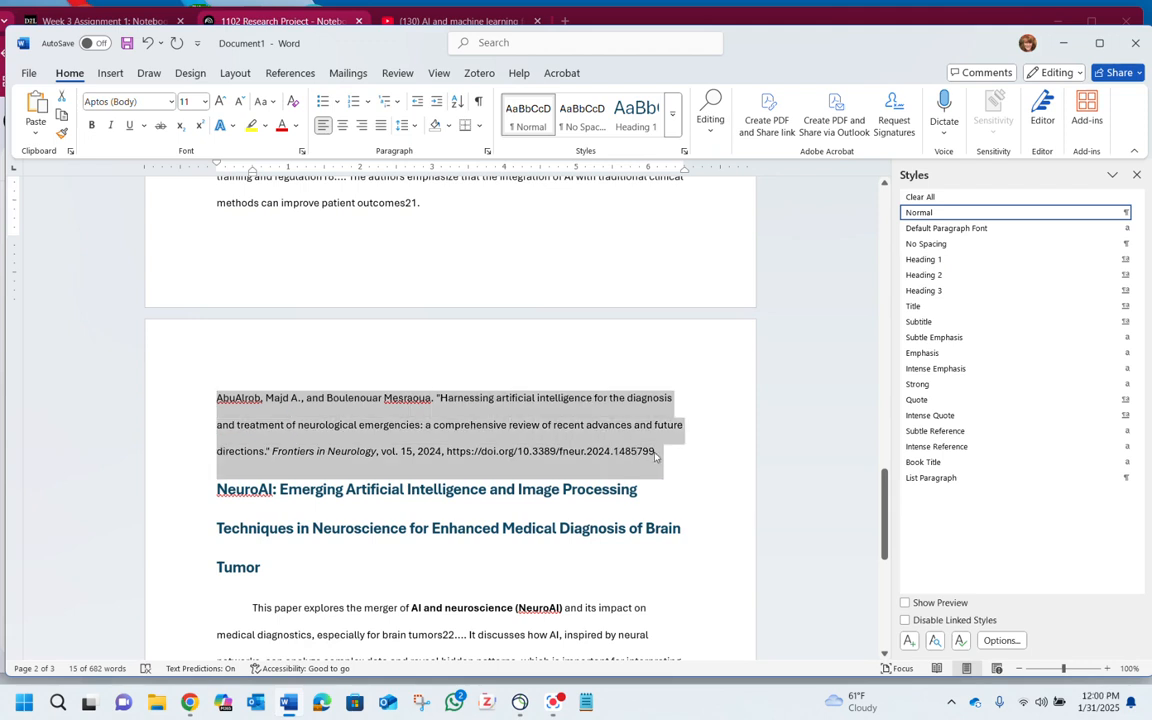
left_click(487, 152)
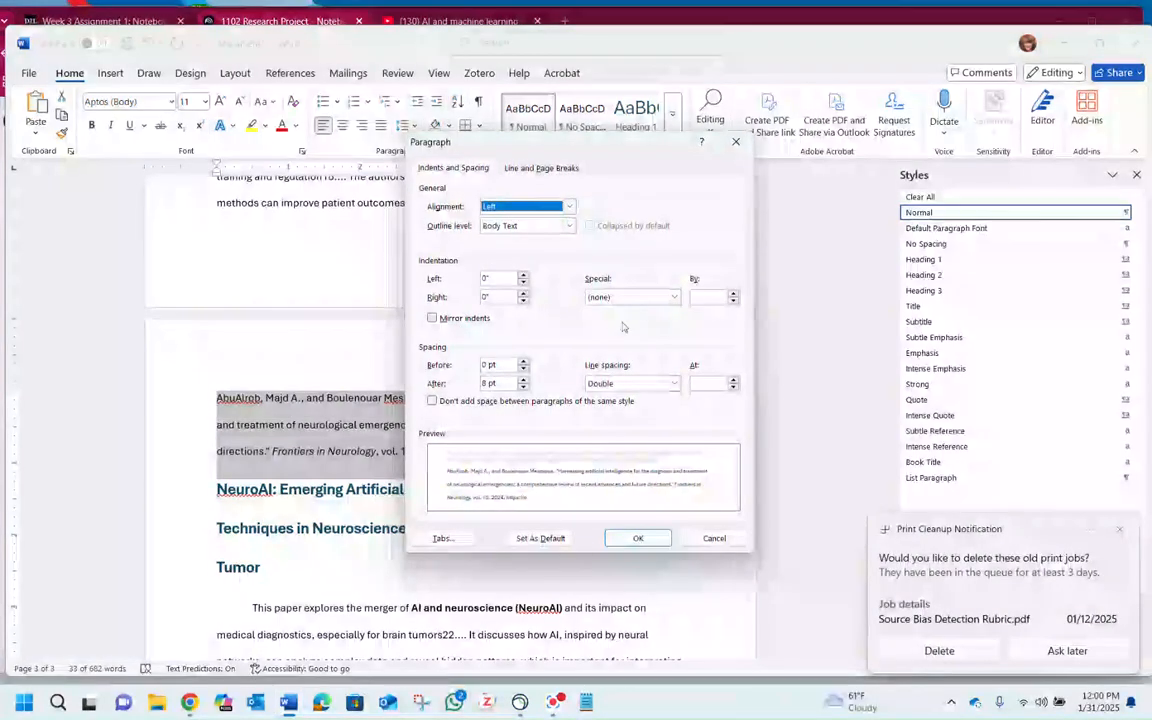
left_click(1121, 533)
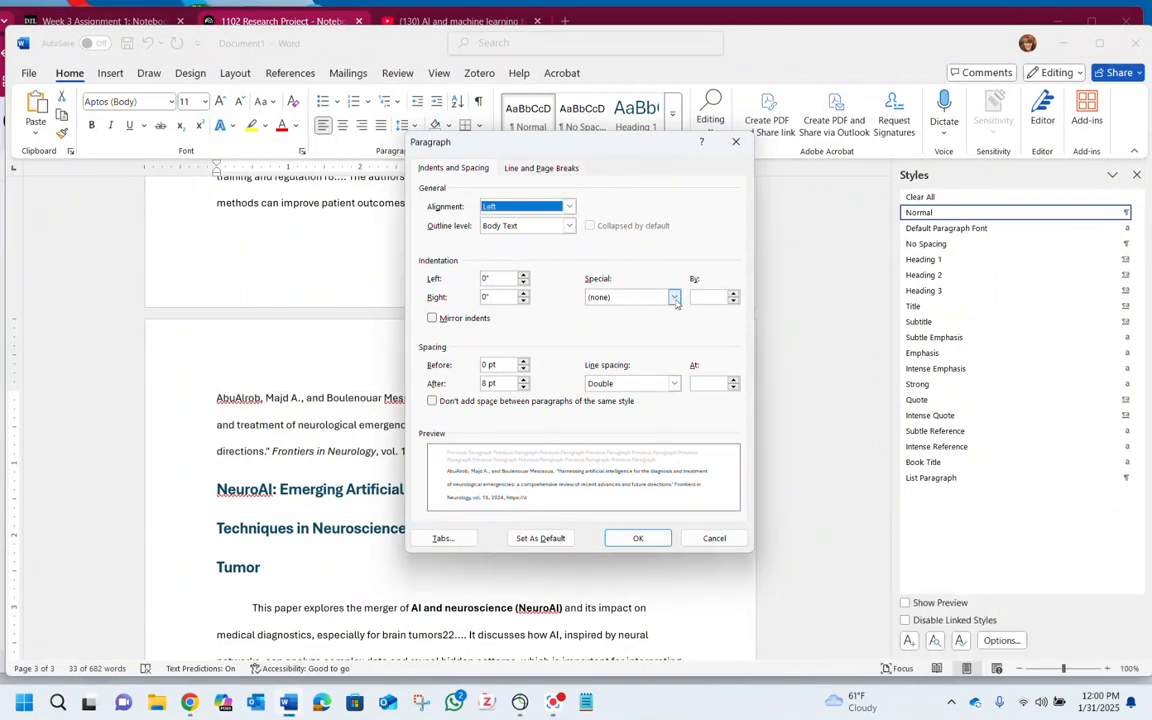
left_click(675, 298)
left_click(650, 328)
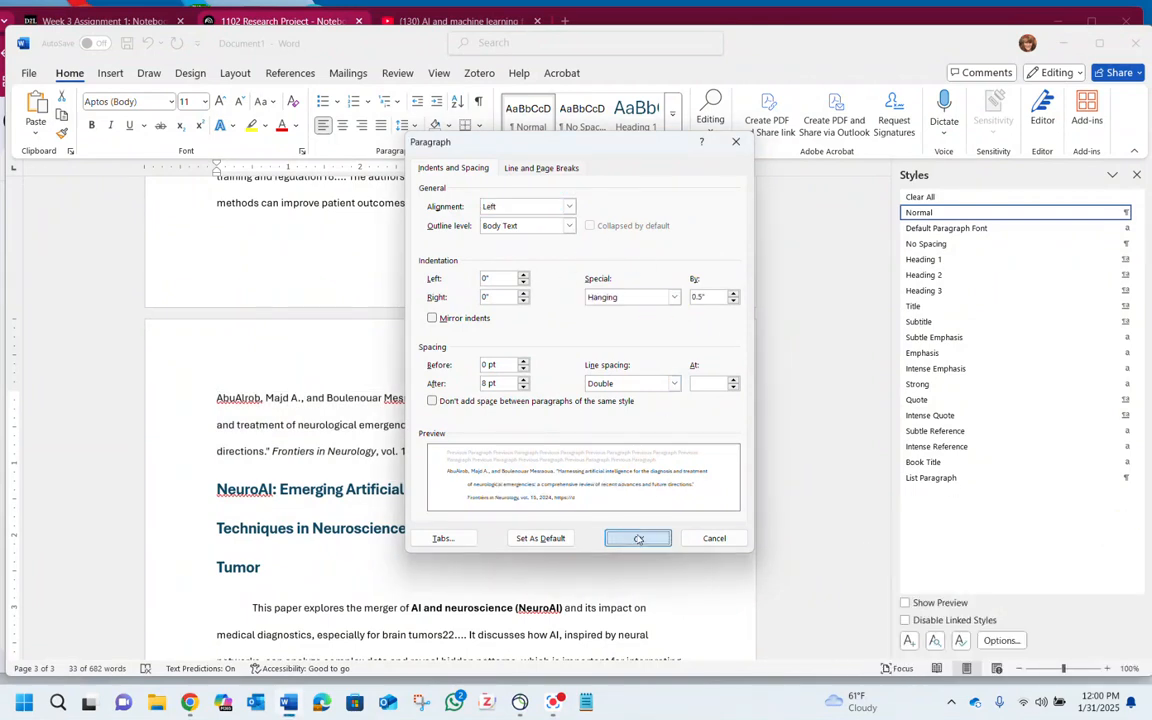
left_click(638, 540)
Apply a 0.5" hanging indent to the MLA citation below the NeuroAI summary at the document's end
scroll(301, 440, "down", 5)
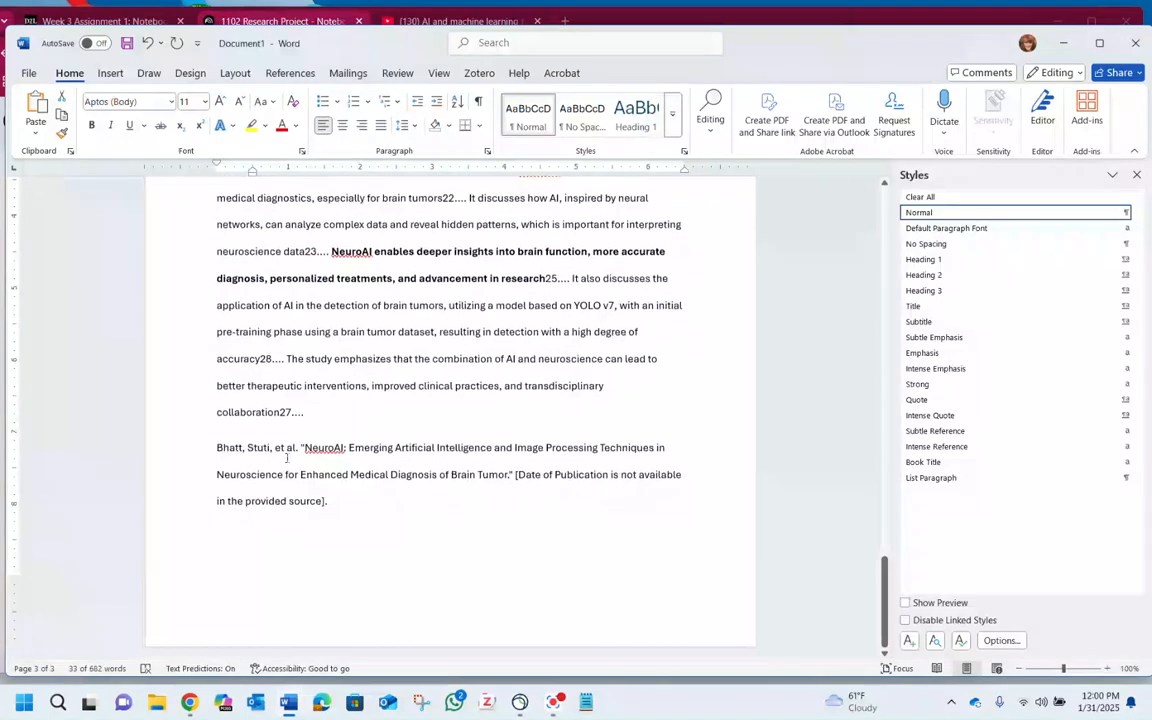
left_click_drag(217, 447, 340, 512)
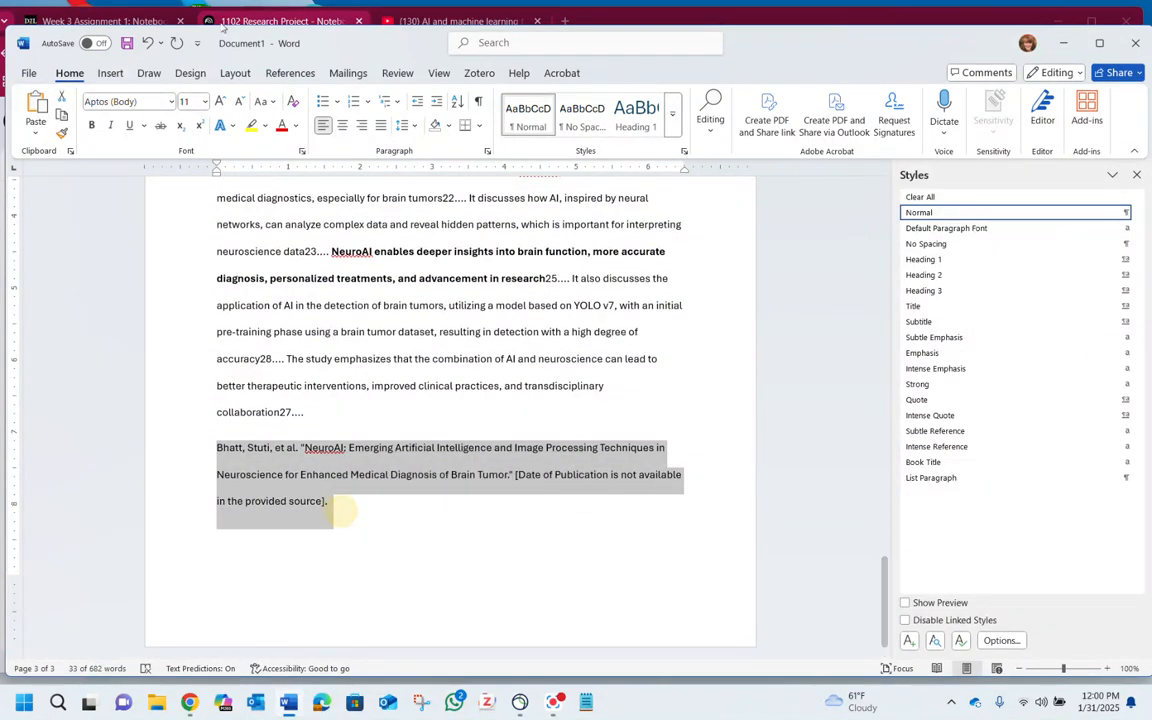
left_click(487, 151)
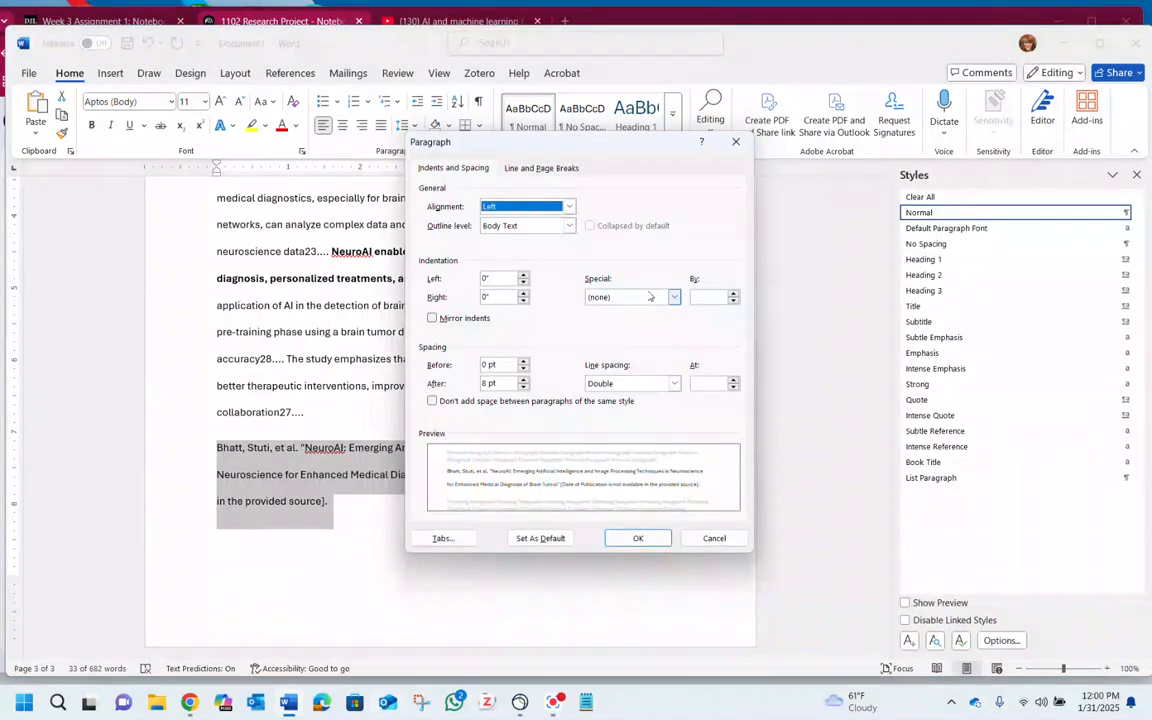
left_click(645, 296)
left_click(665, 330)
left_click(638, 538)
Review the headings, paragraph indents and hanging citation indents throughout the document, back to the YouTube Video section
scroll(501, 357, "up", 5)
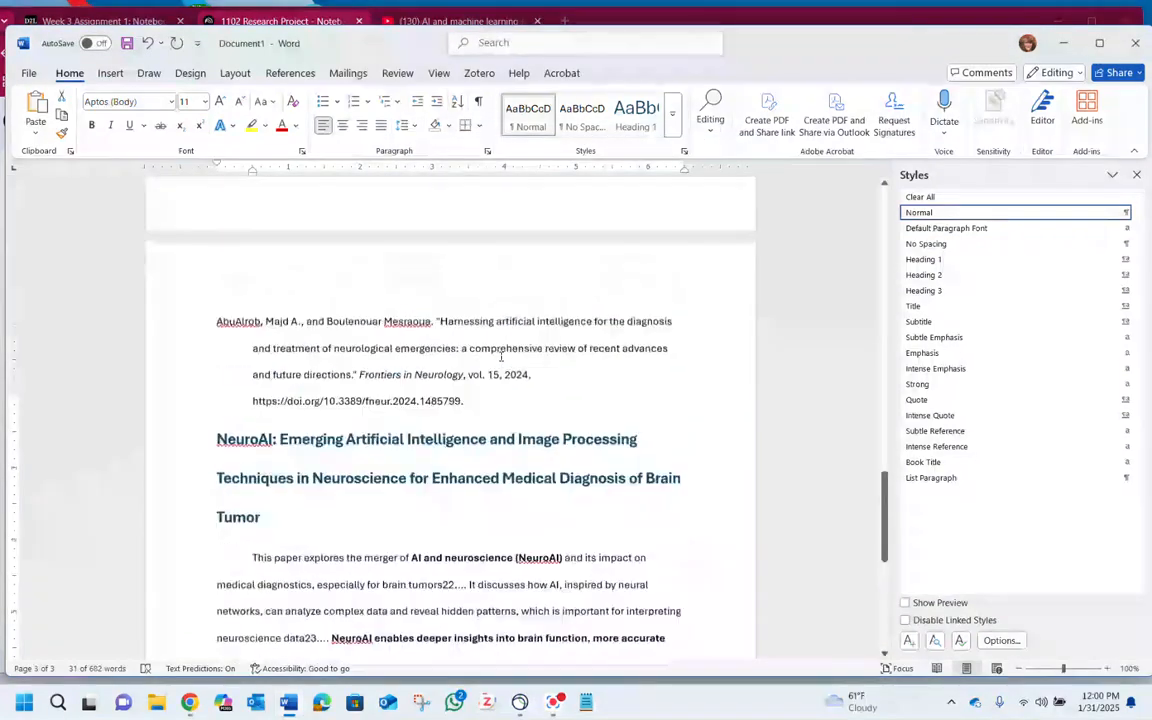
scroll(501, 357, "up", 8)
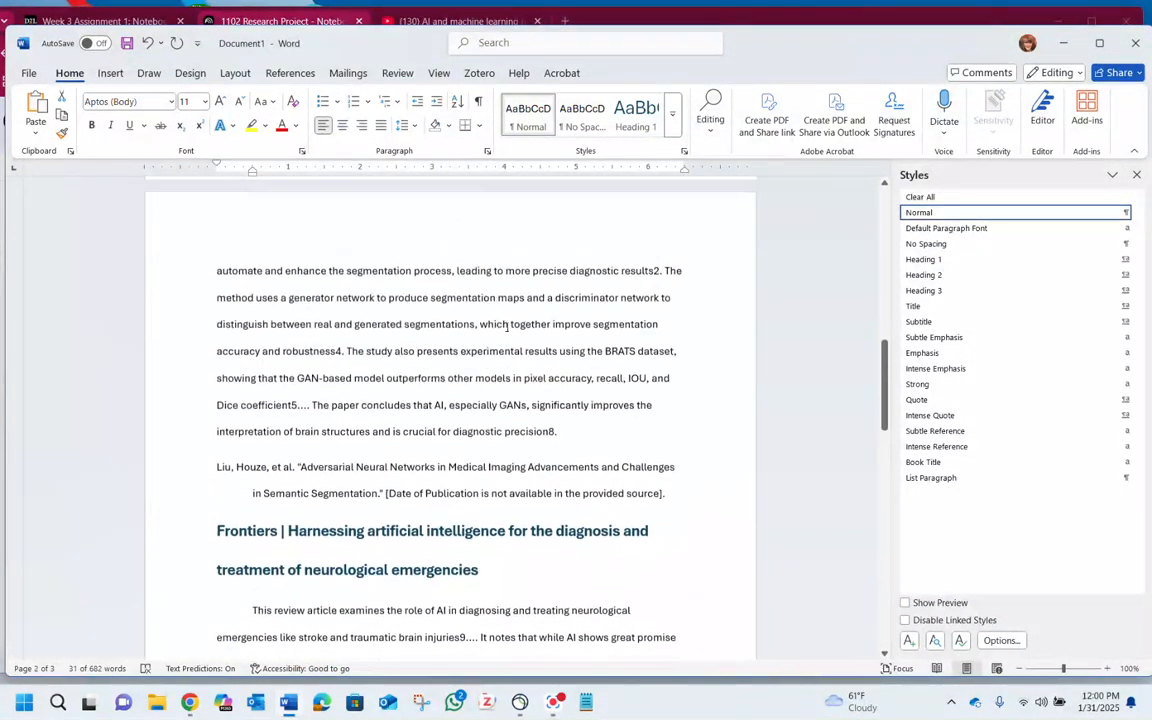
scroll(427, 442, "down", 2)
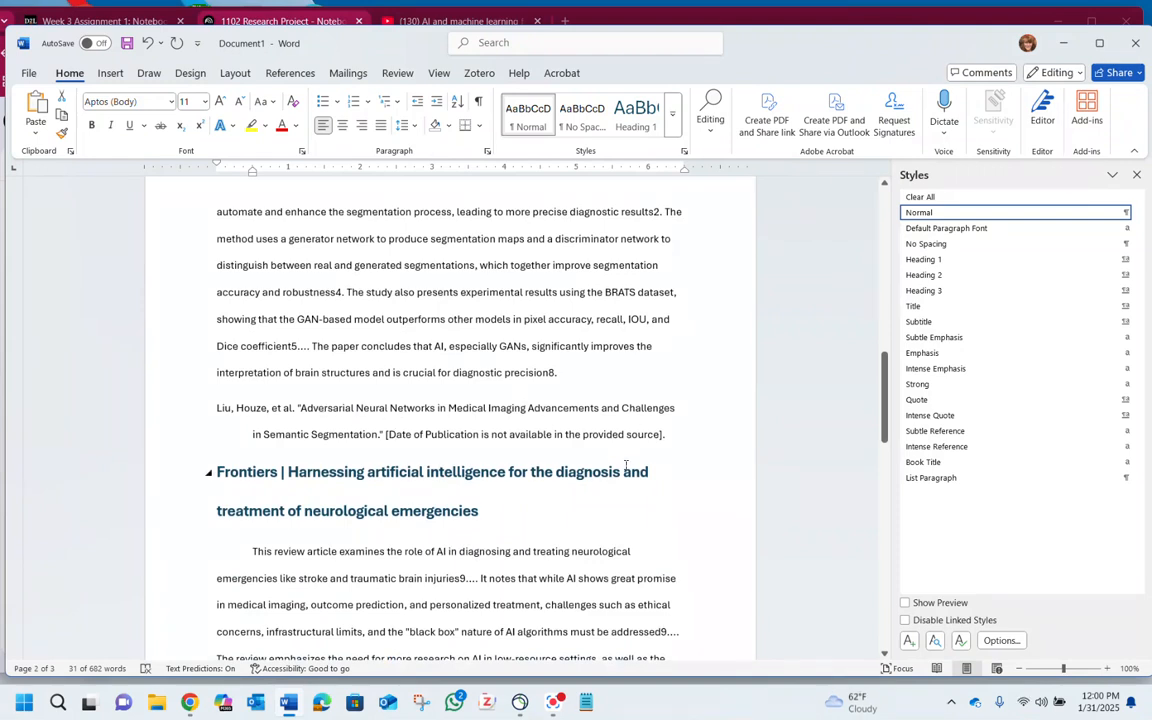
scroll(619, 454, "down", 8)
scroll(617, 453, "down", 4)
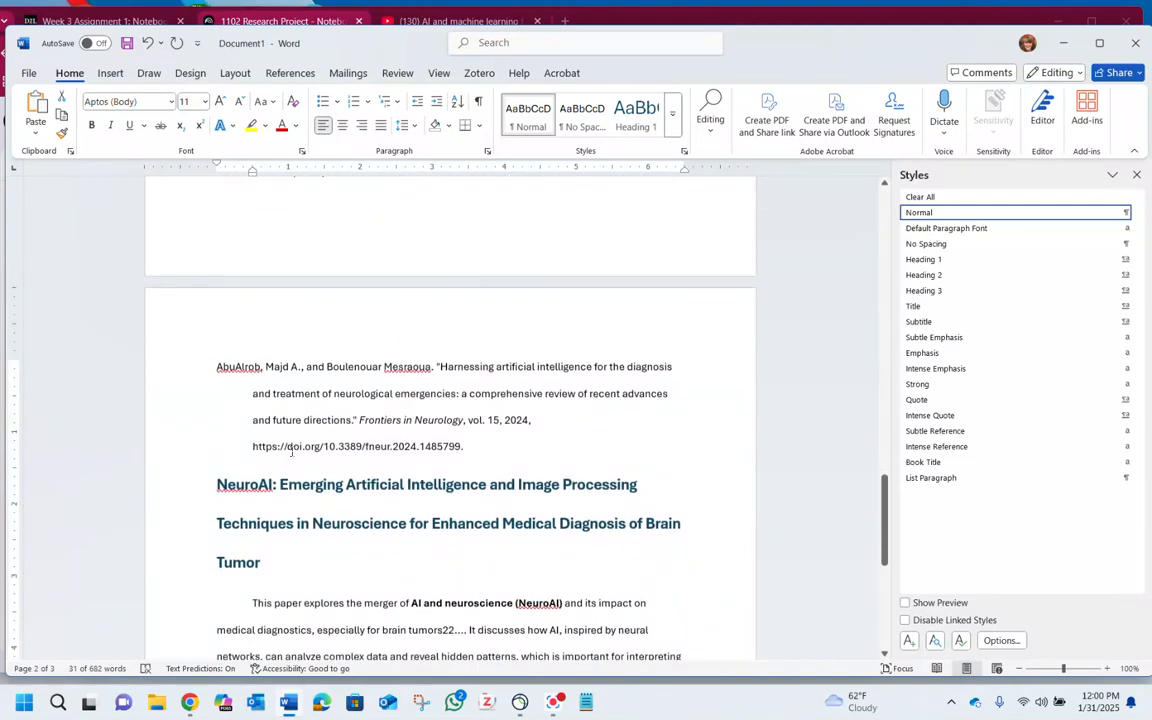
scroll(292, 452, "down", 8)
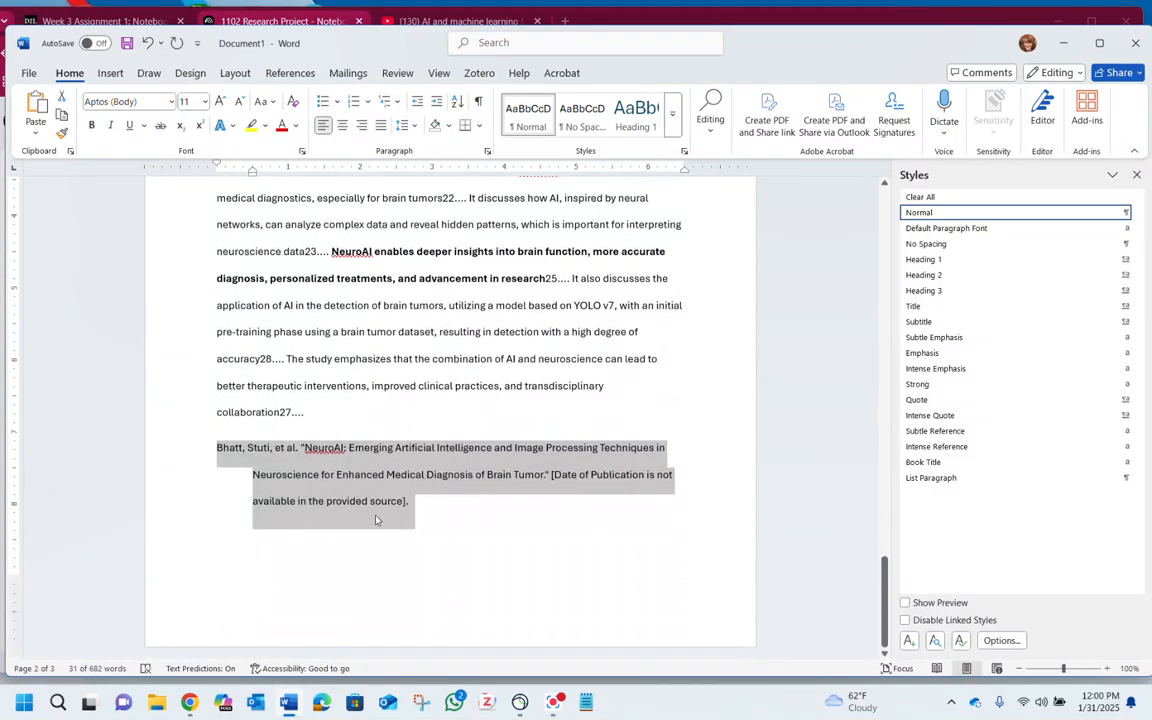
left_click(477, 519)
scroll(312, 378, "up", 2)
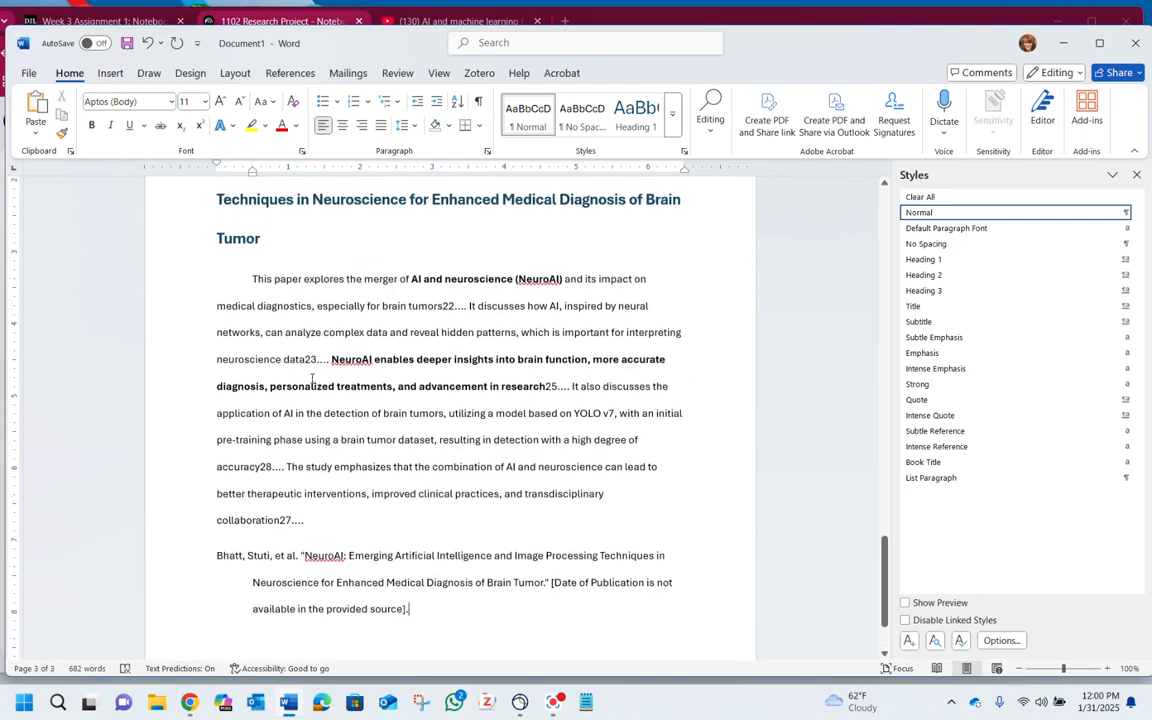
scroll(324, 376, "down", 2)
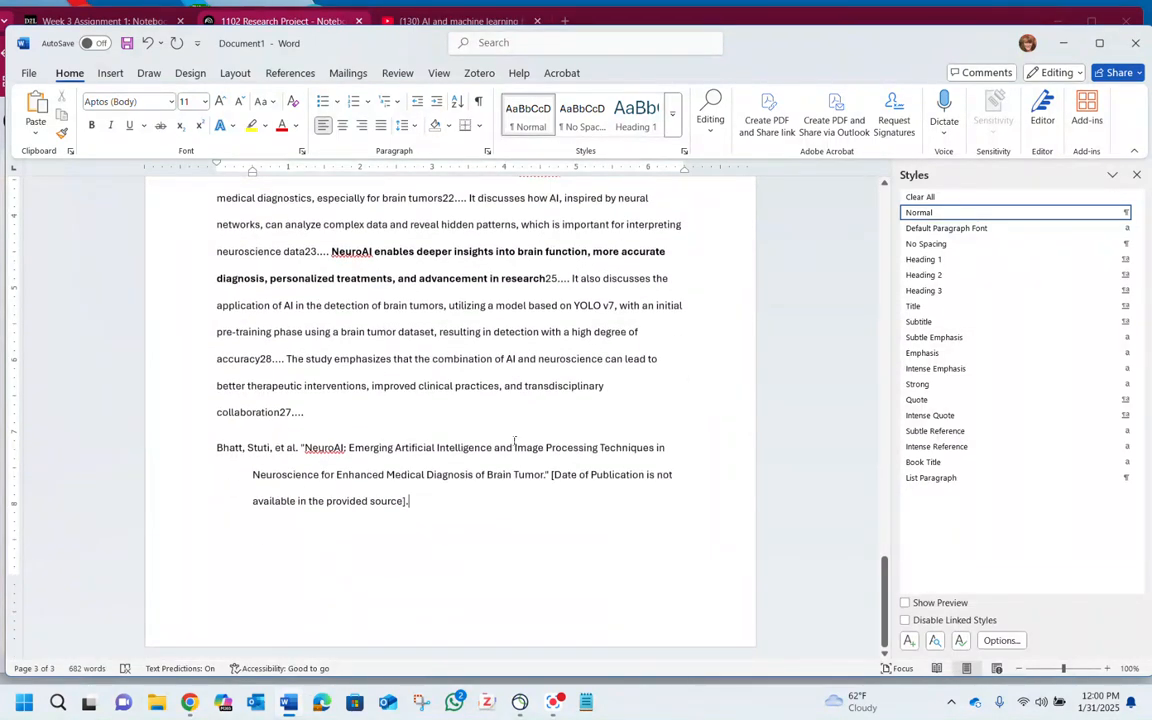
scroll(500, 457, "up", 7)
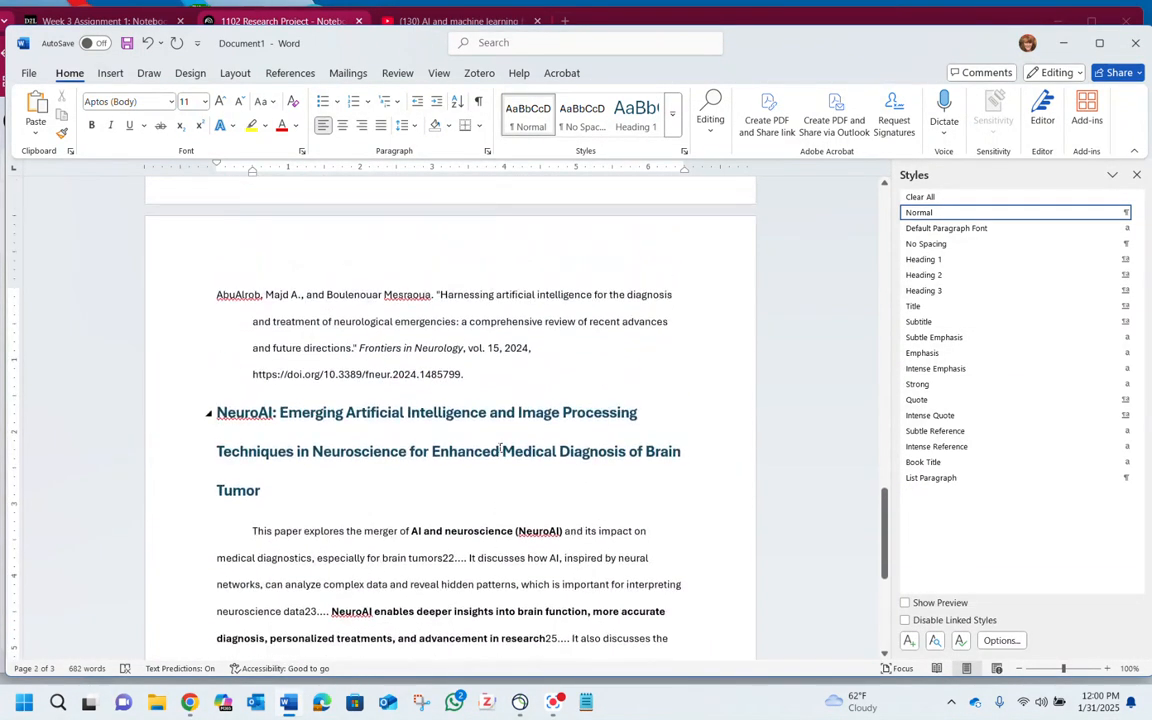
scroll(495, 447, "up", 12)
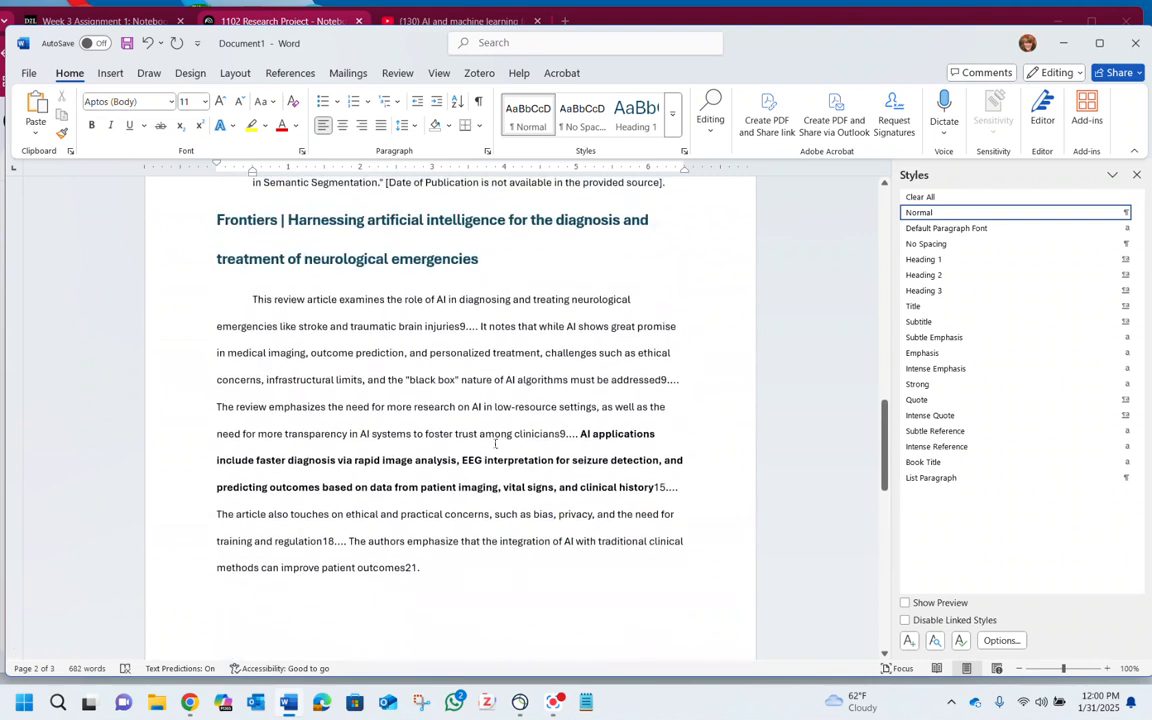
scroll(495, 441, "up", 8)
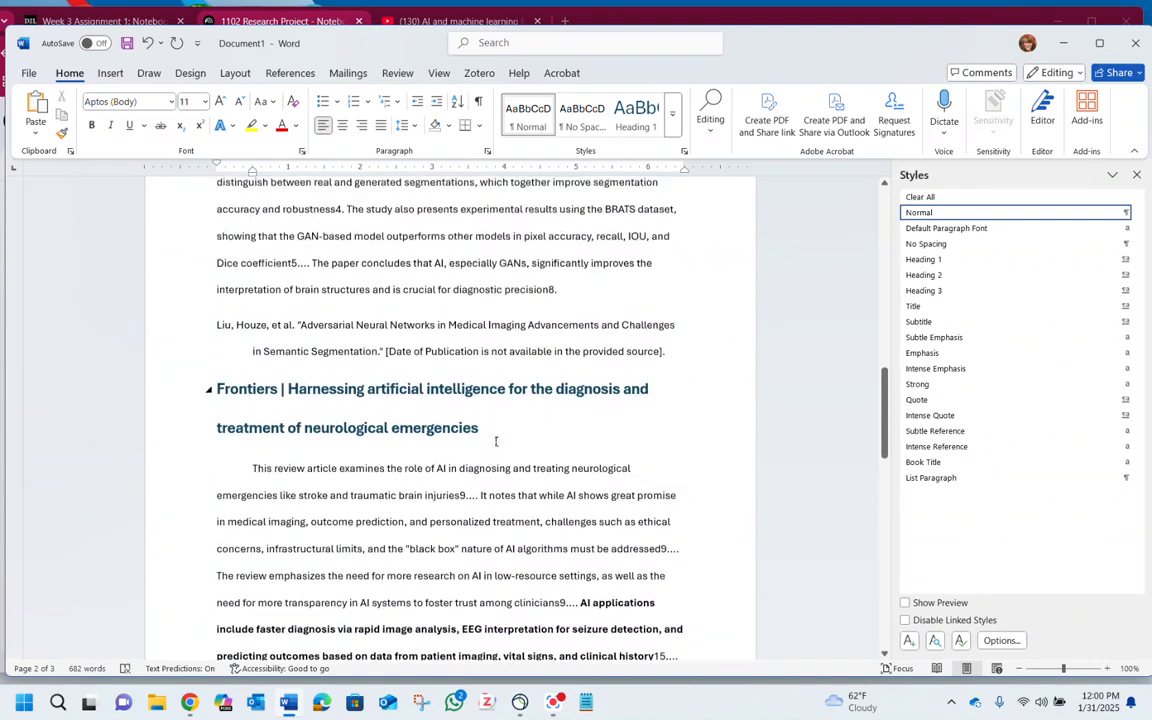
scroll(495, 441, "up", 3)
scroll(495, 441, "up", 4)
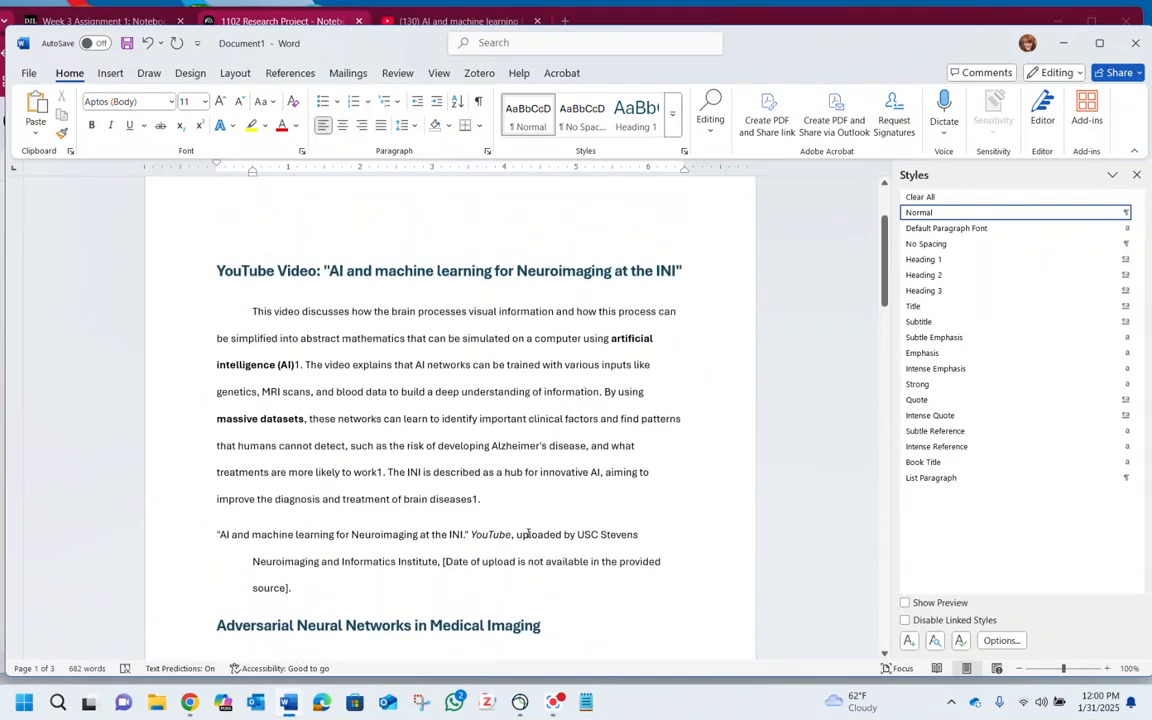
Move the document window aside, switch to Chrome and restore the previously closed research source pages
left_click_drag(739, 50, 783, 249)
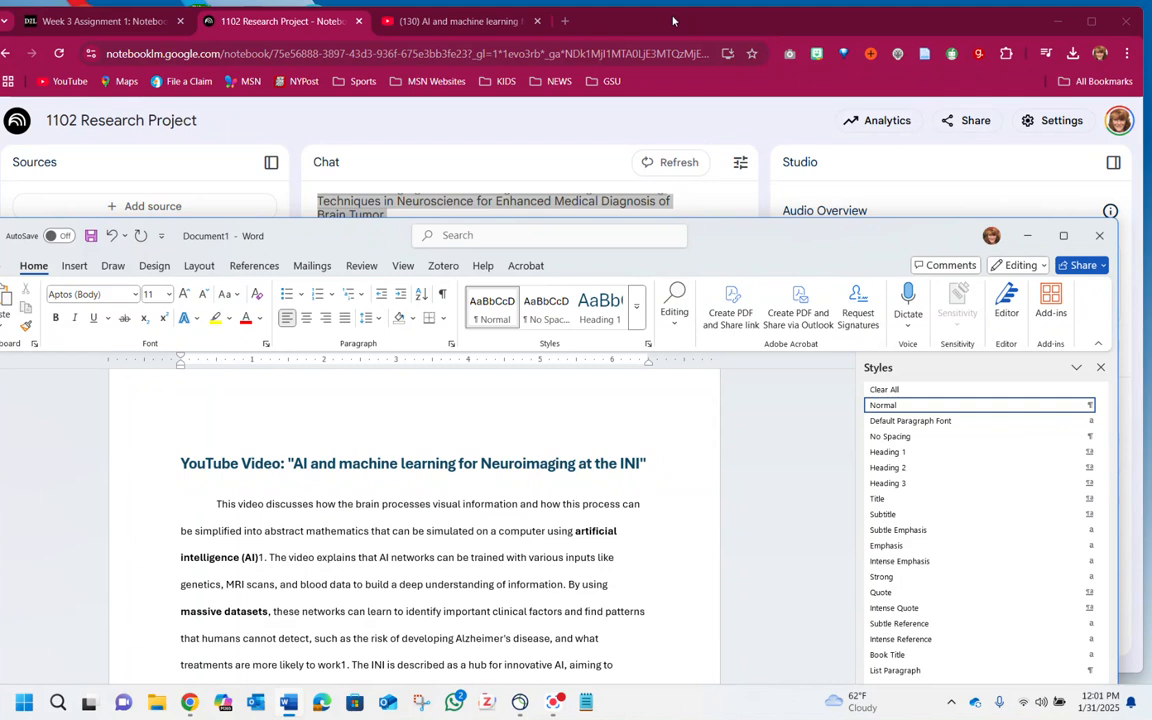
left_click(613, 152)
key("ctrl+shift+t")
key("ctrl+shift+t")
key("ctrl+shift+t")
key("ctrl+shift+t")
key("ctrl+shift+t")
key("ctrl+shift+t")
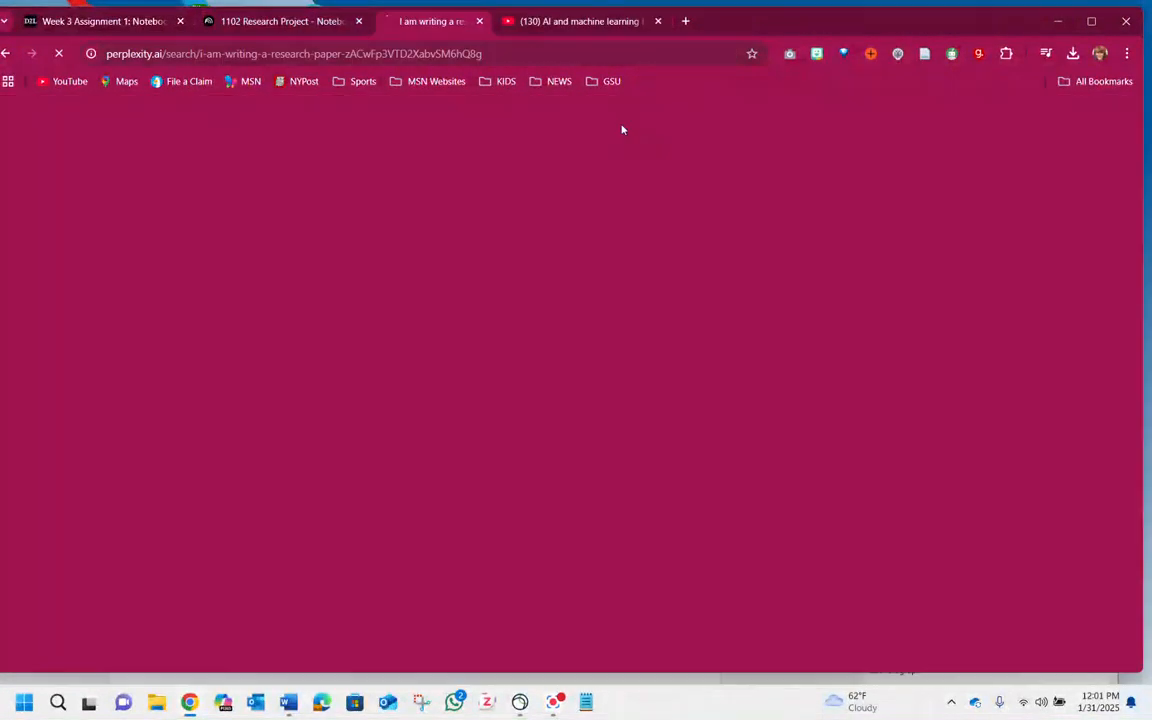
key("ctrl+shift+t")
key("ctrl+shift+t")
key("ctrl+shift+t")
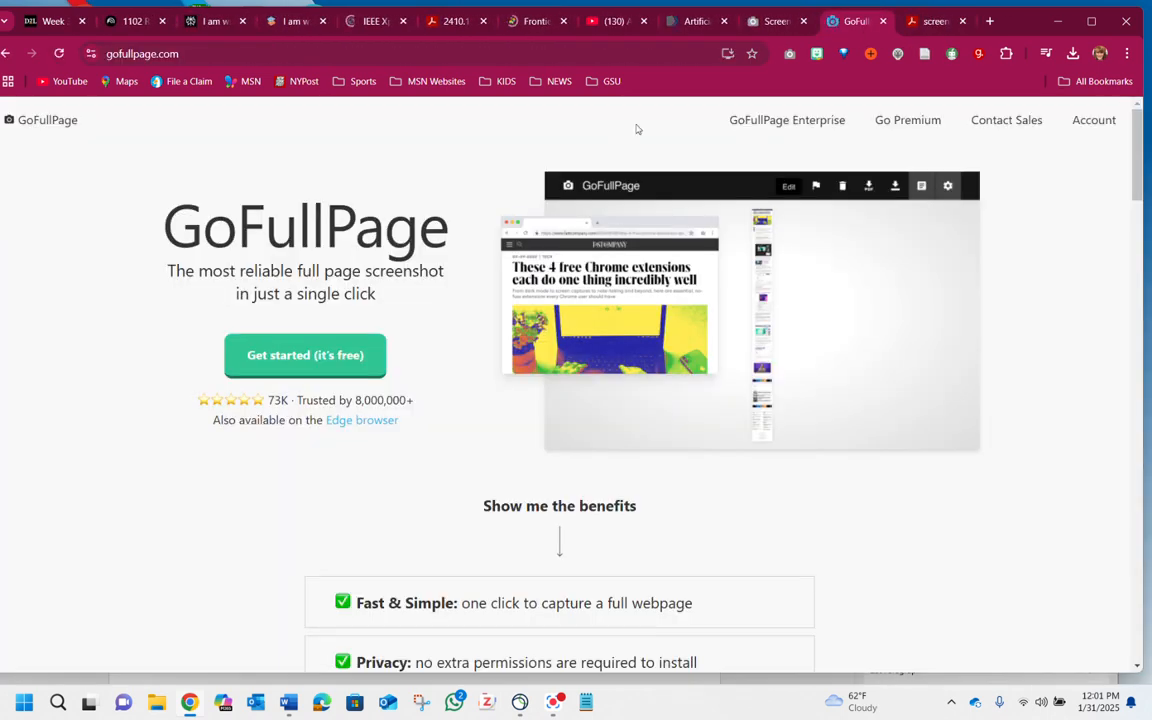
Look for the Adversarial Neural Networks paper's publication date in its arXiv PDF and in the SciSpace results
left_click(455, 21)
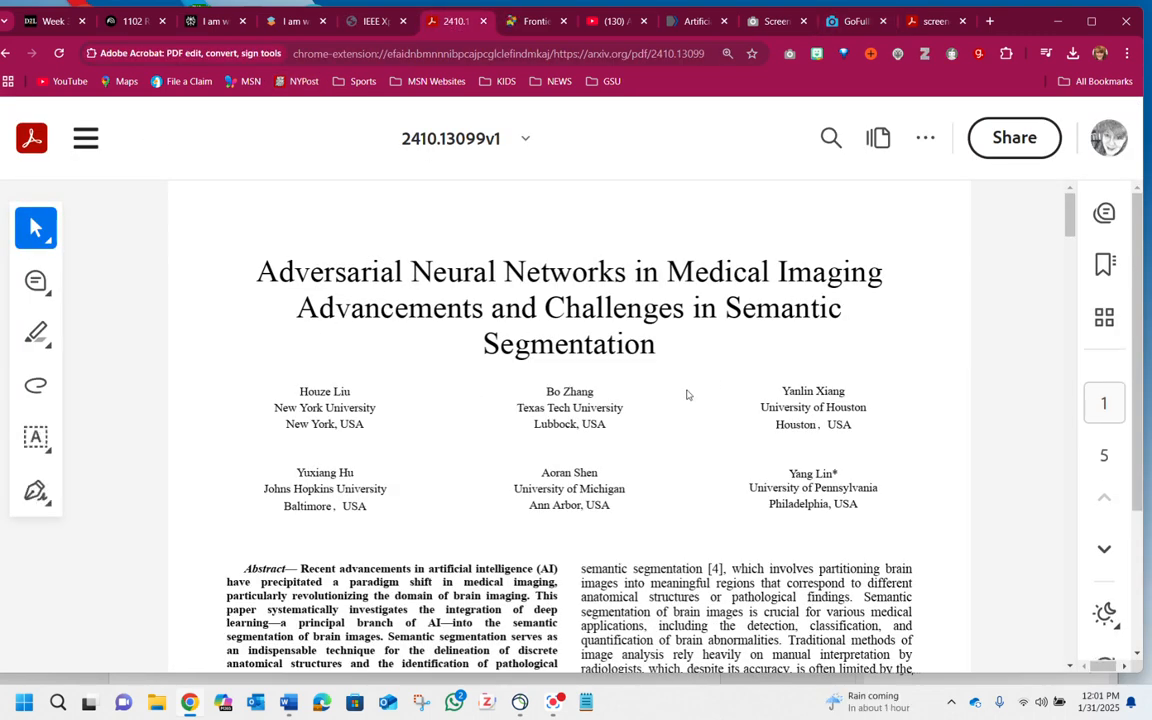
scroll(687, 393, "down", 7)
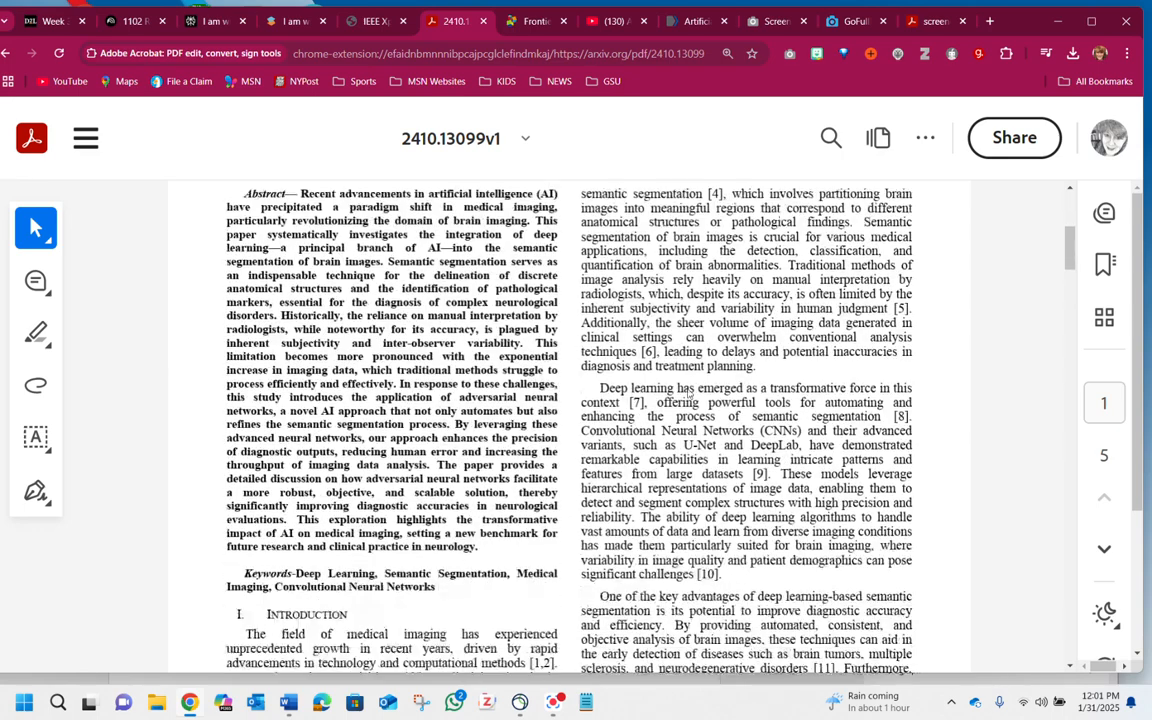
scroll(687, 391, "up", 4)
scroll(688, 390, "up", 3)
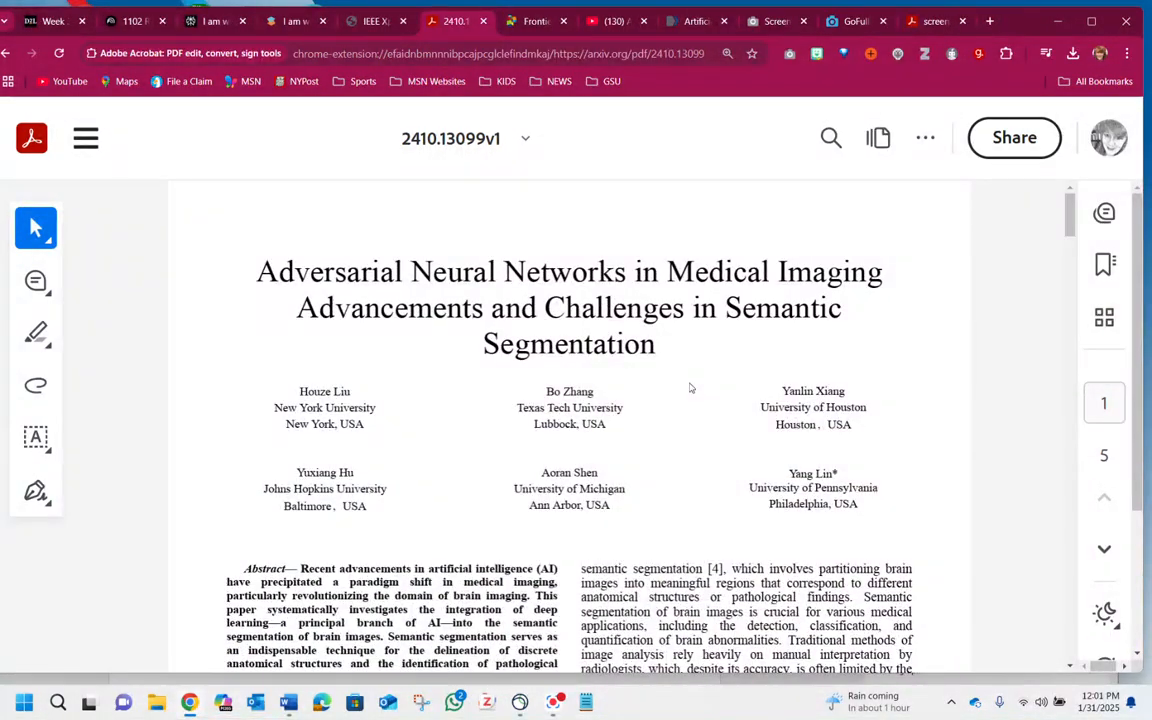
left_click(295, 18)
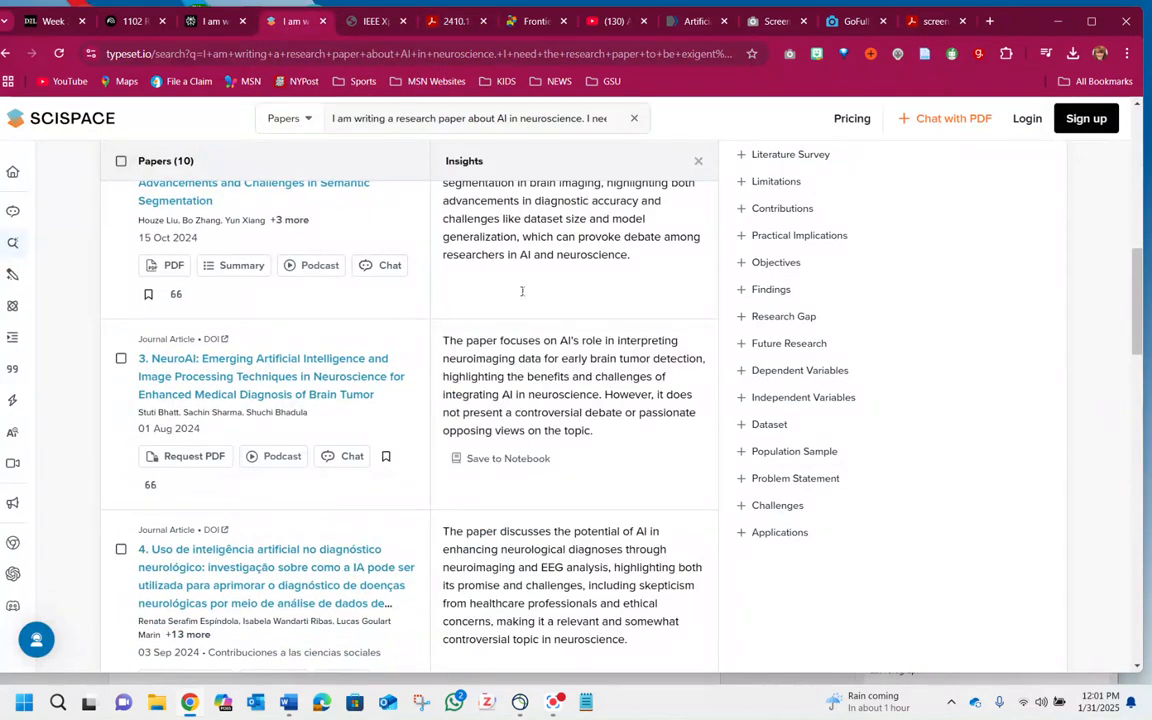
scroll(211, 201, "up", 5)
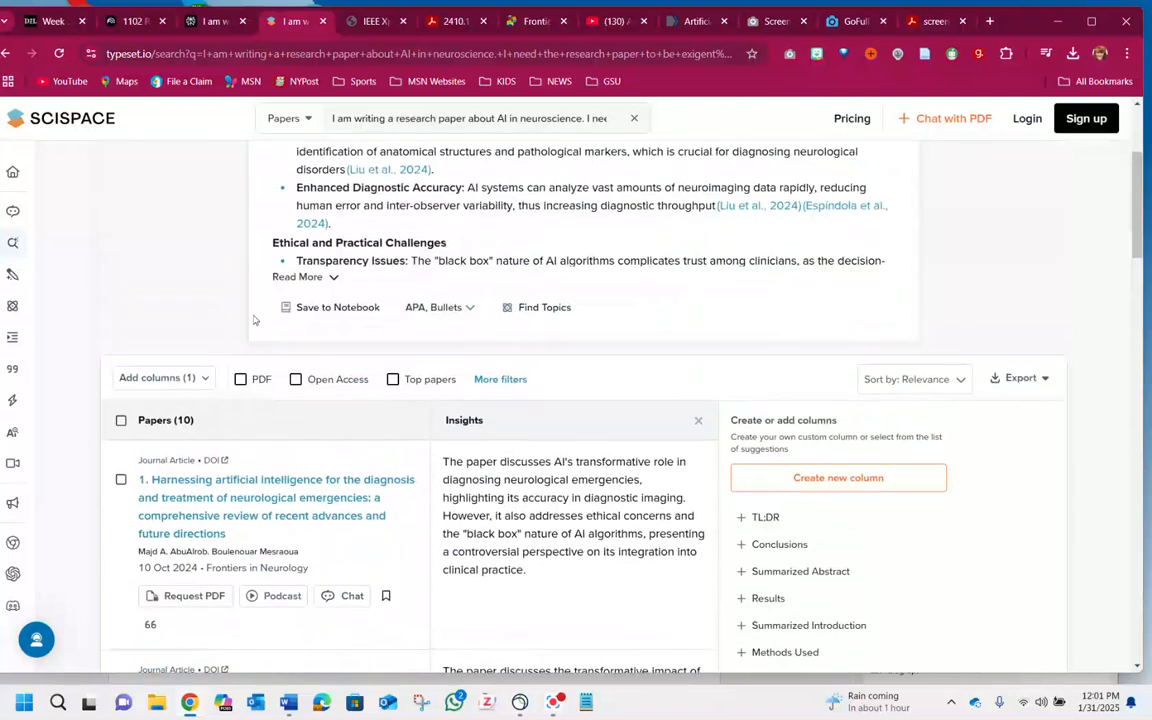
scroll(291, 484, "down", 4)
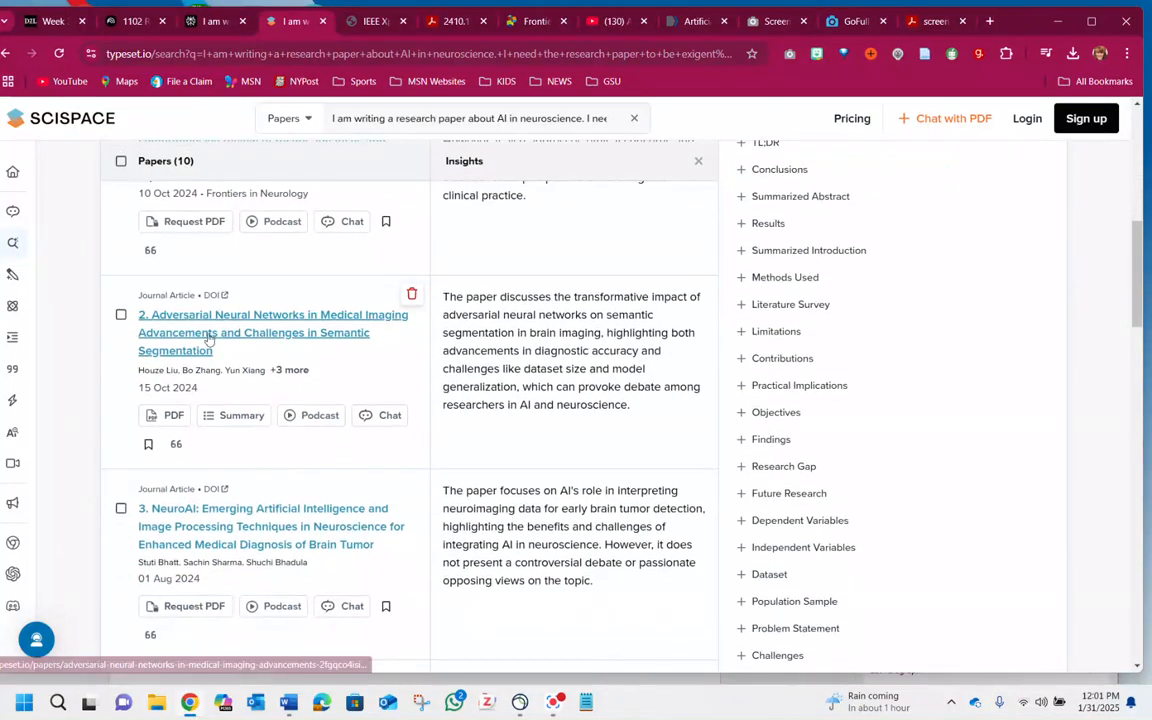
Copy the publication date 15 Oct 2024 from the Adversarial Neural Networks entry in SciSpace and return to the NotebookLM notebook
left_click_drag(198, 393, 138, 390)
right_click(155, 392)
left_click(199, 407)
left_click(122, 22)
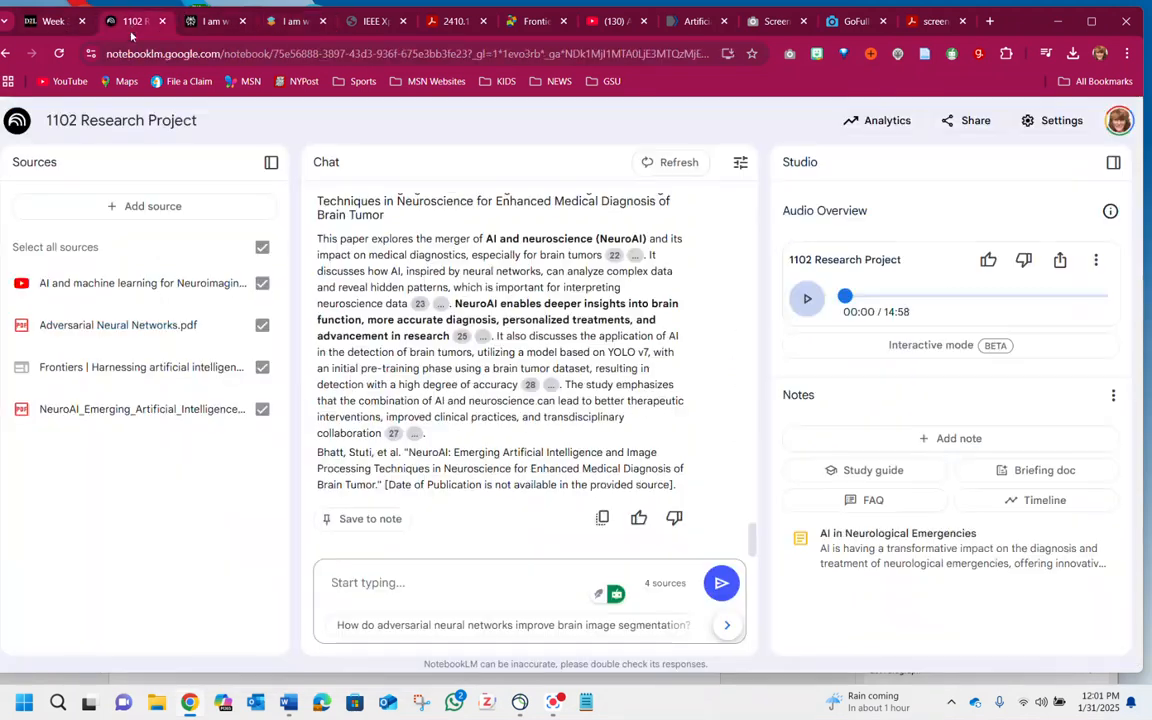
scroll(396, 369, "down", 3)
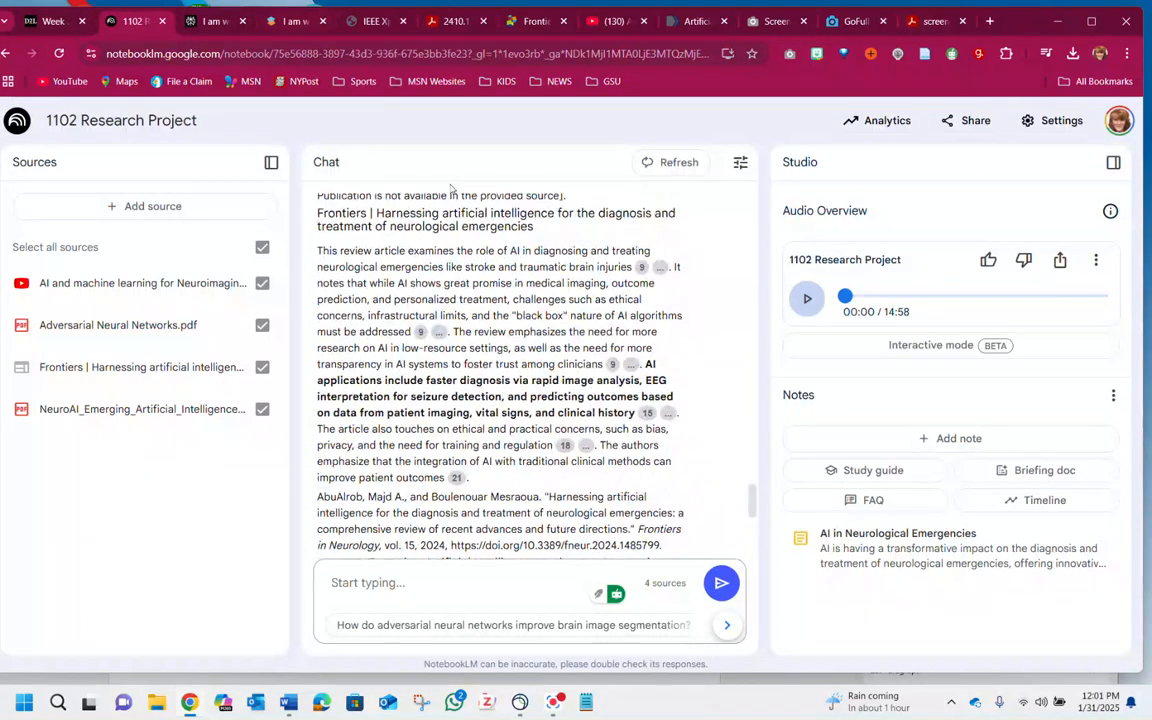
Switch to the Word document and replace the missing-date note in the Adversarial Neural Networks citation with 15 Oct 2024
left_click(288, 702)
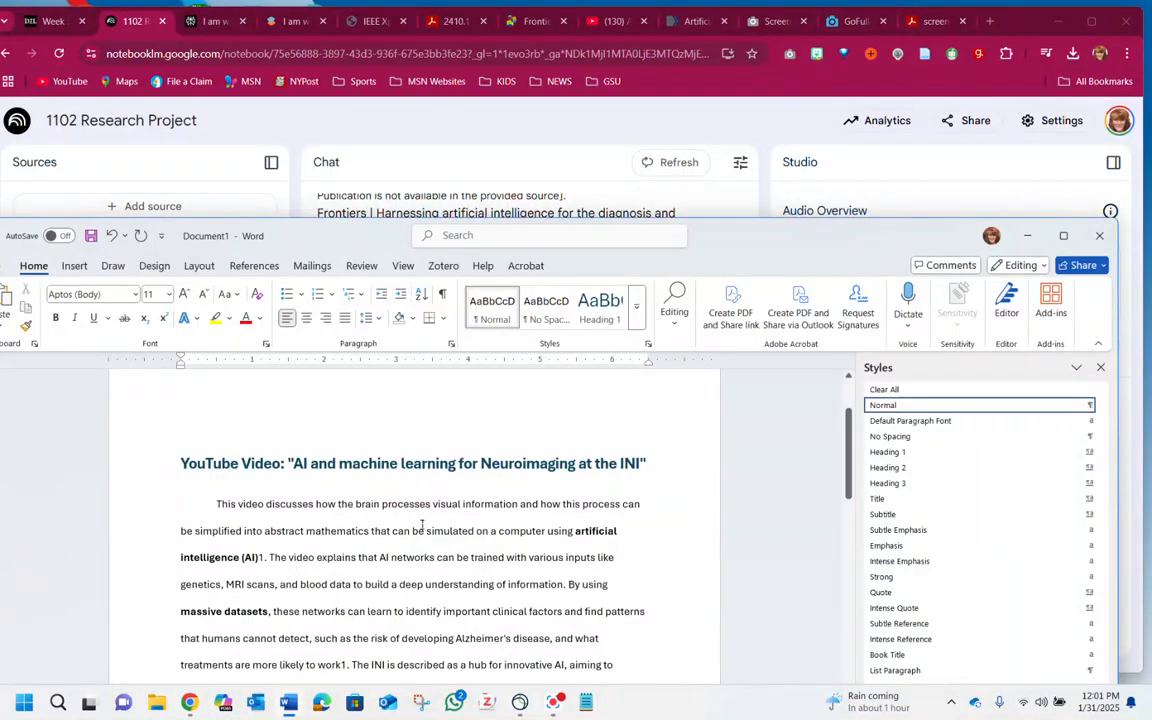
scroll(422, 527, "down", 12)
scroll(446, 486, "down", 5)
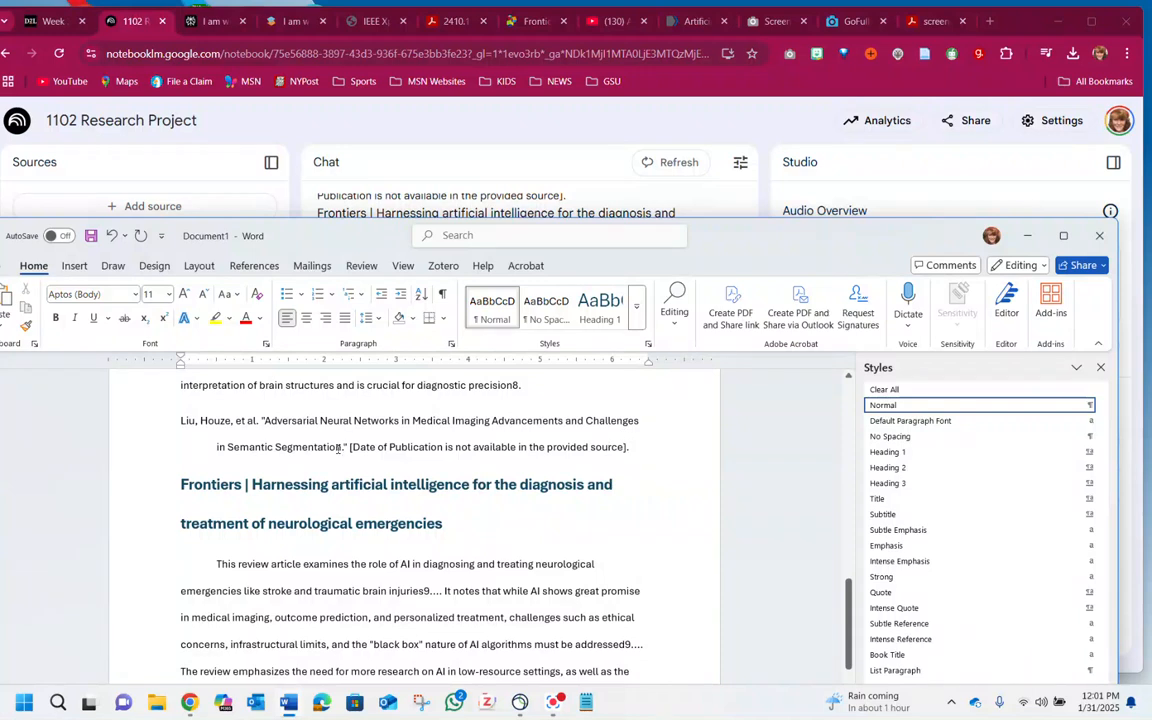
left_click_drag(348, 448, 444, 448)
left_click(627, 453)
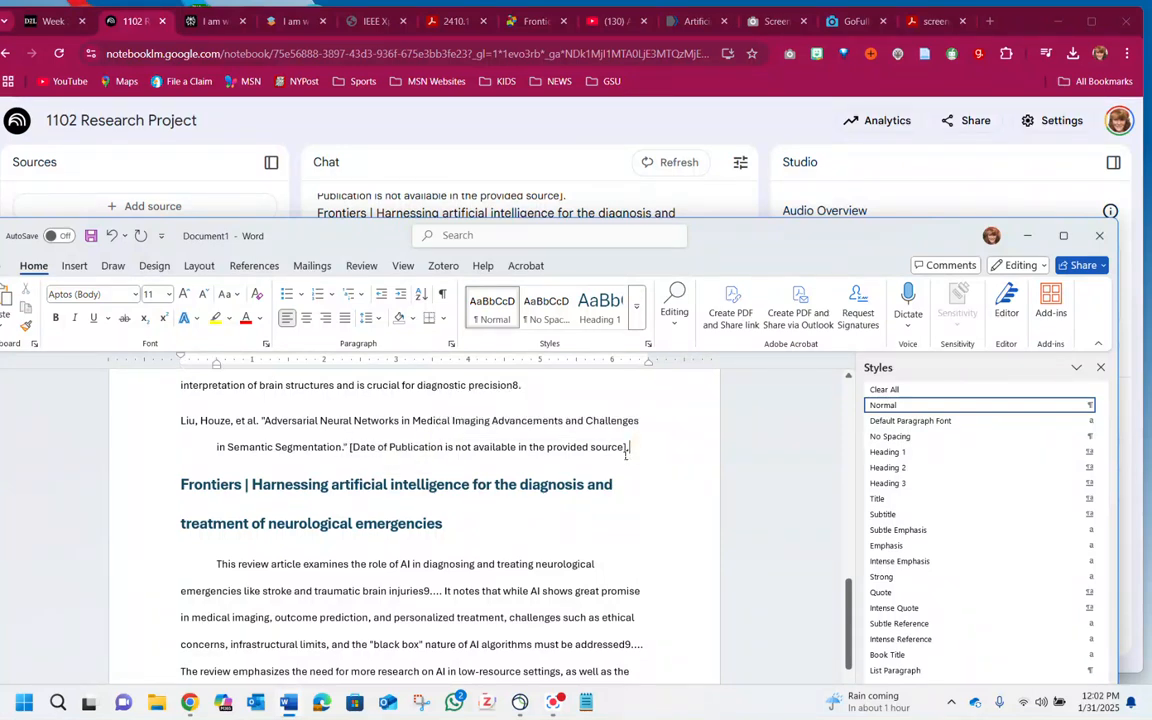
left_click_drag(627, 448, 347, 452)
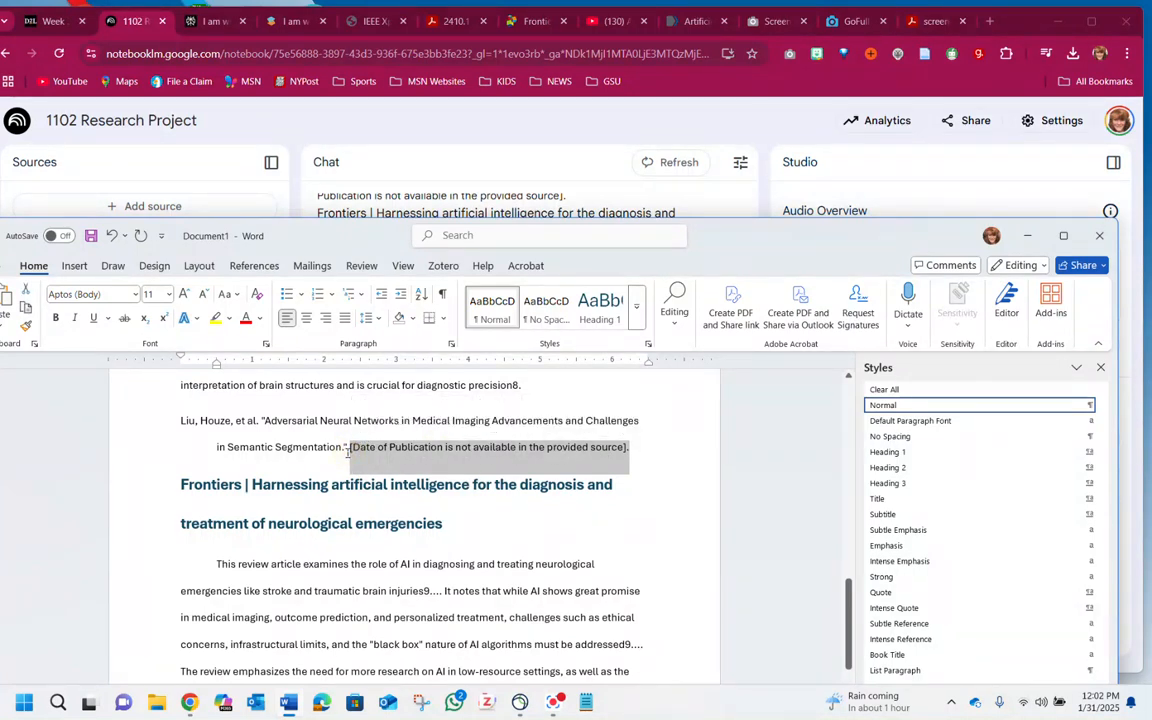
key("ctrl+v")
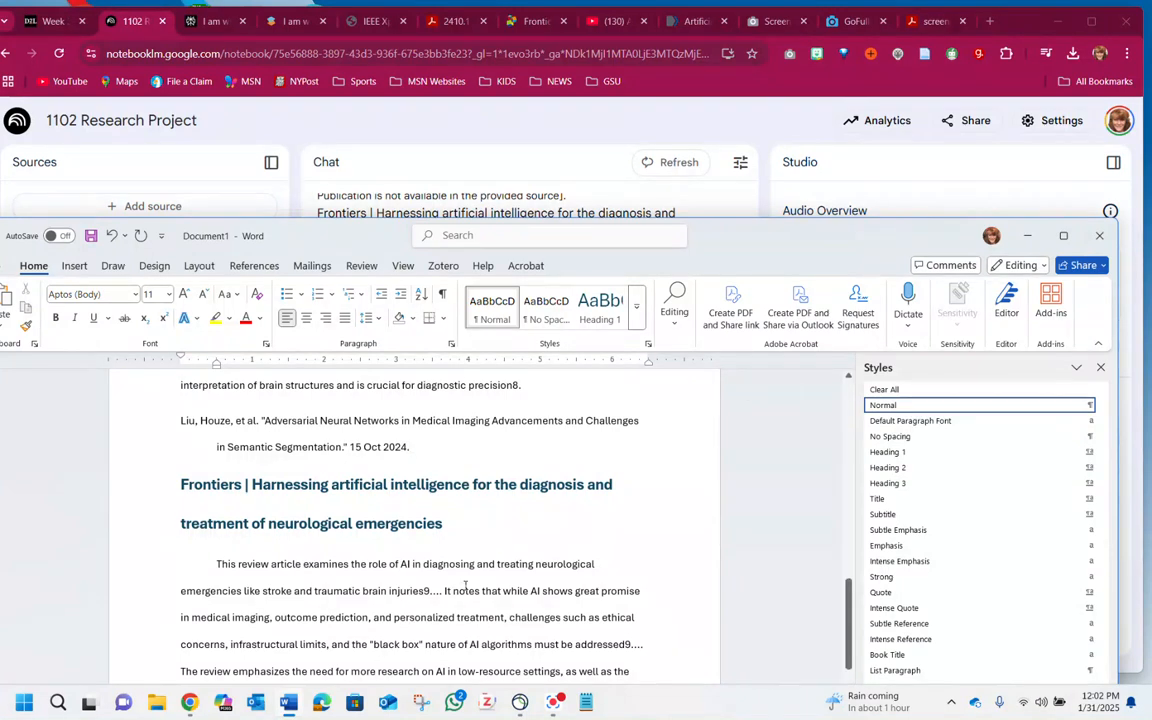
Check the remaining citations for missing dates down to the NeuroAI citation, and reposition the document window to show it in full
scroll(515, 637, "down", 2)
scroll(515, 637, "down", 5)
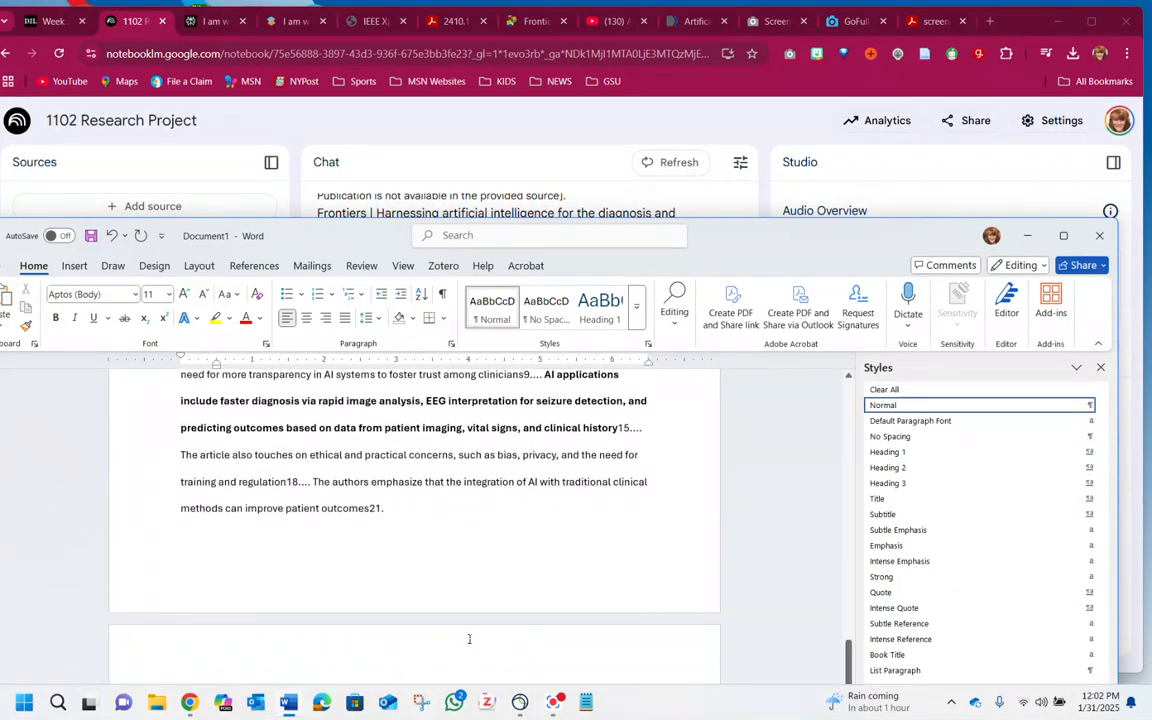
scroll(479, 624, "down", 3)
scroll(479, 624, "down", 4)
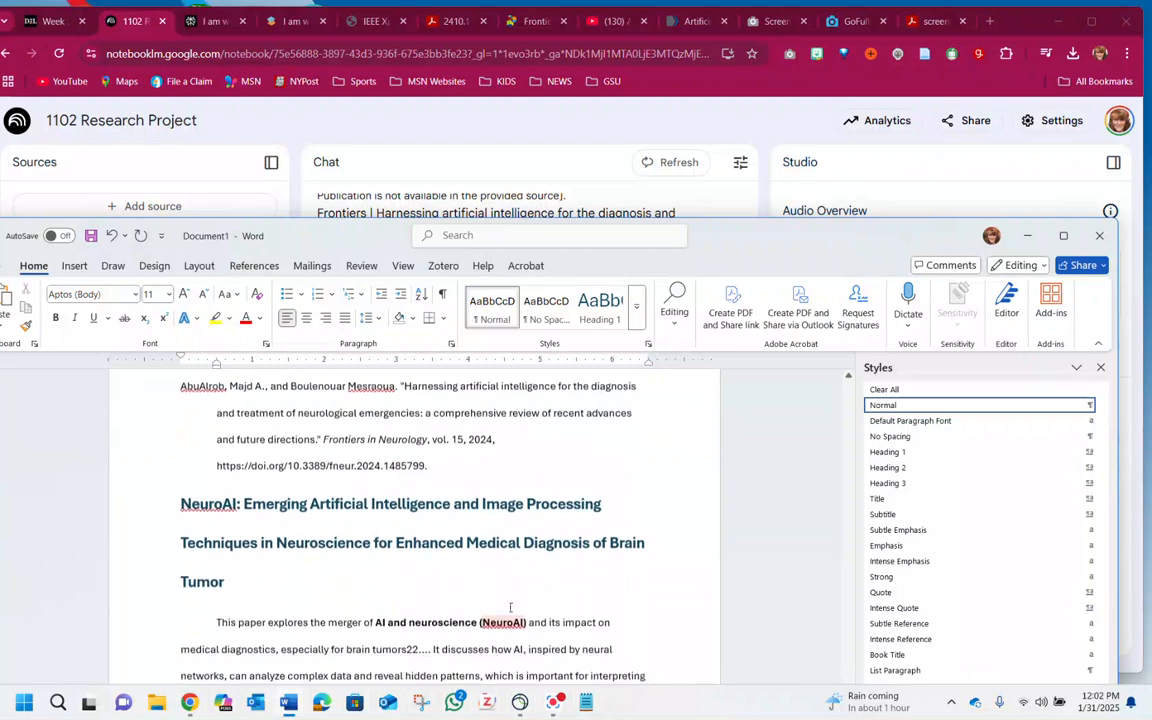
scroll(537, 481, "down", 3)
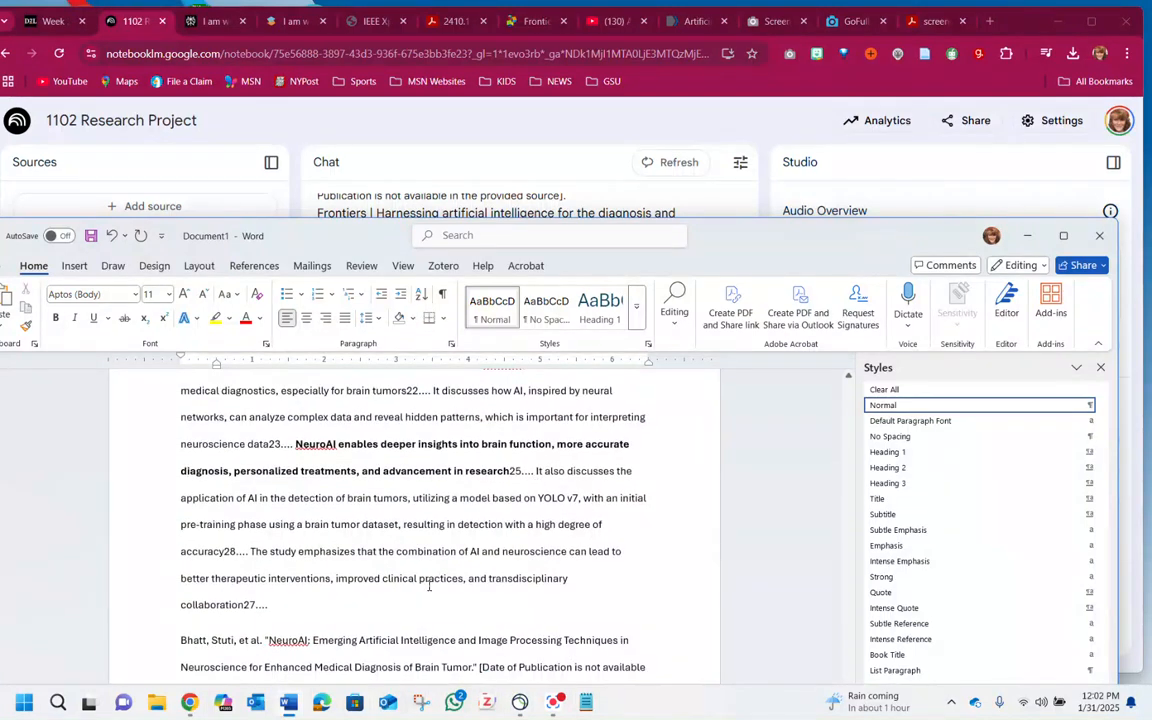
scroll(429, 586, "up", 1)
scroll(473, 555, "down", 1)
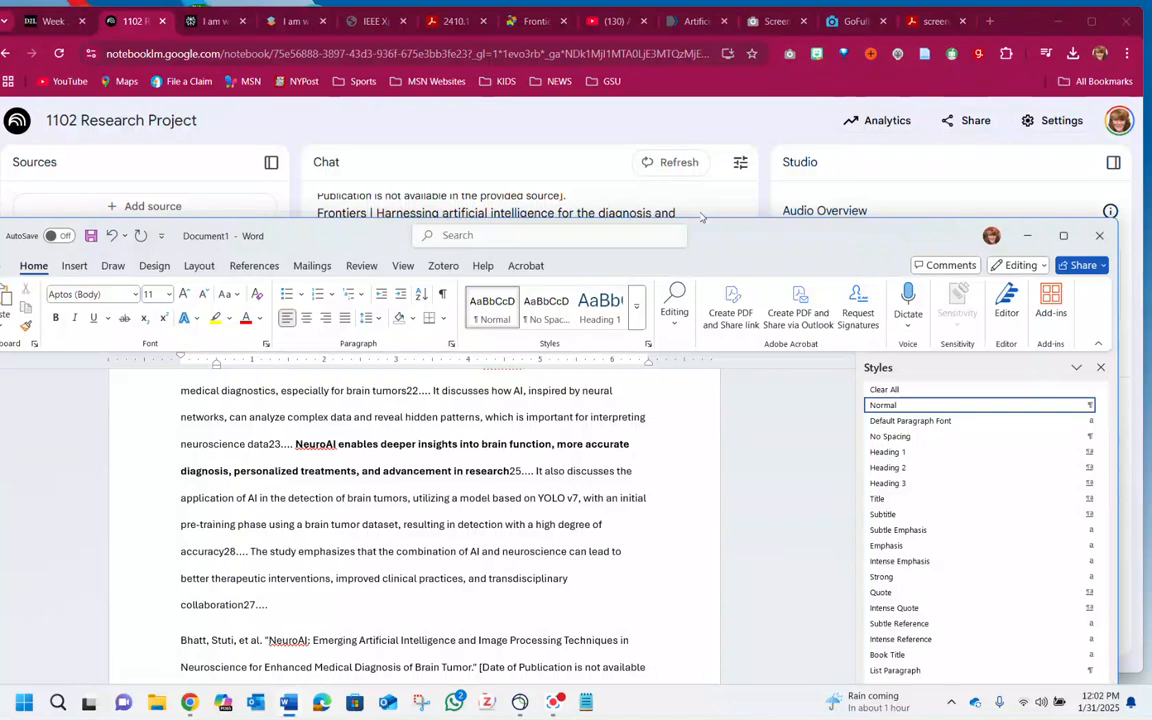
left_click_drag(746, 228, 743, 140)
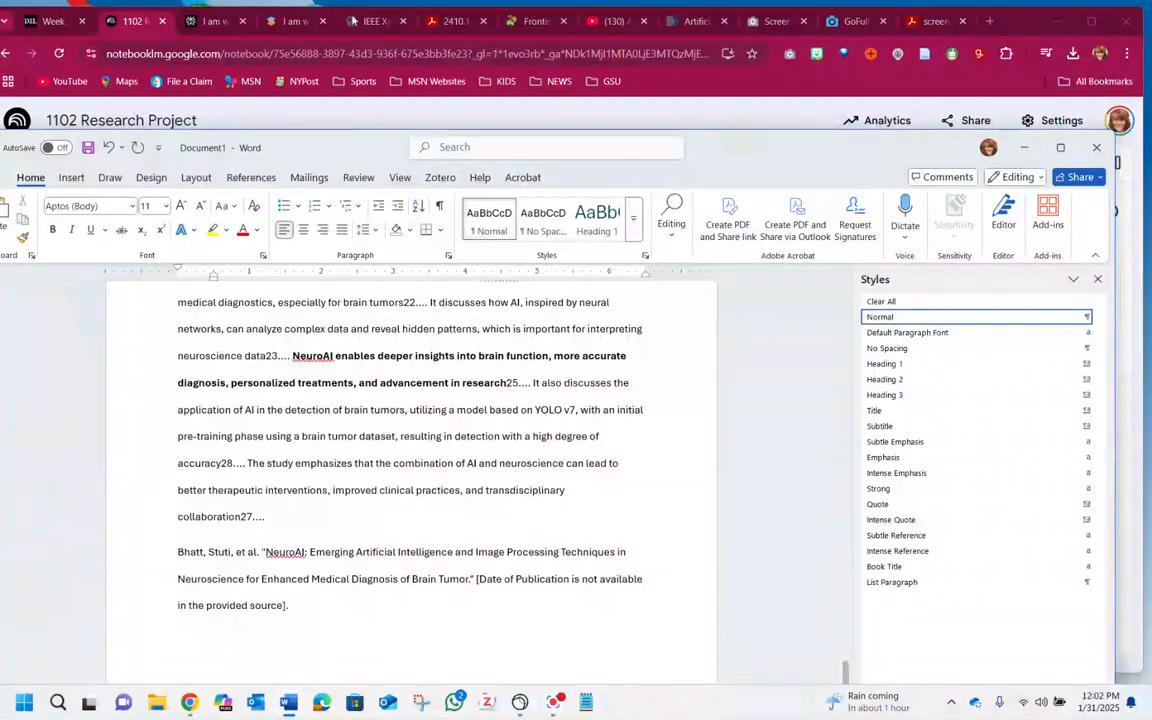
Copy the publication date 01 Aug 2024 from the NeuroAI paper's entry in the SciSpace results
left_click(291, 24)
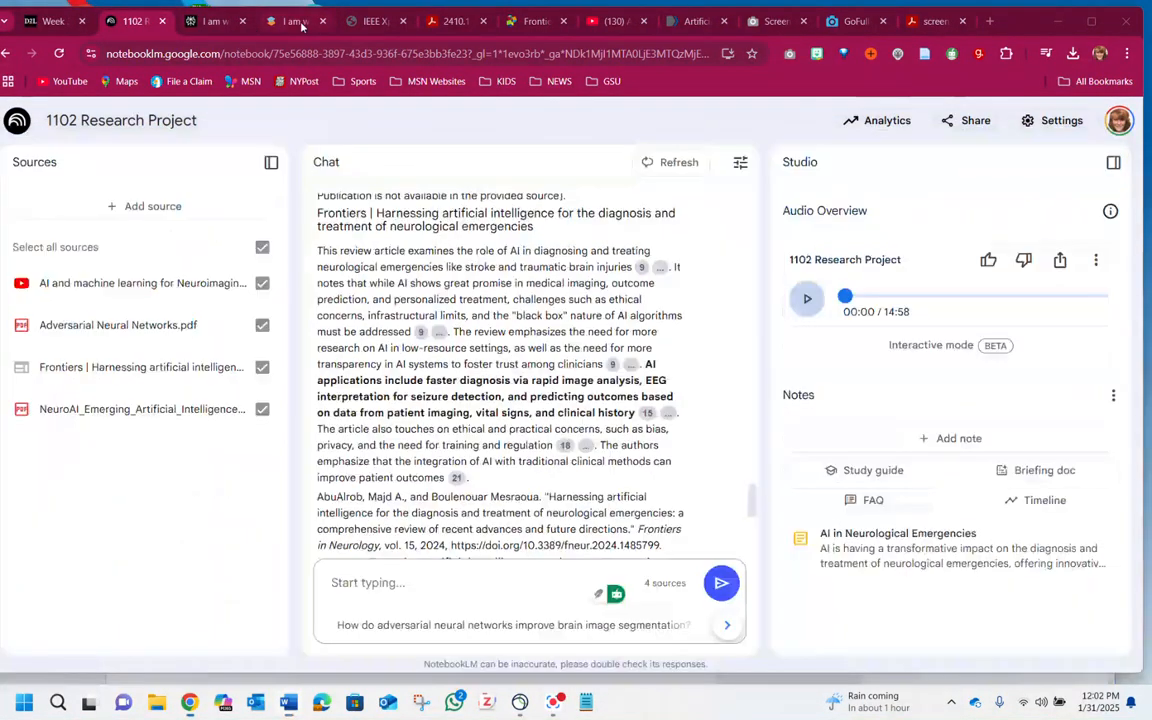
scroll(246, 567, "down", 5)
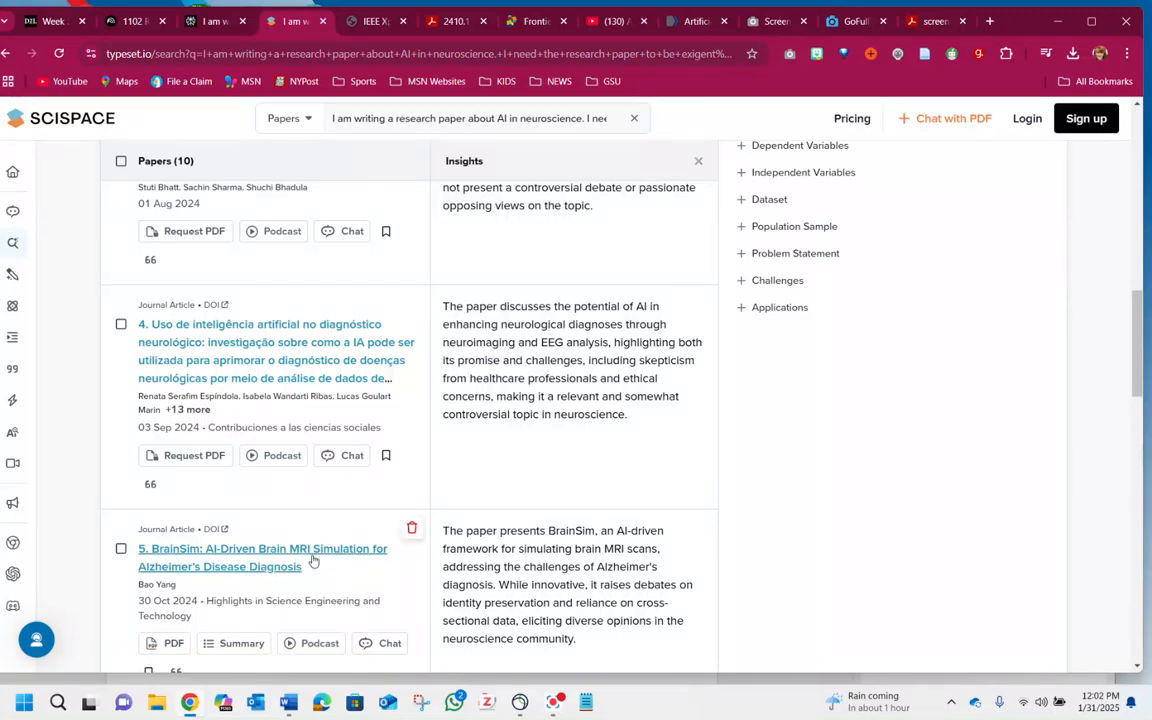
scroll(335, 556, "down", 3)
scroll(351, 556, "up", 4)
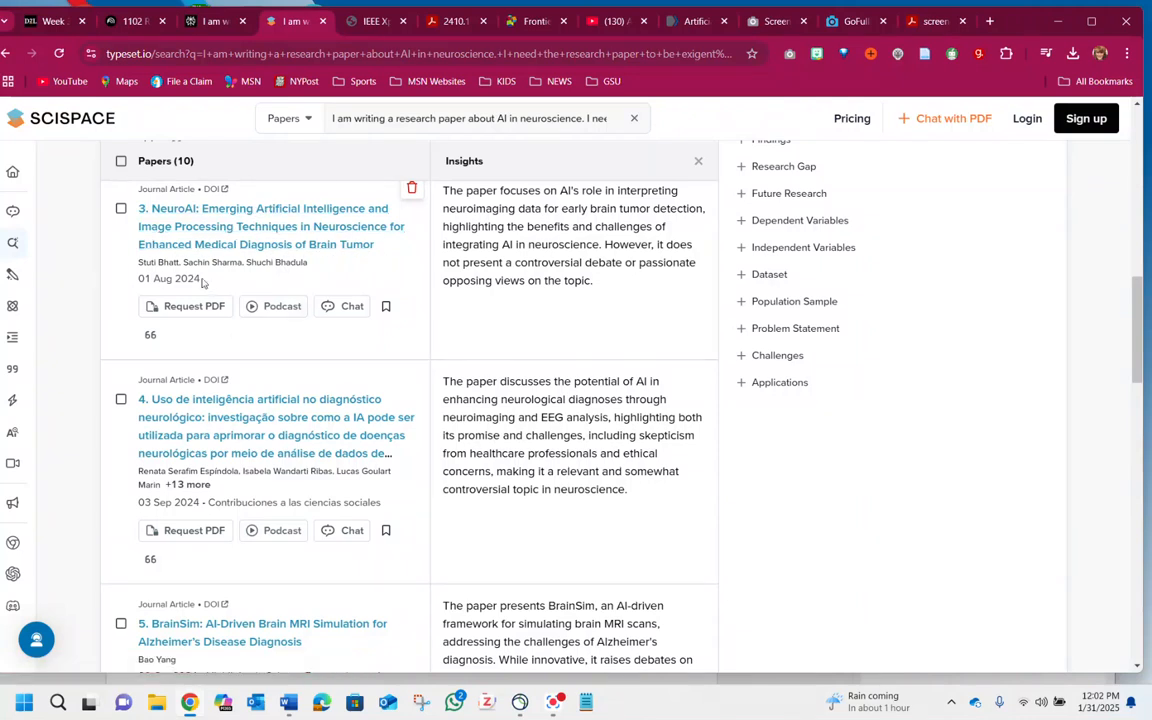
mouse_move(192, 279)
left_mouse_down()
mouse_move(162, 282)
mouse_move(186, 281)
left_mouse_up()
right_click(143, 283)
left_click(182, 299)
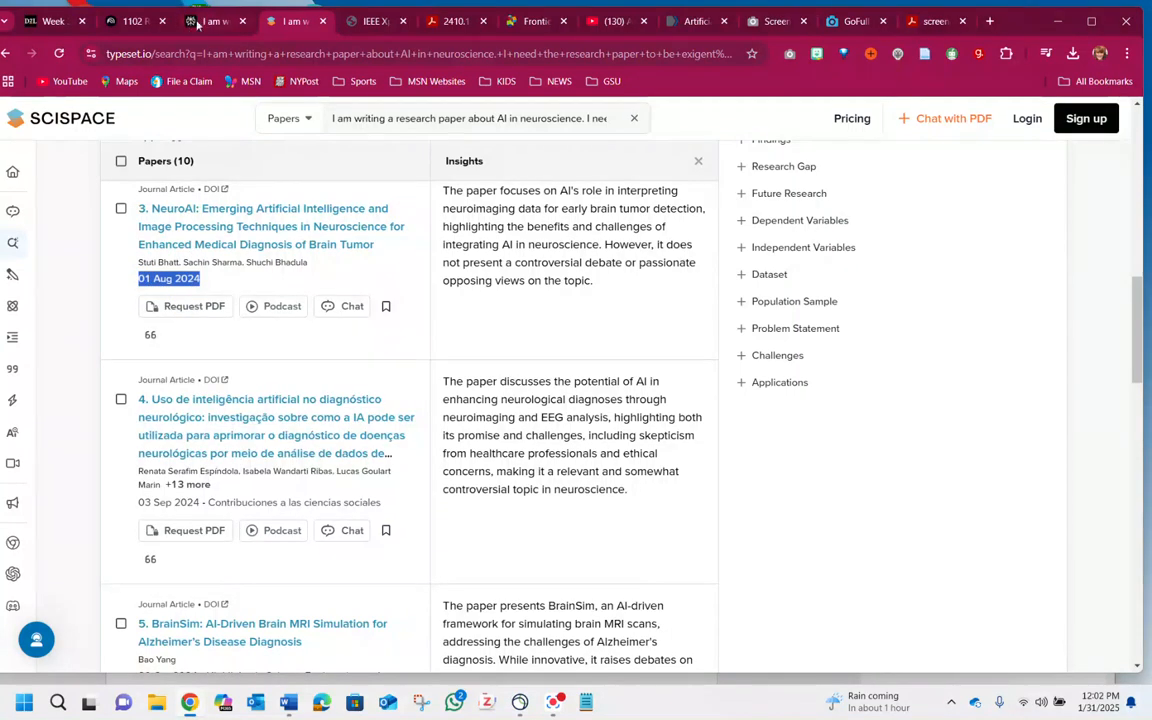
Replace the missing-date note in the document's NeuroAI citation with 01 Aug 2024, putting a period after both the title and the date
left_click(140, 20)
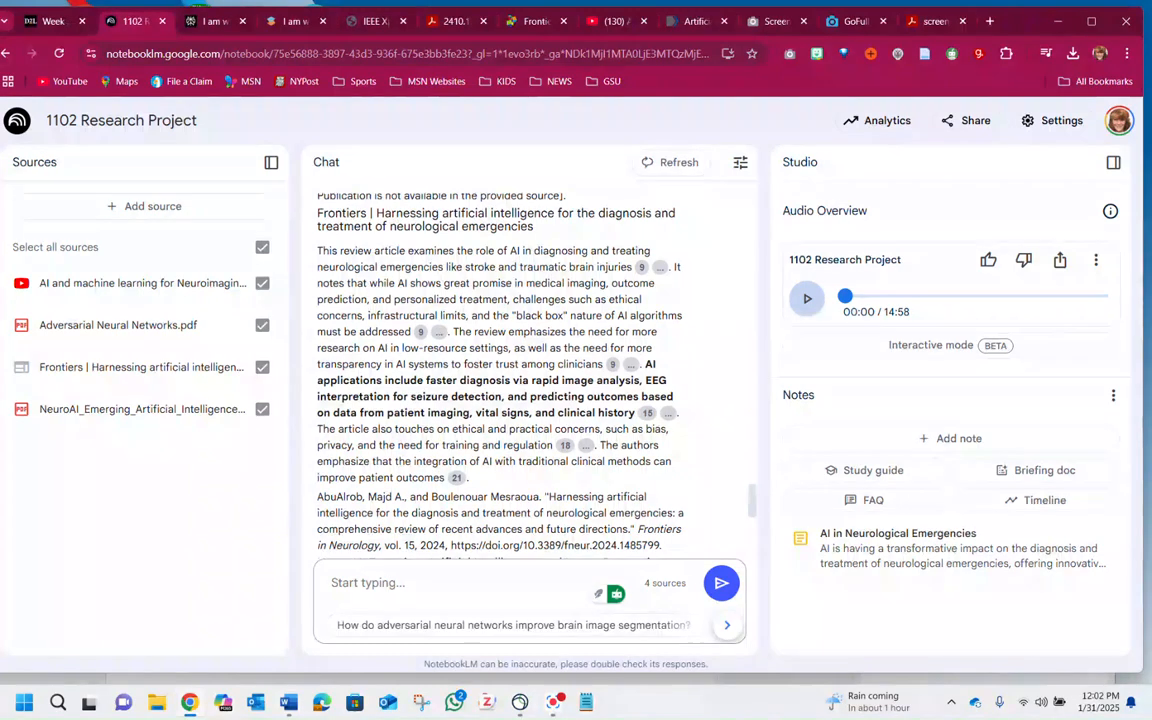
left_click(289, 703)
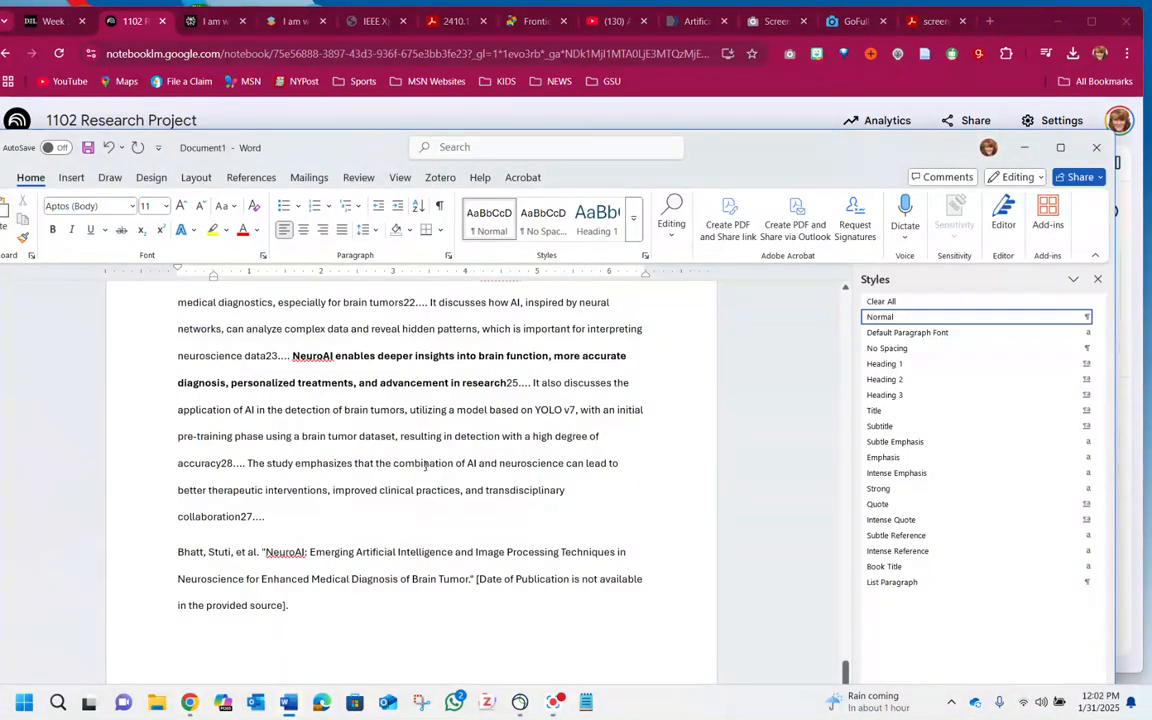
scroll(381, 527, "up", 1)
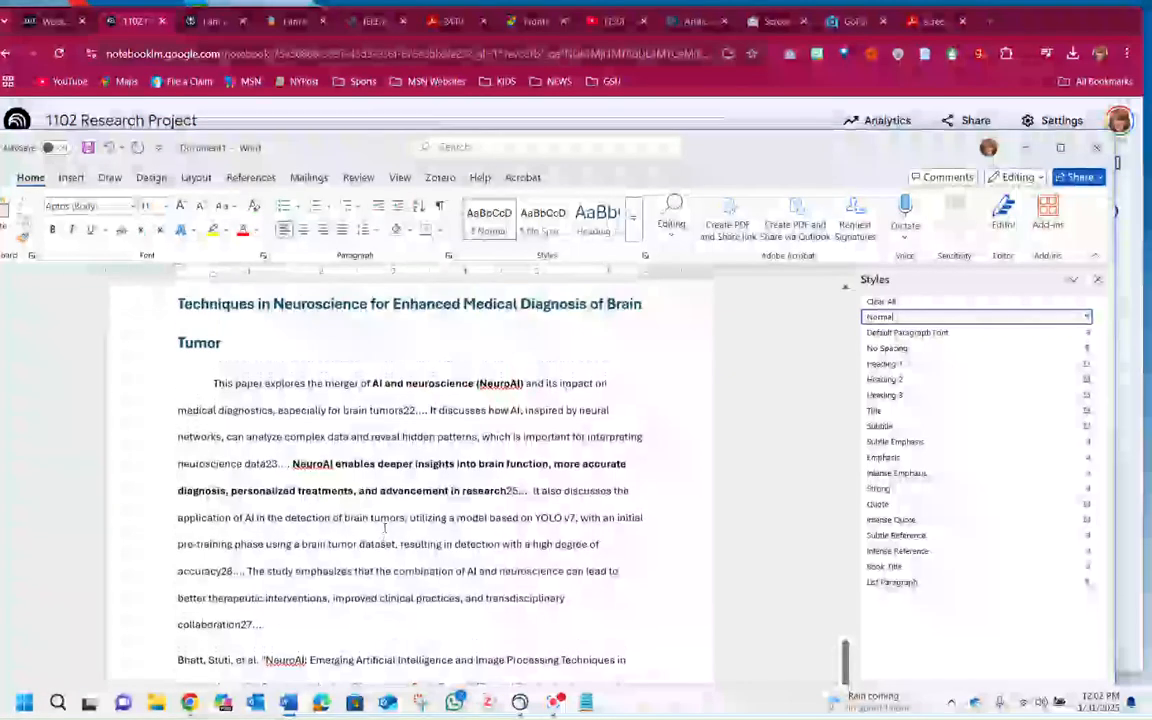
scroll(310, 610, "down", 1)
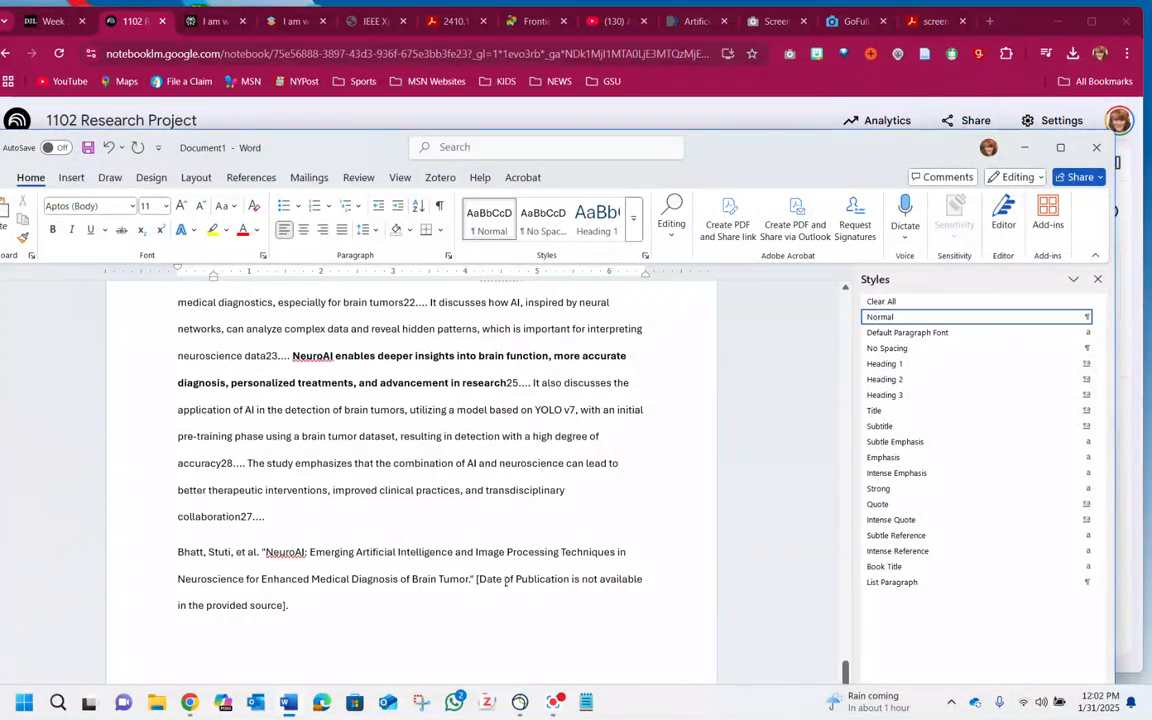
left_click_drag(476, 586, 295, 606)
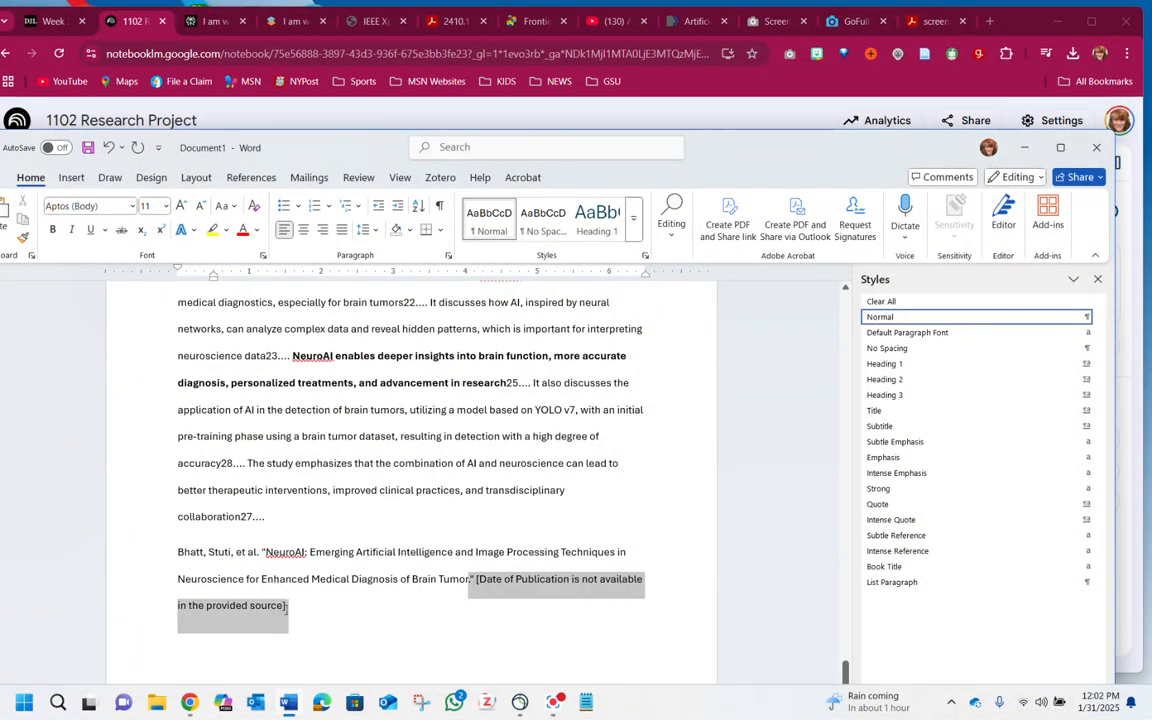
type("01 Aug 2024")
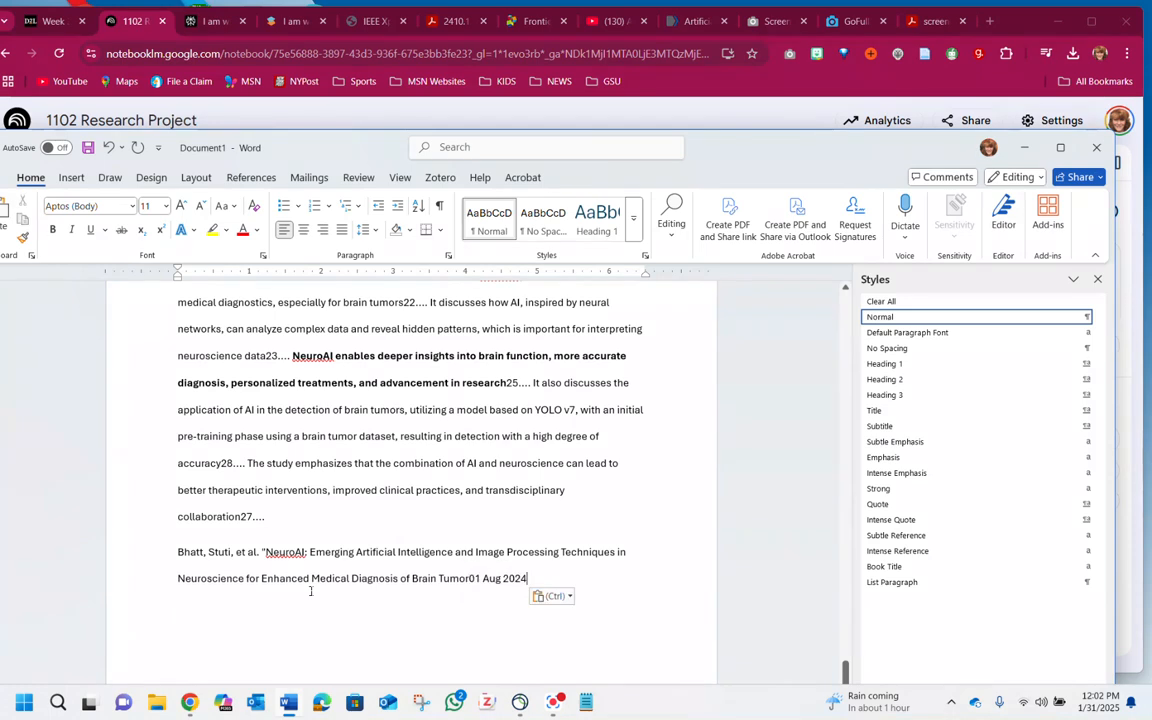
type(".")
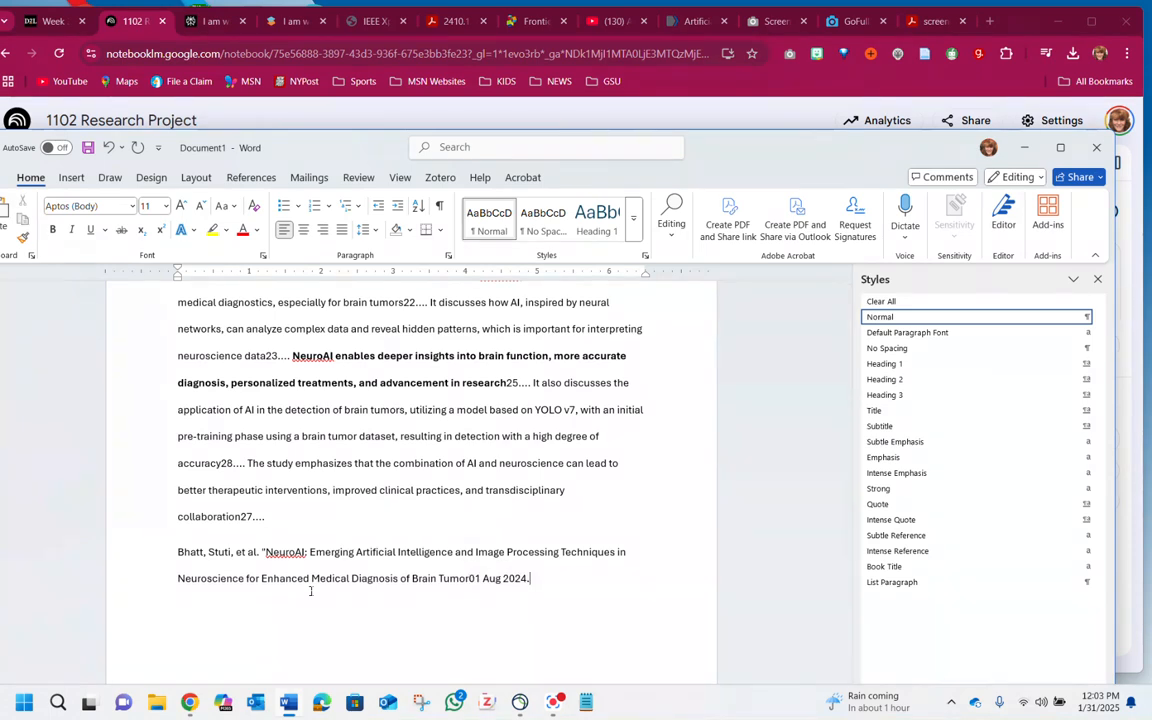
left_click(470, 578)
type(".")
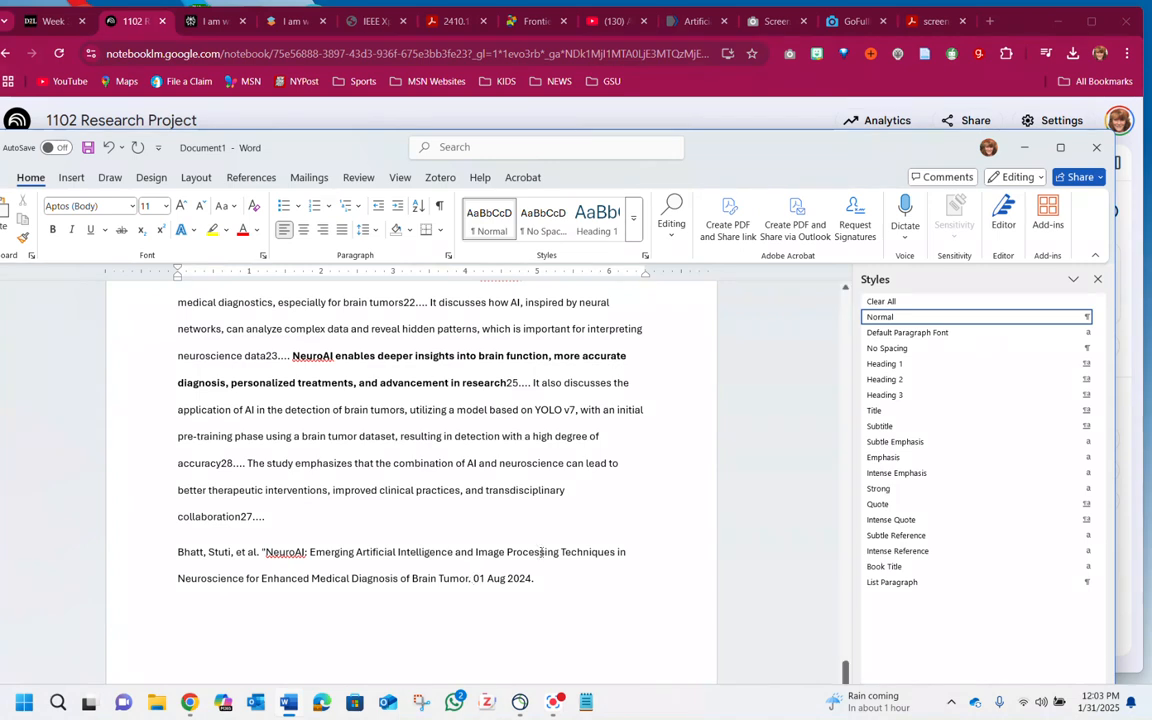
Review the YouTube Video citation's missing upload date and look it up in the video's full description on its YouTube page
scroll(417, 488, "up", 10)
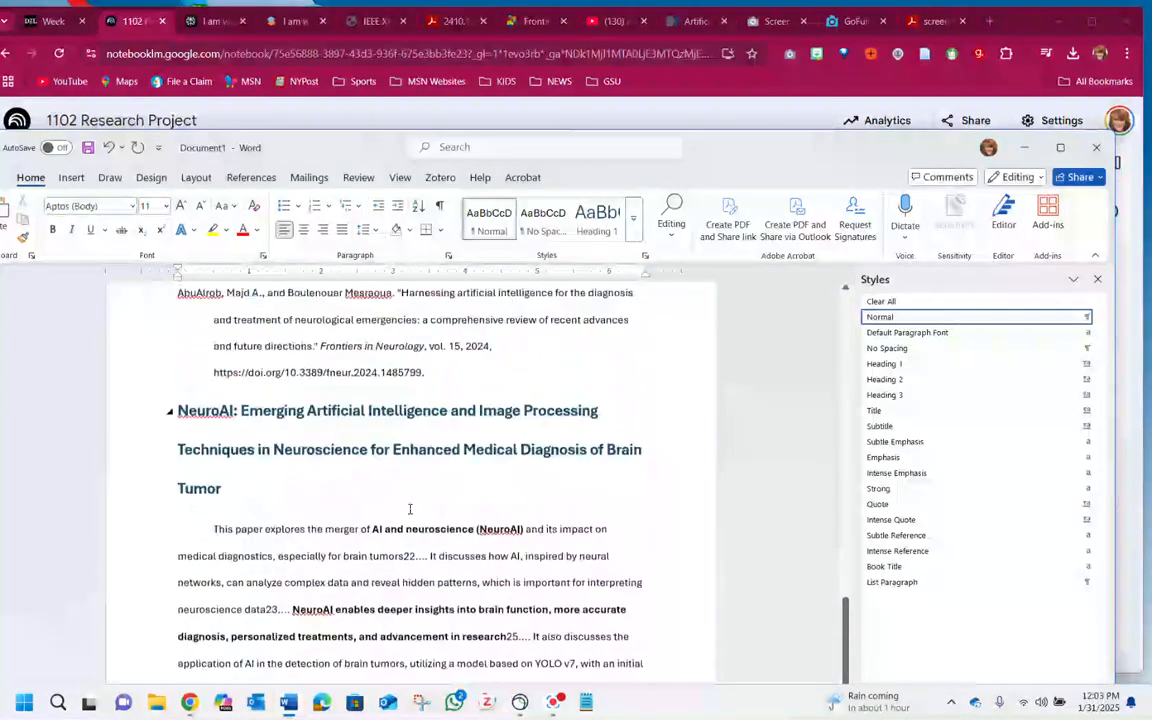
scroll(417, 488, "up", 10)
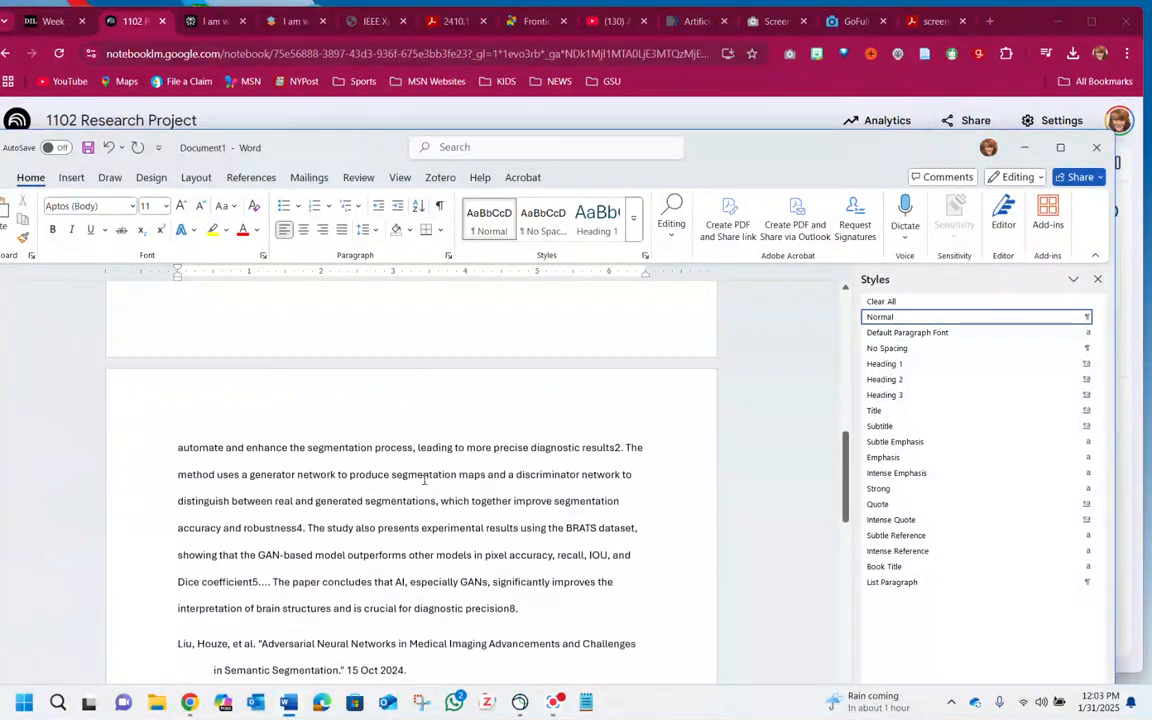
scroll(424, 481, "up", 10)
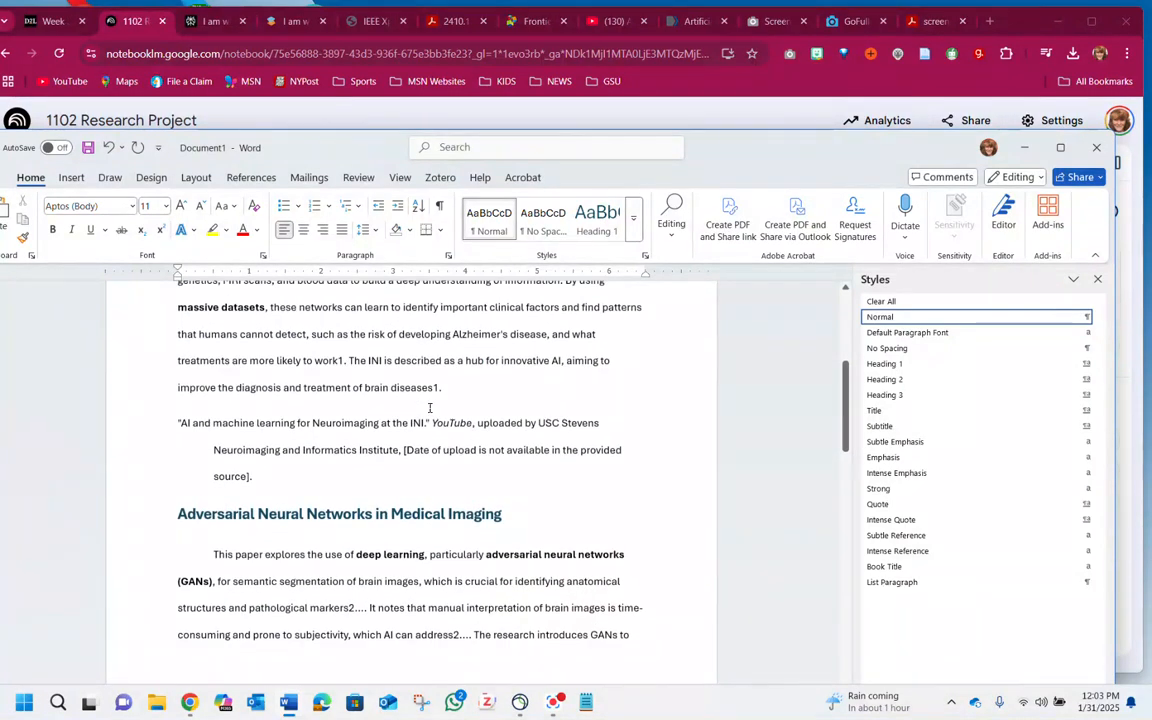
scroll(236, 423, "up", 5)
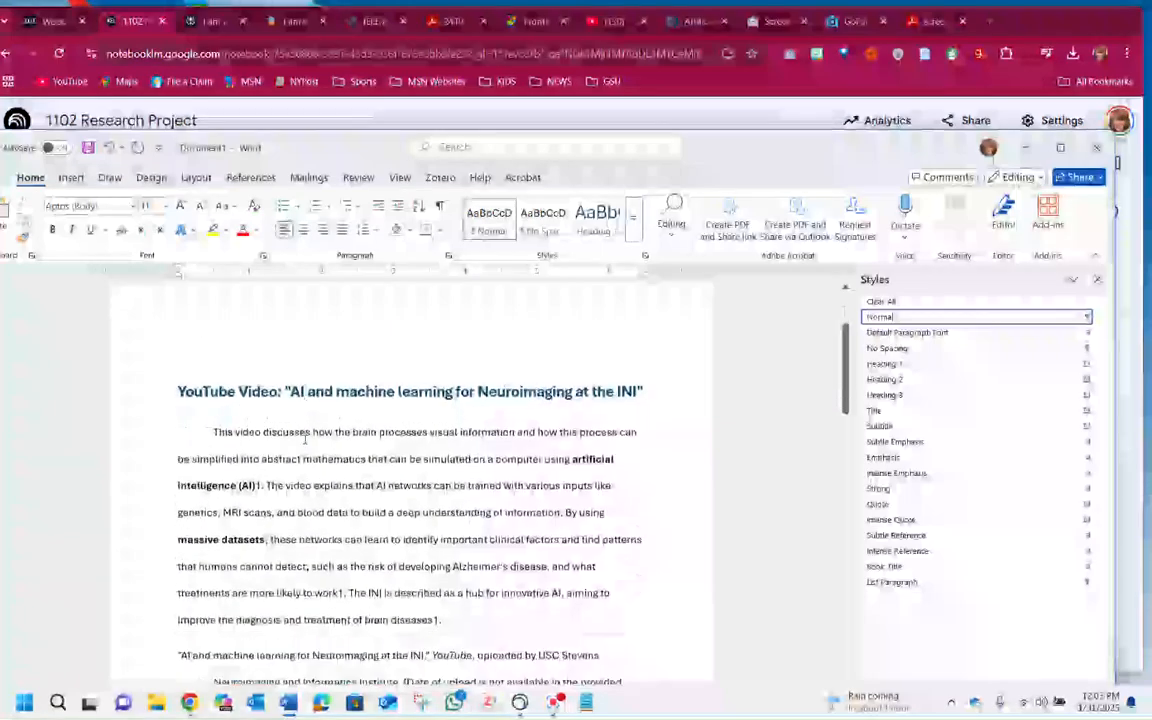
scroll(306, 441, "down", 2)
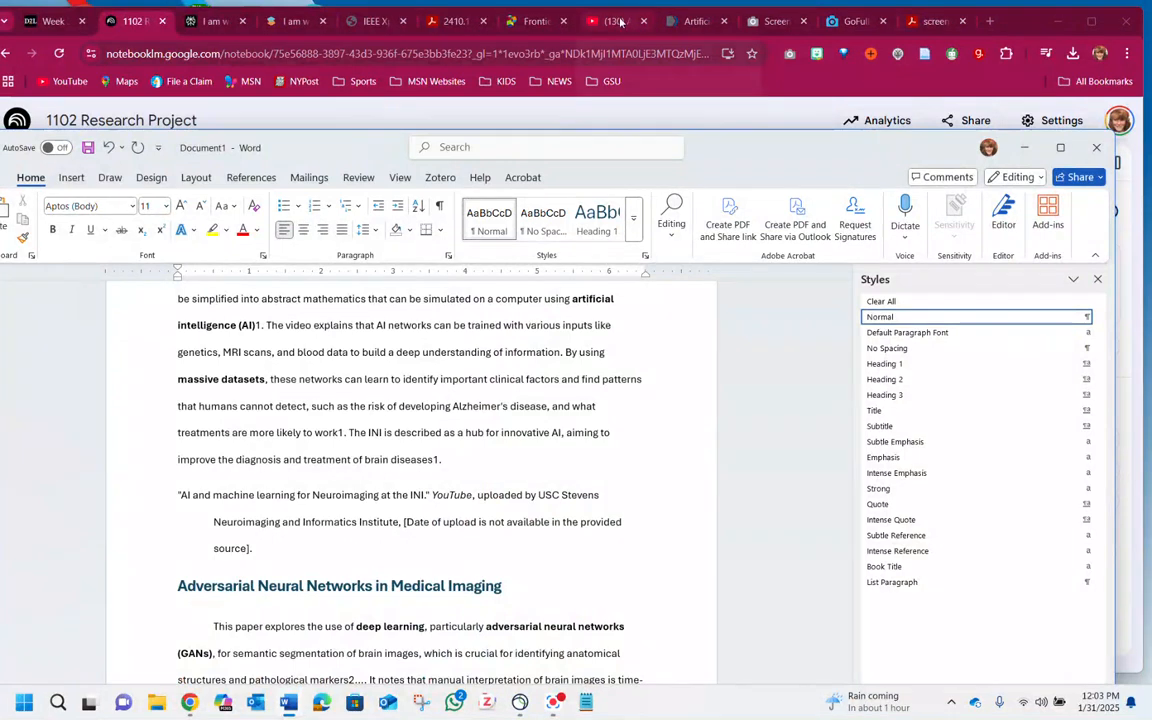
left_click(622, 18)
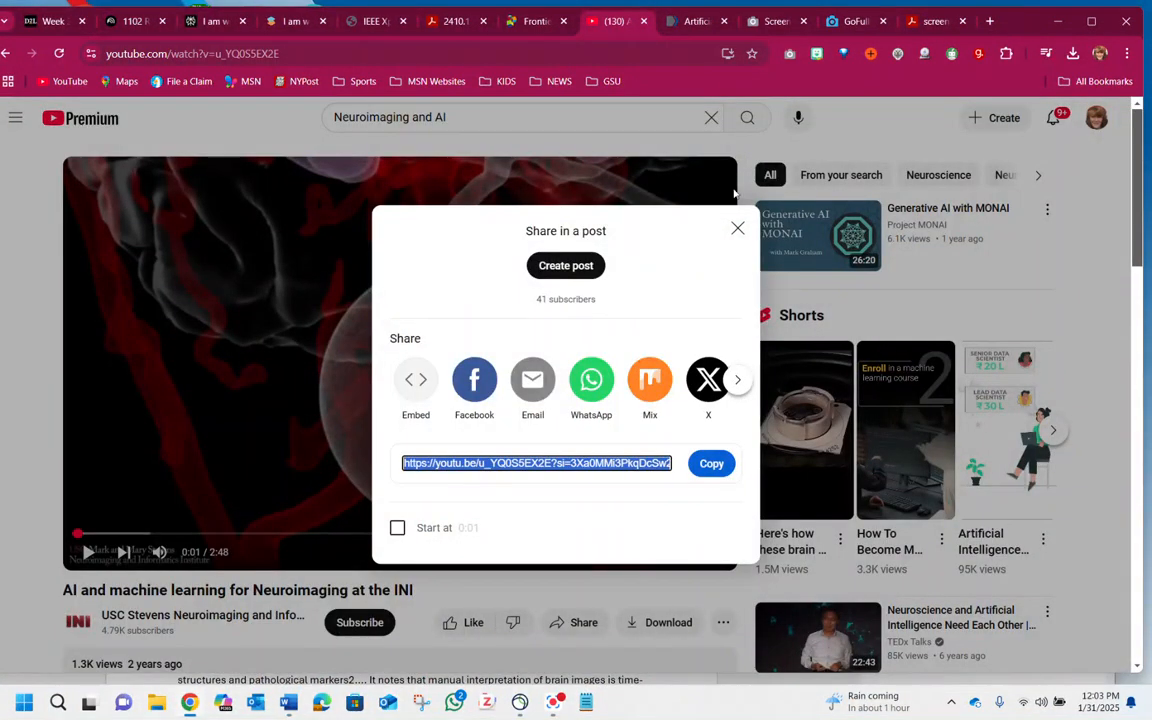
left_click(738, 232)
scroll(195, 565, "down", 4)
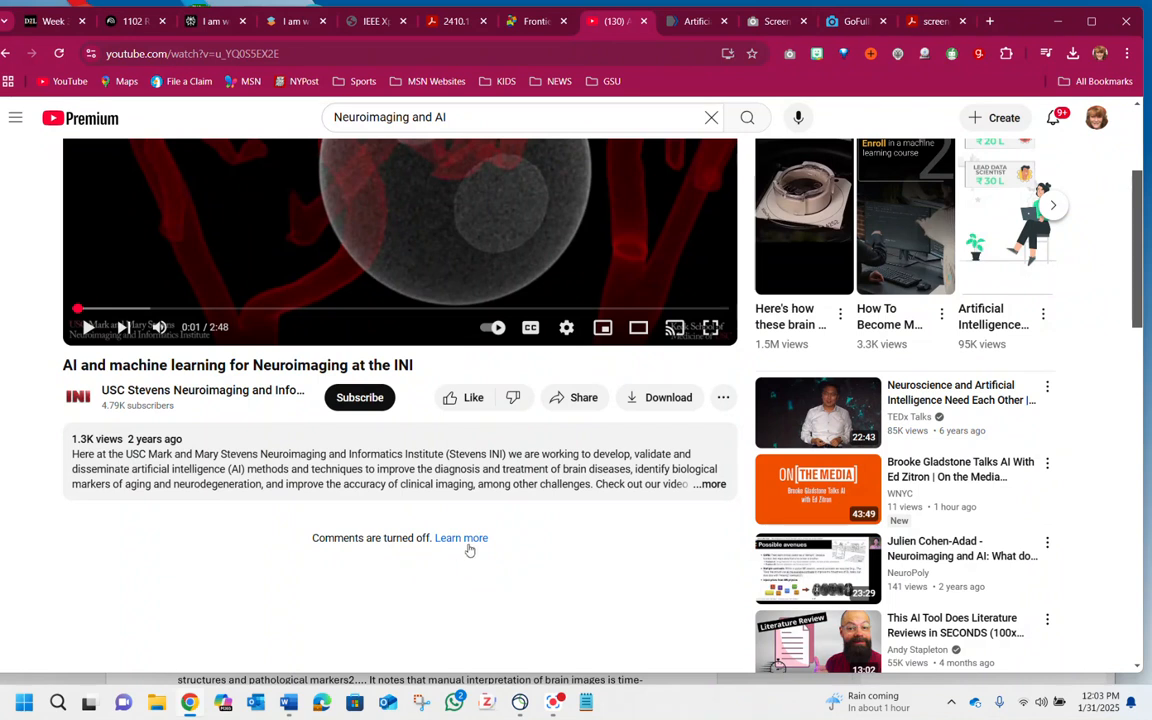
left_click(712, 484)
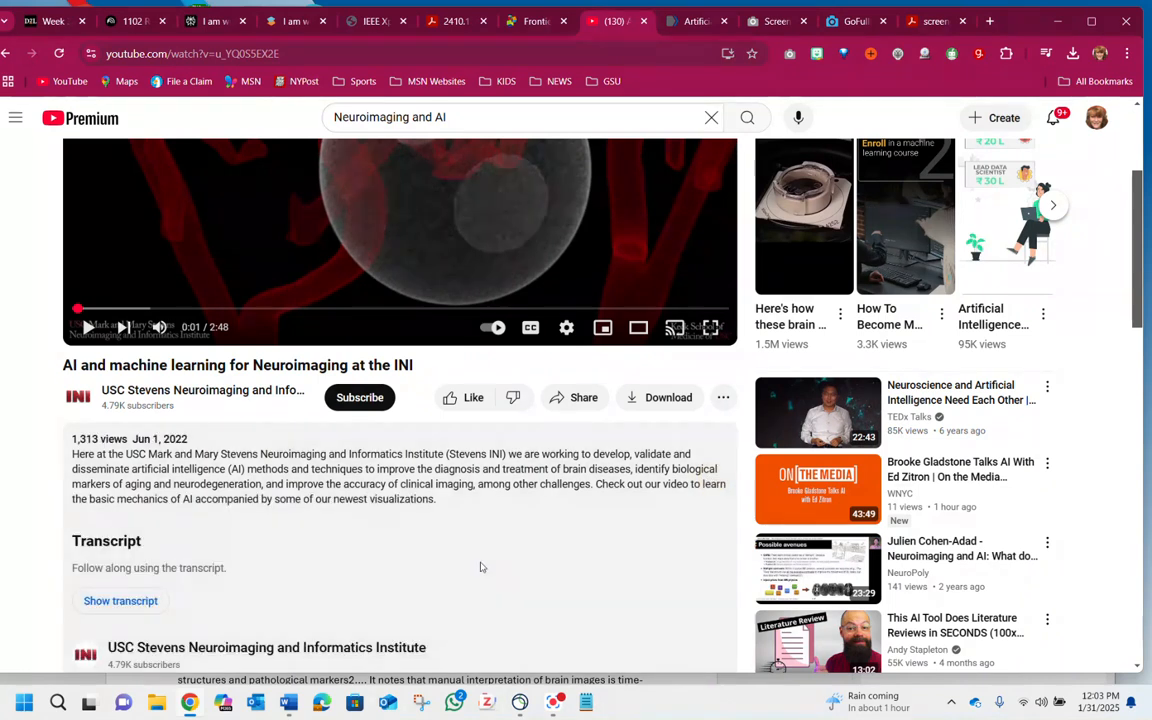
scroll(549, 543, "down", 3)
scroll(390, 368, "up", 2)
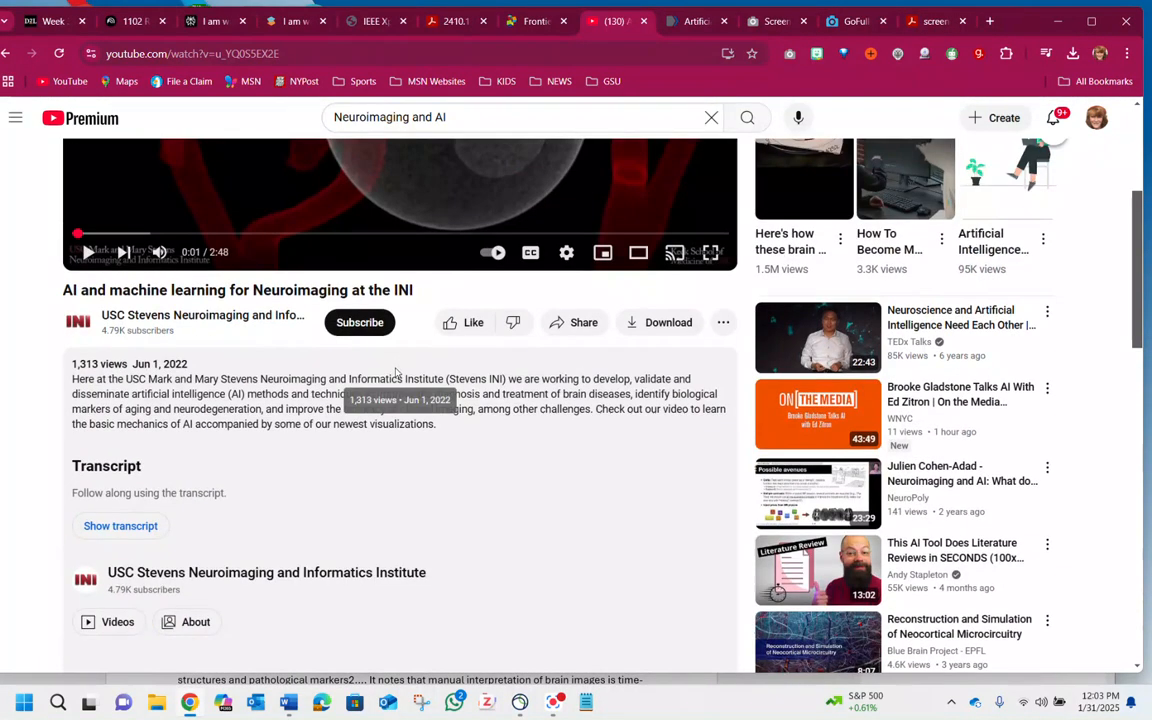
scroll(258, 394, "up", 1)
scroll(458, 424, "up", 2)
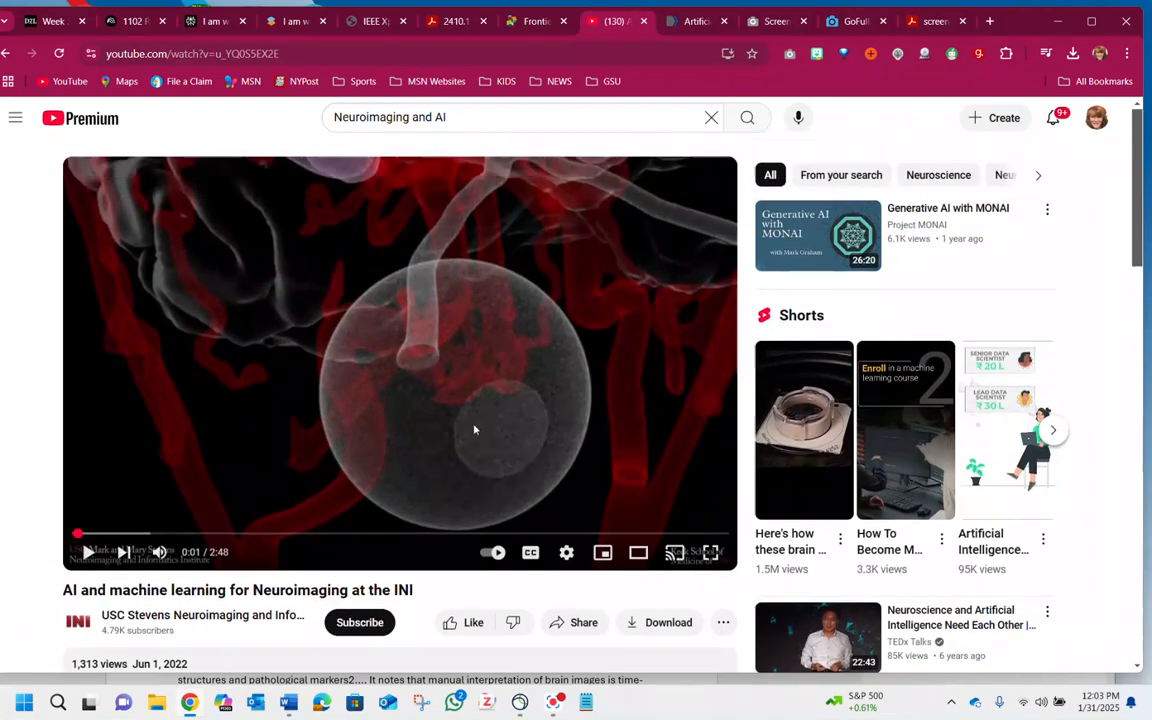
scroll(535, 421, "down", 5)
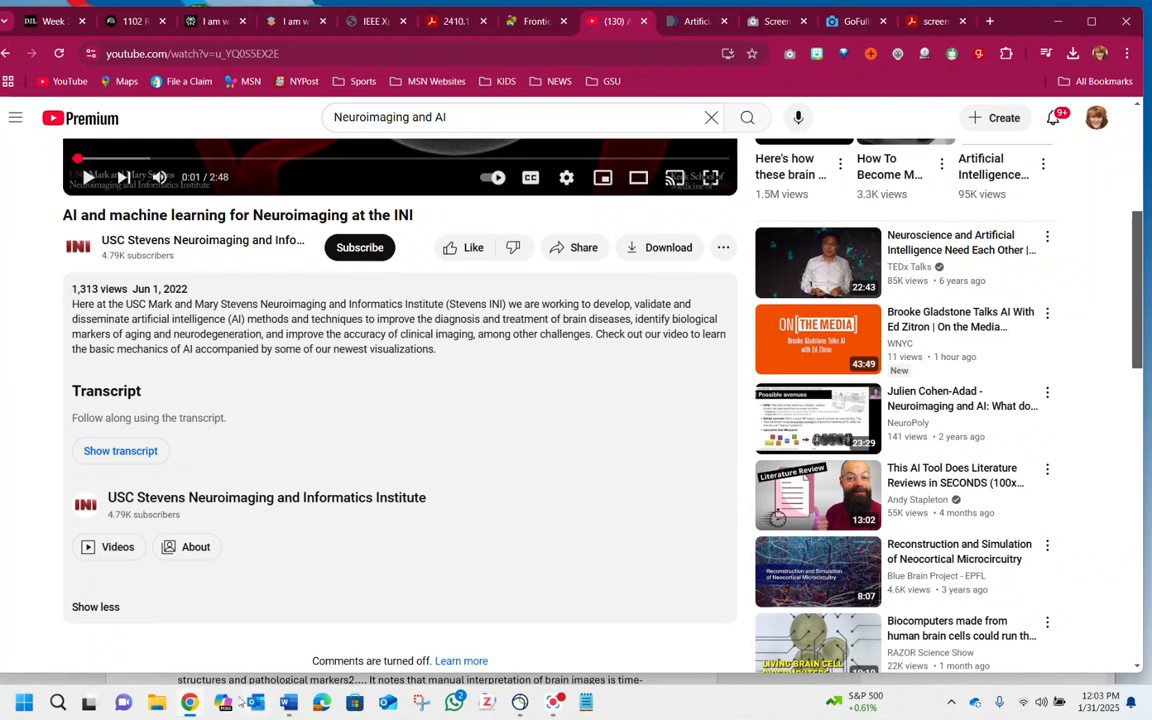
In the Word document's YouTube video citation, replace the bracketed missing-upload-date note with 1 June 2022
left_click(288, 703)
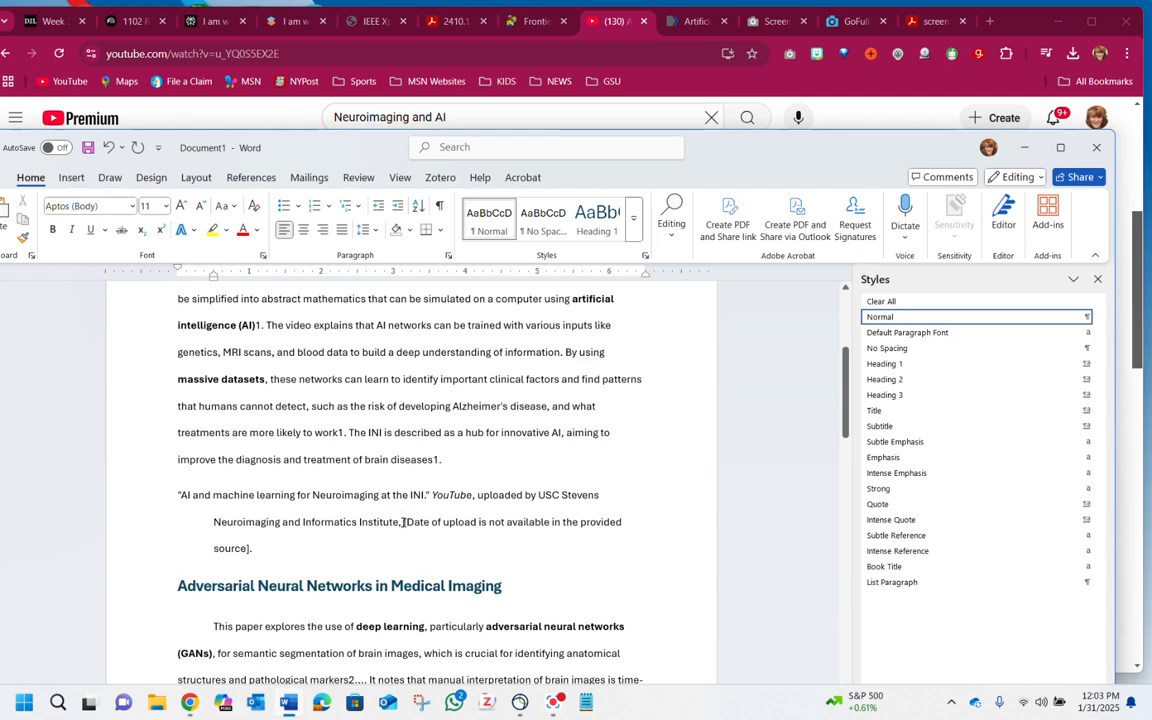
left_click_drag(405, 530, 251, 550)
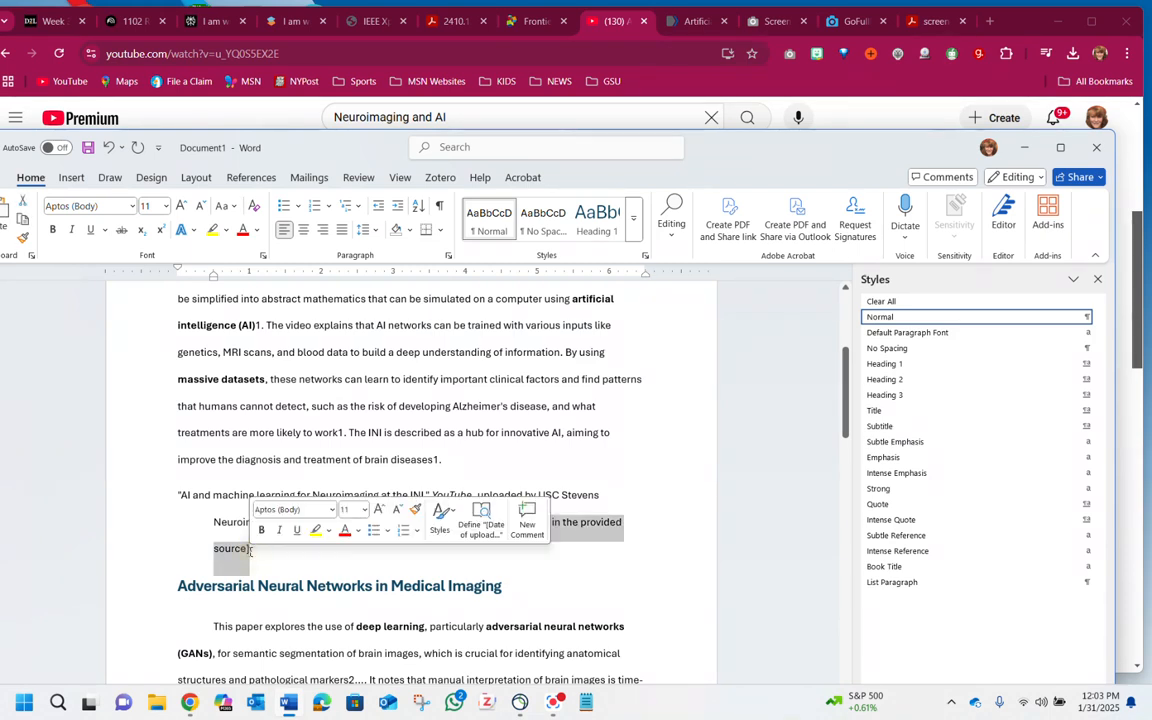
key("BackSpace")
type("1")
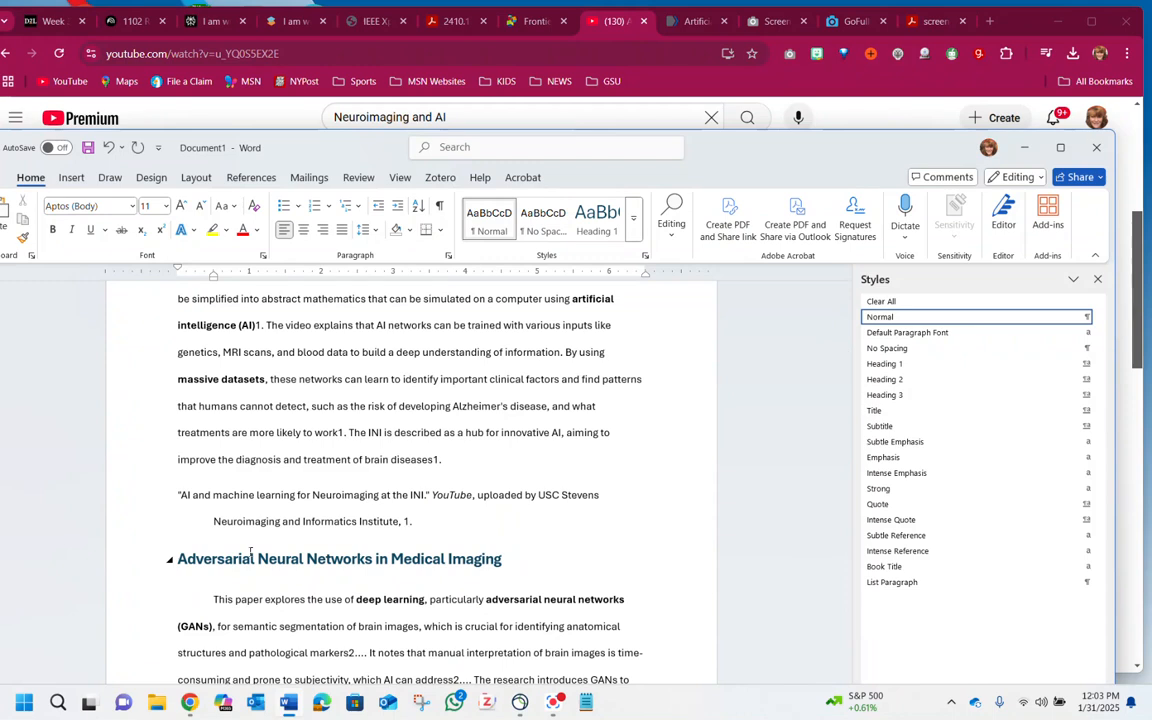
type(" June 2022")
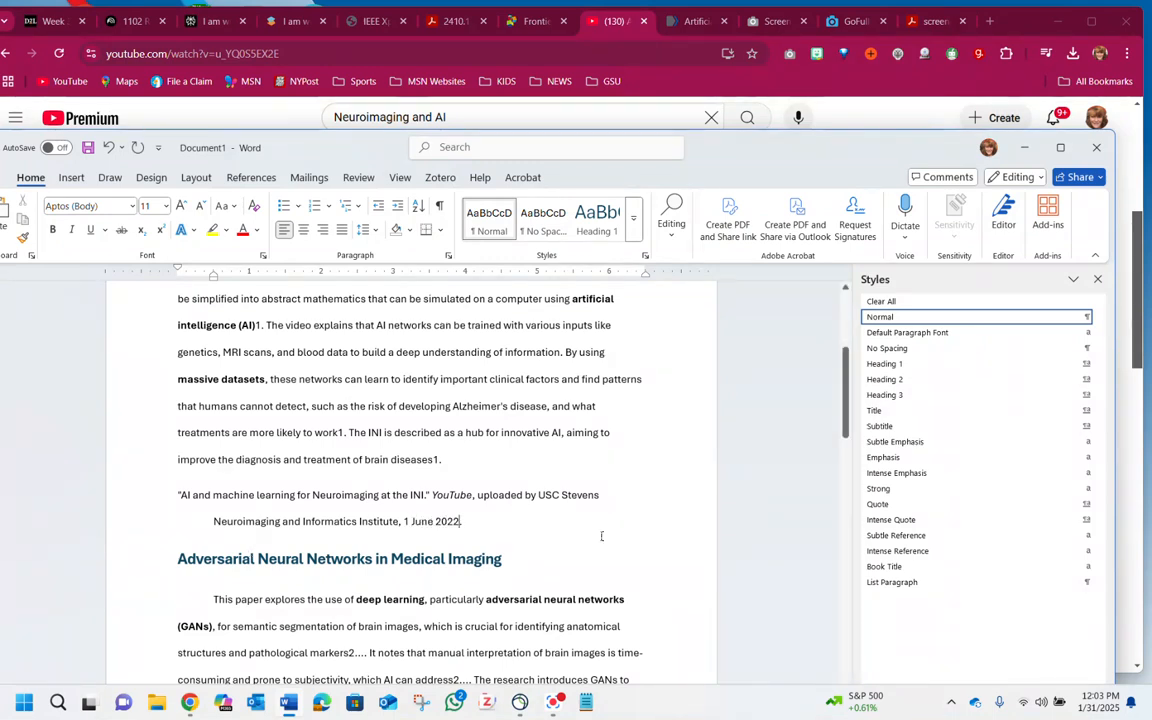
Compare the date punctuation in the Adversarial Neural Networks citation, and search Google for "is there a comma or a period before the date in MLA?"
scroll(481, 514, "down", 10)
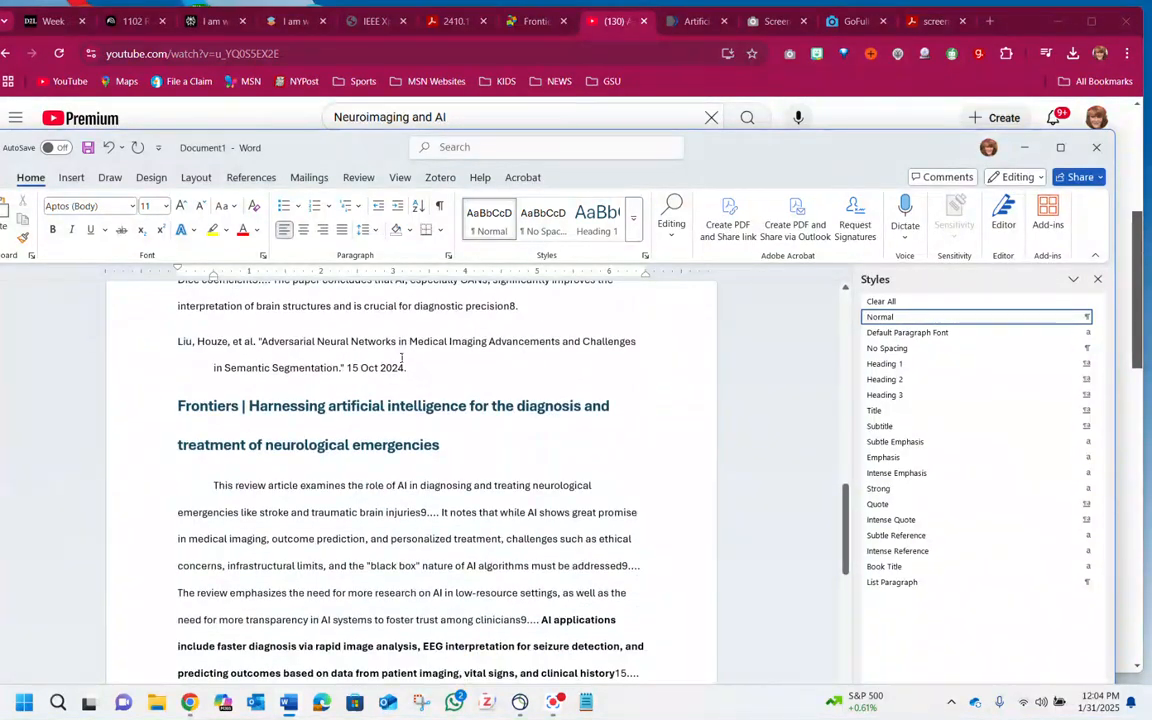
left_click(990, 21)
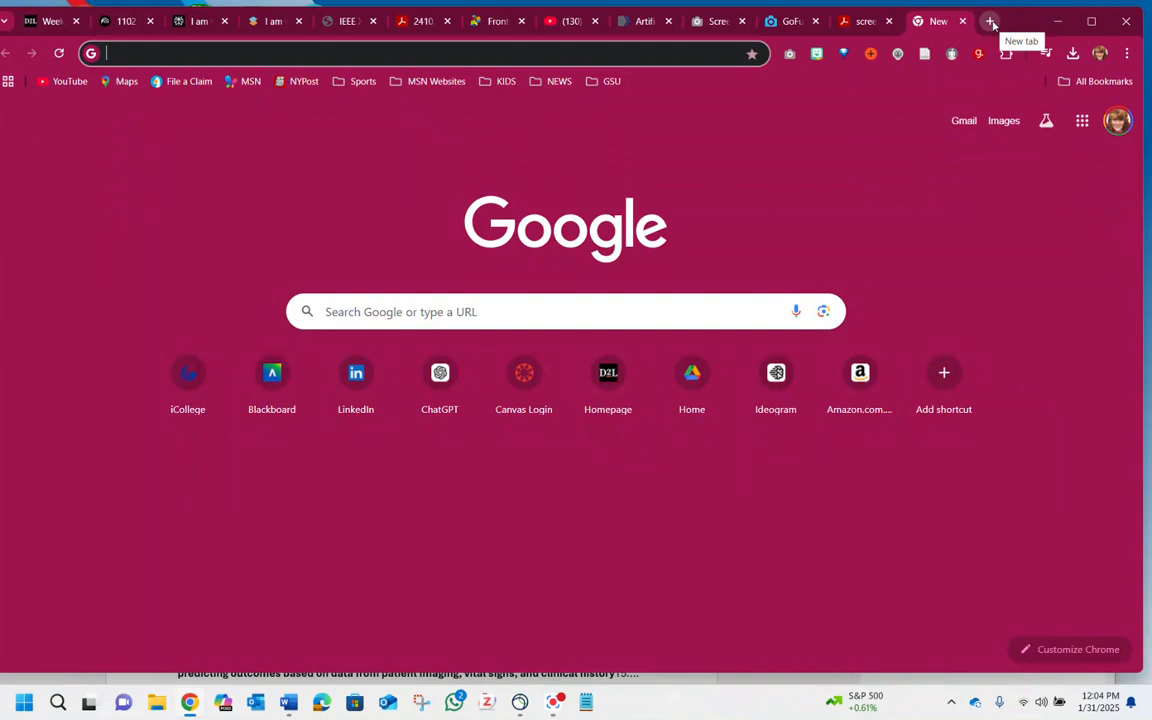
type("is there a comma ")
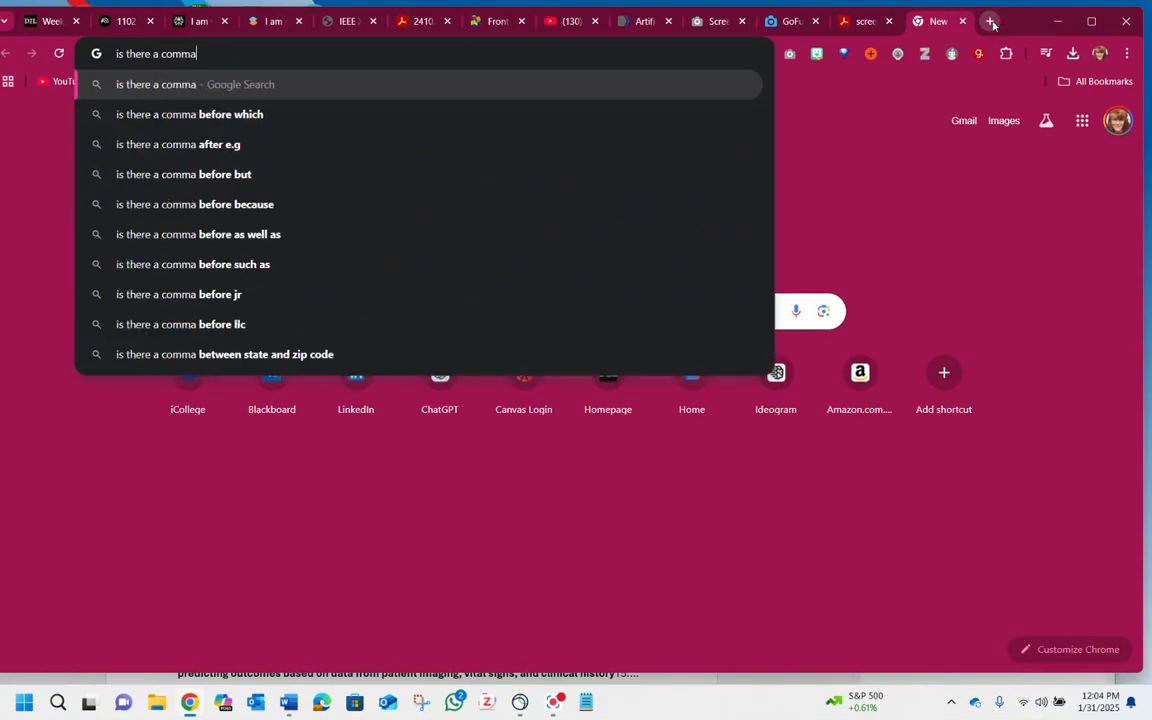
type("or a period v")
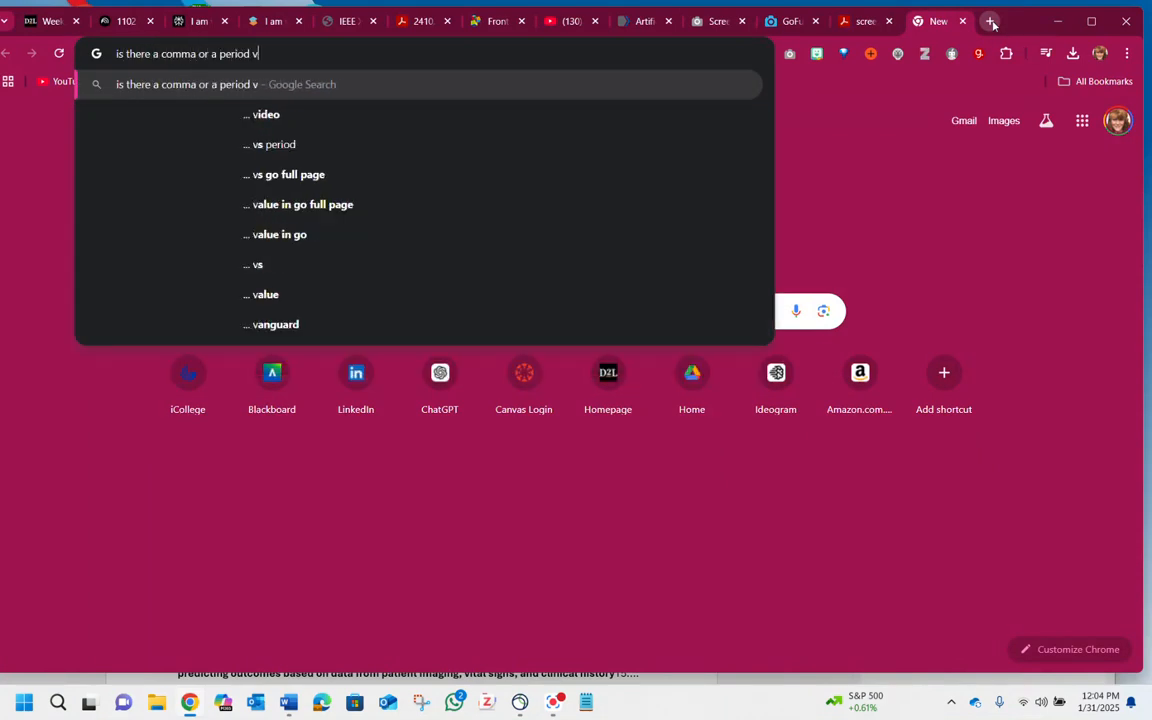
key("BackSpace")
type("before ")
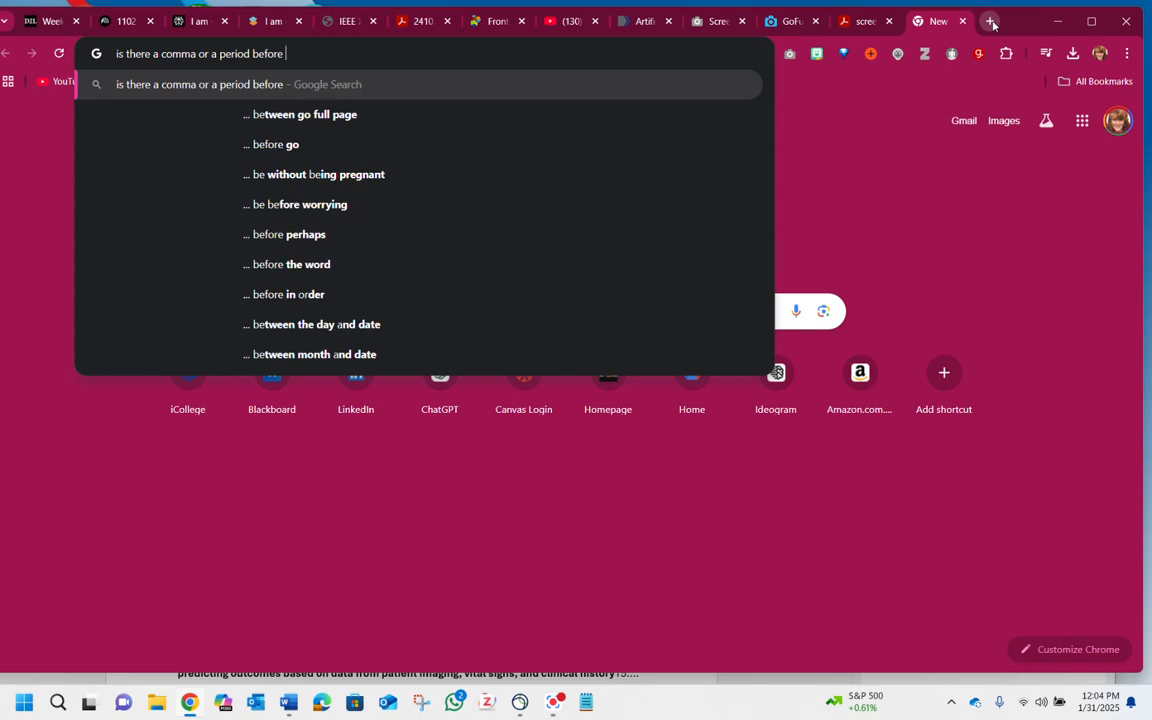
type("the date in ML")
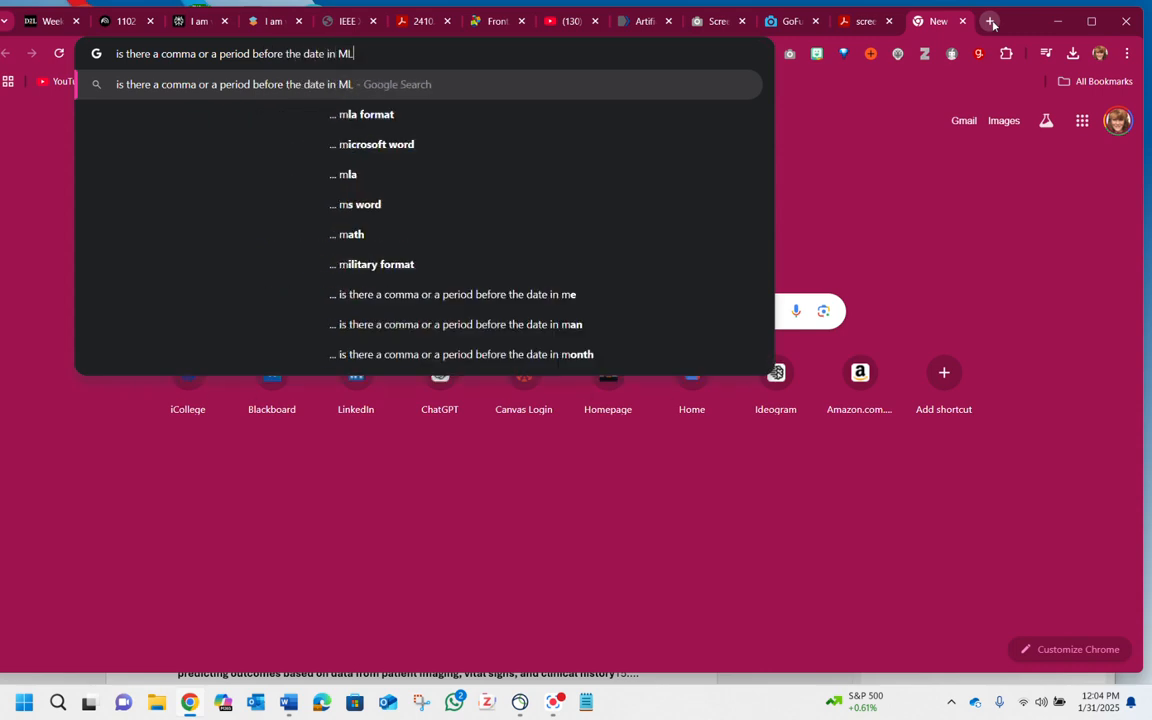
type("A?")
key("Return")
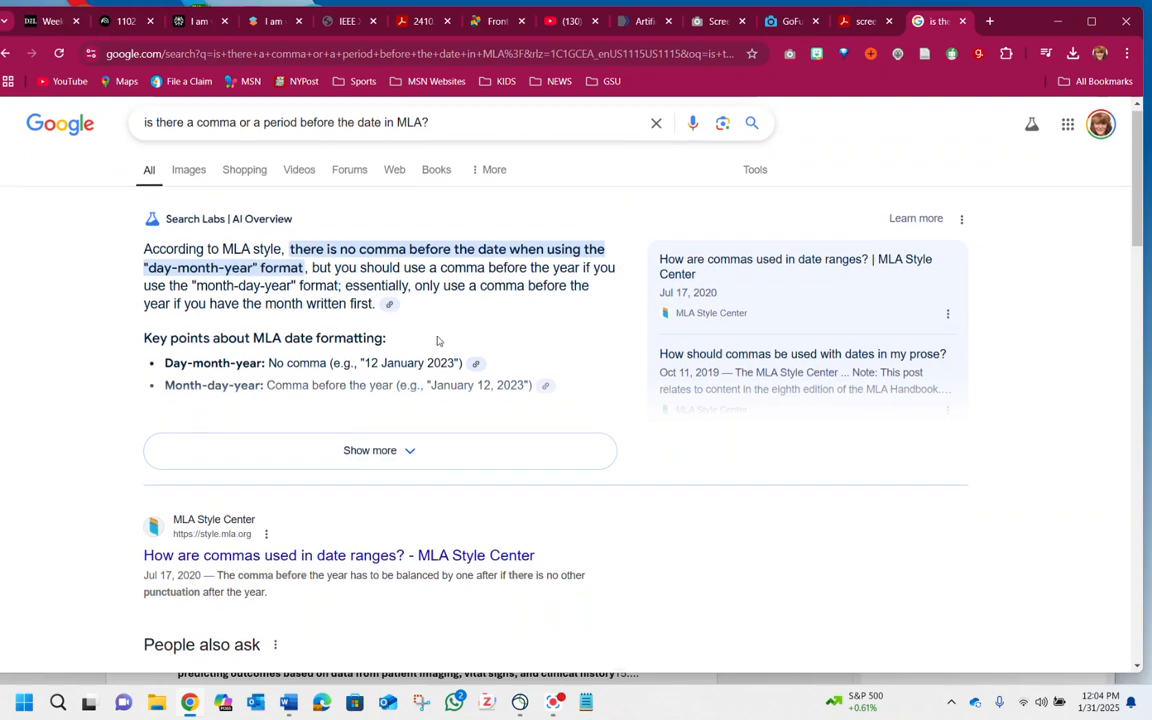
Open Scribbr's MLA Date Format article from the search results and examine its Works Cited examples for the punctuation before dates
scroll(378, 345, "down", 6)
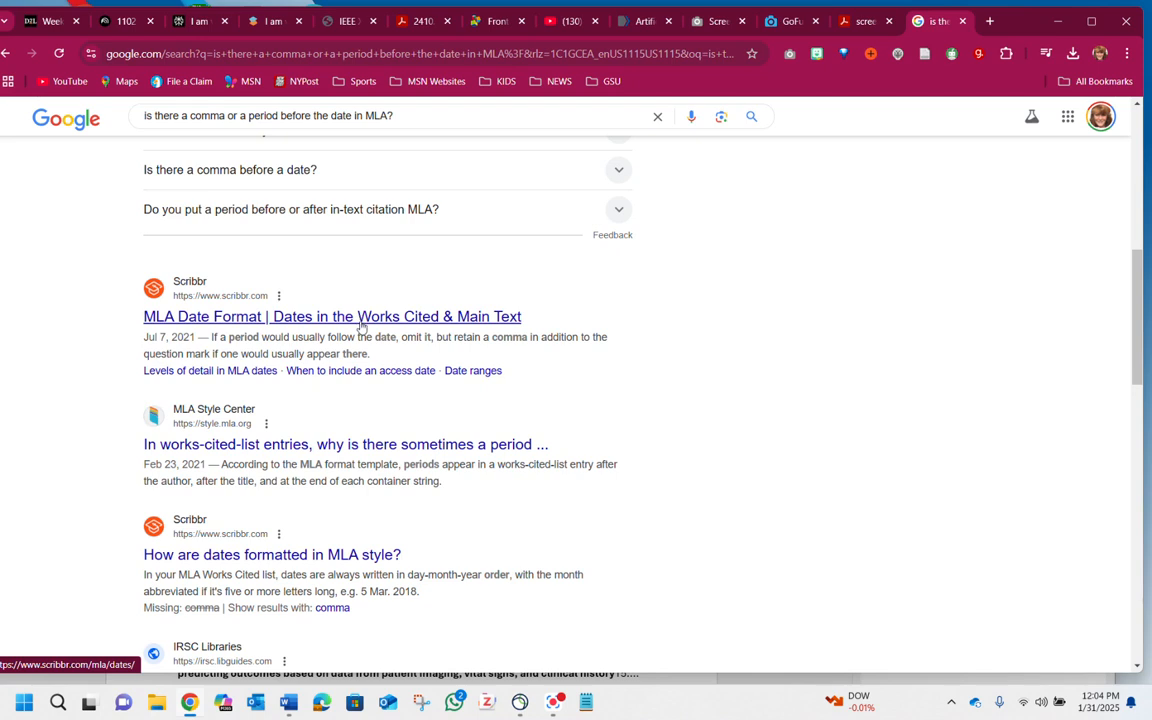
scroll(706, 388, "down", 5)
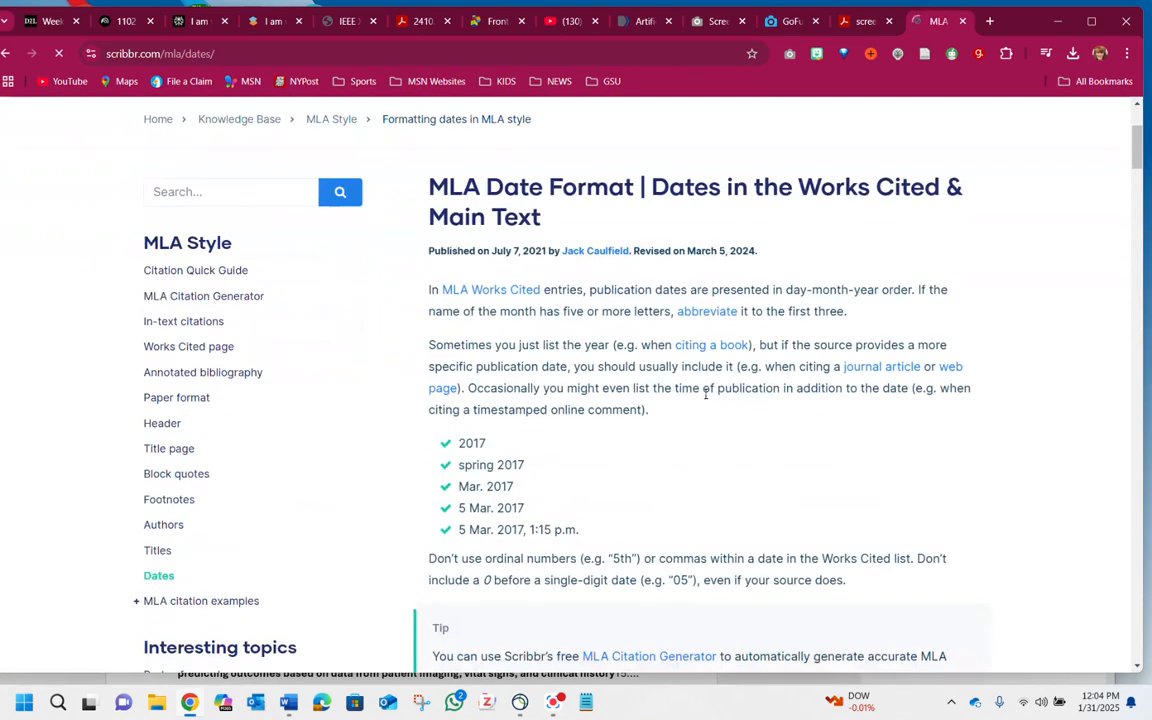
scroll(621, 320, "down", 2)
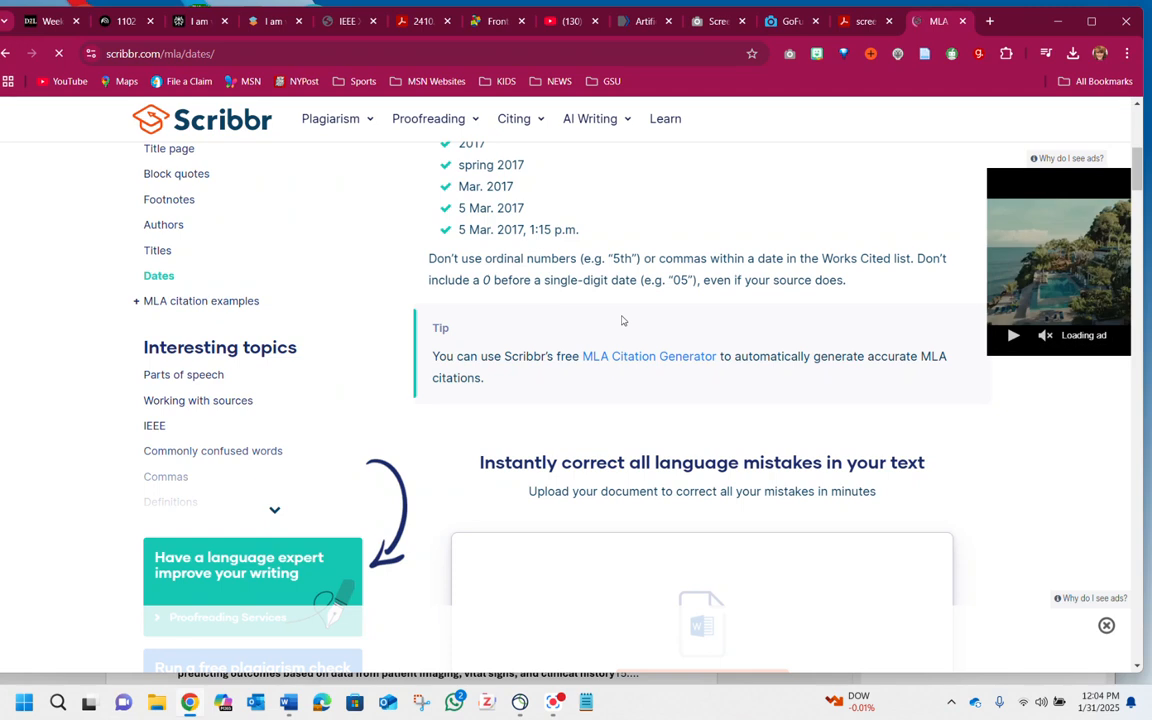
scroll(621, 320, "down", 1)
scroll(621, 320, "down", 12)
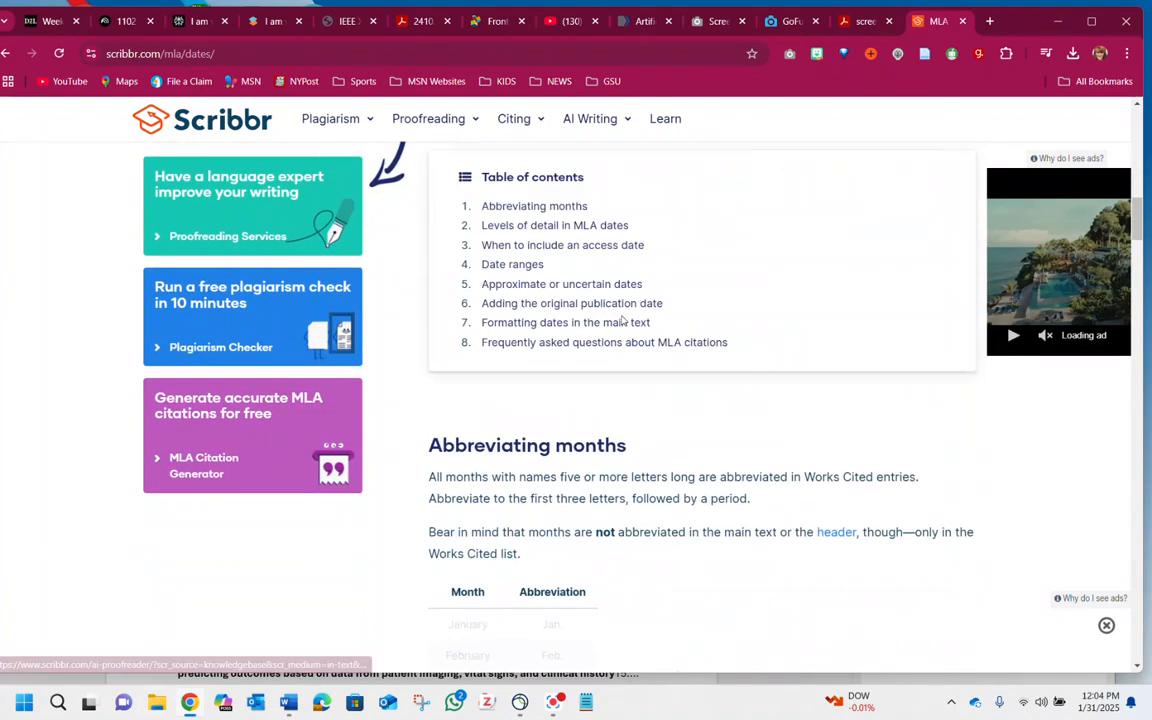
scroll(622, 320, "down", 14)
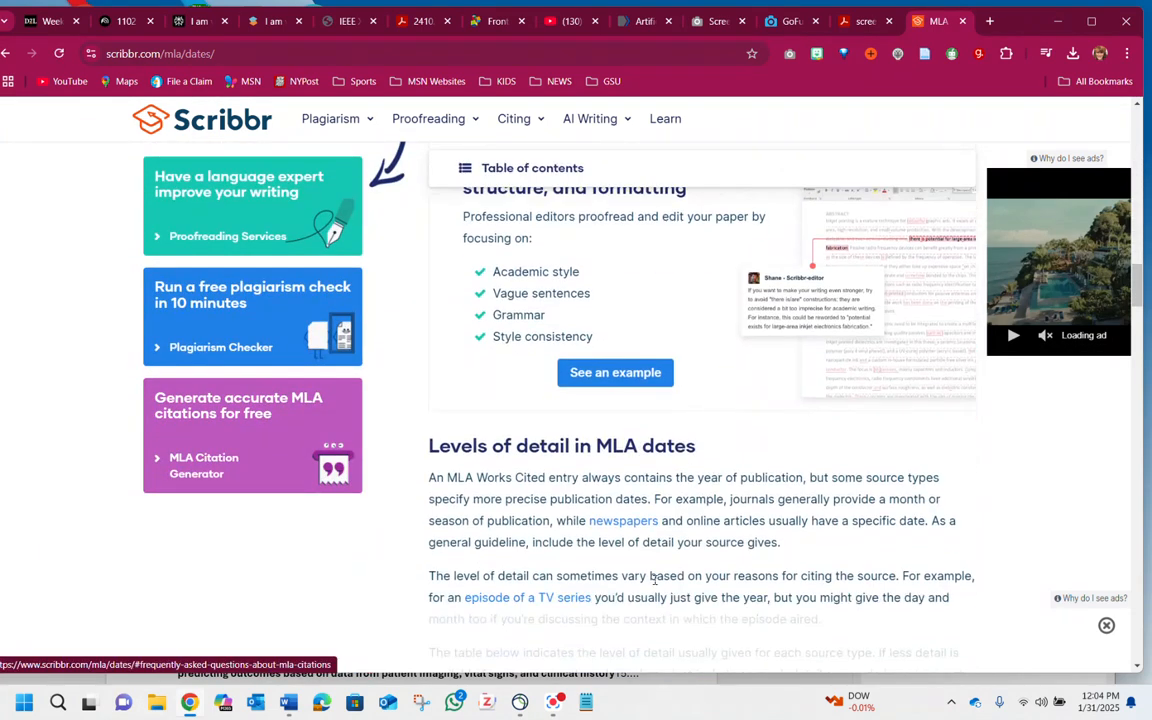
scroll(657, 582, "down", 6)
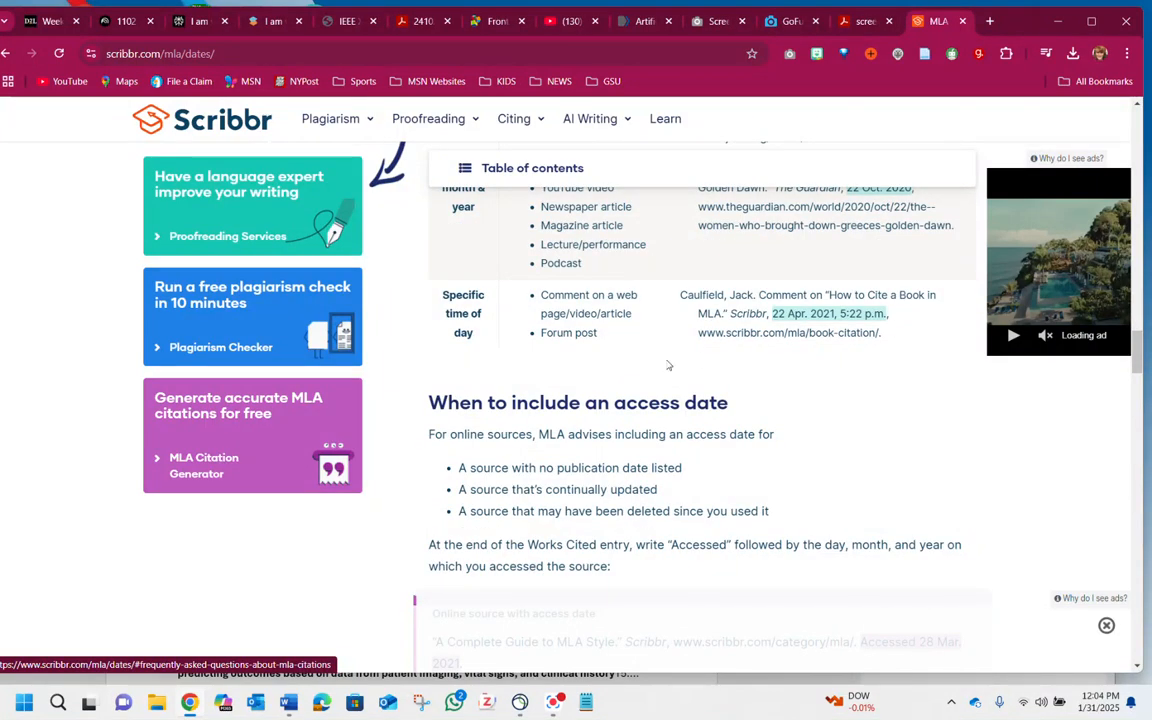
scroll(809, 453, "down", 4)
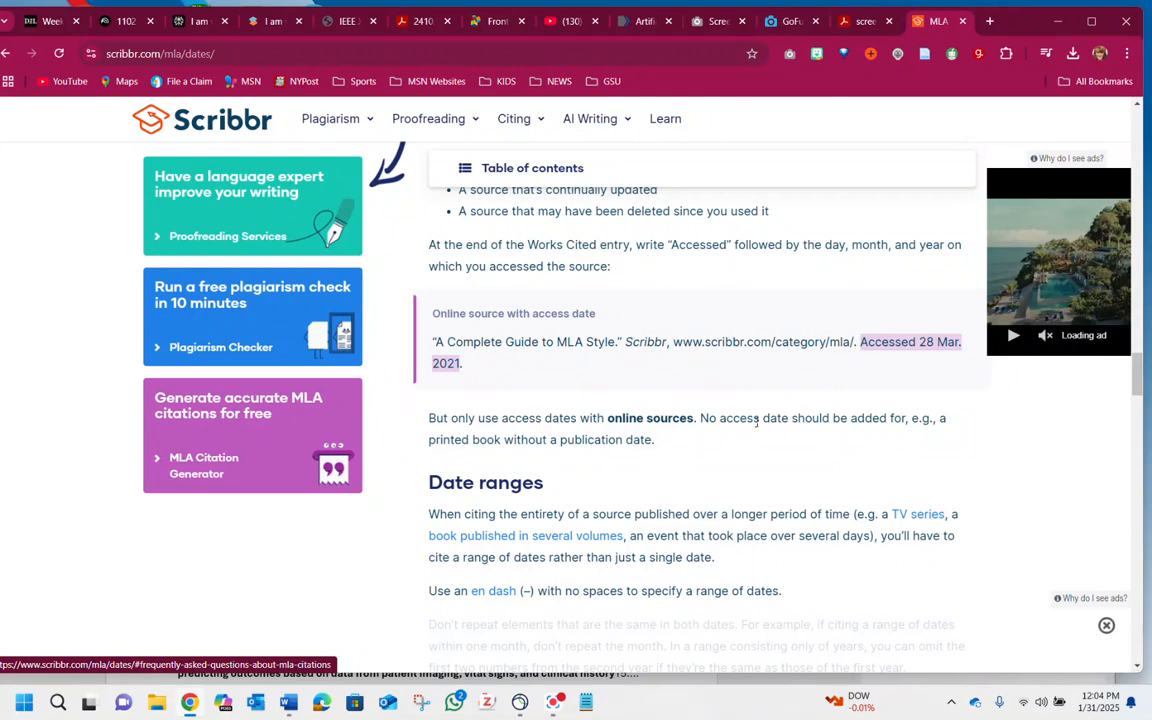
scroll(757, 421, "up", 2)
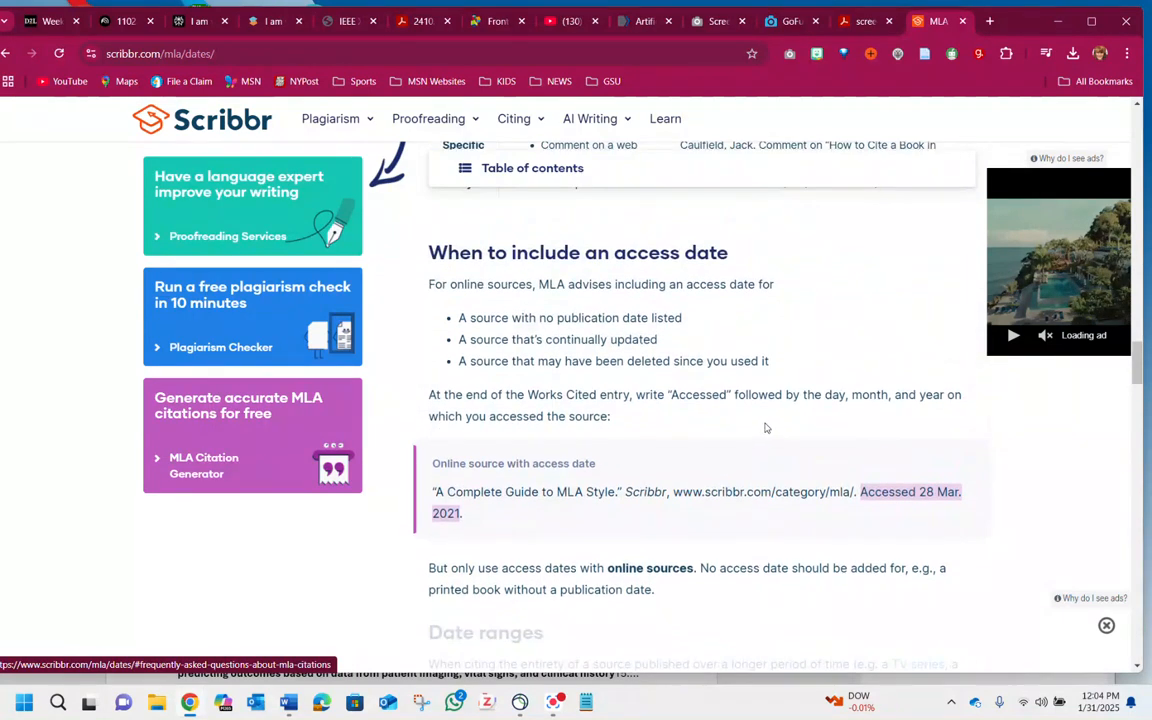
scroll(766, 428, "down", 5)
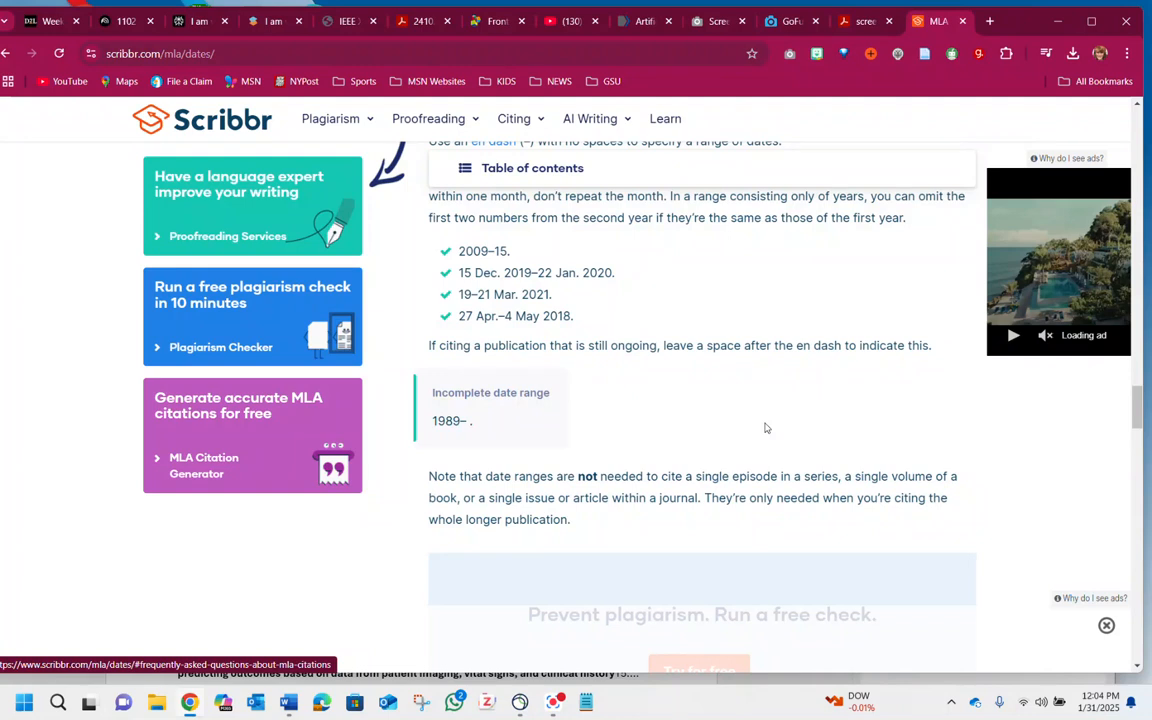
scroll(766, 428, "down", 5)
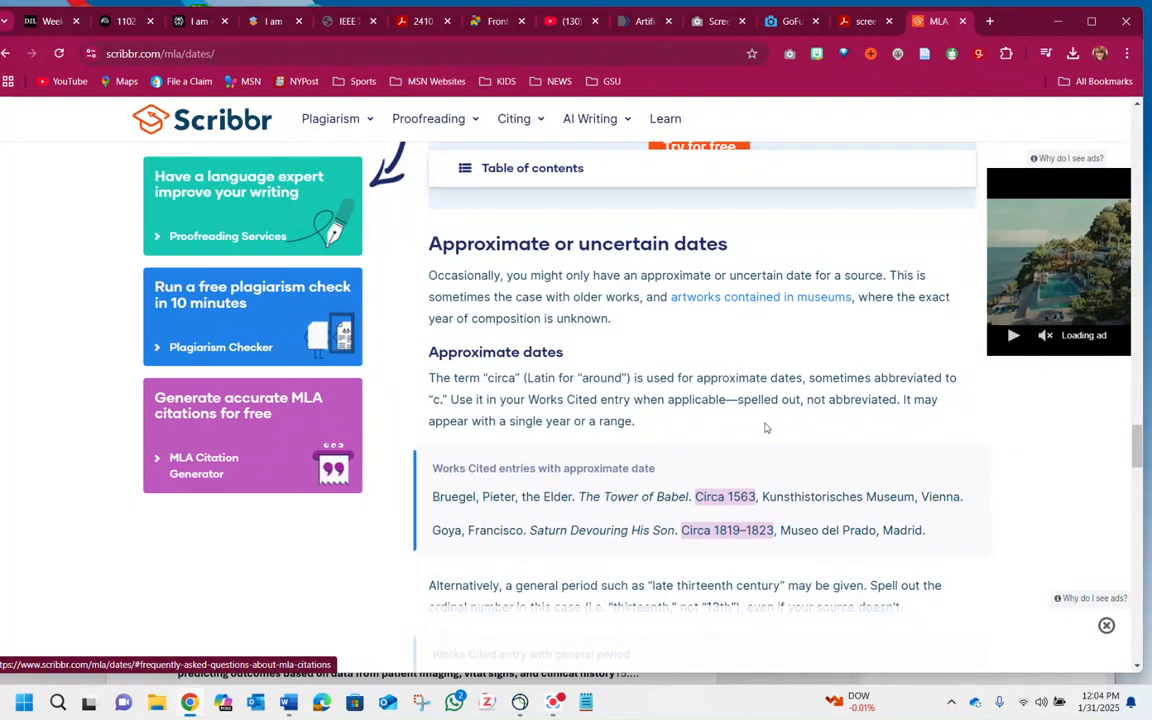
scroll(766, 428, "down", 2)
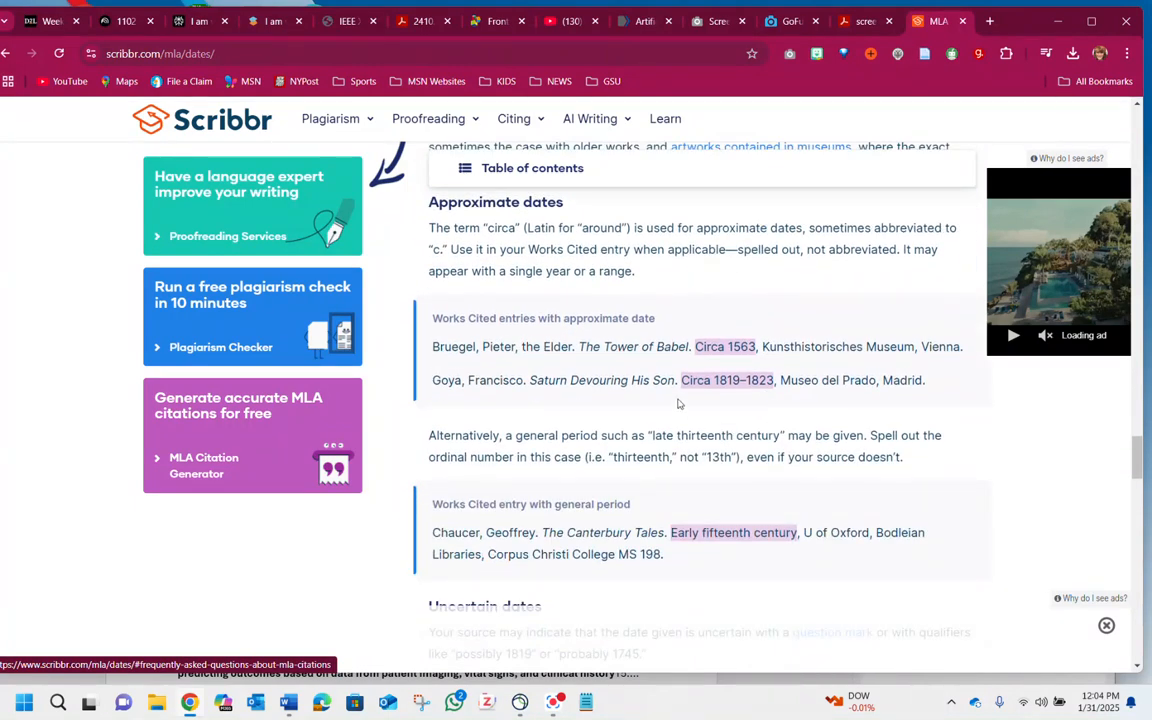
scroll(700, 400, "down", 2)
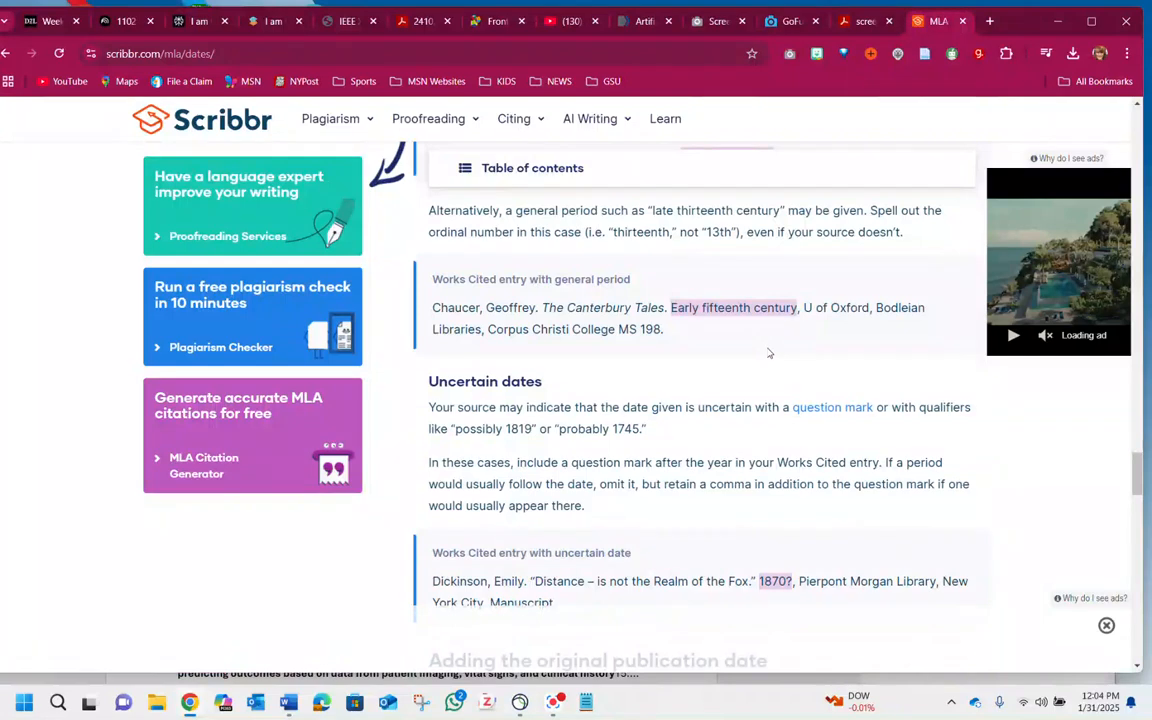
scroll(769, 353, "down", 1)
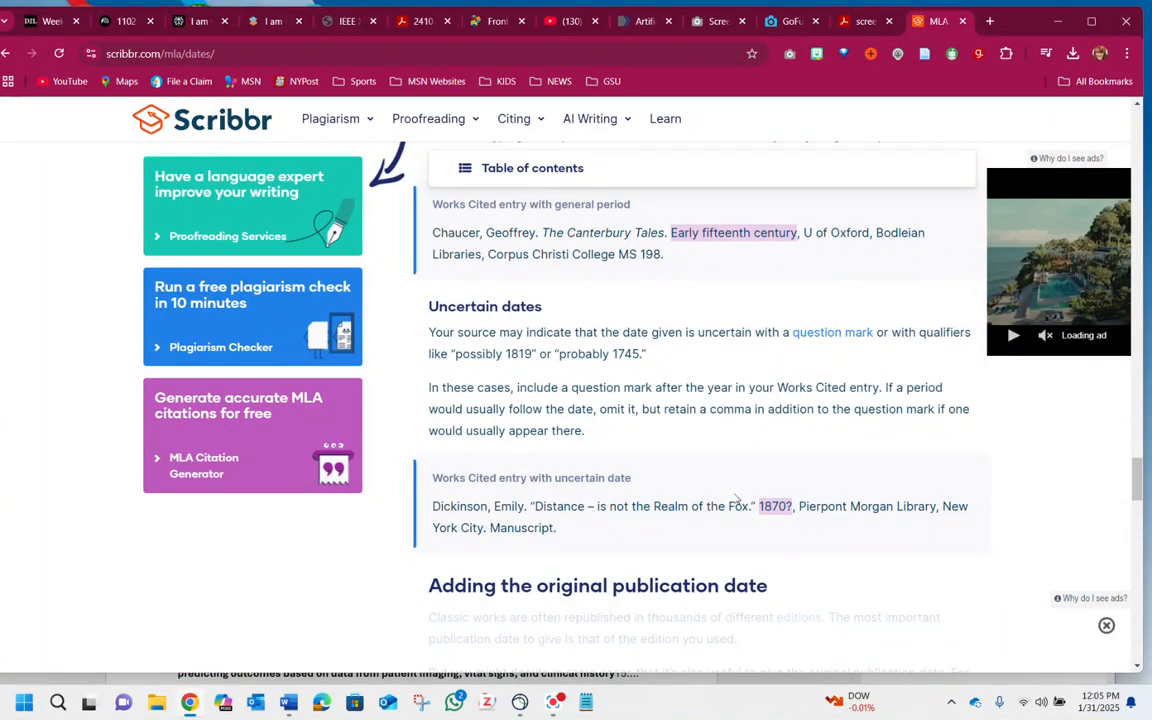
scroll(795, 504, "down", 7)
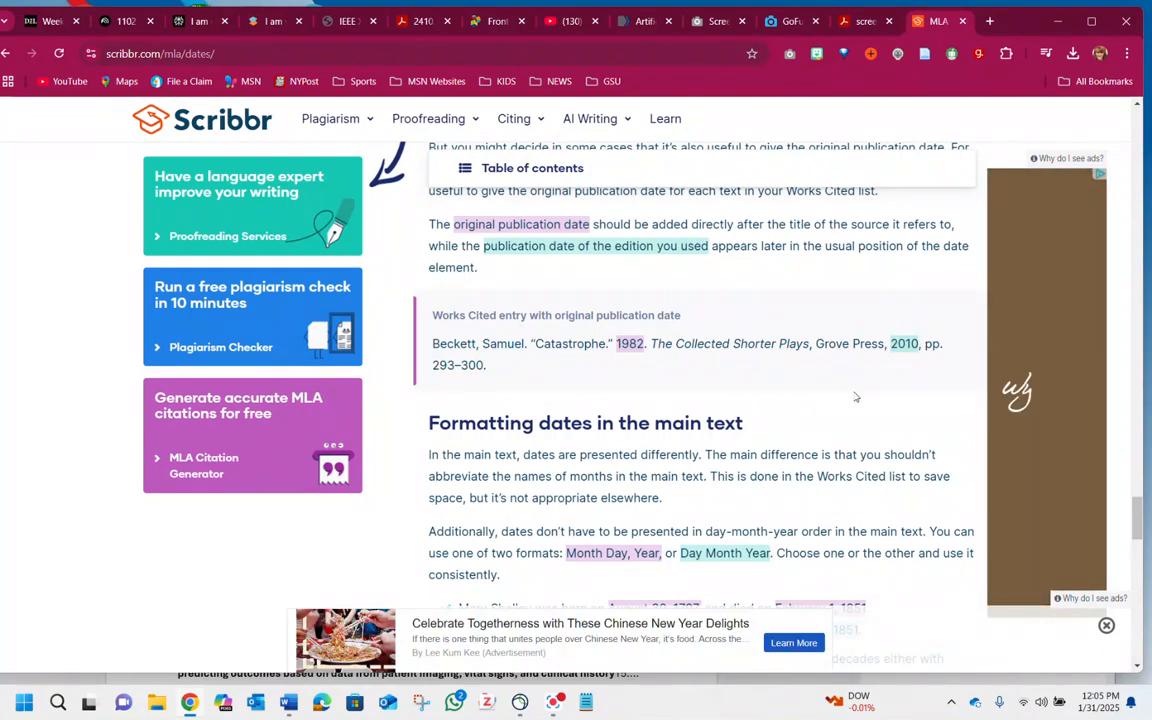
scroll(856, 398, "down", 8)
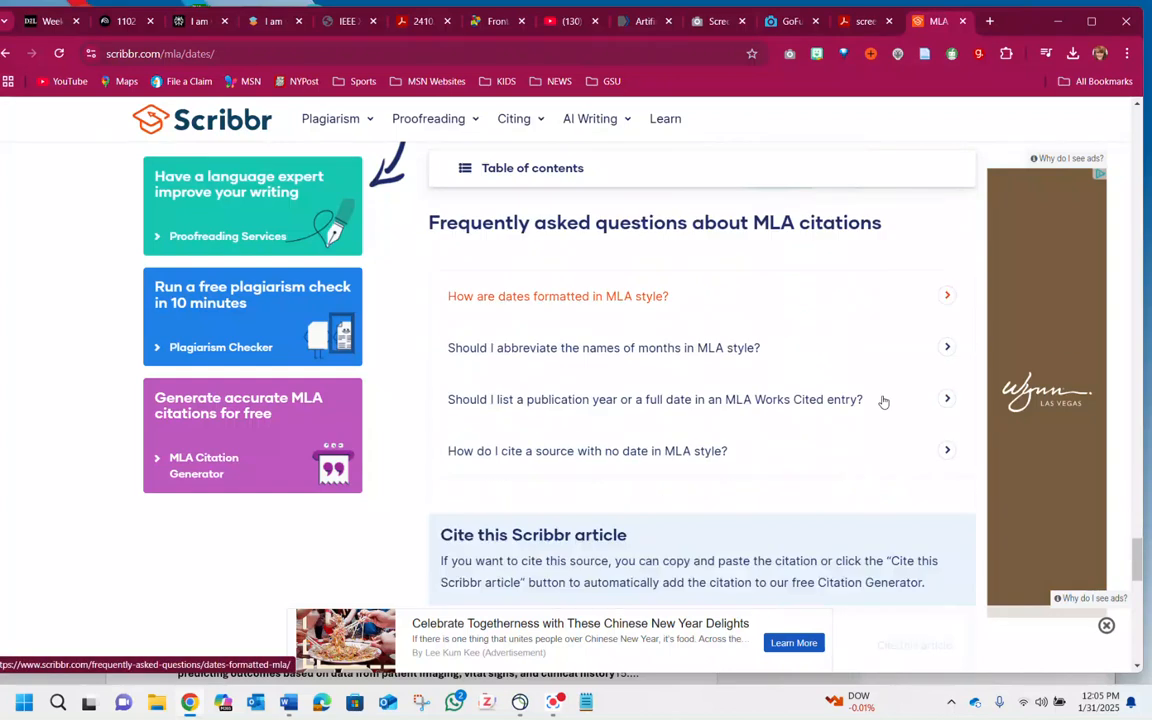
scroll(883, 396, "down", 2)
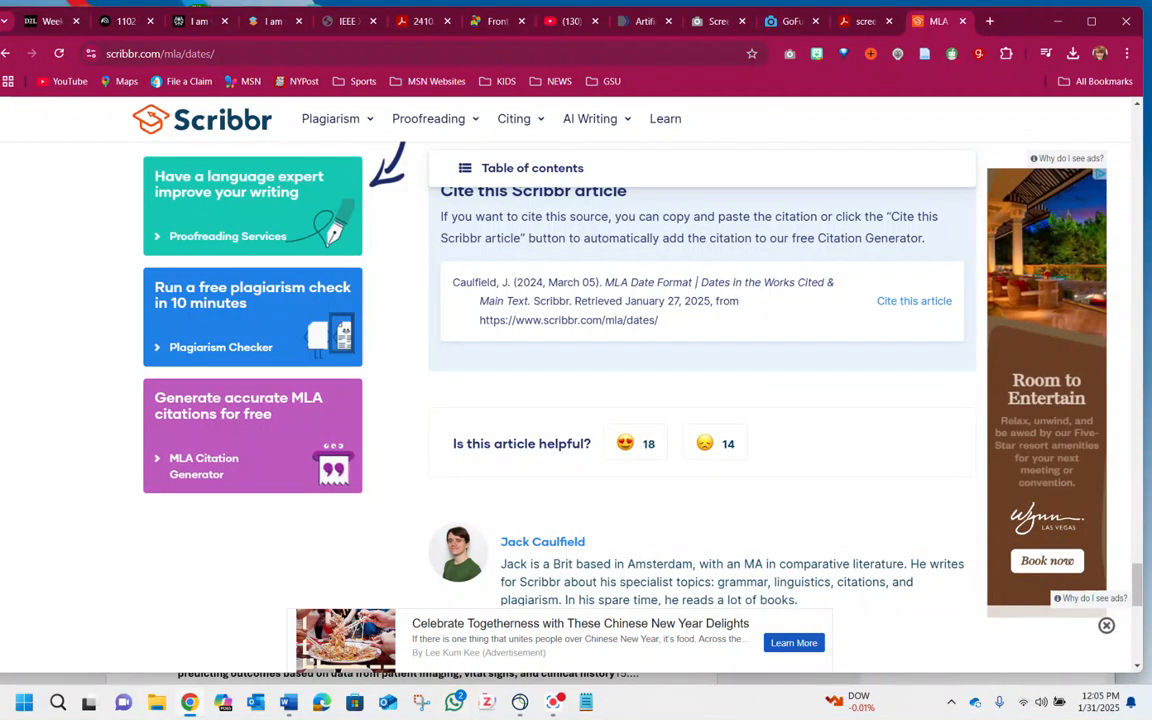
Back in the Word document, replace the comma before 1 June 2022 in the YouTube video citation with a period
left_click(293, 705)
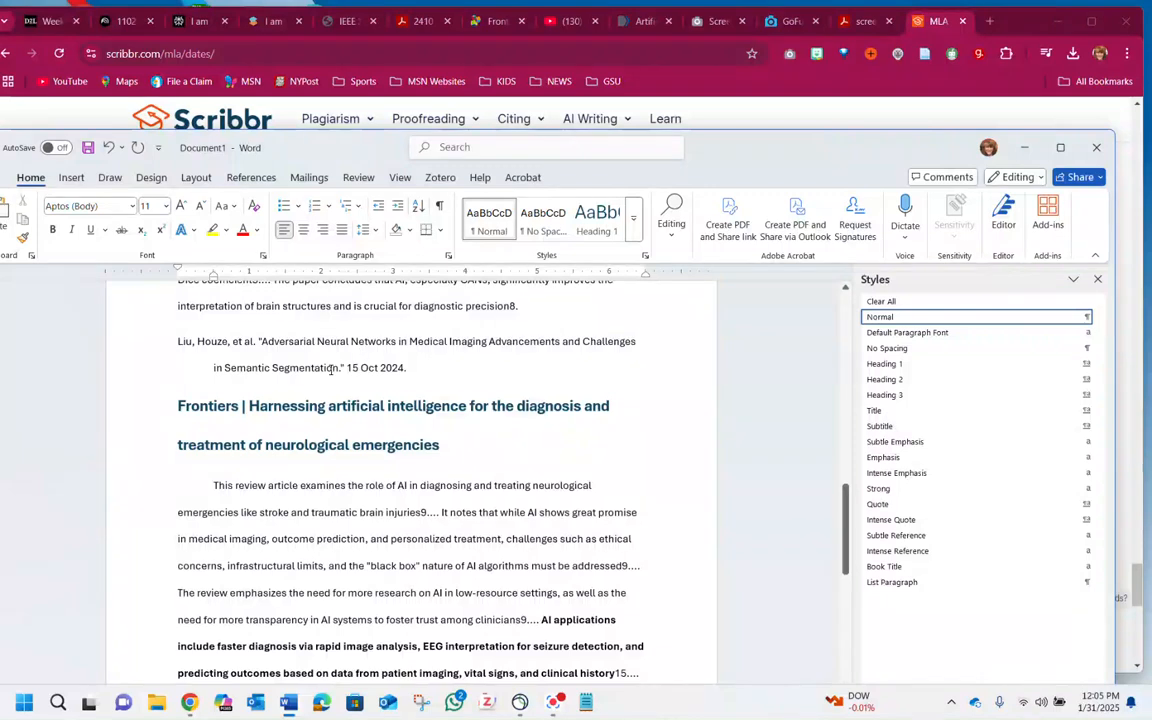
scroll(420, 400, "up", 10)
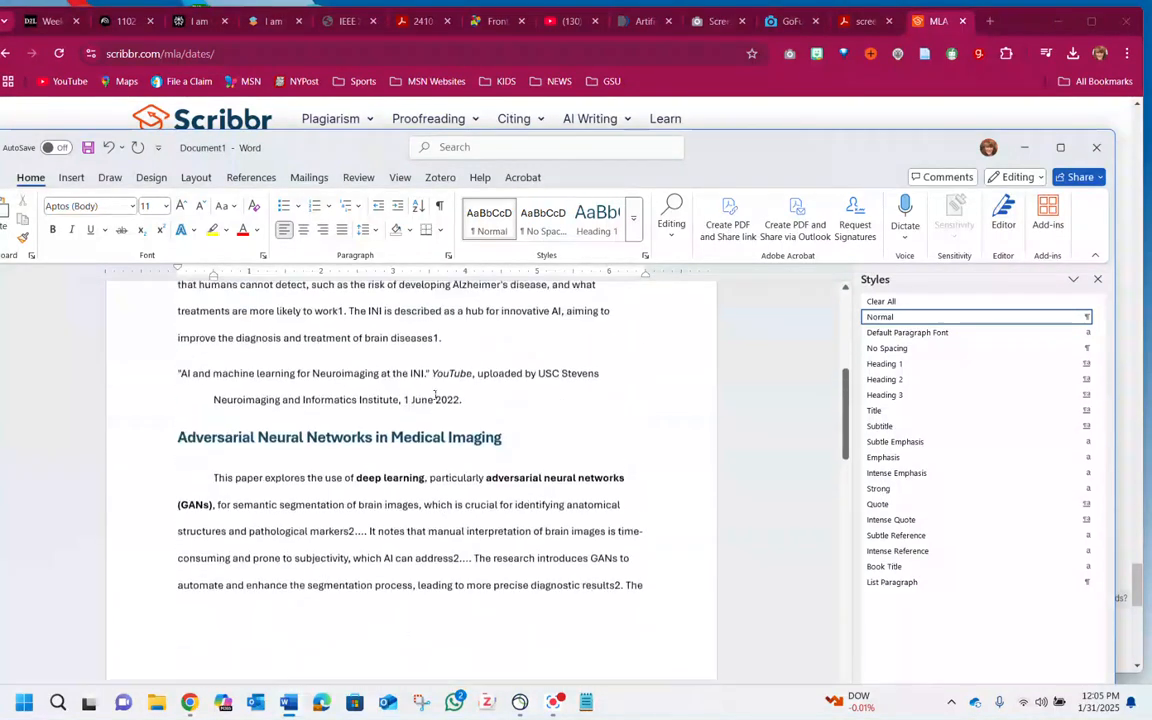
scroll(435, 393, "down", 3)
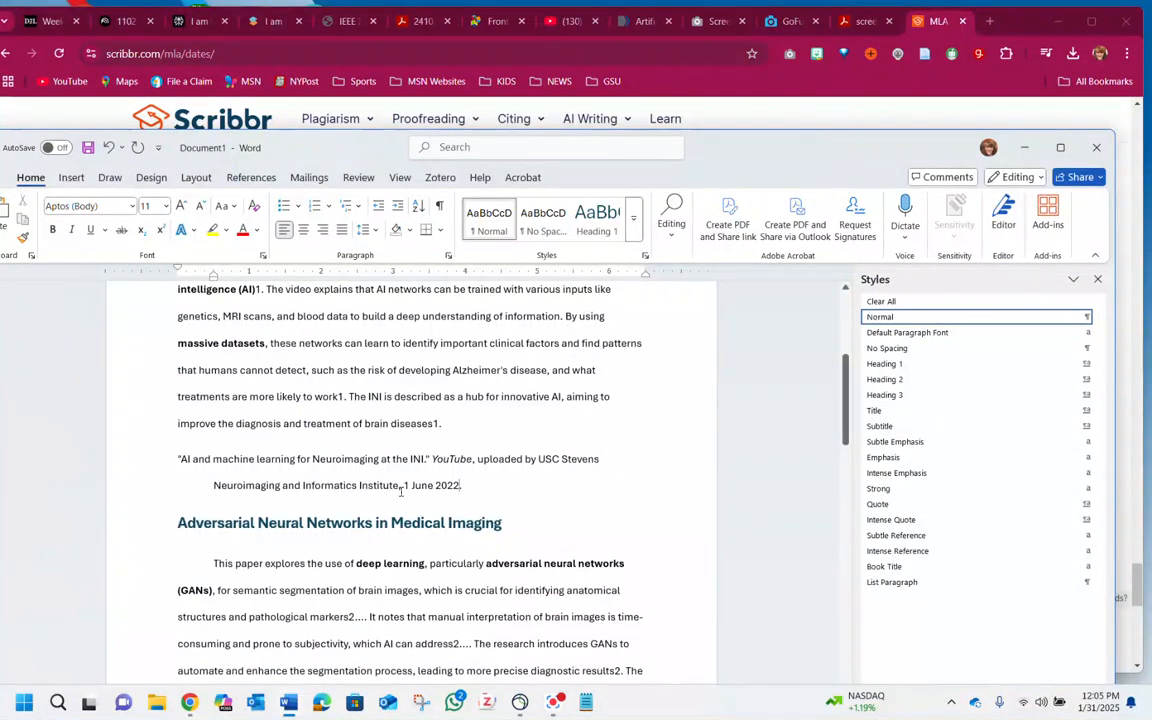
key("BackSpace")
type(".")
scroll(517, 522, "up", 3)
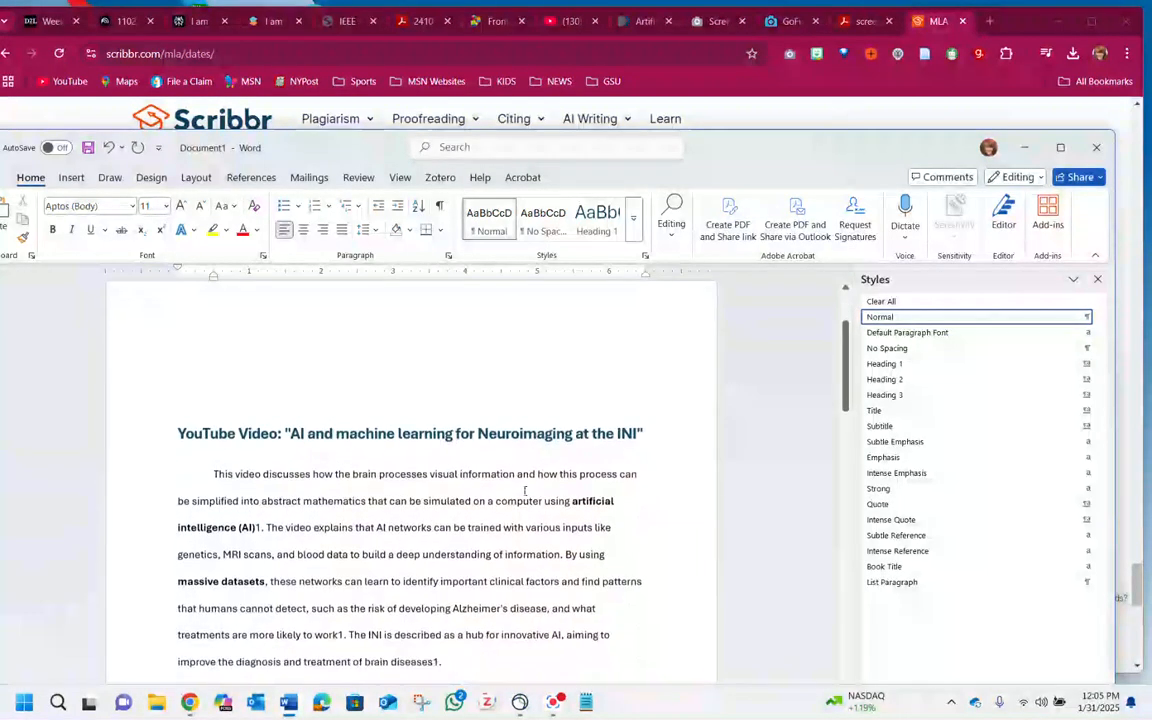
scroll(523, 490, "down", 3)
scroll(525, 485, "down", 3)
scroll(530, 430, "up", 5)
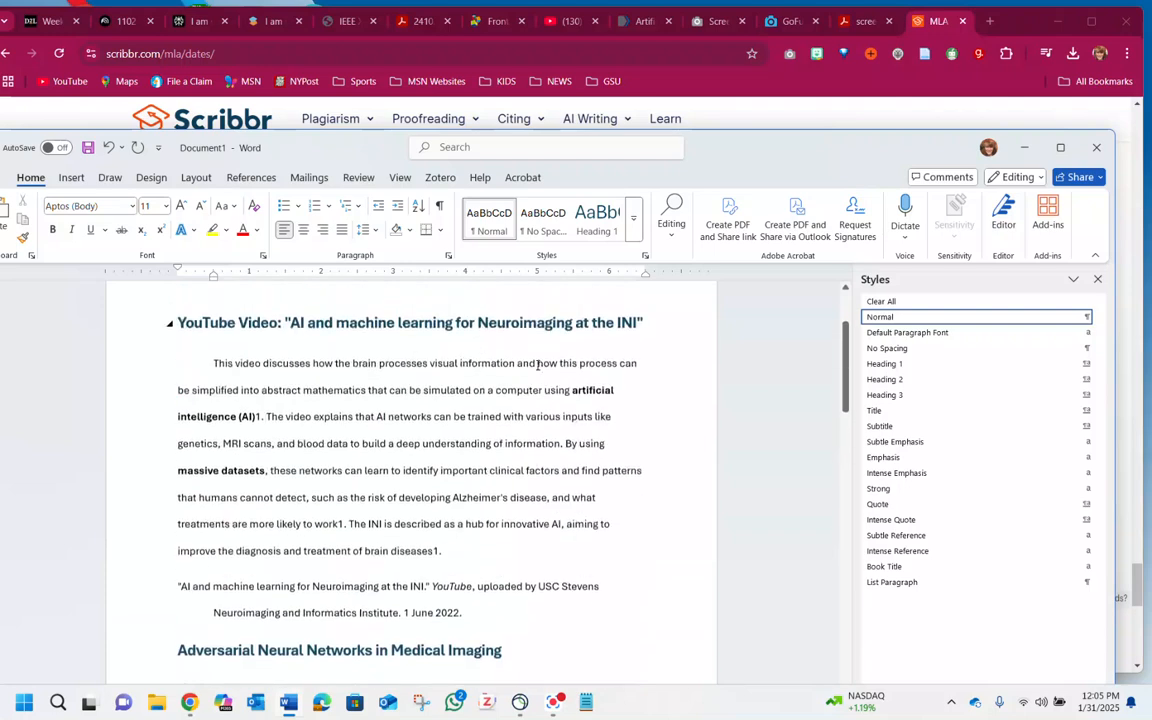
Close the Styles pane, and check the submission steps on the Week 3 assignment page before returning to the Word document
left_click(1097, 279)
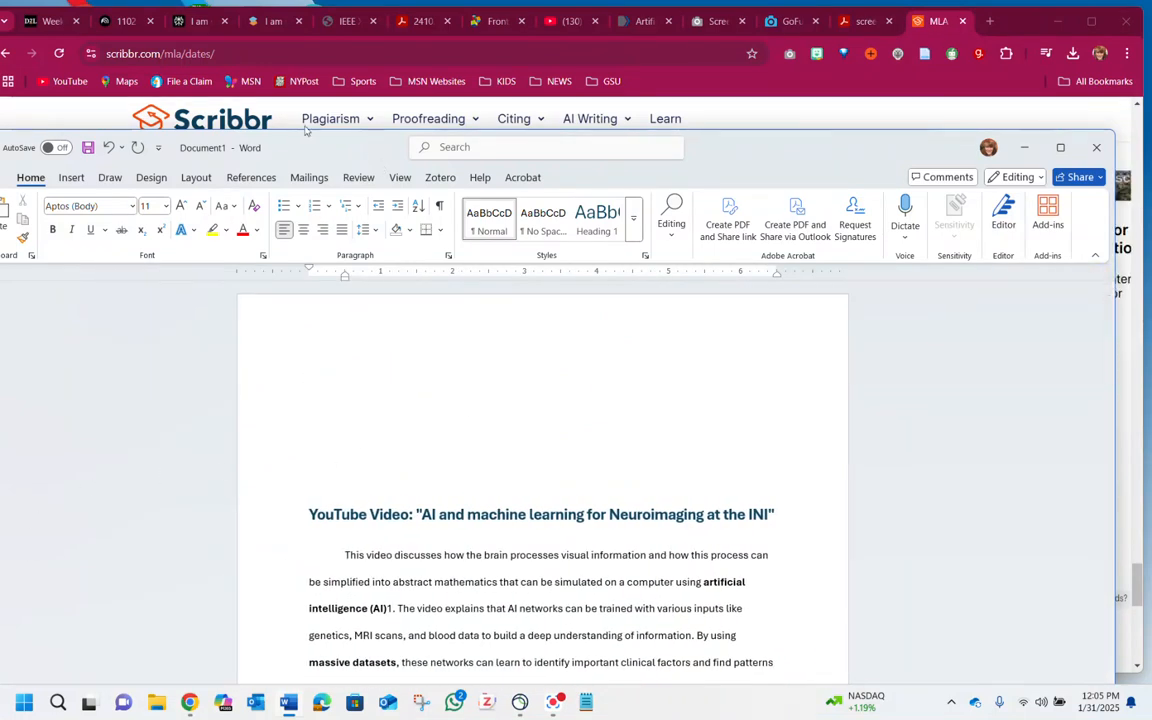
left_click(55, 22)
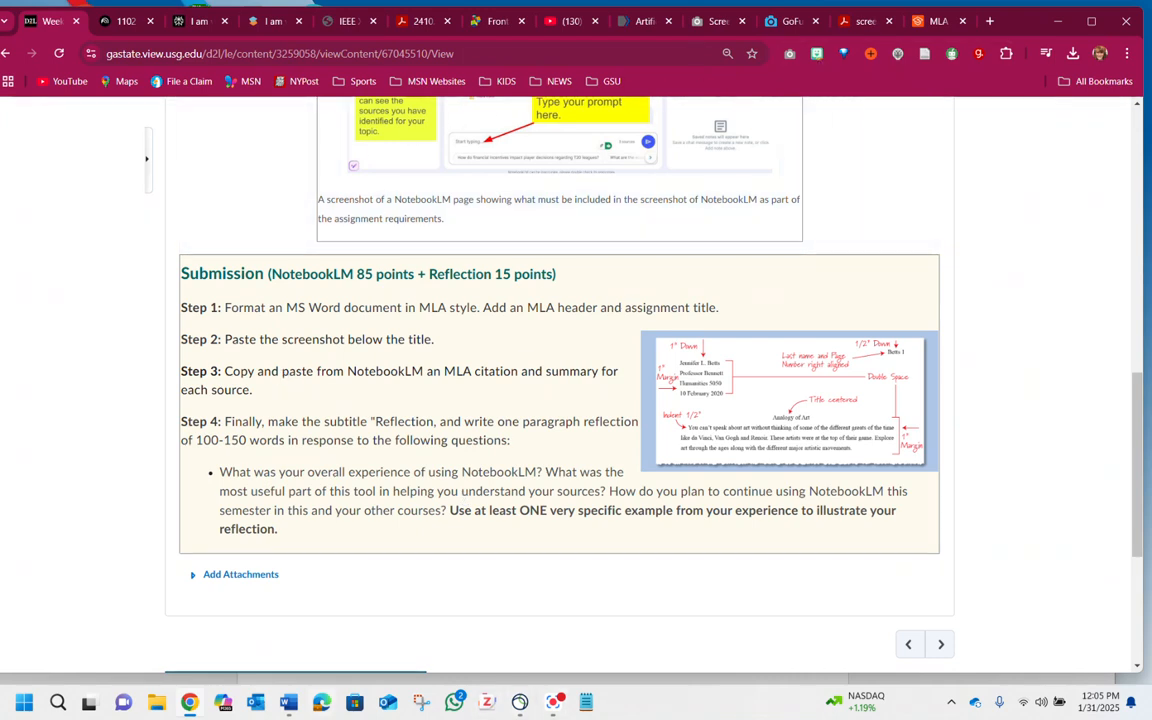
left_click(288, 703)
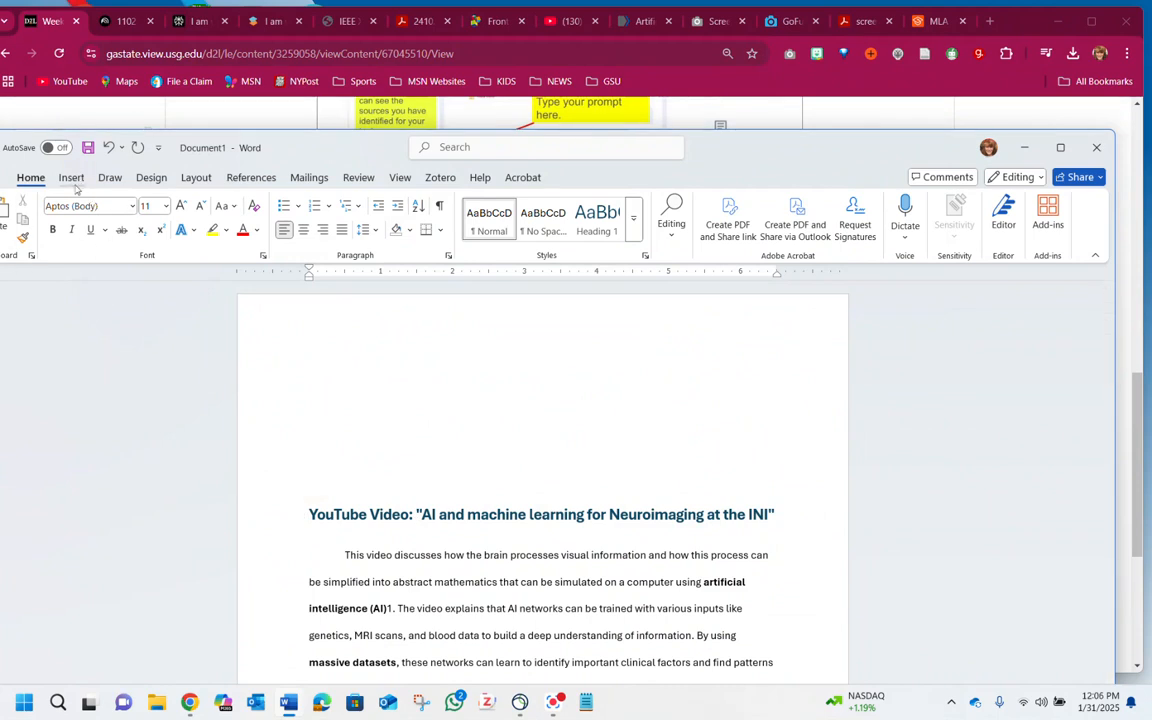
Insert the NotebookLMScreenshot picture from Downloads above the YouTube video heading and shrink it to about 6.26 inches wide
left_click(73, 178)
left_click(148, 218)
left_click(836, 152)
left_click_drag(836, 152, 888, 43)
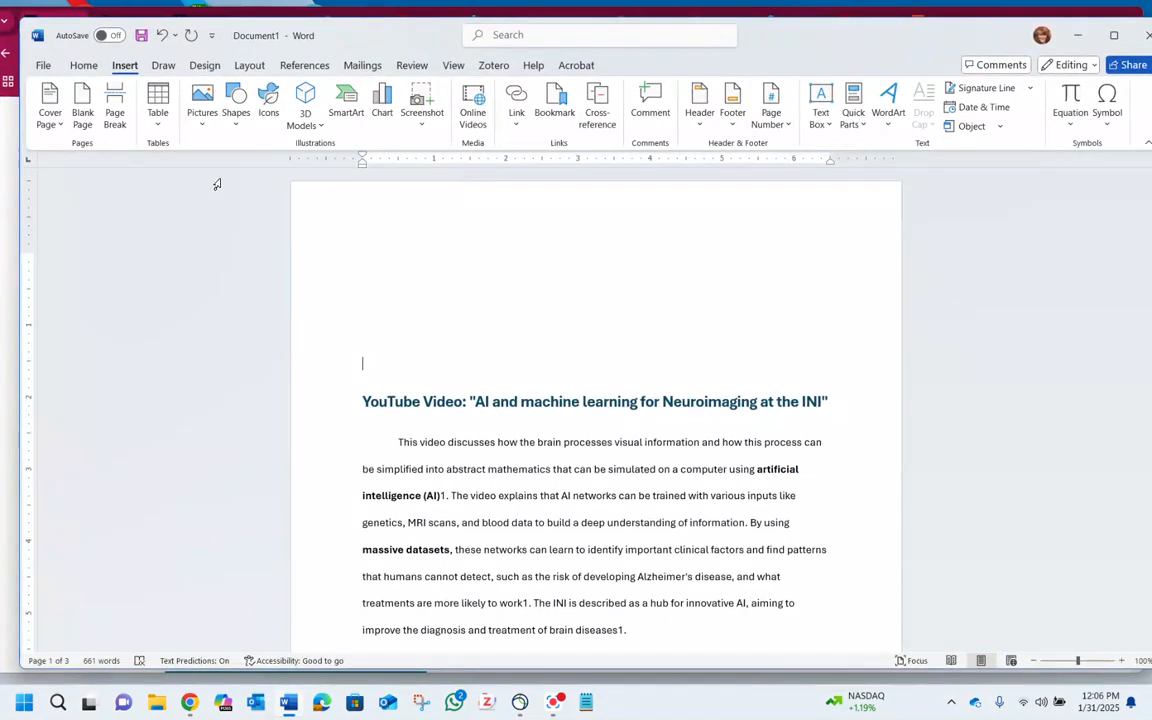
left_click(201, 108)
left_click(228, 172)
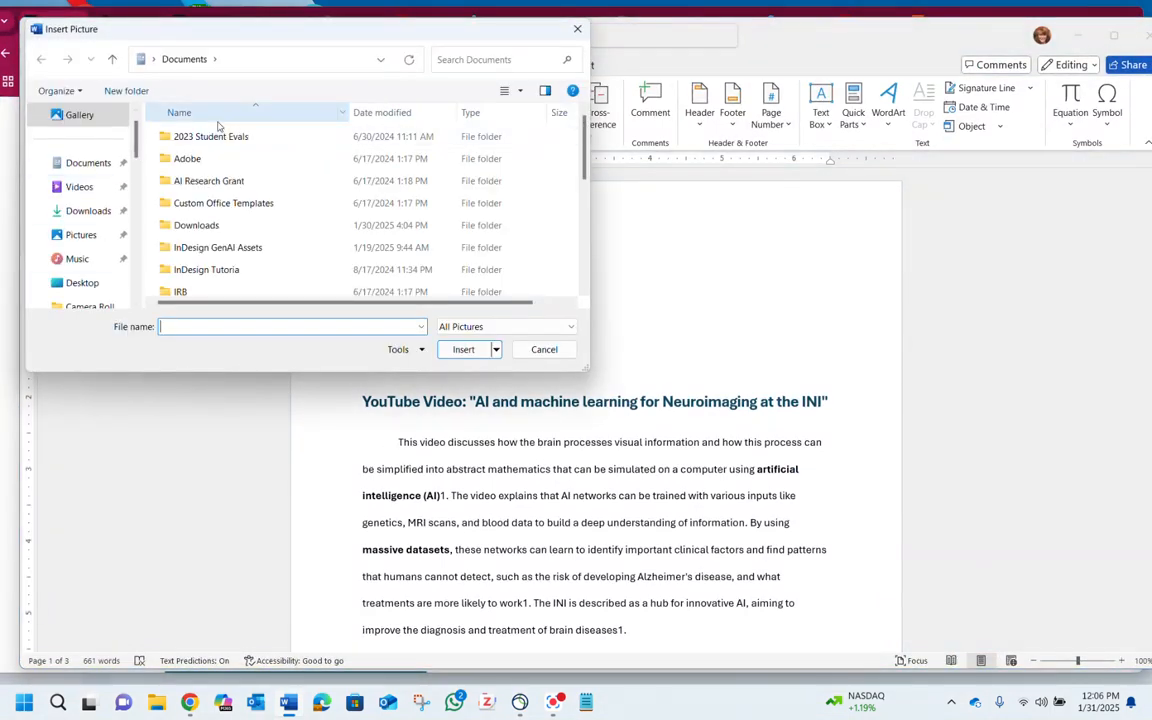
left_click(80, 211)
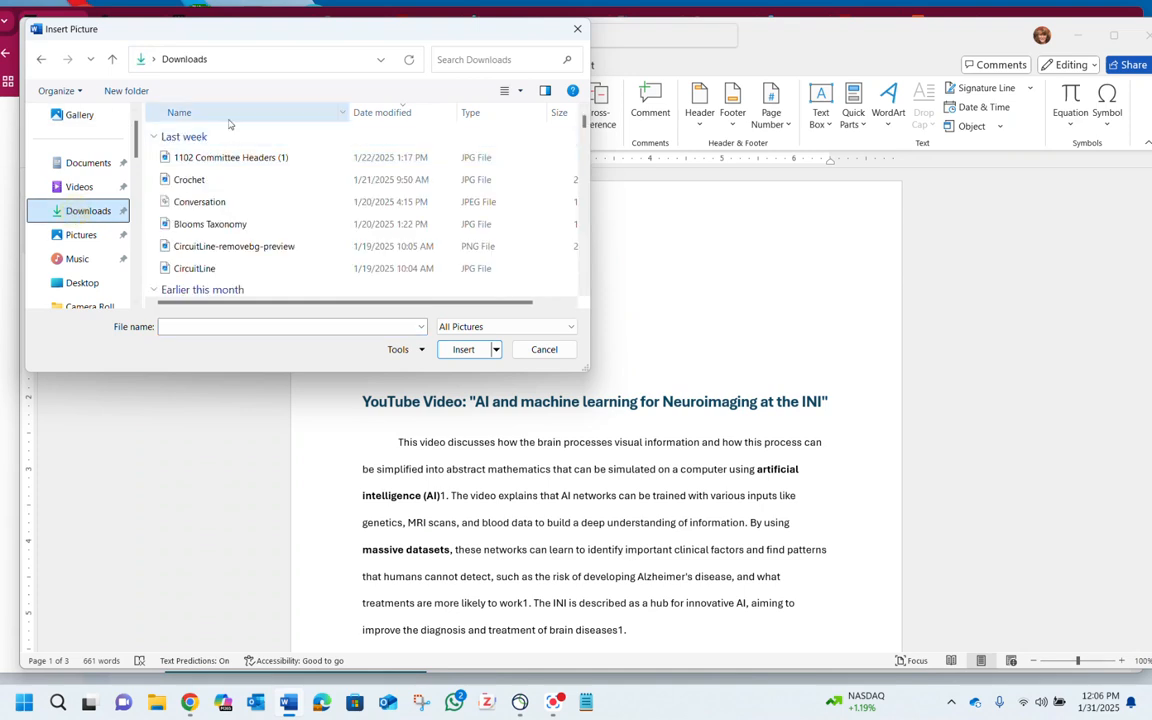
left_click(197, 153)
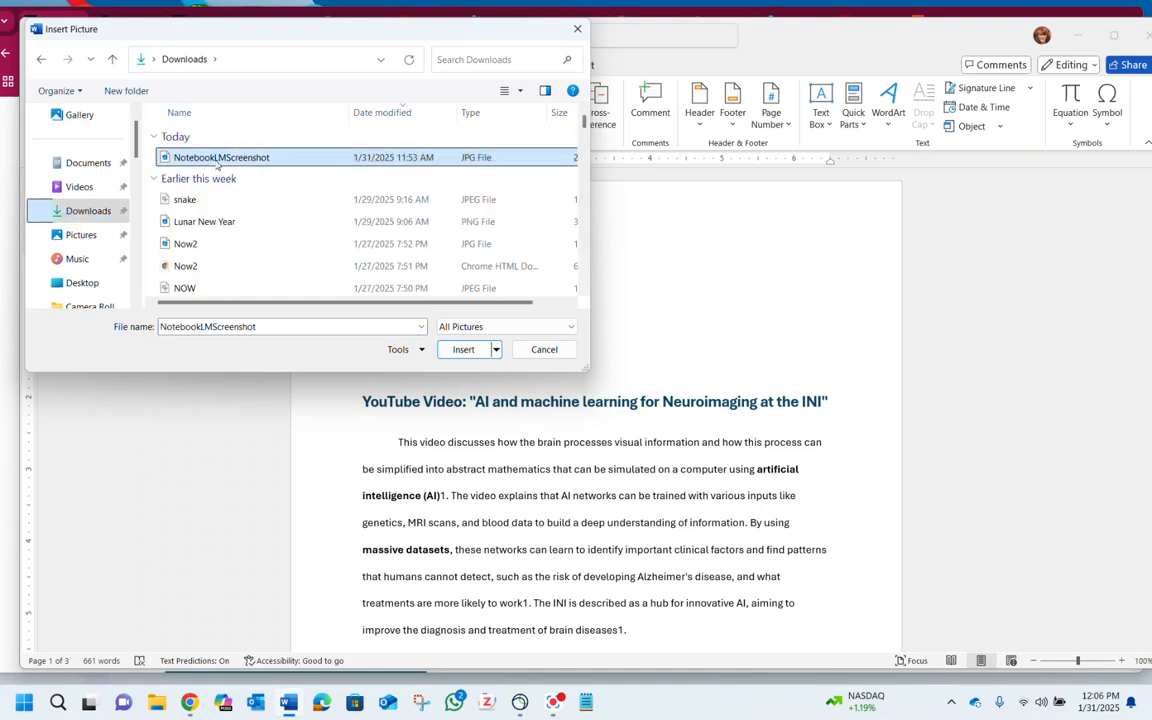
left_click(465, 351)
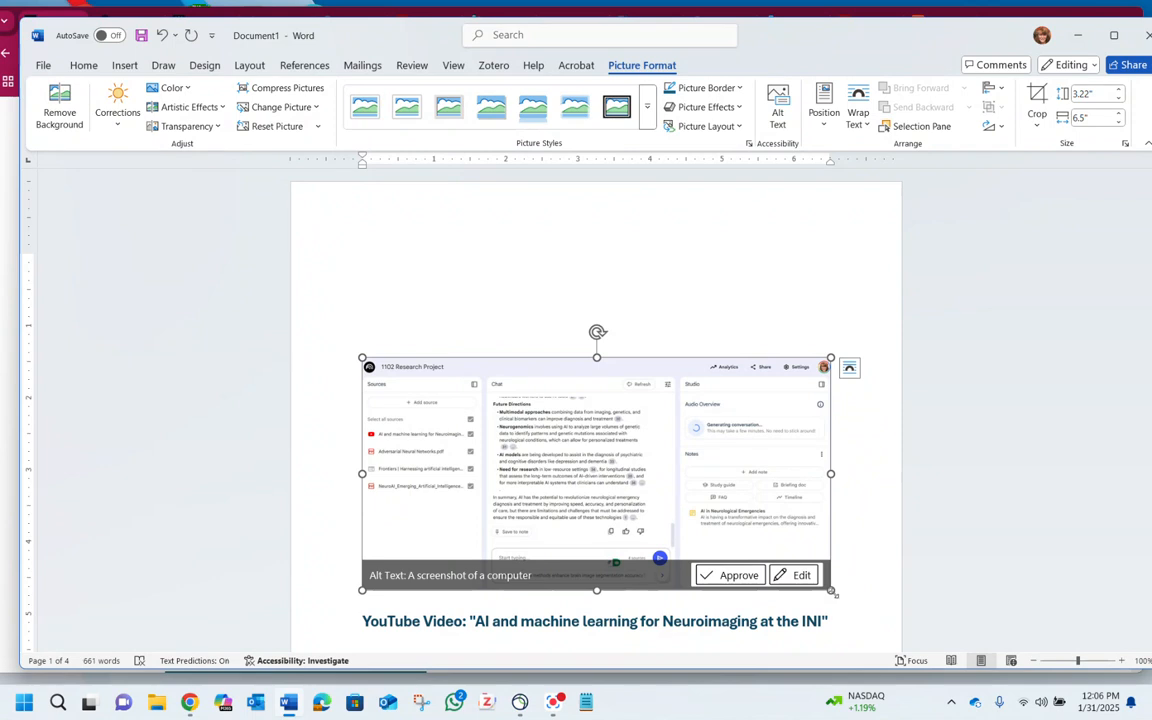
left_click_drag(835, 592, 743, 581)
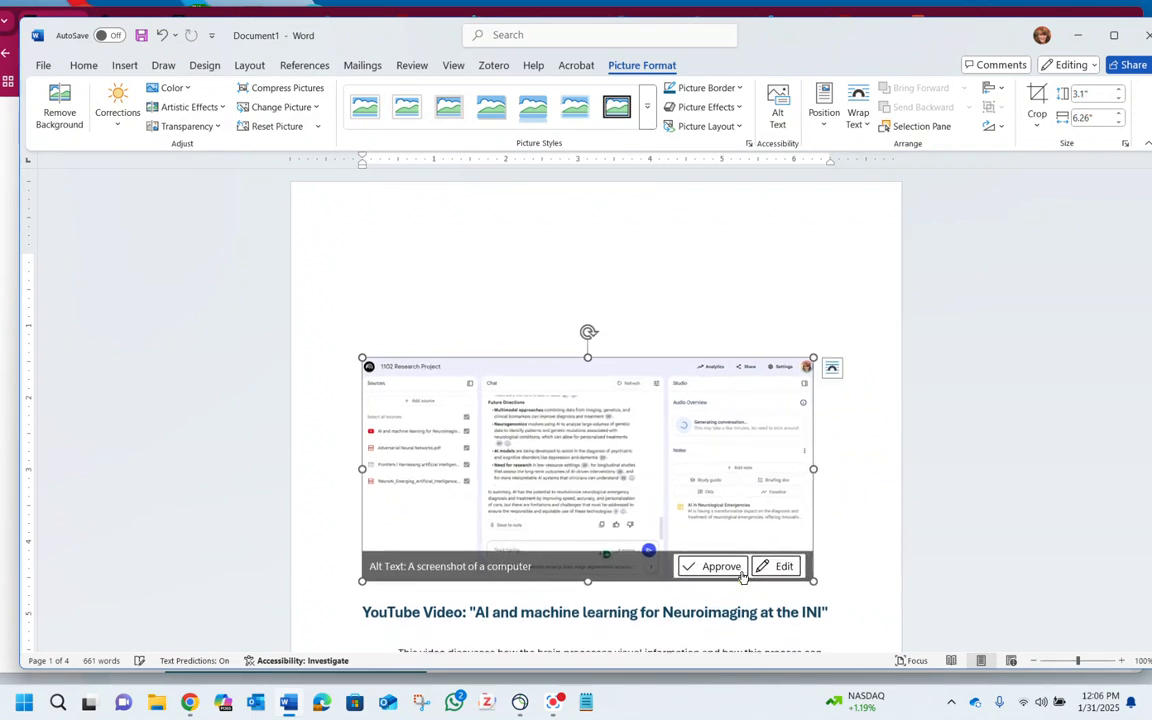
Add the title "AI Assisted Neuroimaging" above the inserted screenshot and apply the Heading 1 style to it
left_click(399, 327)
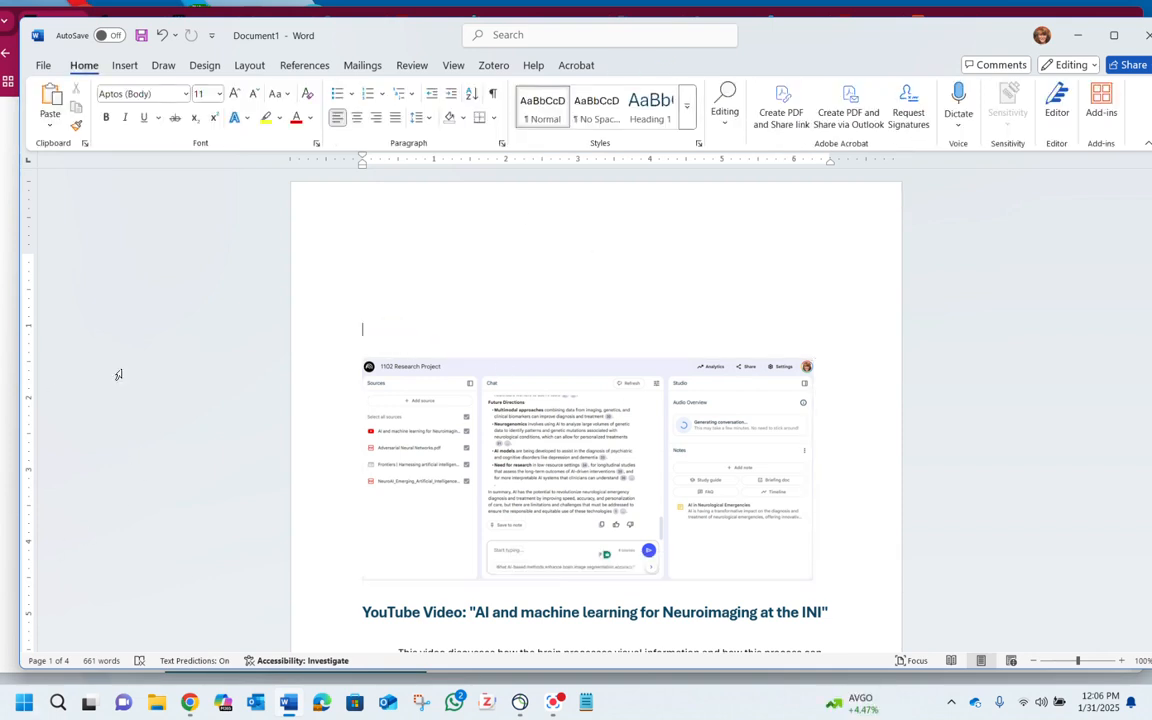
left_click(494, 337)
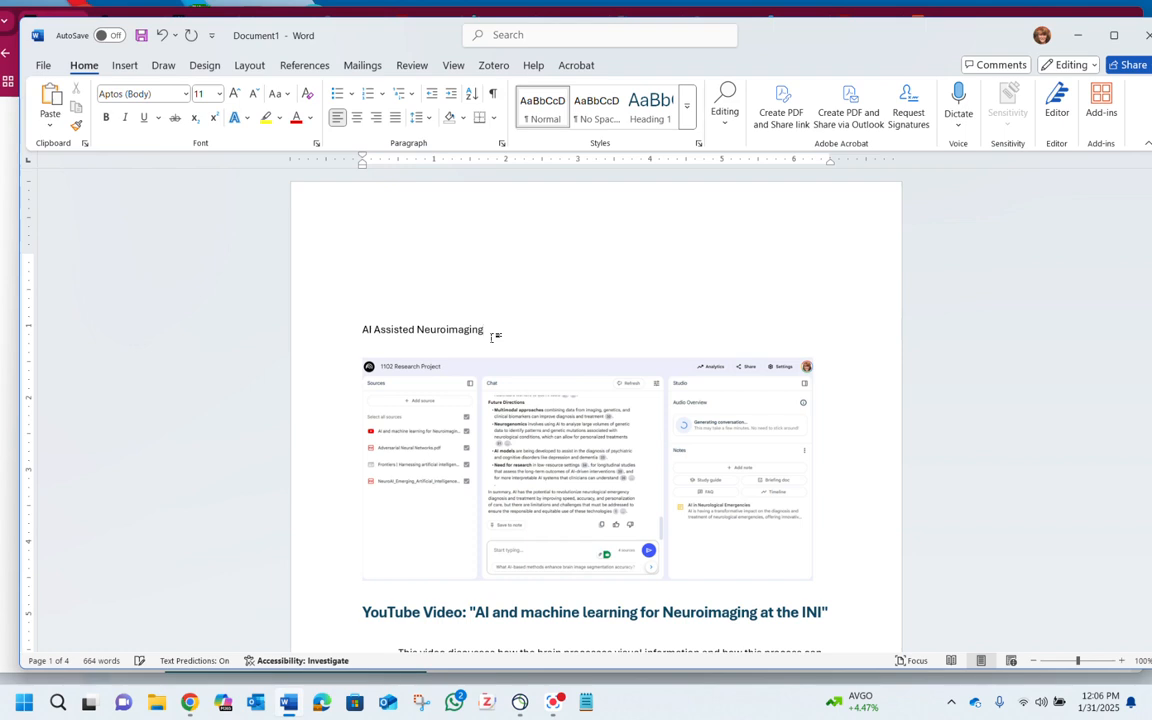
left_click_drag(485, 330, 361, 330)
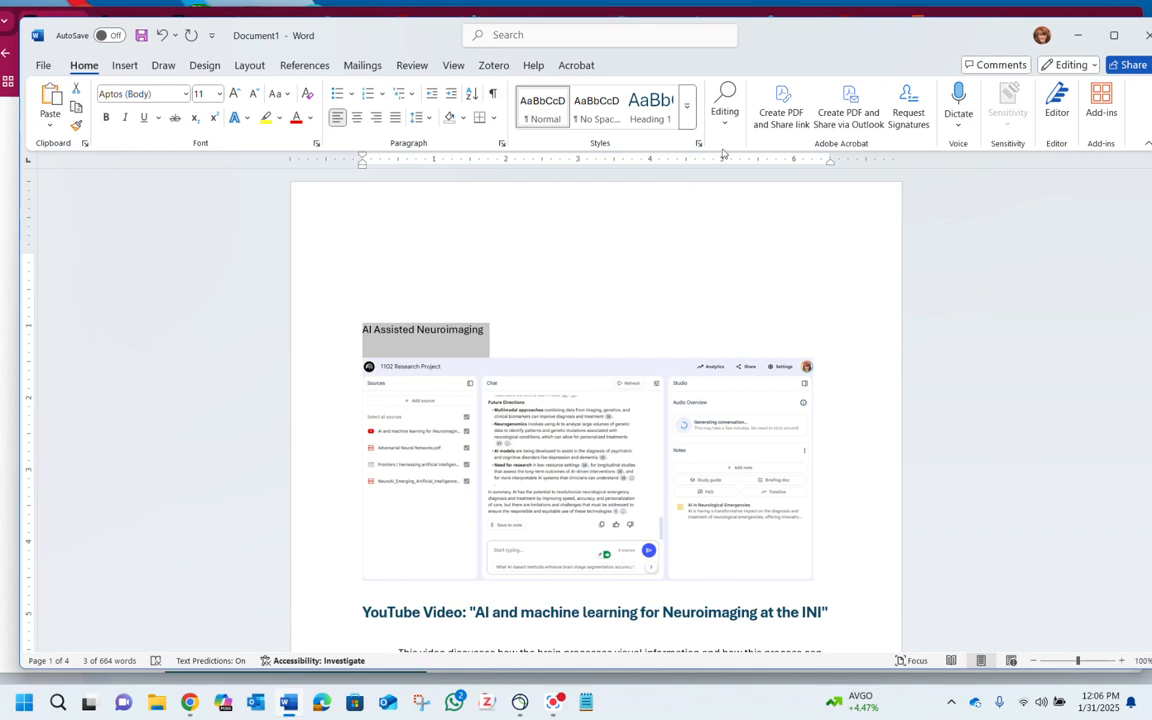
left_click(698, 146)
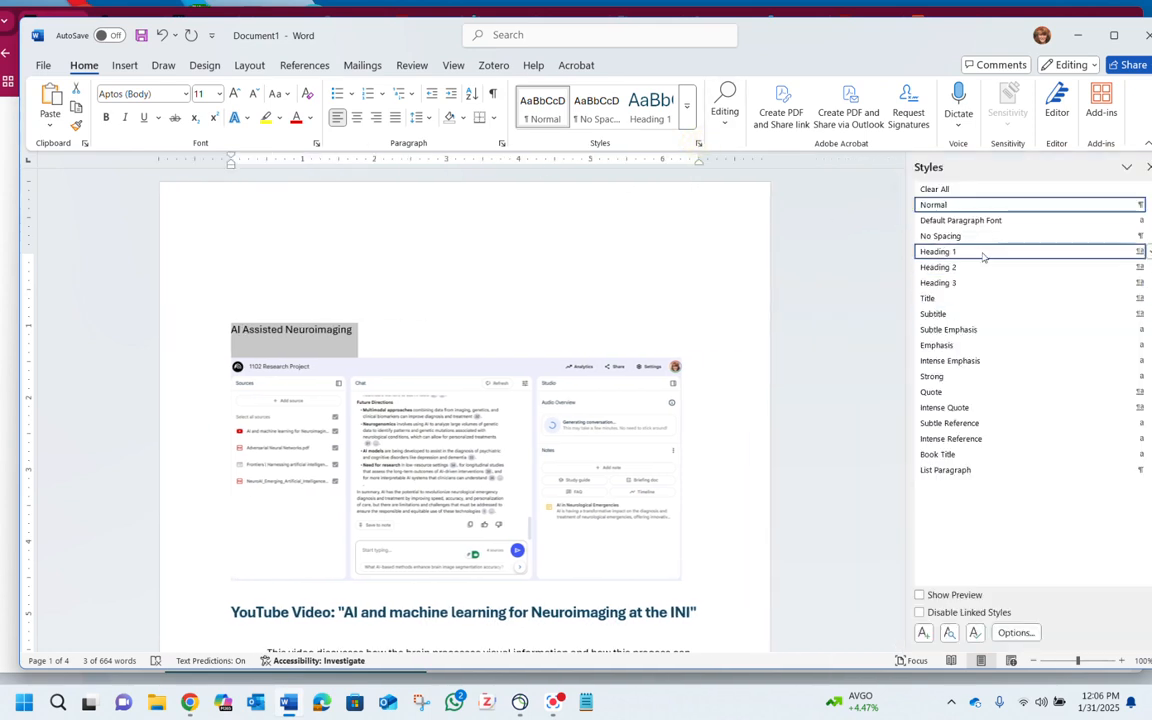
left_click(980, 251)
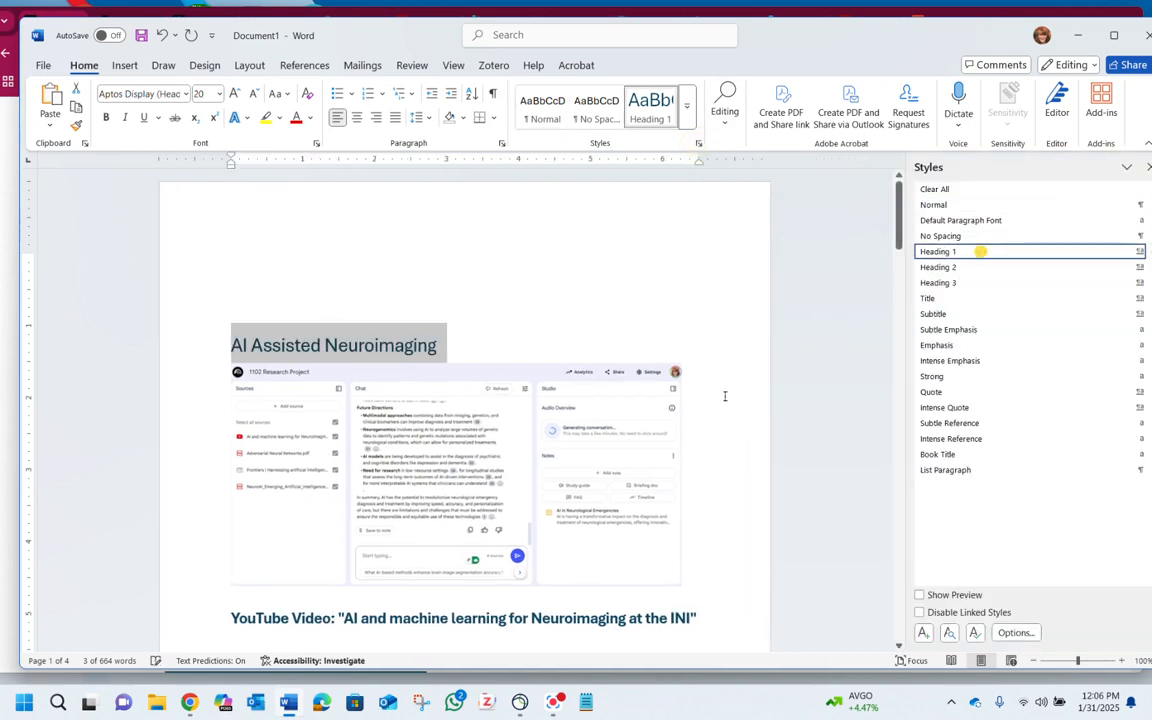
Set the "AI Assisted Neuroimaging" title to 24 pt, make it bold and center it
left_click(220, 95)
left_click(203, 298)
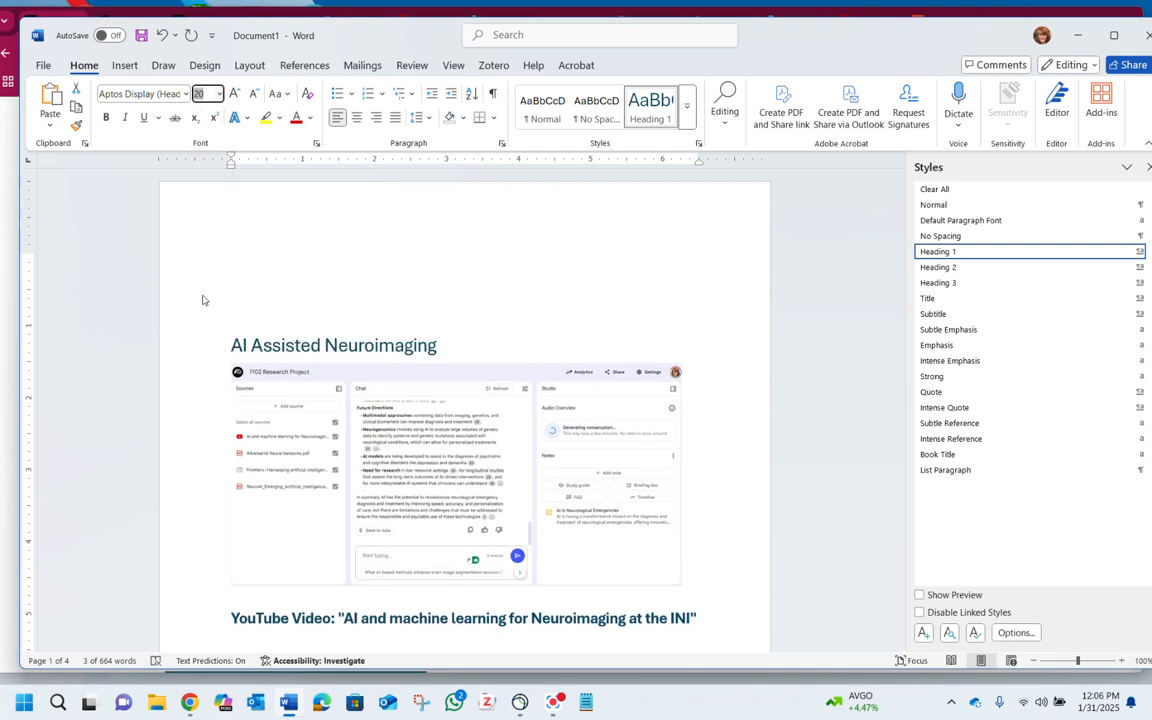
key("ctrl+b")
left_click(357, 118)
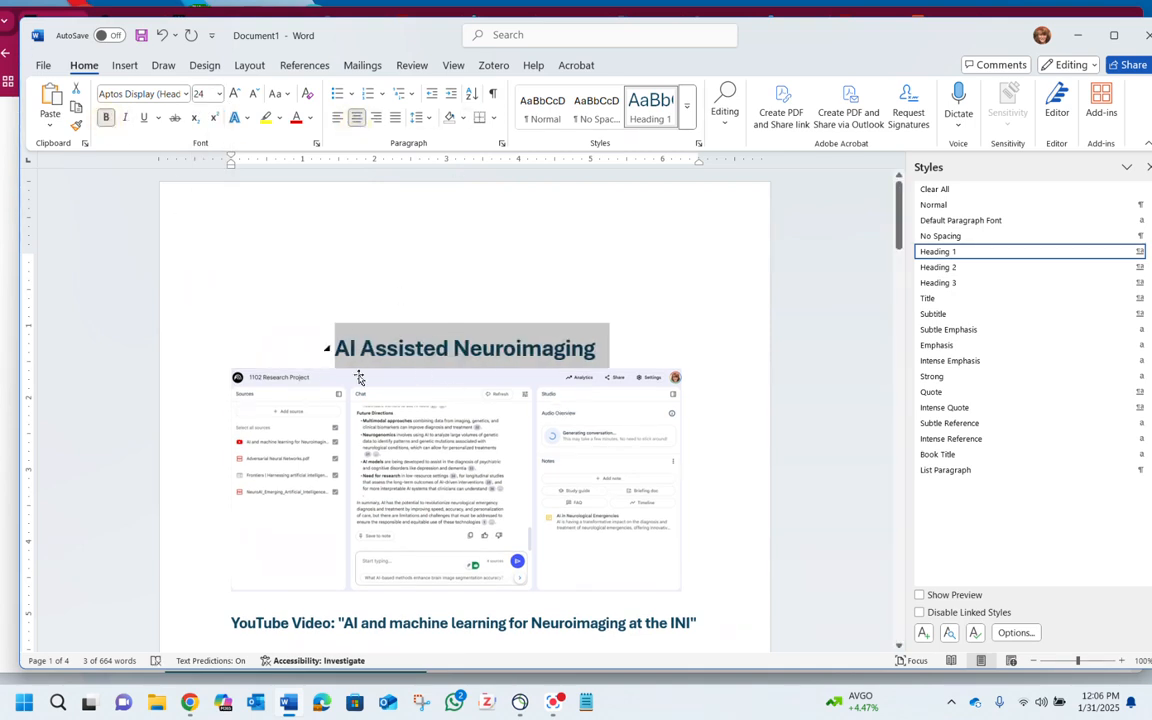